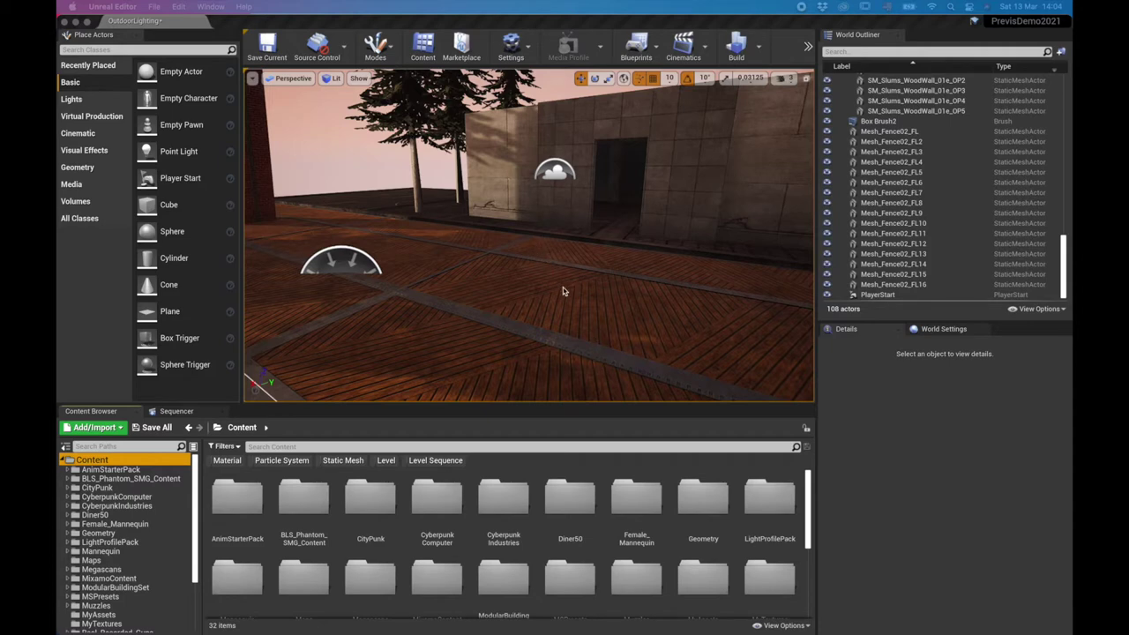
Navigate the perspective view to the brick walkway with metal railings on both sides, leaving the ground mesh deselected.
left_click(524, 290)
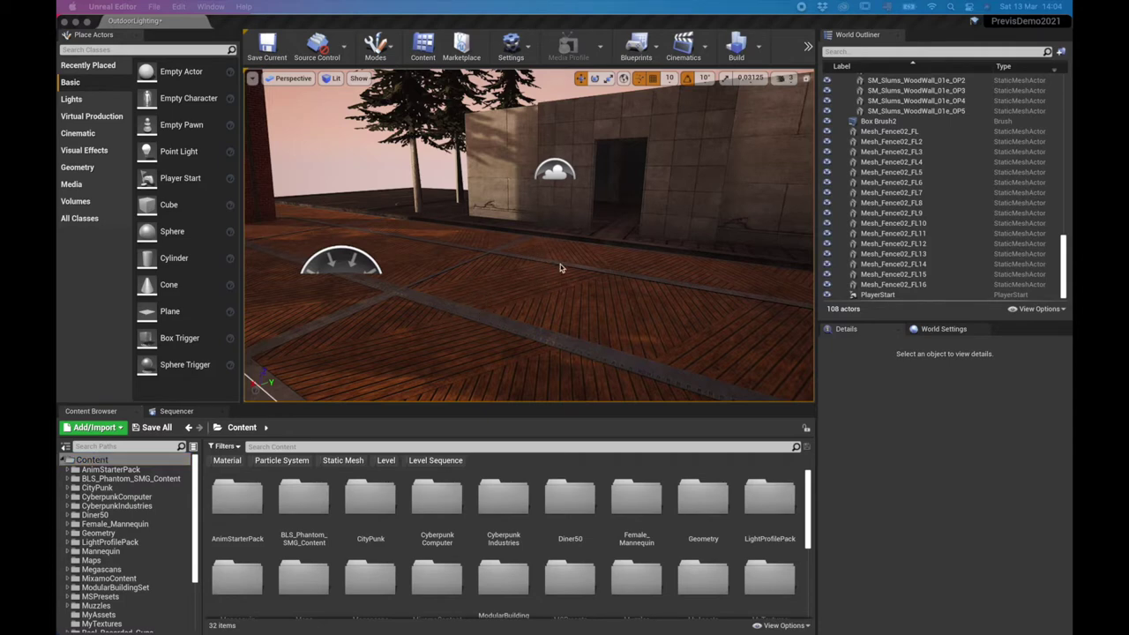
right_click(481, 286)
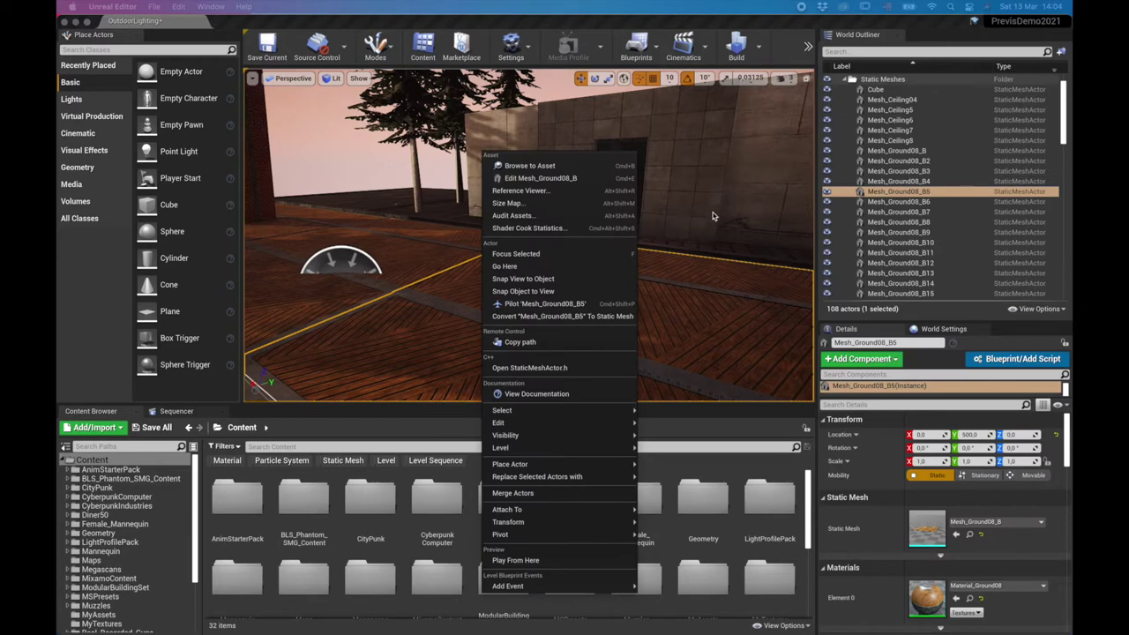
left_click(694, 184)
right_click_drag(714, 214, 520, 240)
key("Escape")
key("s")
key("d")
key("s")
key("s")
key("s")
key("w")
left_click_drag(784, 354, 784, 354)
key("w")
right_click_drag(661, 227, 661, 227)
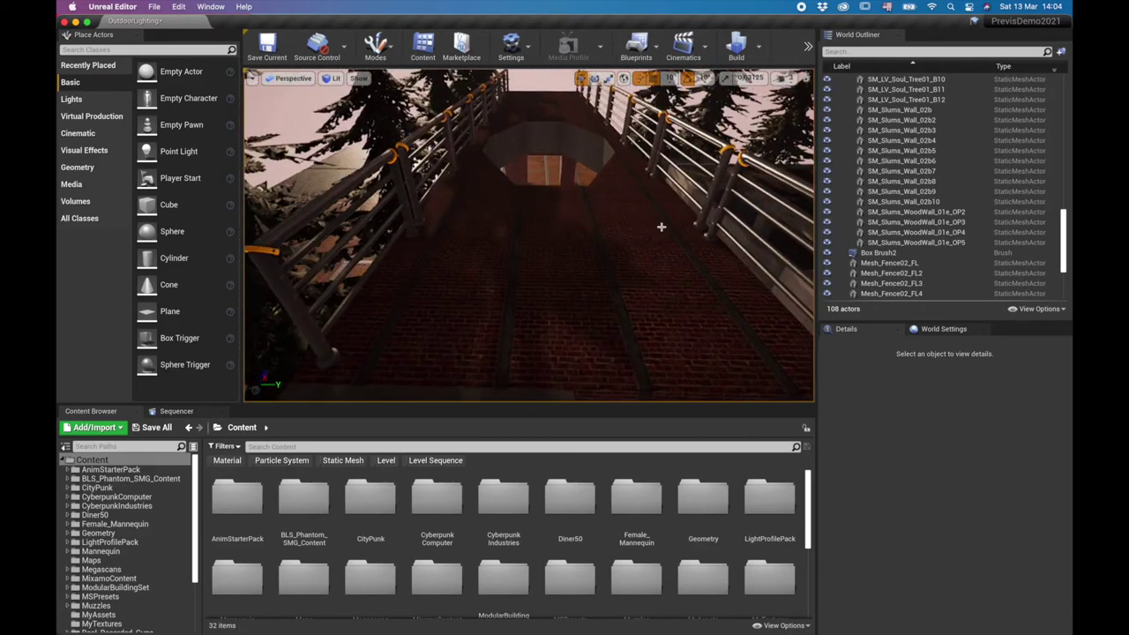
Search the AnimStarterPack folder for "fire" and place the Fire_Rifle_Hip animation on the brick walkway.
left_click(110, 470)
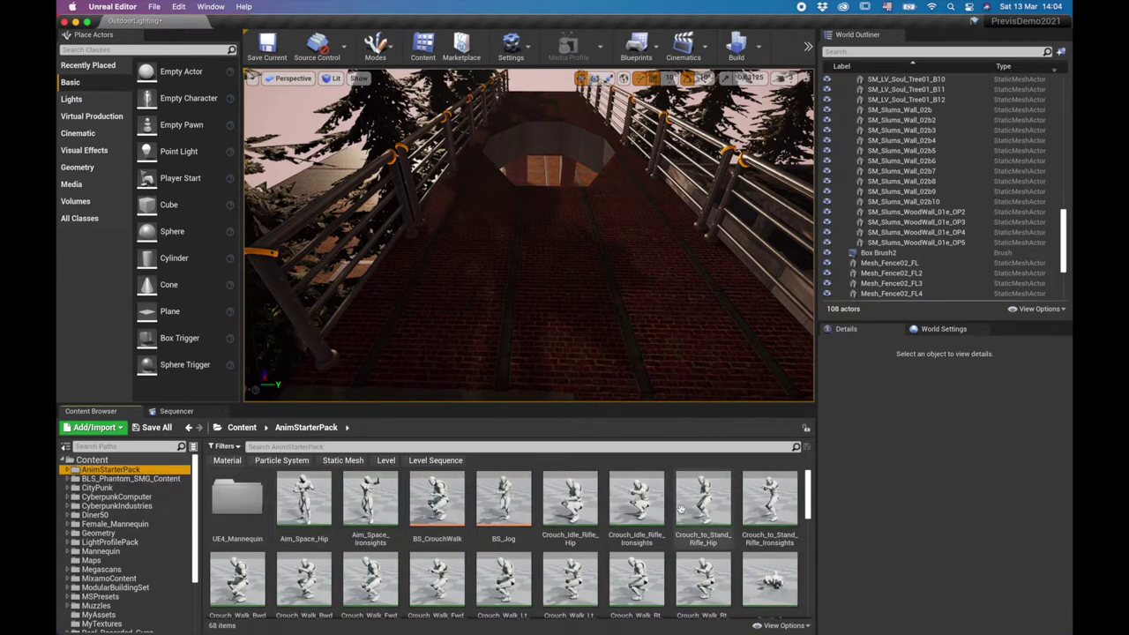
scroll(663, 498, "down", 4)
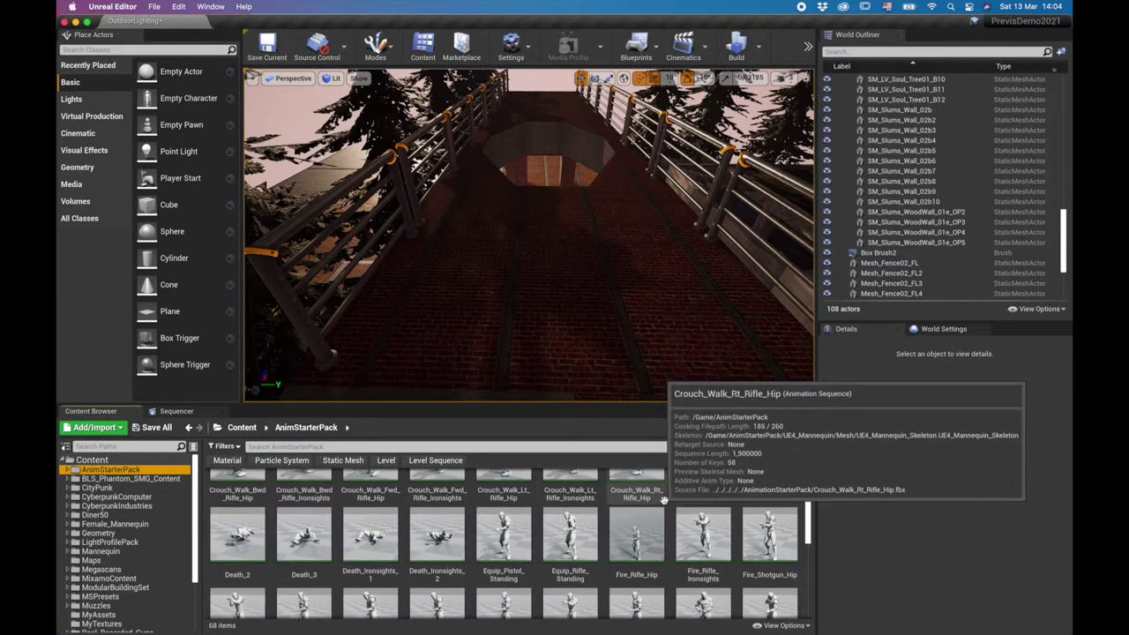
scroll(663, 500, "down", 3)
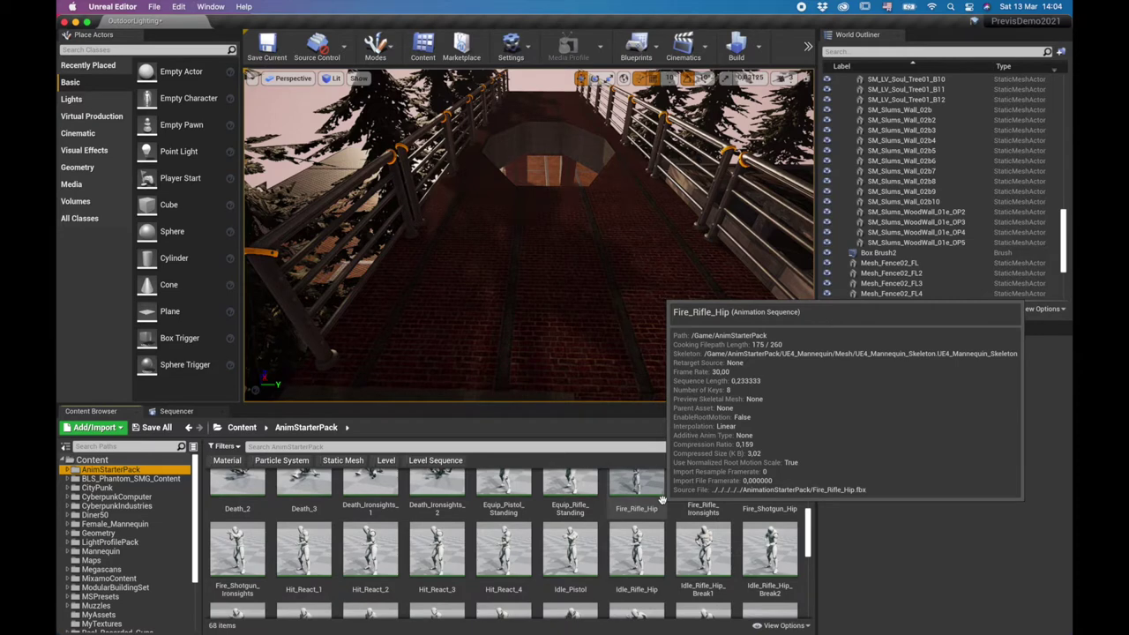
scroll(662, 500, "down", 1)
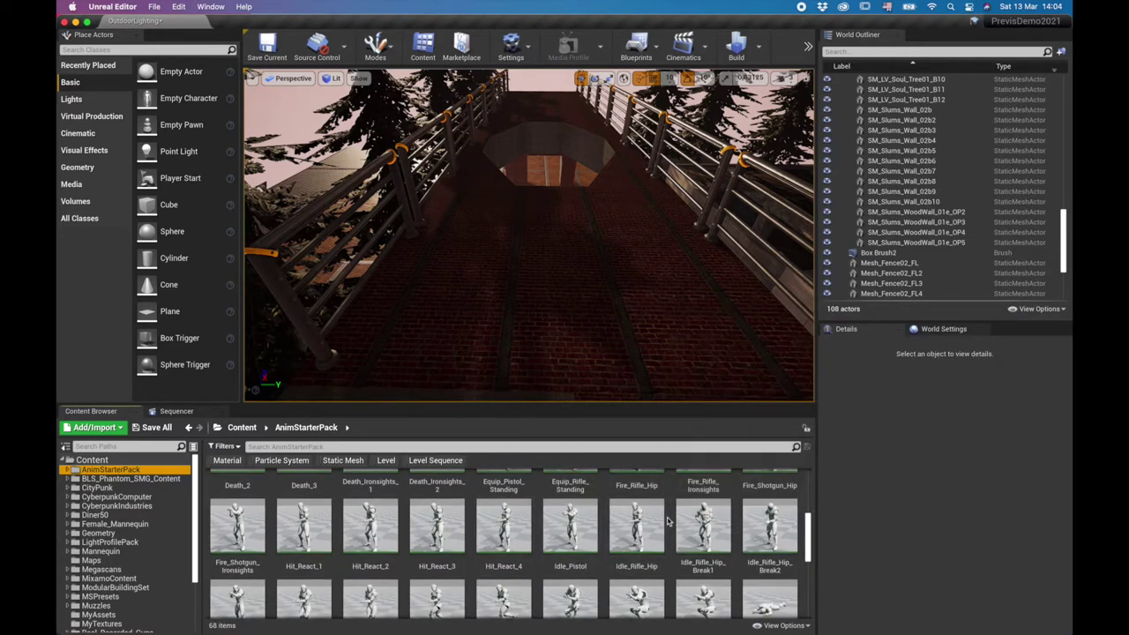
scroll(667, 522, "down", 1)
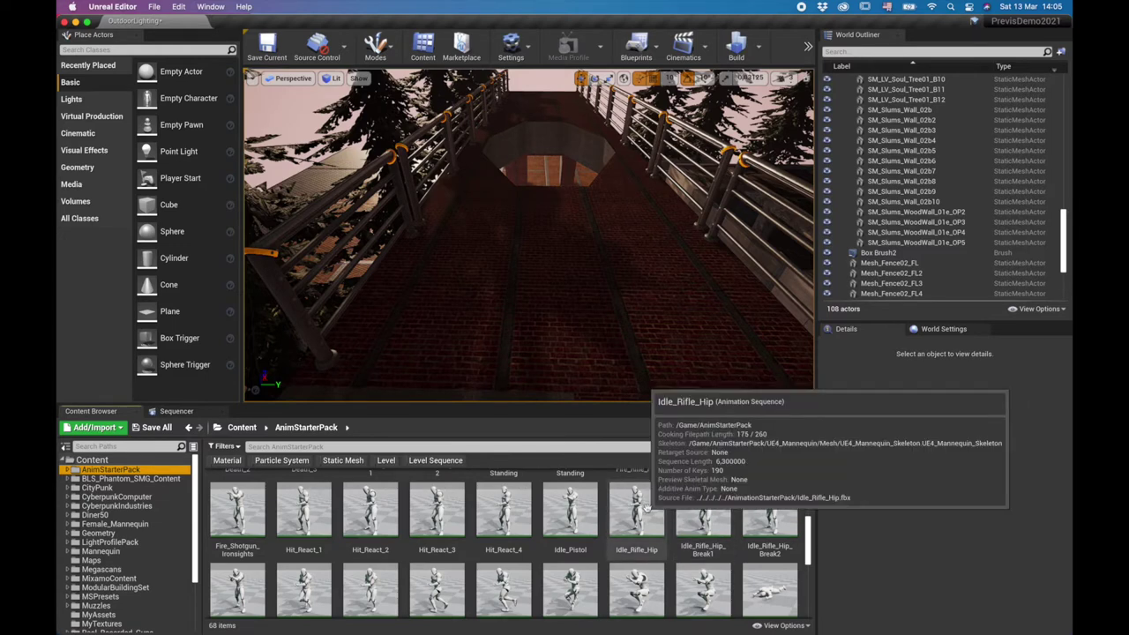
scroll(677, 515, "down", 2)
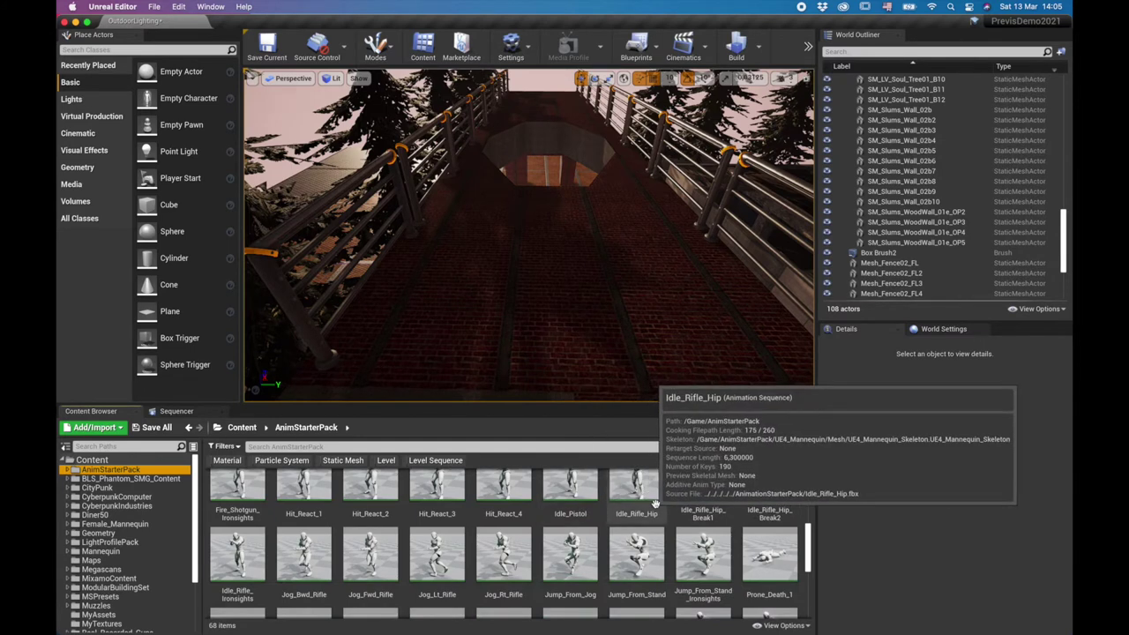
left_click(403, 445)
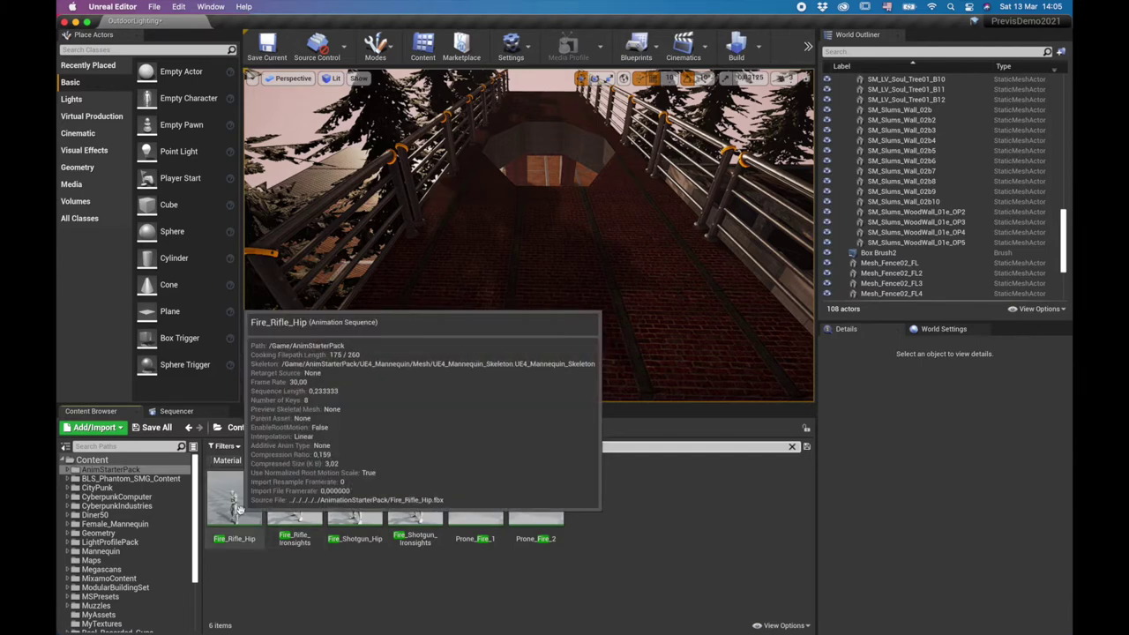
left_click_drag(237, 504, 534, 98)
key("f")
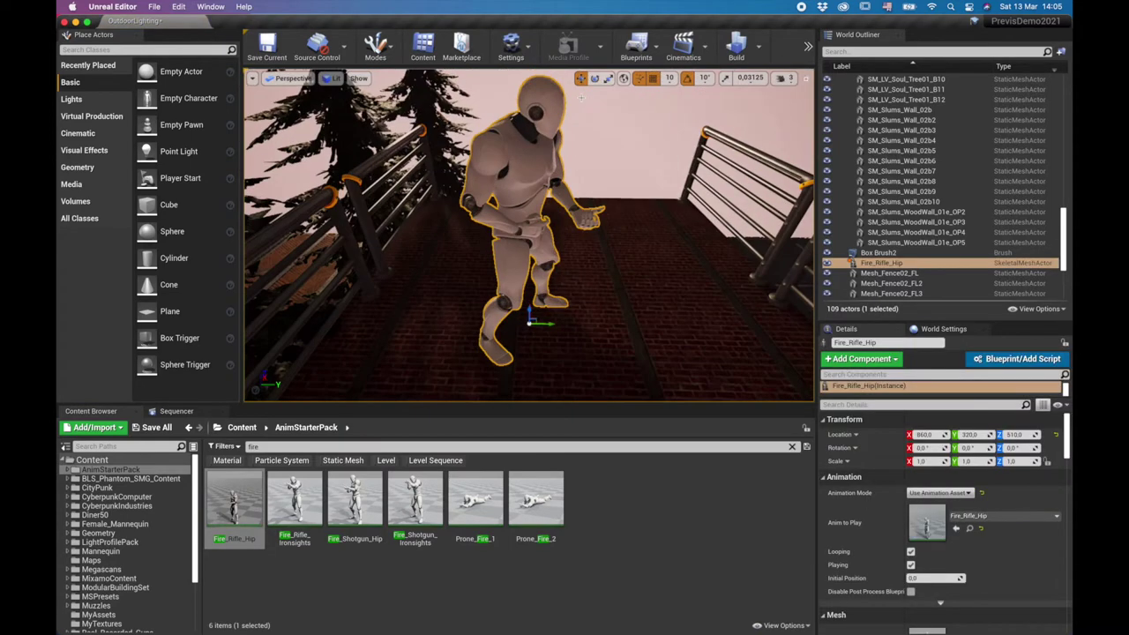
Rotate the Fire_Rifle_Hip mannequin to about 90° around Z and move it along the walkway to X 950.
right_click_drag(644, 283, 558, 303)
key("e")
left_click_drag(514, 301, 502, 307)
right_click_drag(580, 252, 679, 256)
right_click_drag(555, 302, 565, 293)
key("w")
left_click_drag(562, 269, 529, 245)
key("f")
right_click_drag(529, 245, 550, 235)
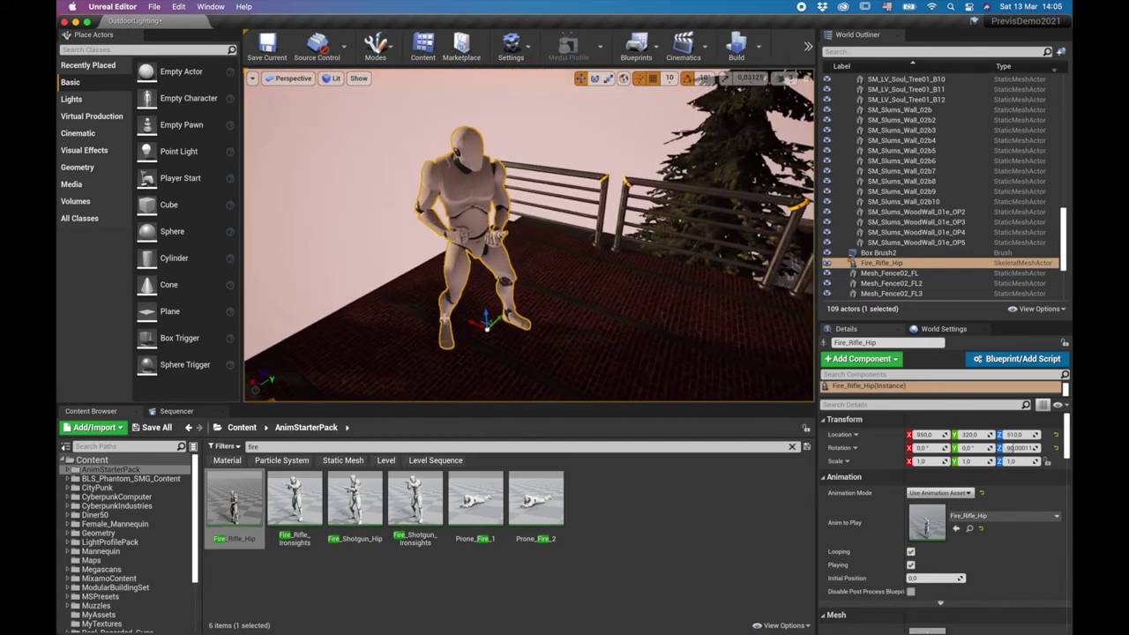
Open the Fire_Rifle_Hip animation for editing and delete the AKM_Single_Shot2_Cue notify from track 1.
double_click(227, 494)
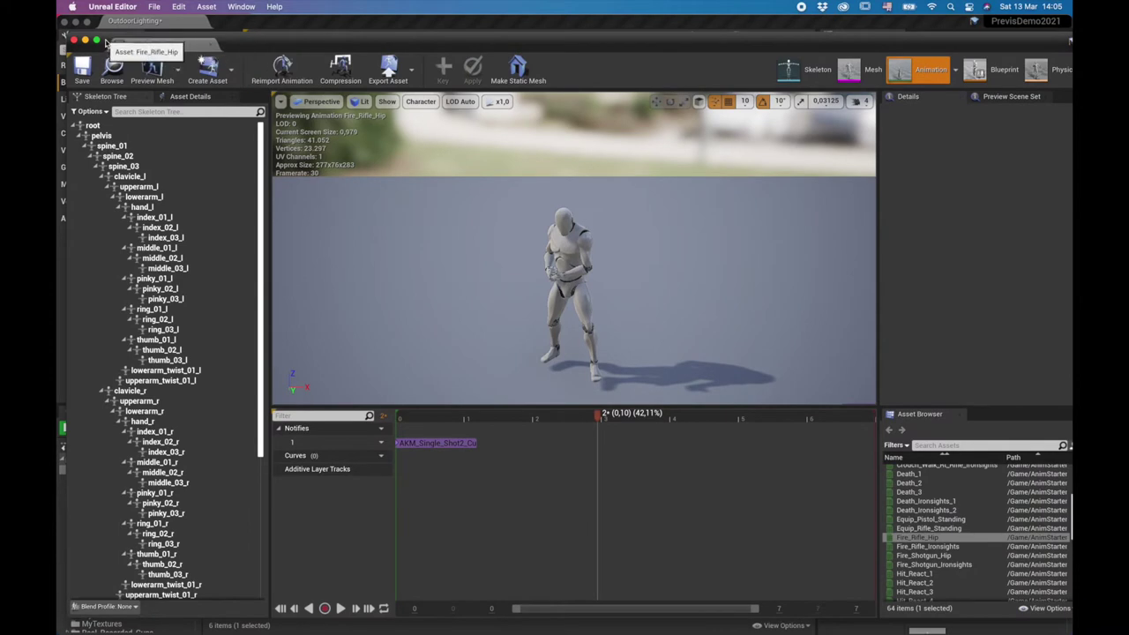
left_click(99, 43)
left_click(416, 511)
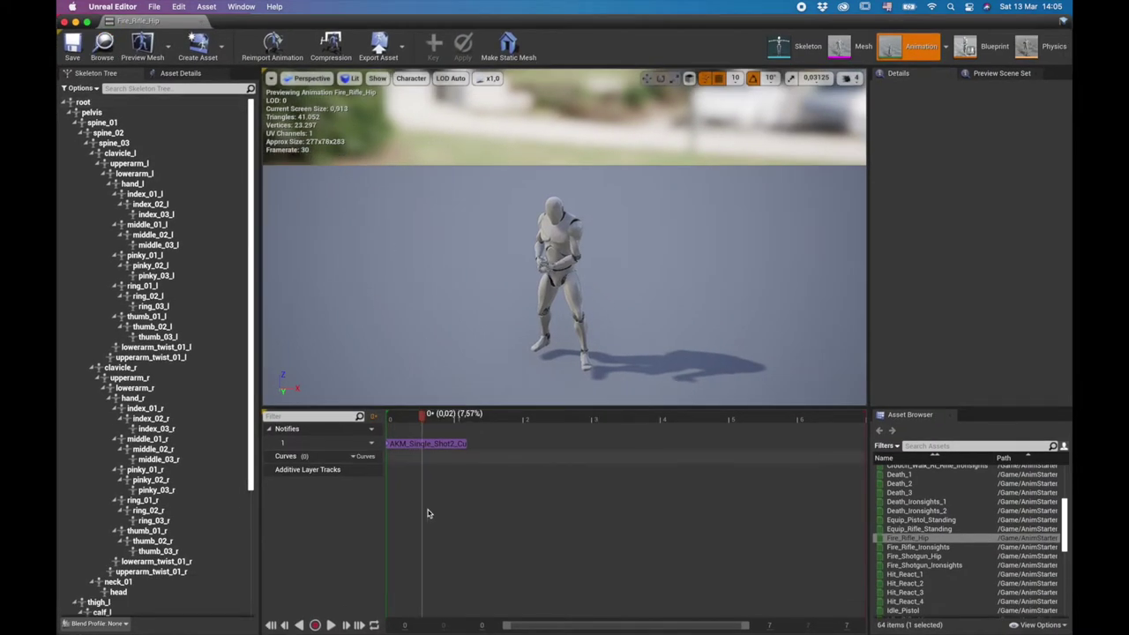
left_click(416, 444)
key("Delete")
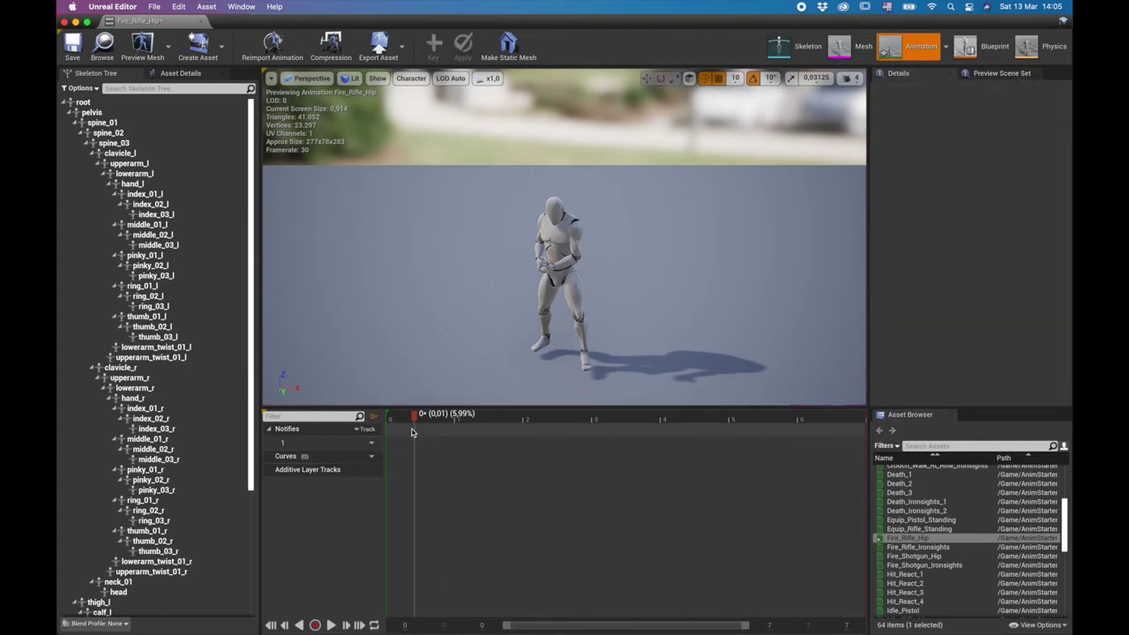
Play the Fire_Rifle_Hip animation from frame 0 and examine the mannequin's firing motion from the front.
left_click(399, 420)
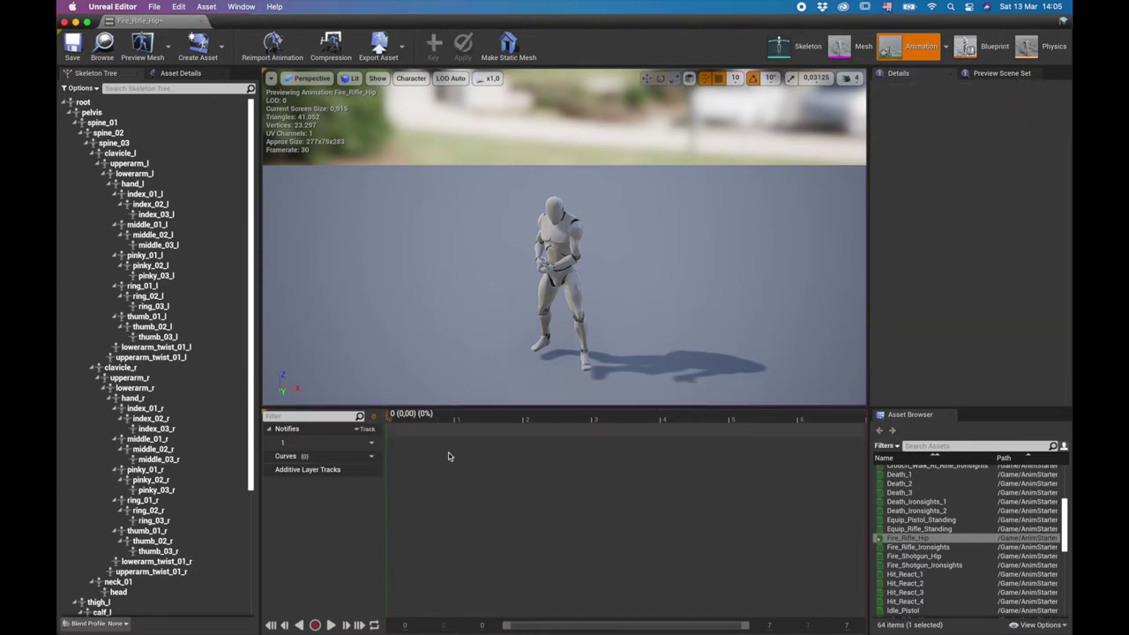
left_click(330, 626)
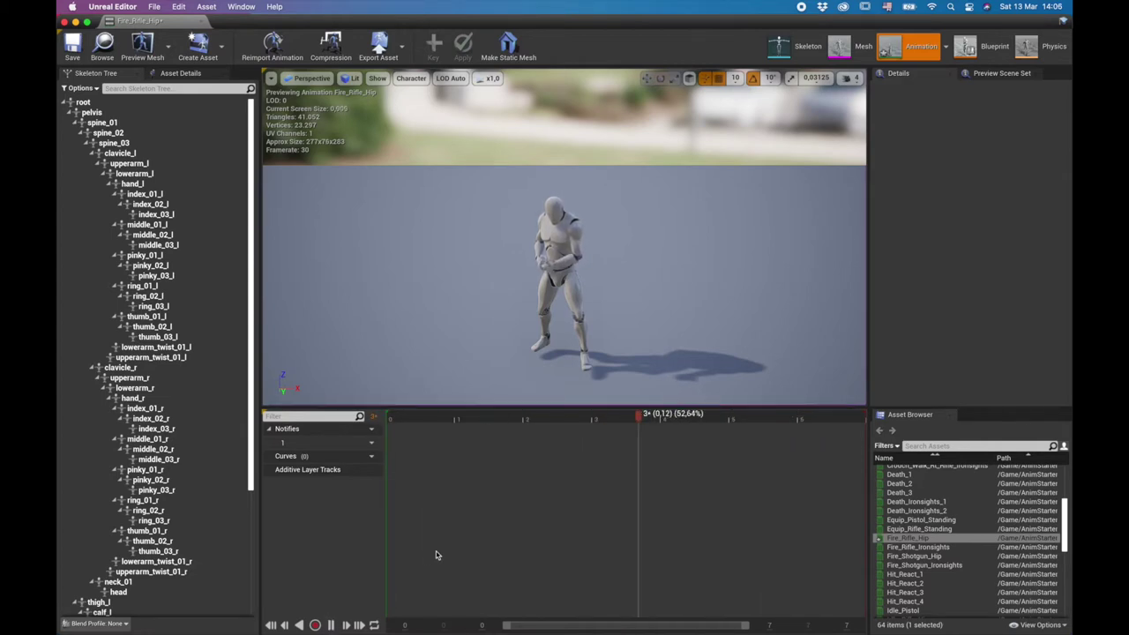
right_click_drag(405, 301, 431, 319)
left_click_drag(404, 301, 529, 267, "alt")
right_click_drag(388, 304, 396, 292)
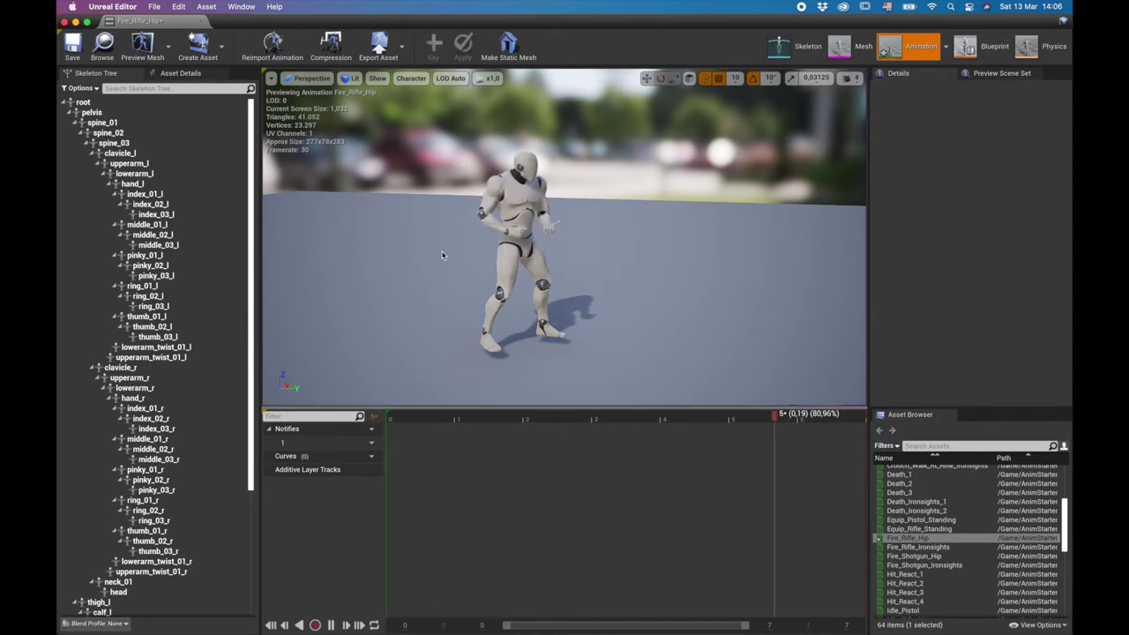
key("space")
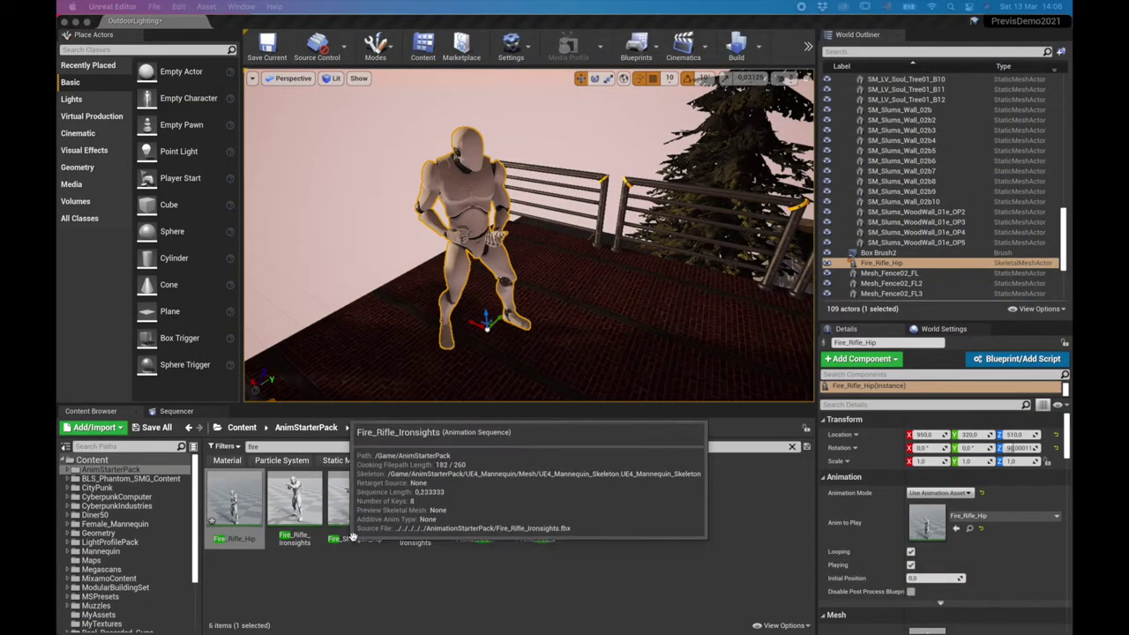
Go to the Real_Recorded_Guns content folder, clear the "fire" search and open its Cues subfolder.
scroll(124, 576, "down", 3)
scroll(124, 576, "down", 1)
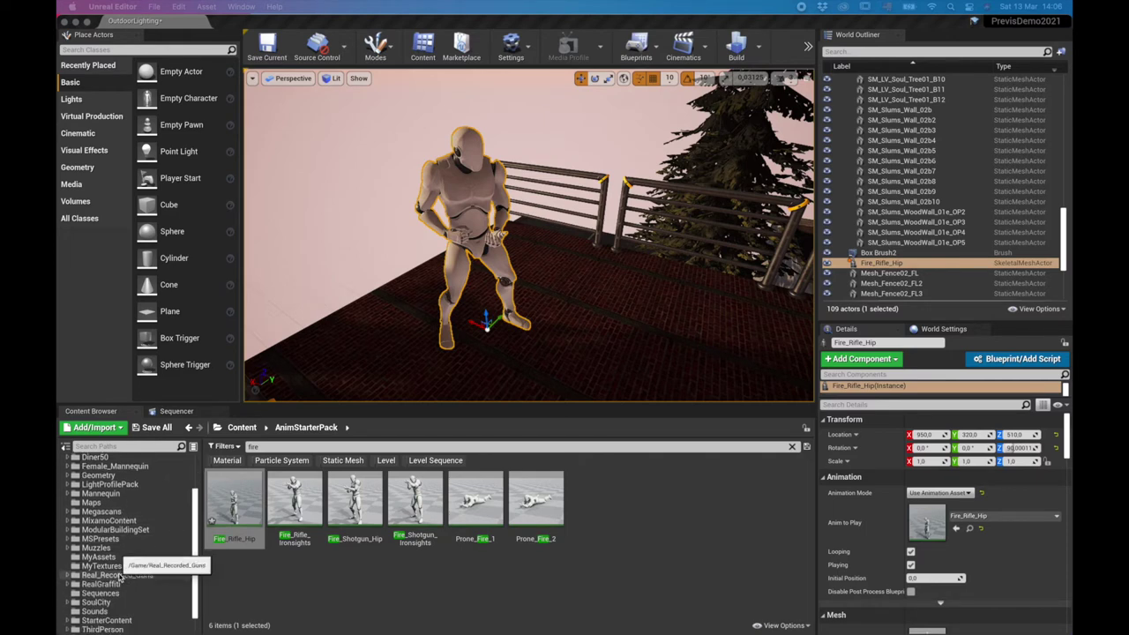
left_click(124, 575)
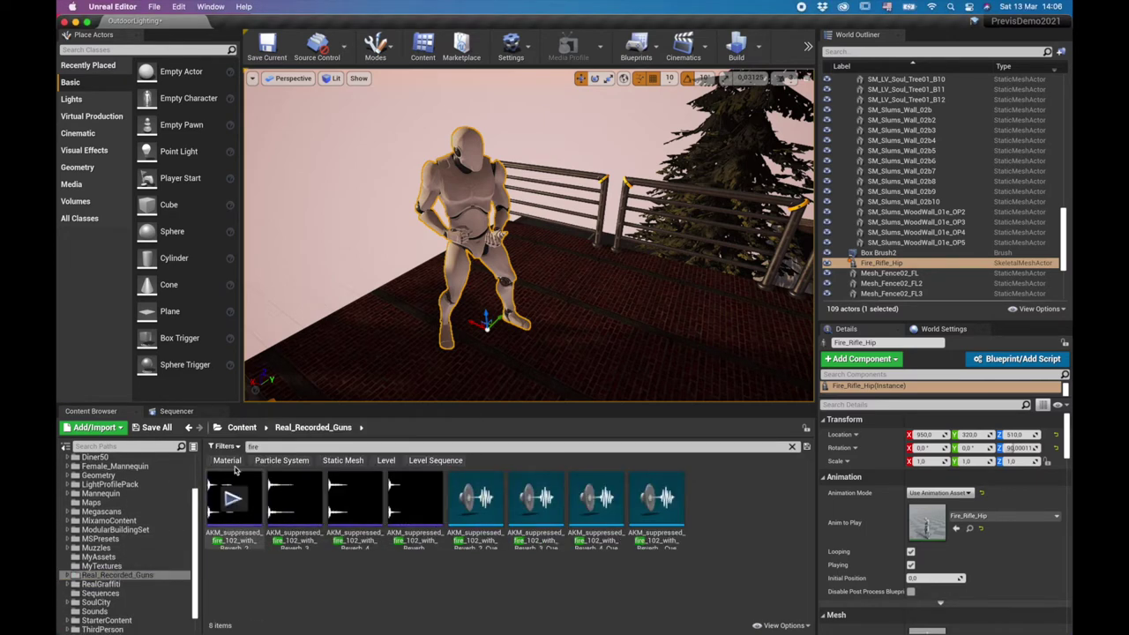
left_click(792, 447)
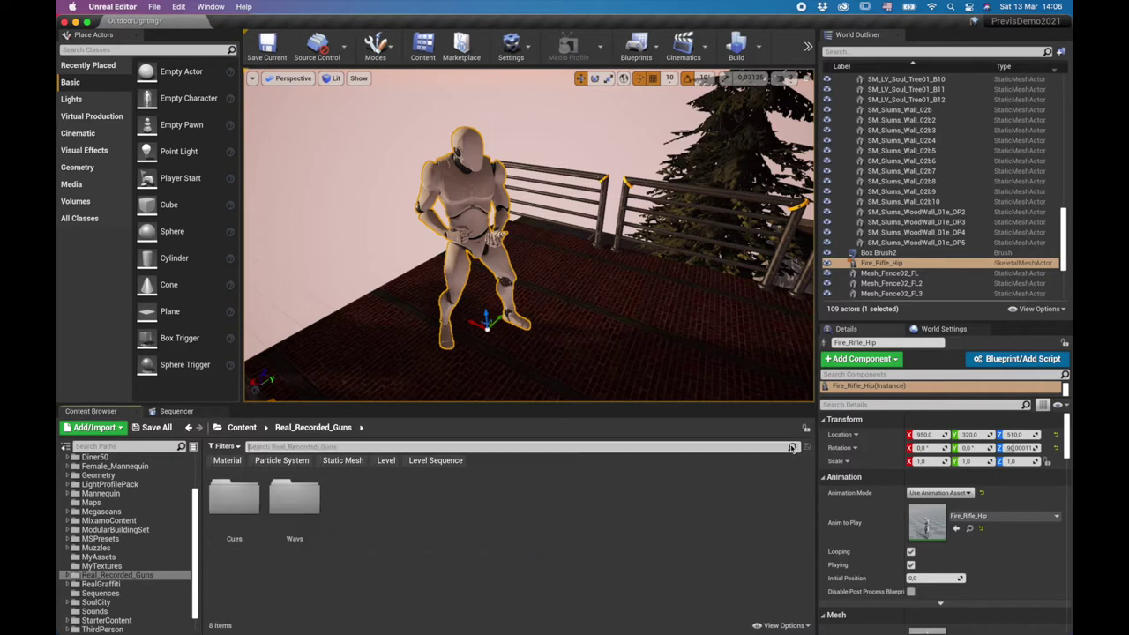
double_click(242, 499)
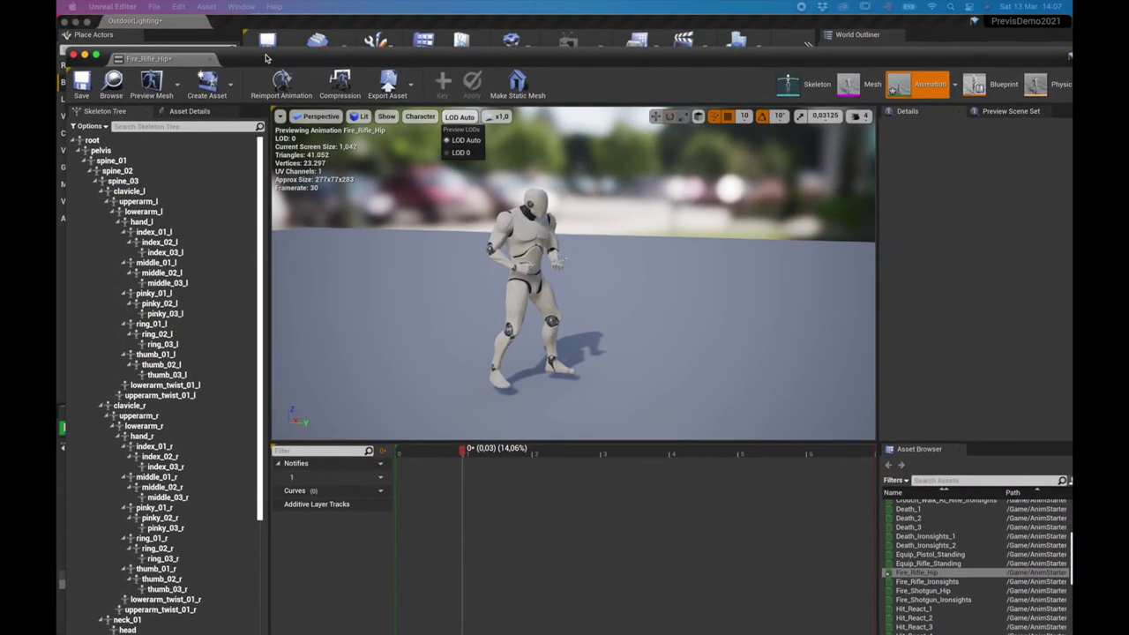
Add a Play Sound notify to track 1 of the Fire_Rifle_Hip animation and position it at frame 0.
left_click_drag(267, 59, 259, 25)
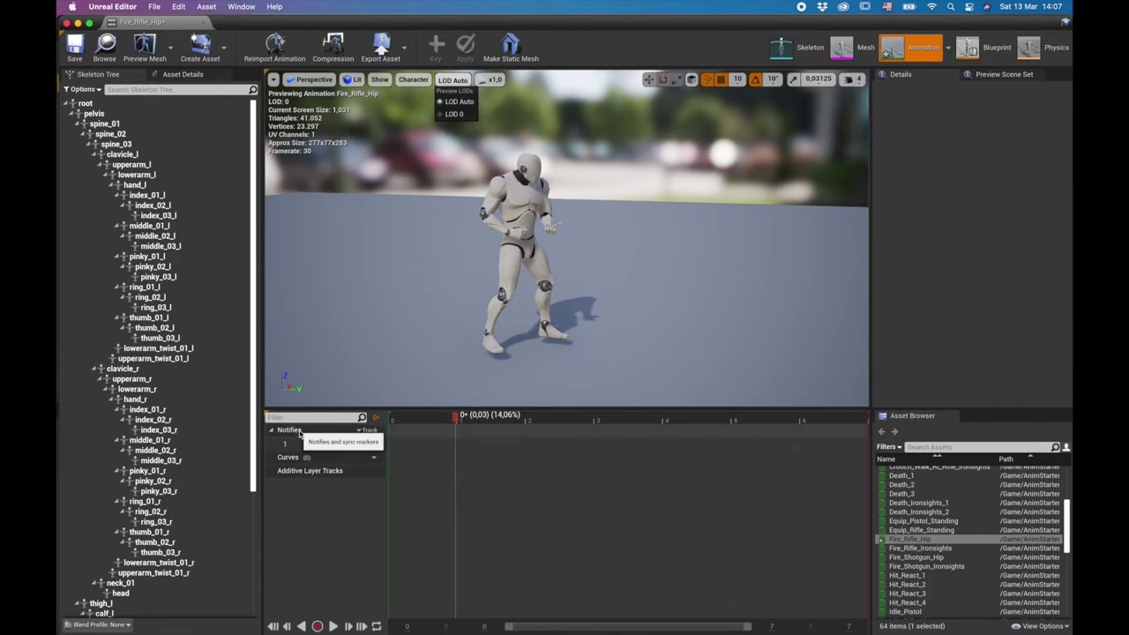
left_click(363, 445)
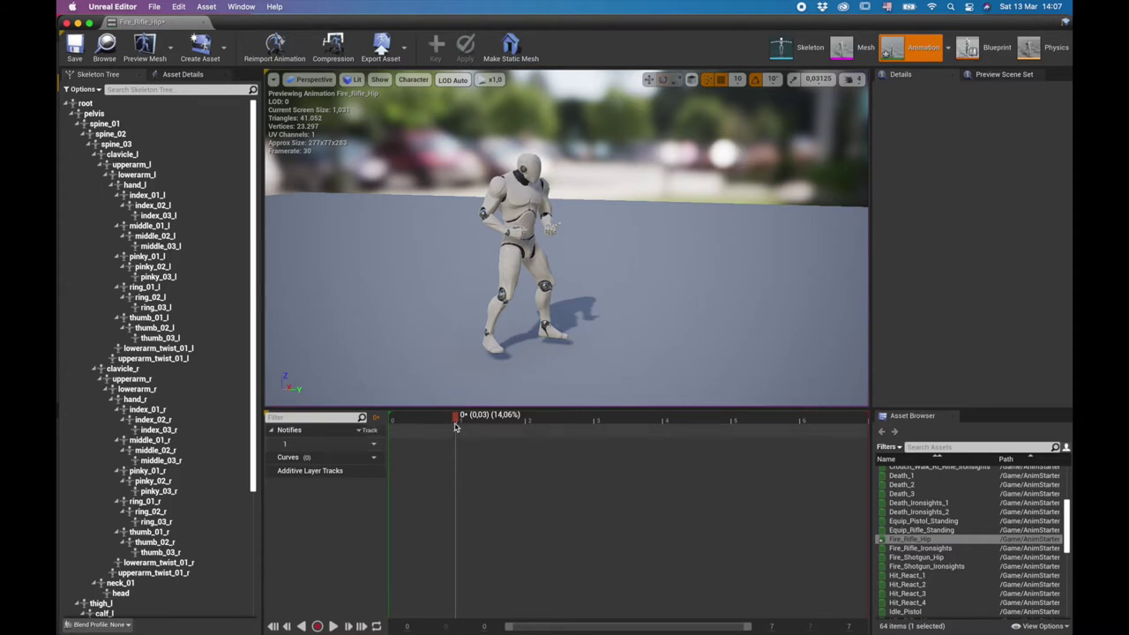
left_click_drag(456, 416, 388, 422)
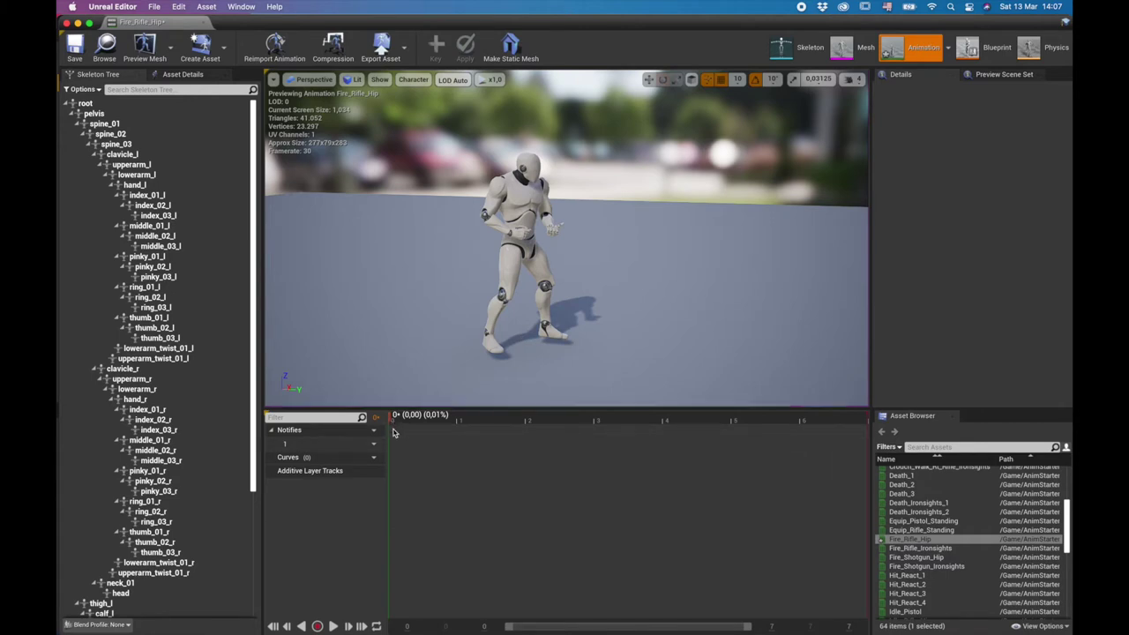
right_click(403, 446)
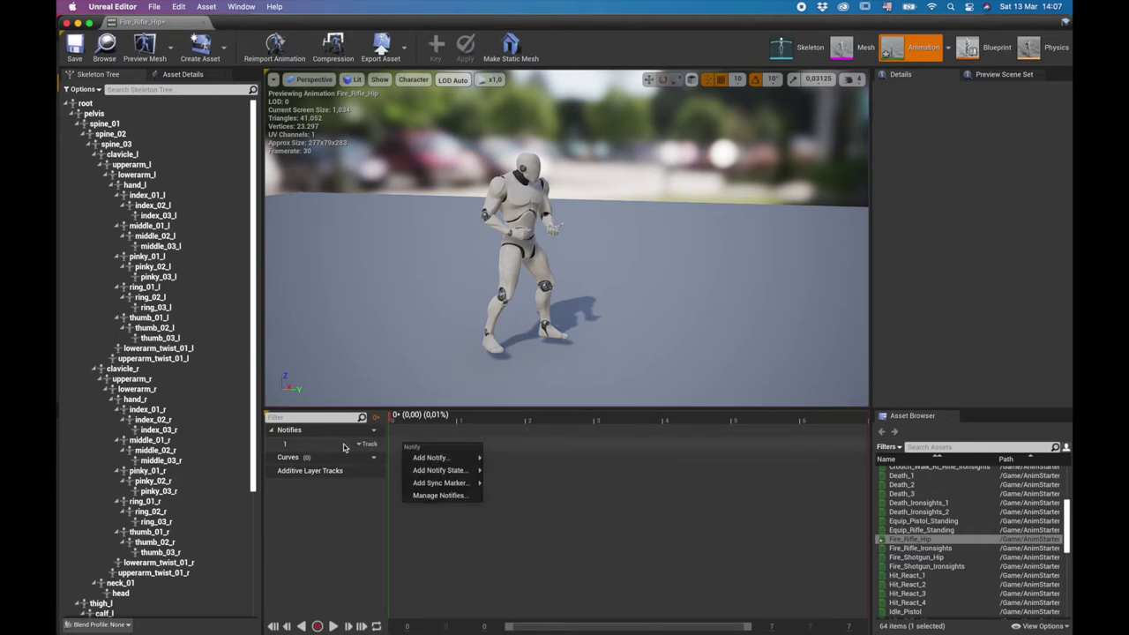
mouse_move(436, 460)
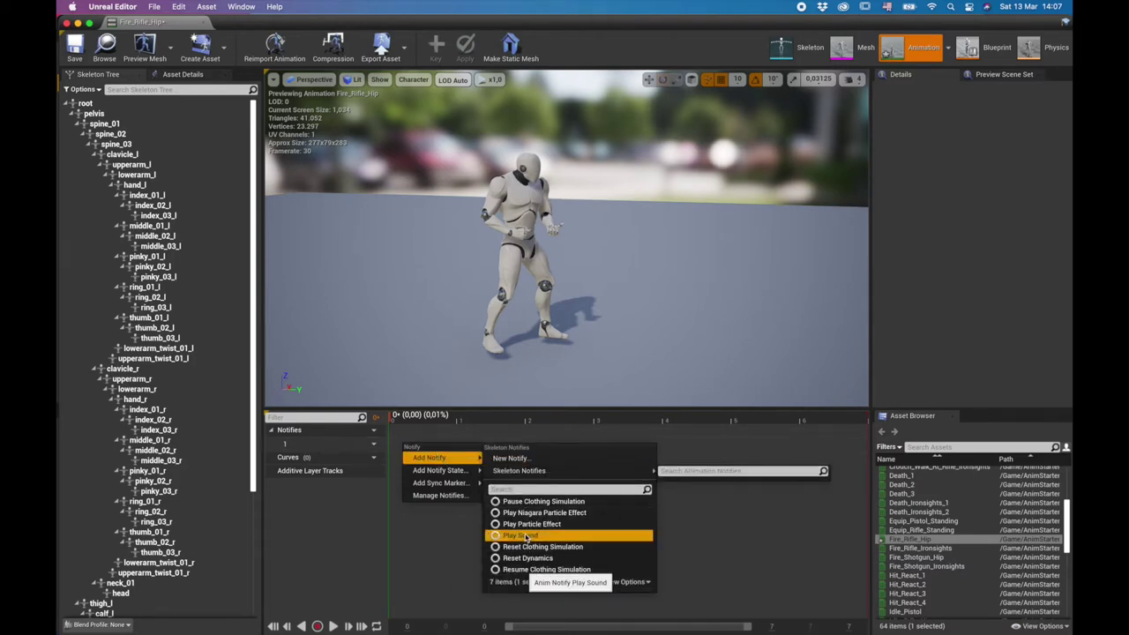
left_click(527, 535)
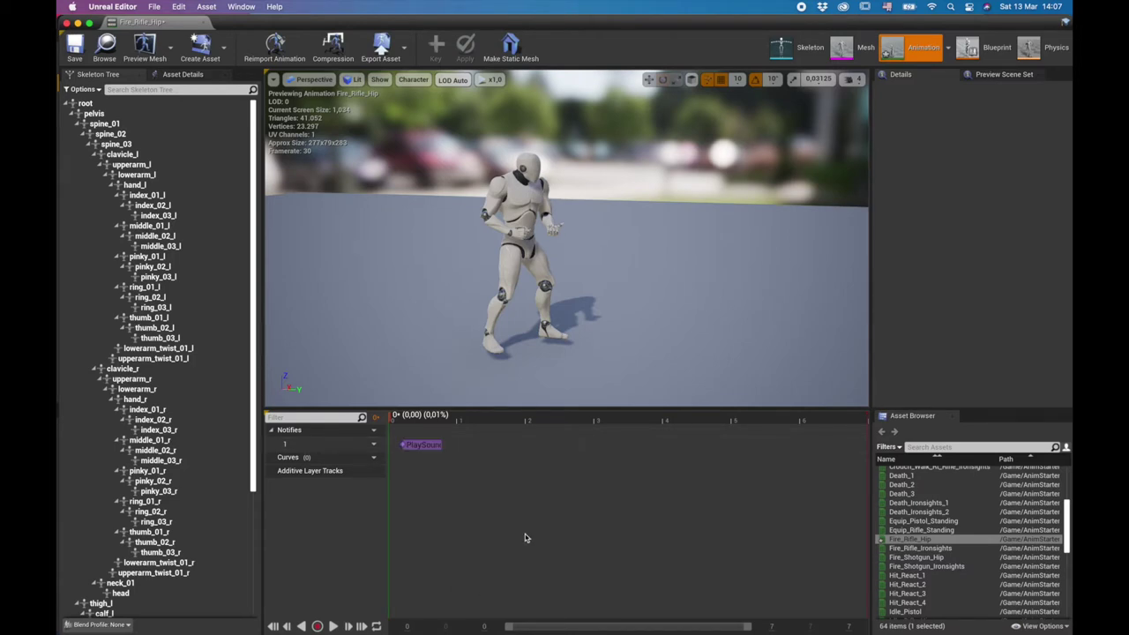
left_click(422, 447)
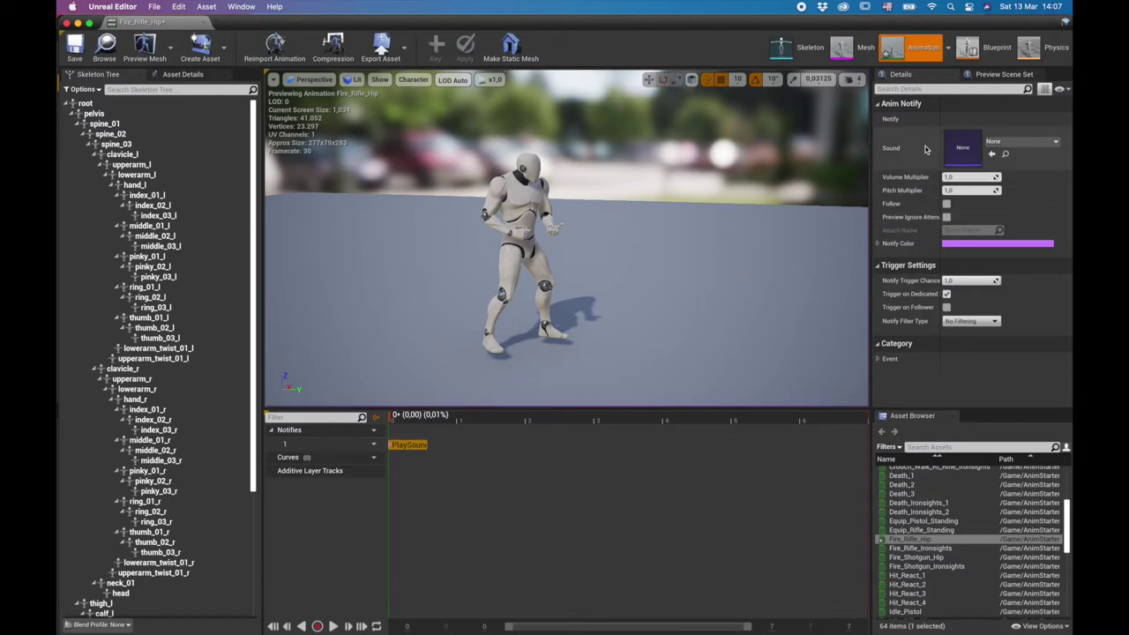
Preview the AKM single-shot sounds and assign AKM_Single_Shot2_Cue as the Play Sound notify's sound.
left_click(1052, 144)
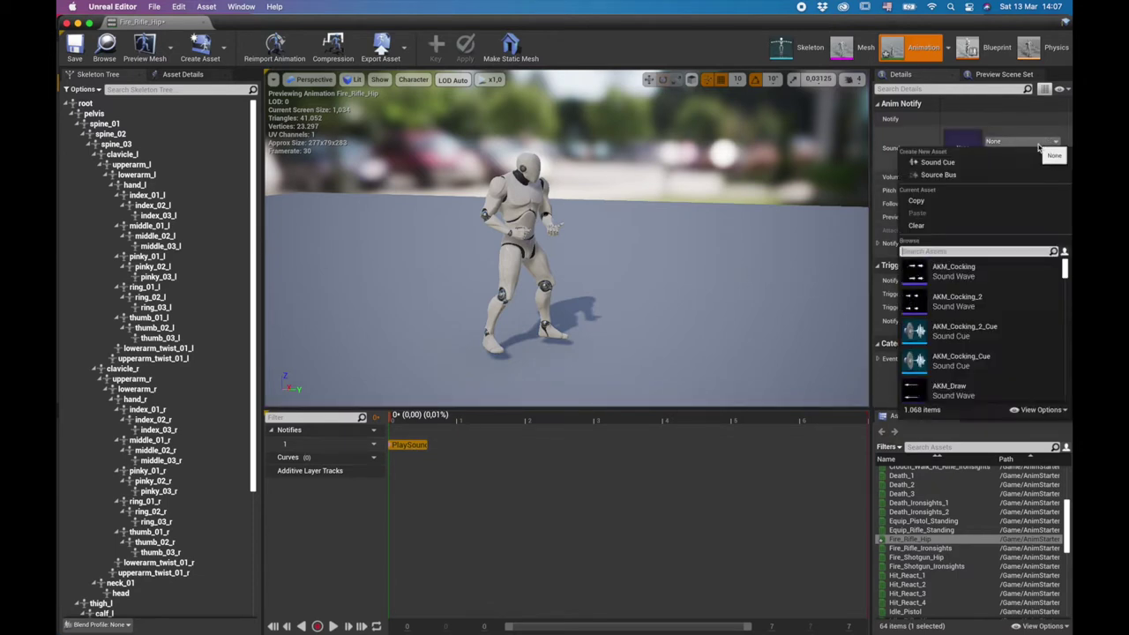
scroll(1002, 304, "down", 1)
scroll(1005, 305, "down", 5)
scroll(1010, 304, "down", 3)
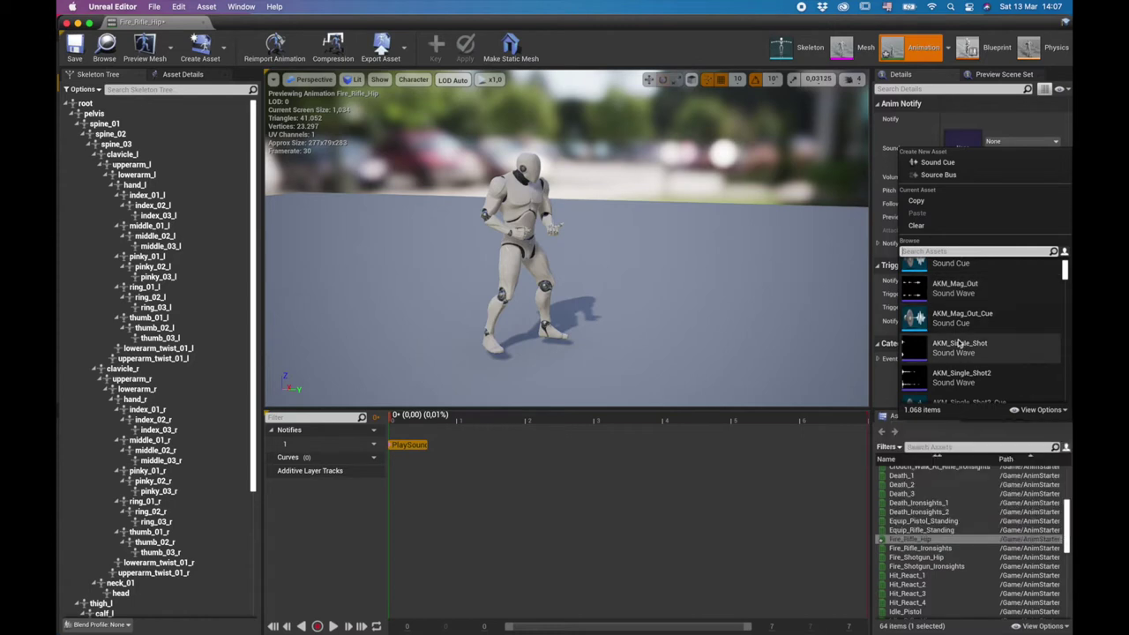
scroll(965, 343, "down", 1)
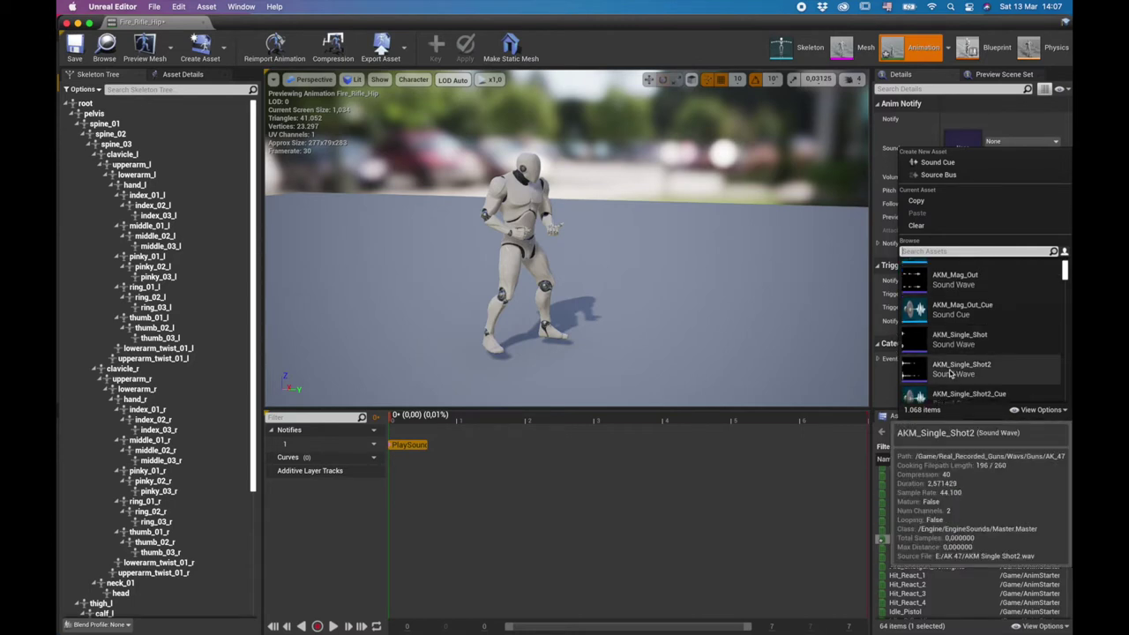
scroll(970, 353, "down", 2)
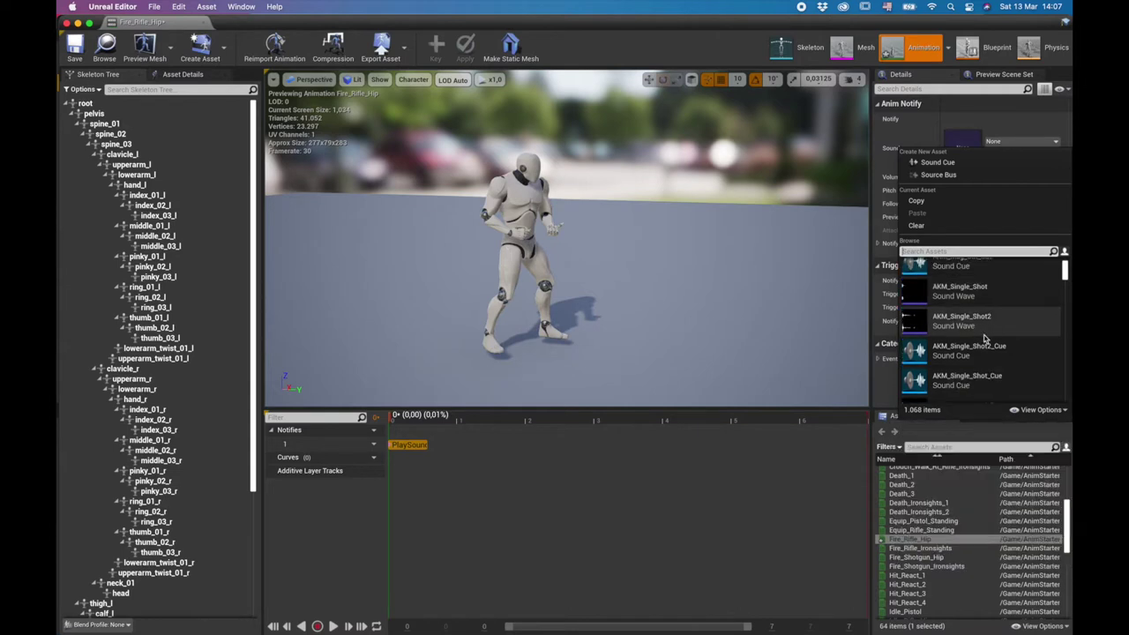
left_click(915, 319)
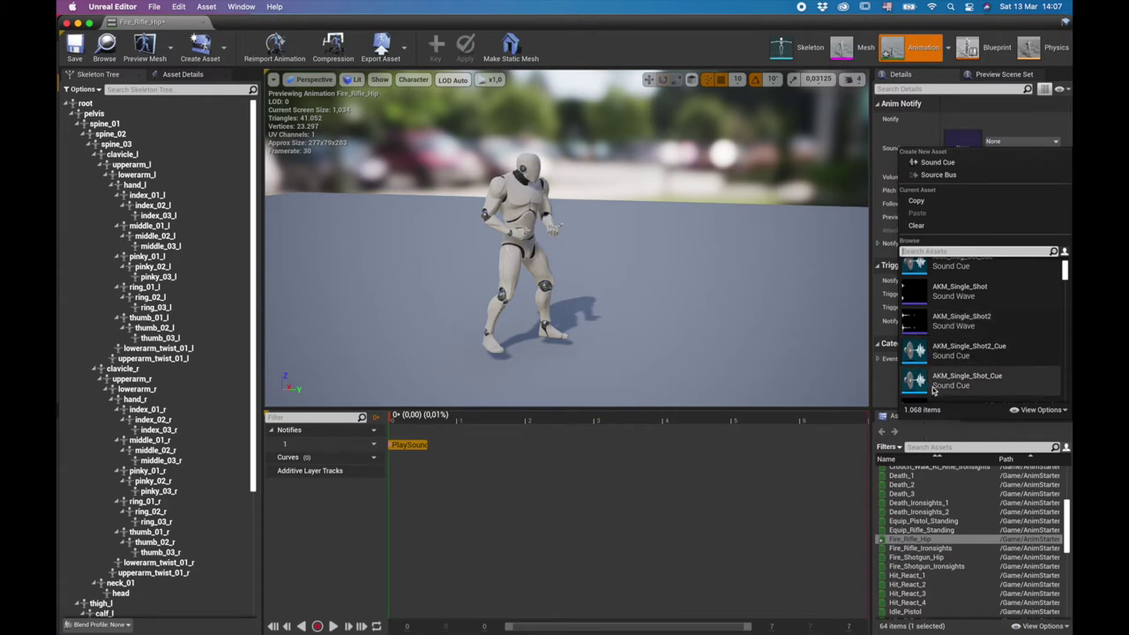
mouse_move(921, 381)
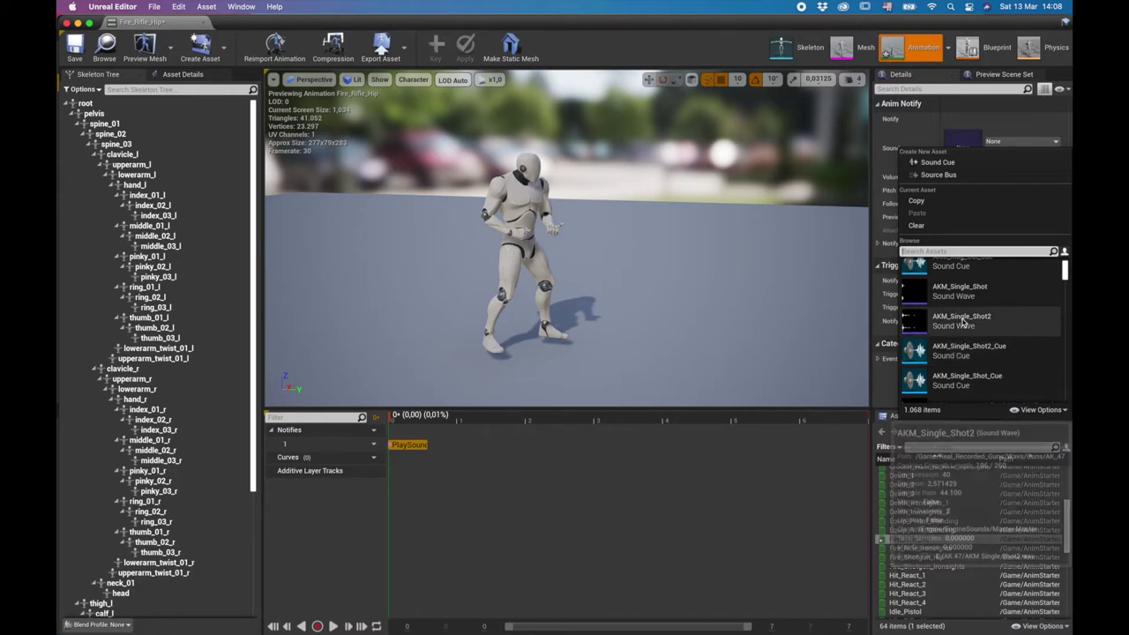
left_click(915, 323)
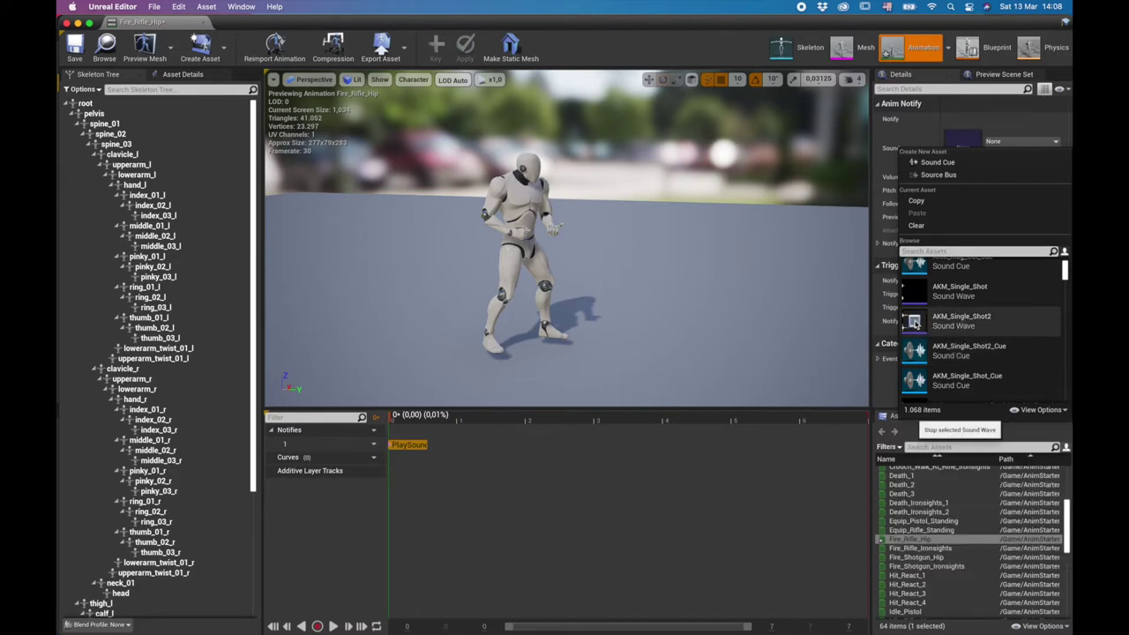
mouse_move(914, 353)
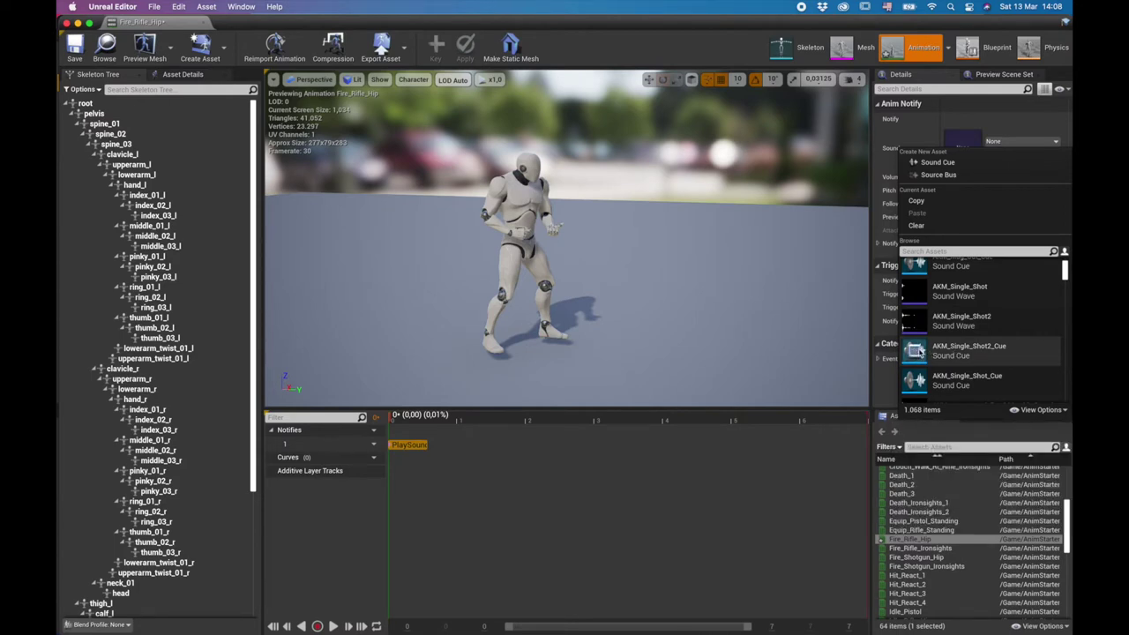
left_click(940, 351)
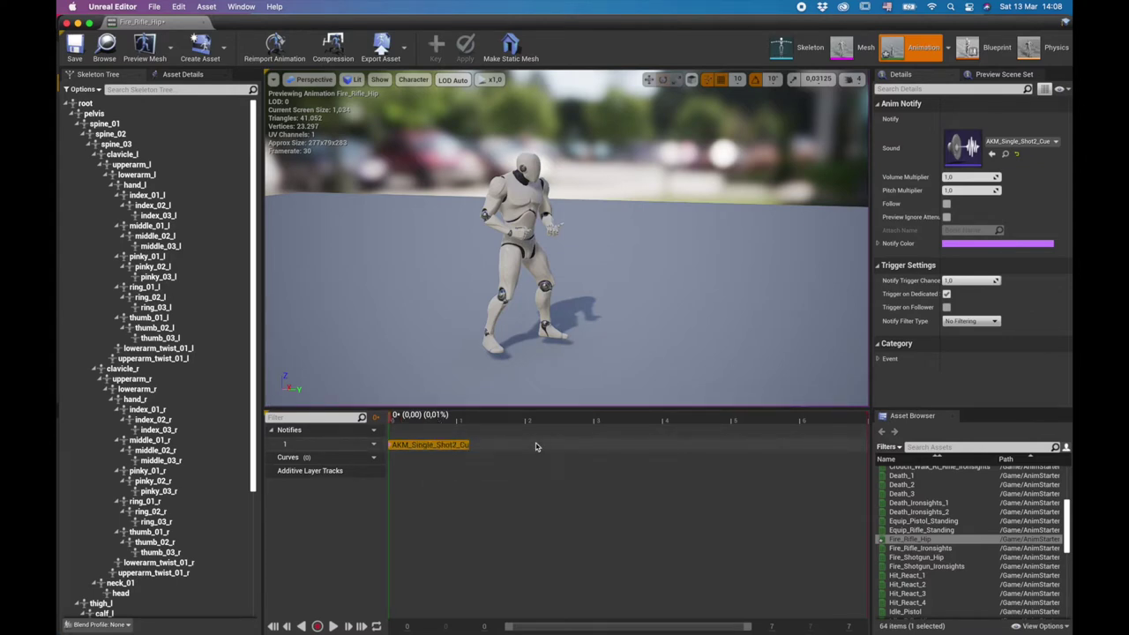
Play the Fire_Rifle_Hip animation to check its gunshot, return to frame 0, save the animation and close its editor.
left_click(333, 626)
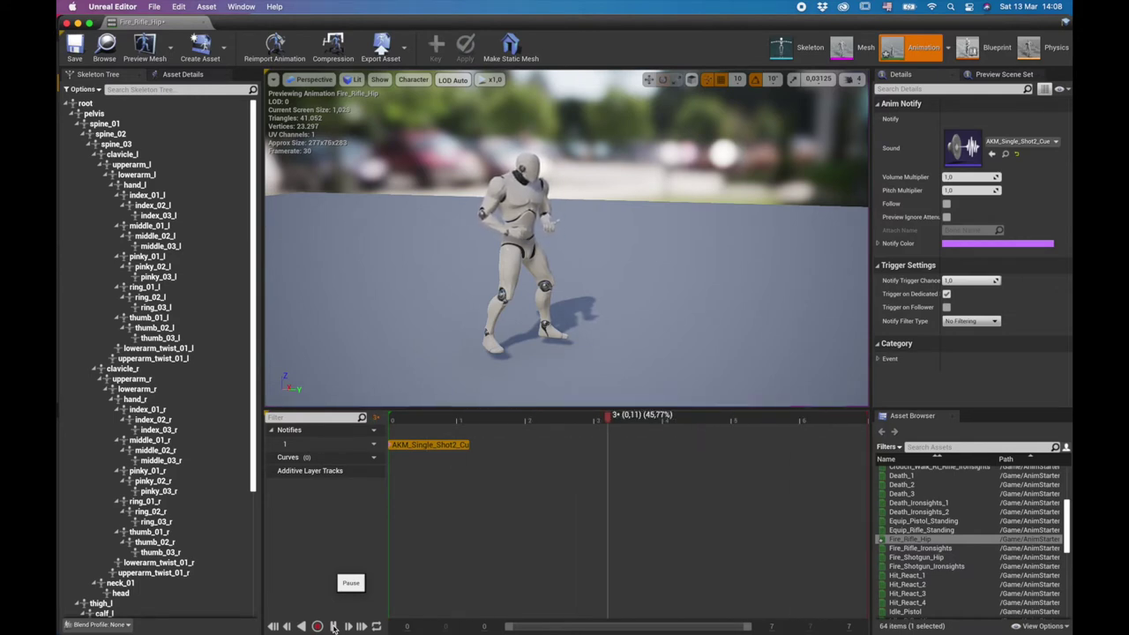
left_click(334, 626)
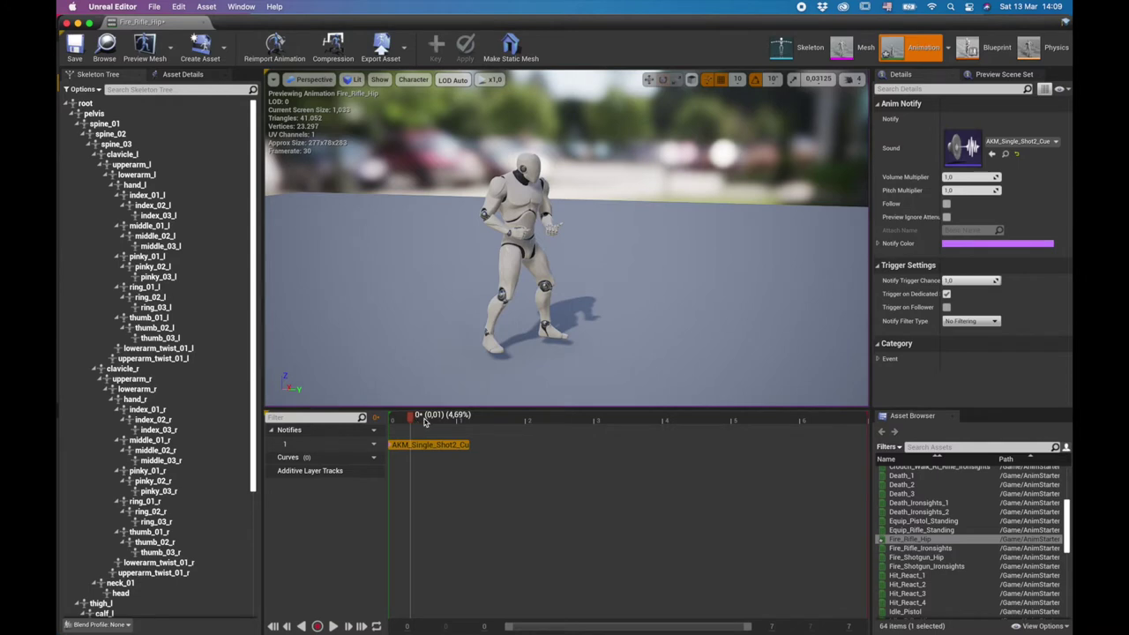
left_click_drag(424, 422, 391, 422)
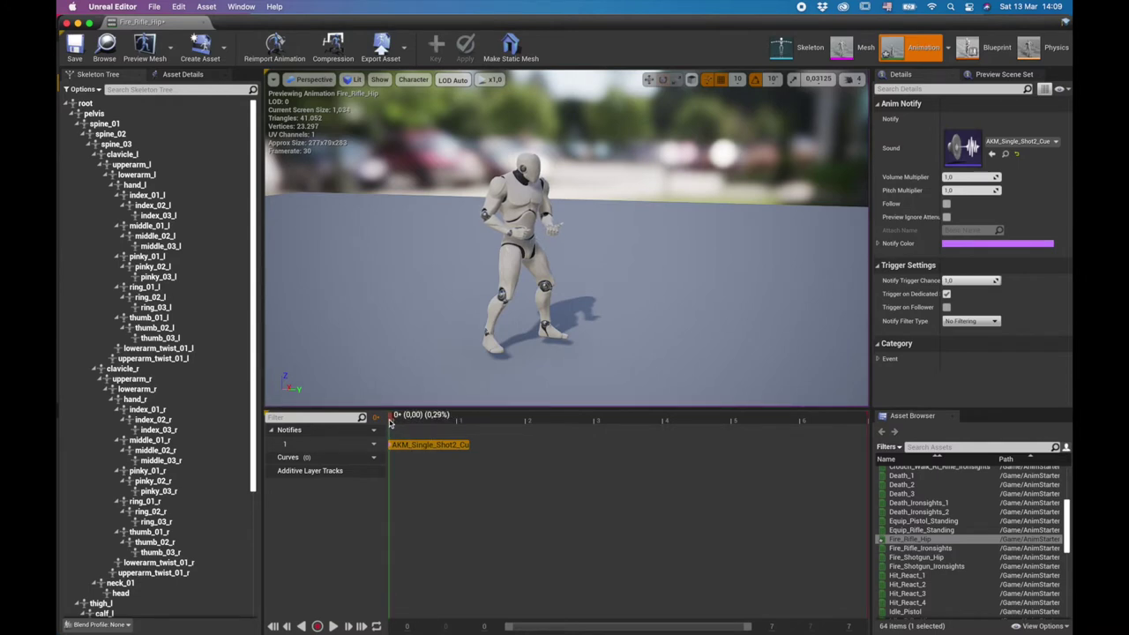
left_click(73, 57)
left_click(67, 23)
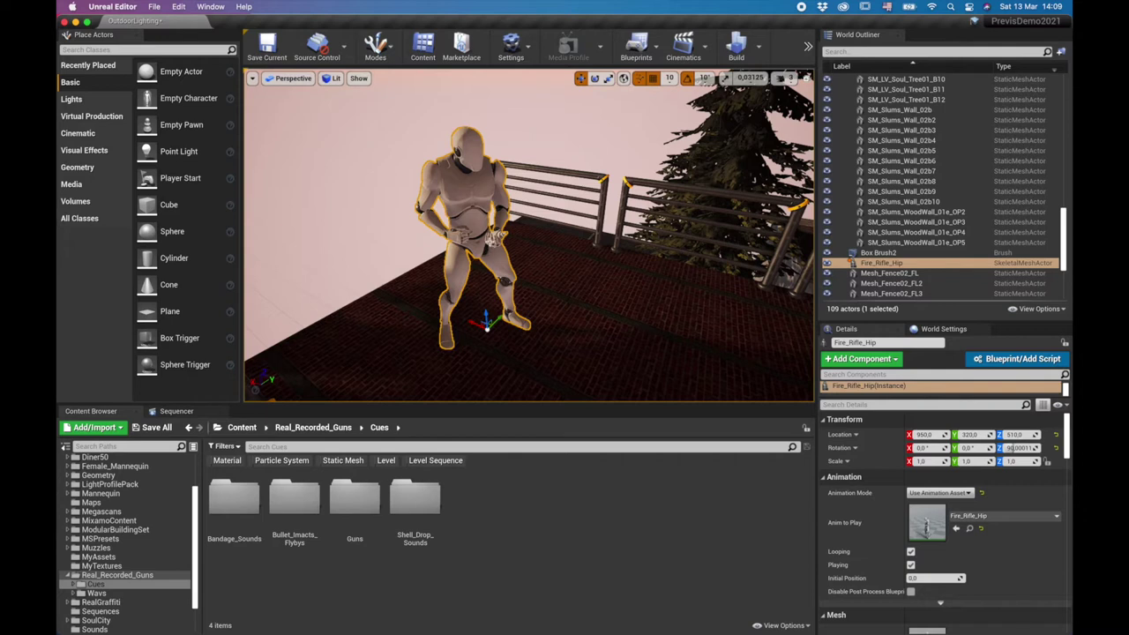
Play the level, run up the stairs to the firing mannequin on the walkway to hear the gunshots, and end the session.
left_click(807, 51)
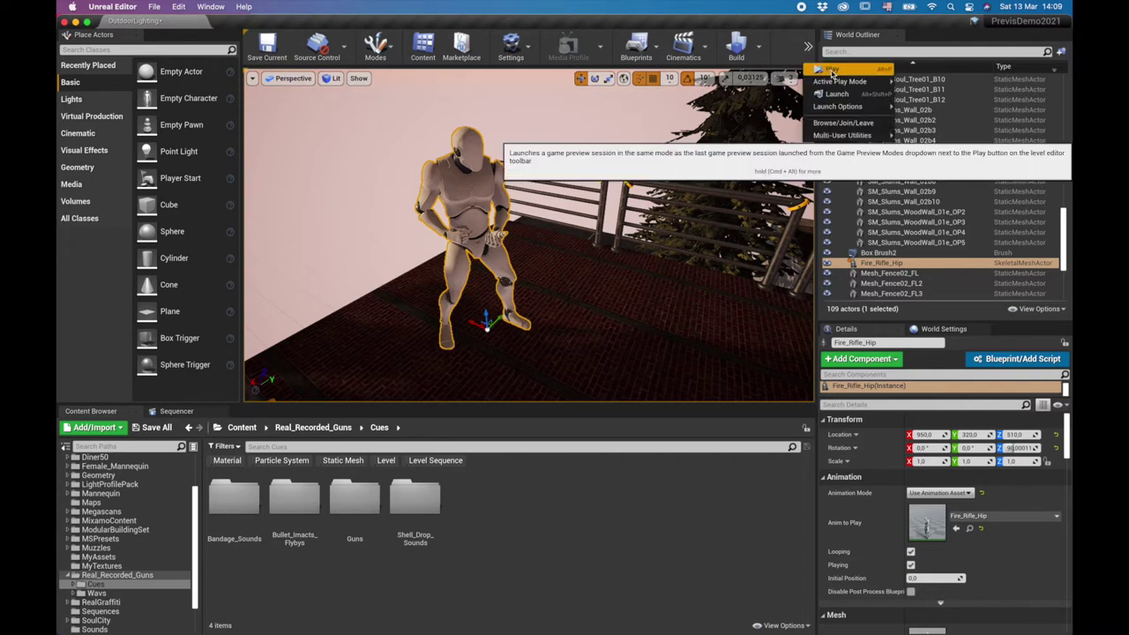
left_click(832, 71)
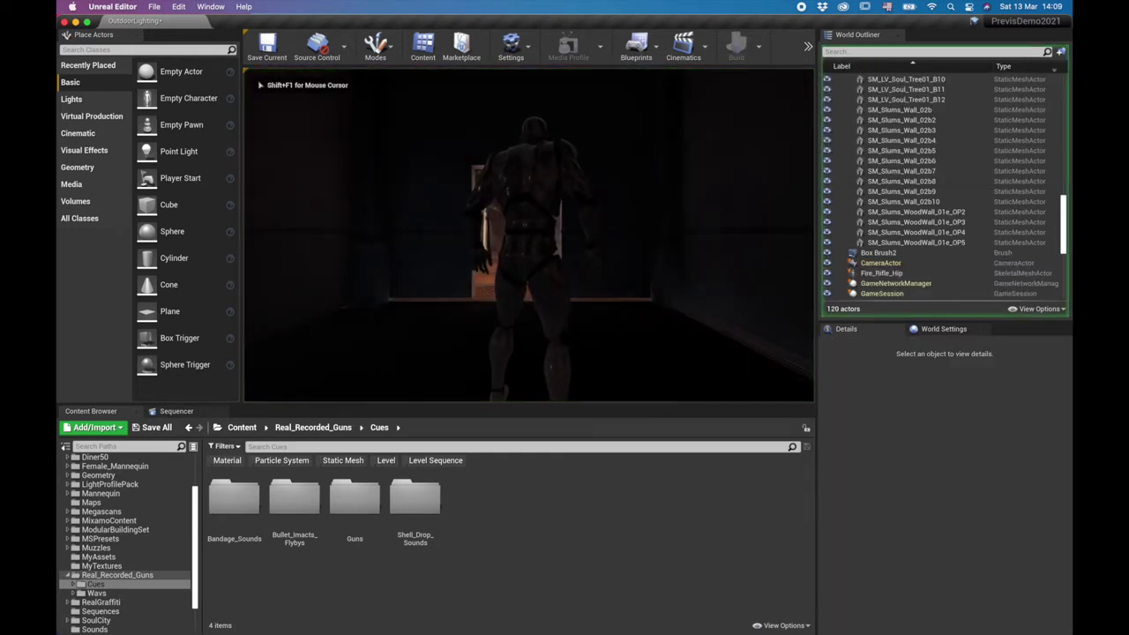
key("w")
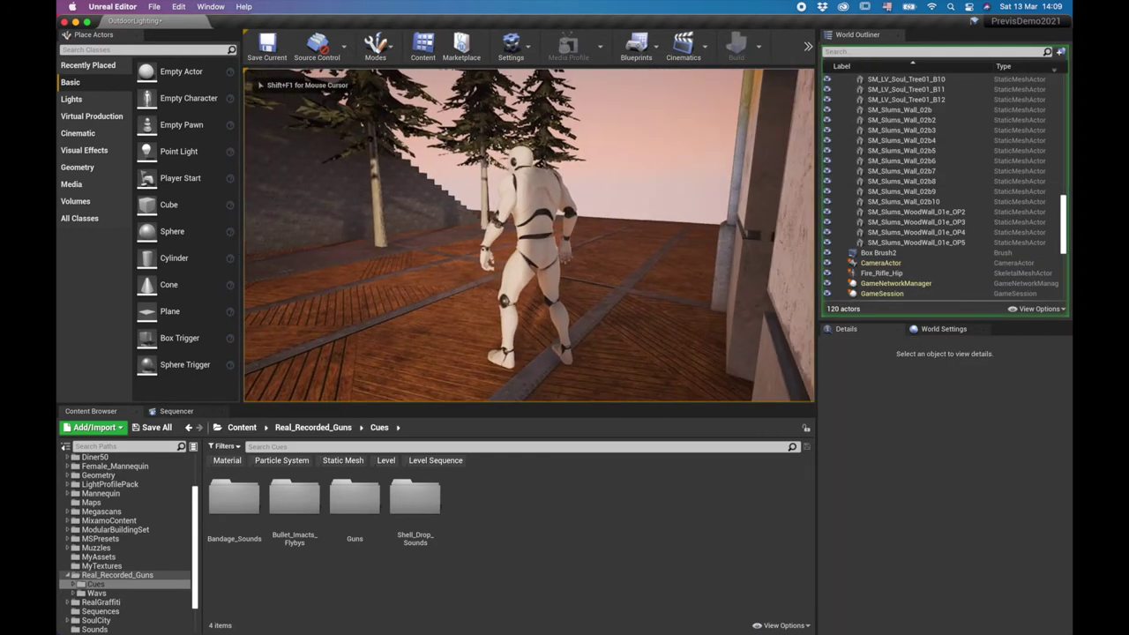
key("w")
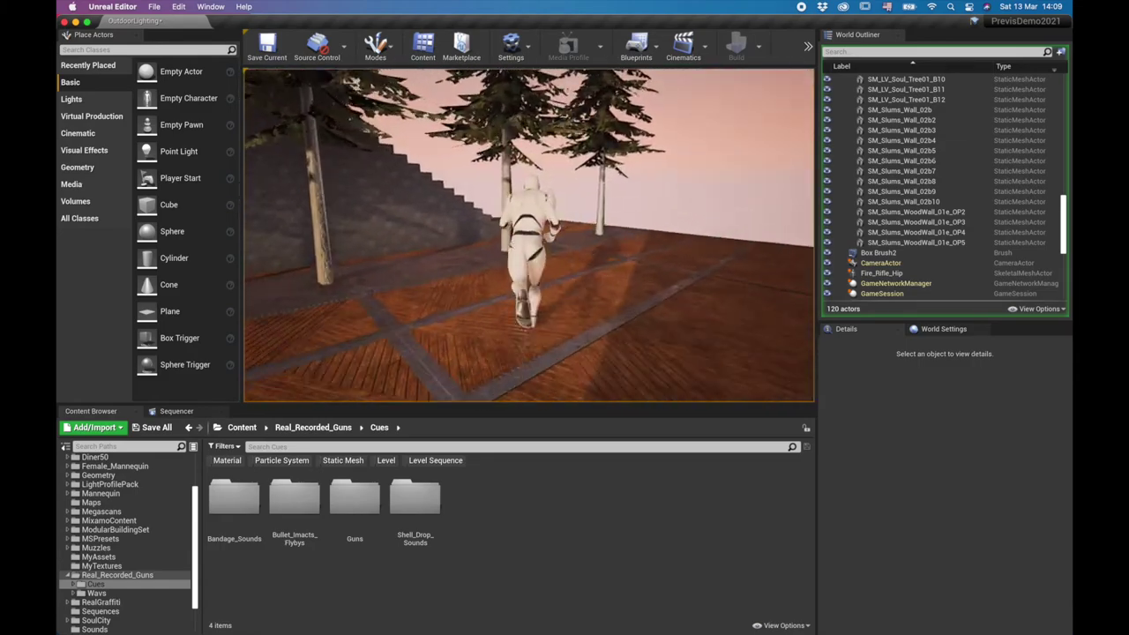
key("w")
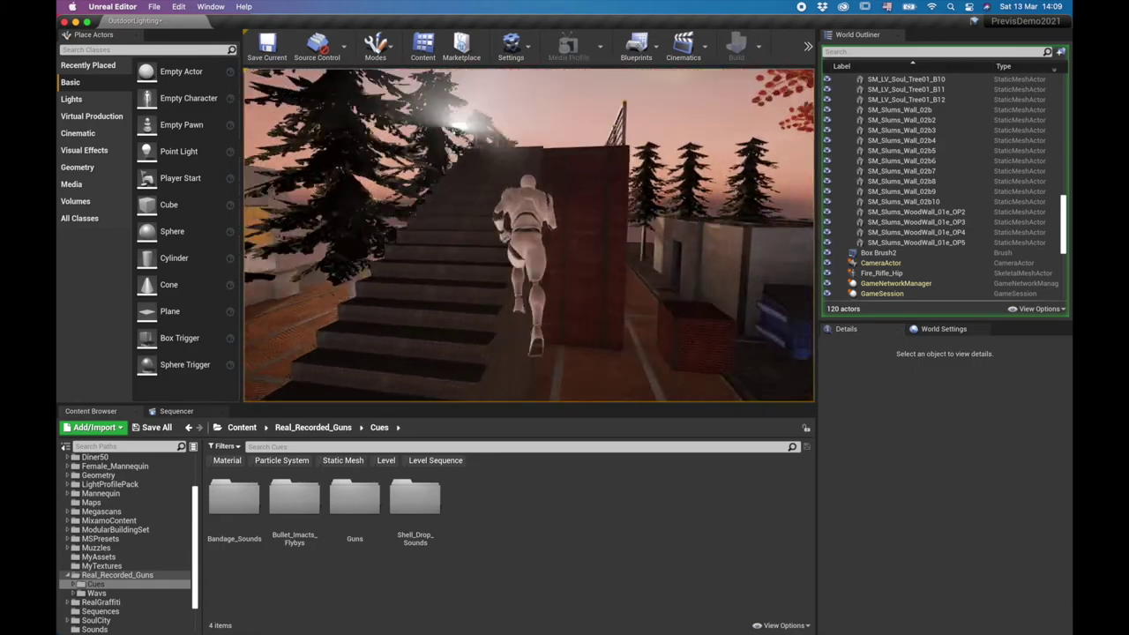
key("w")
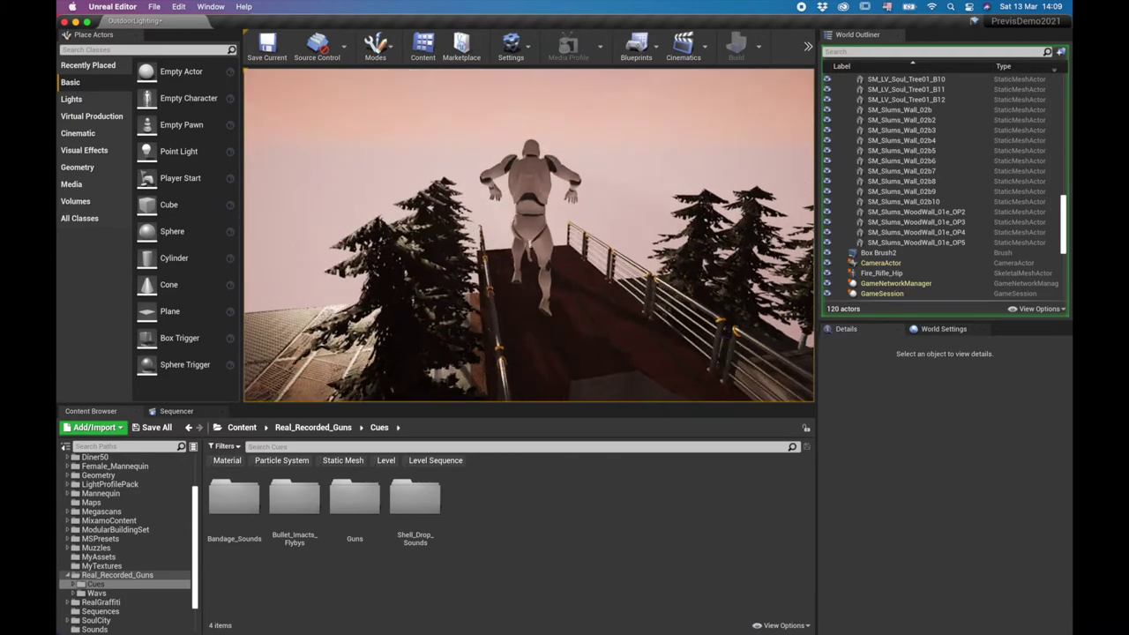
key("w")
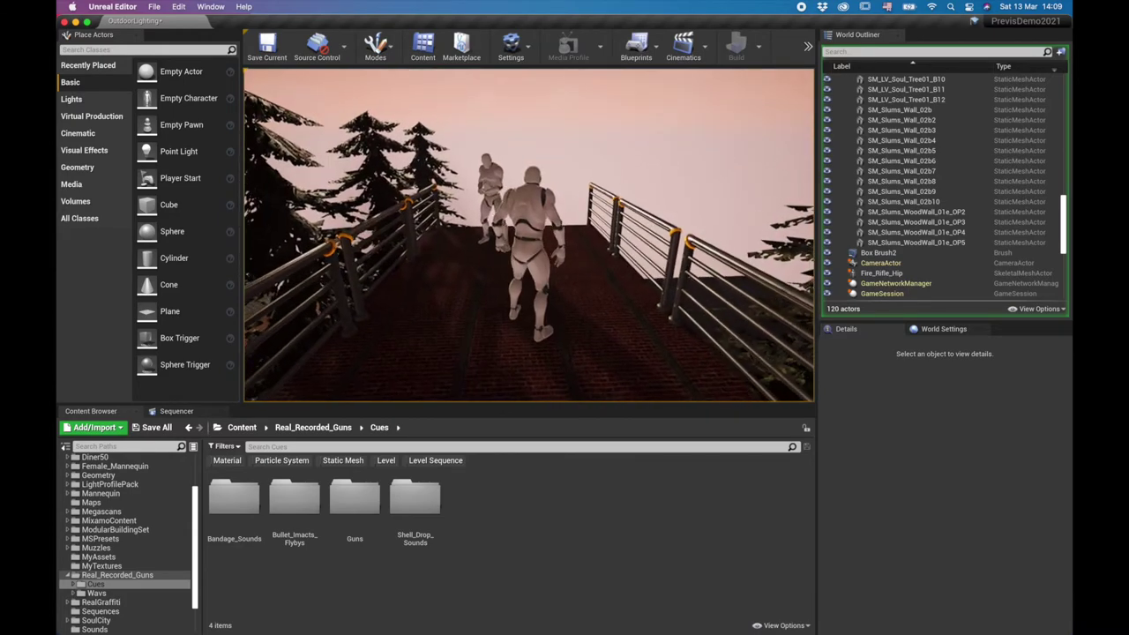
key("w")
key("space")
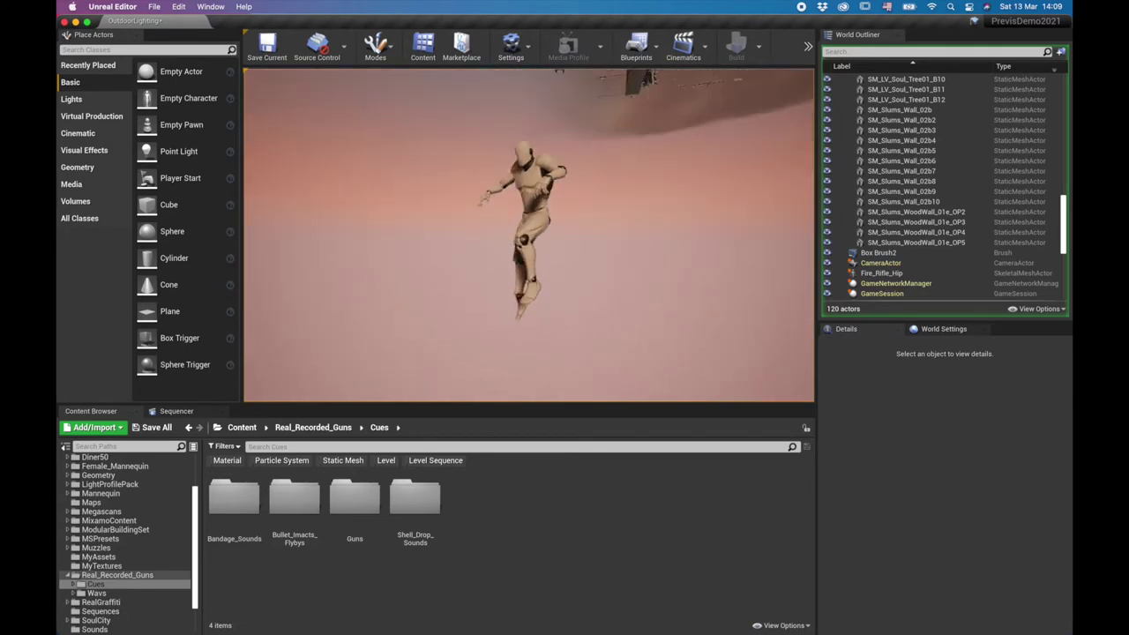
key("Escape")
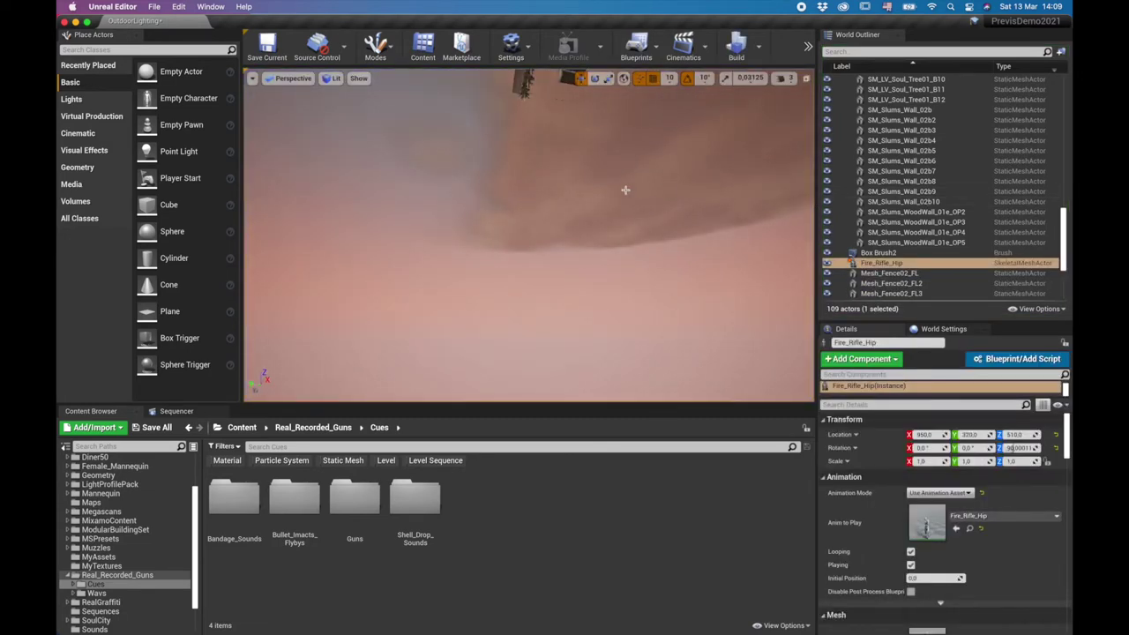
Frame the Fire_Rifle_Hip mannequin in the viewport and open the AKM_Single_Shot2_Cue sound cue from the Real_Recorded_Guns Cues folder.
key("f")
right_click_drag(615, 189, 494, 277)
left_click_drag(494, 177, 599, 188, "alt")
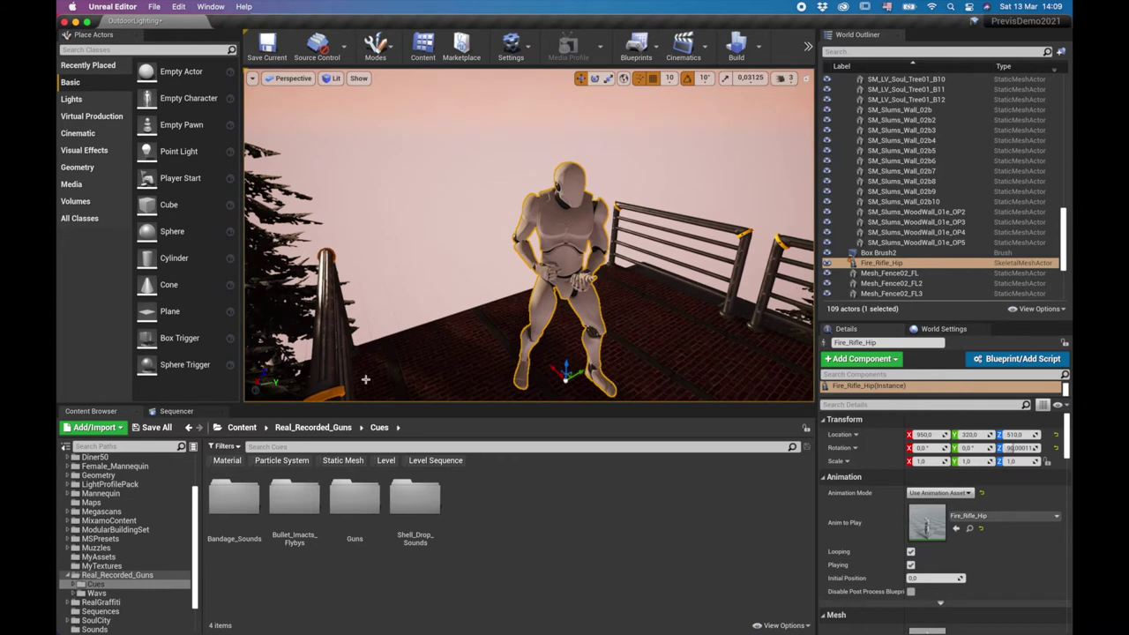
left_click(95, 585)
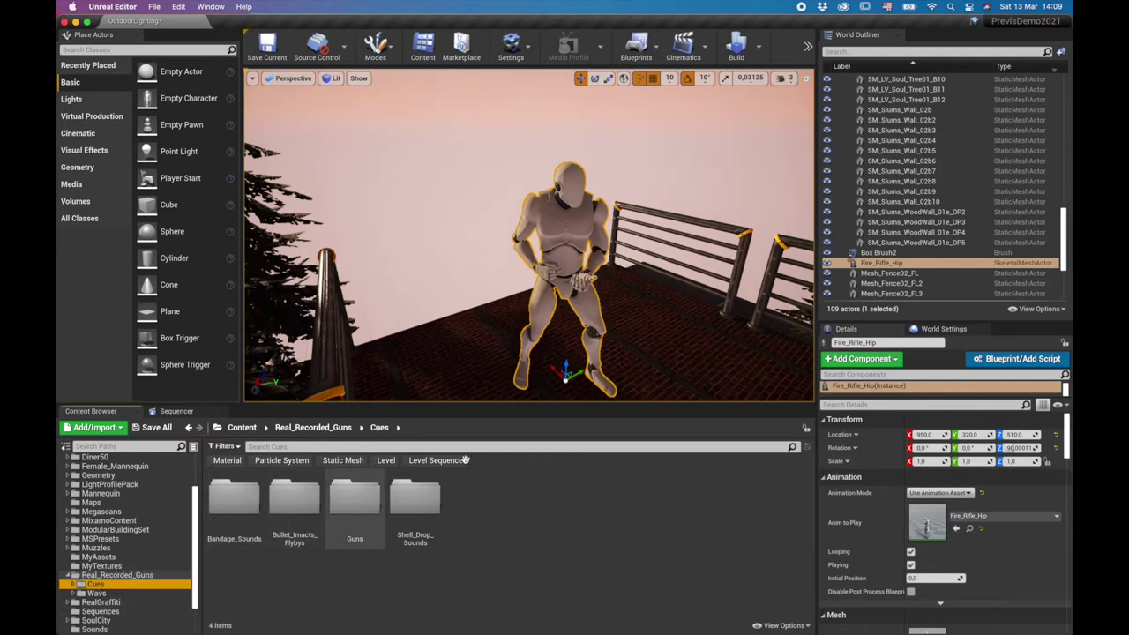
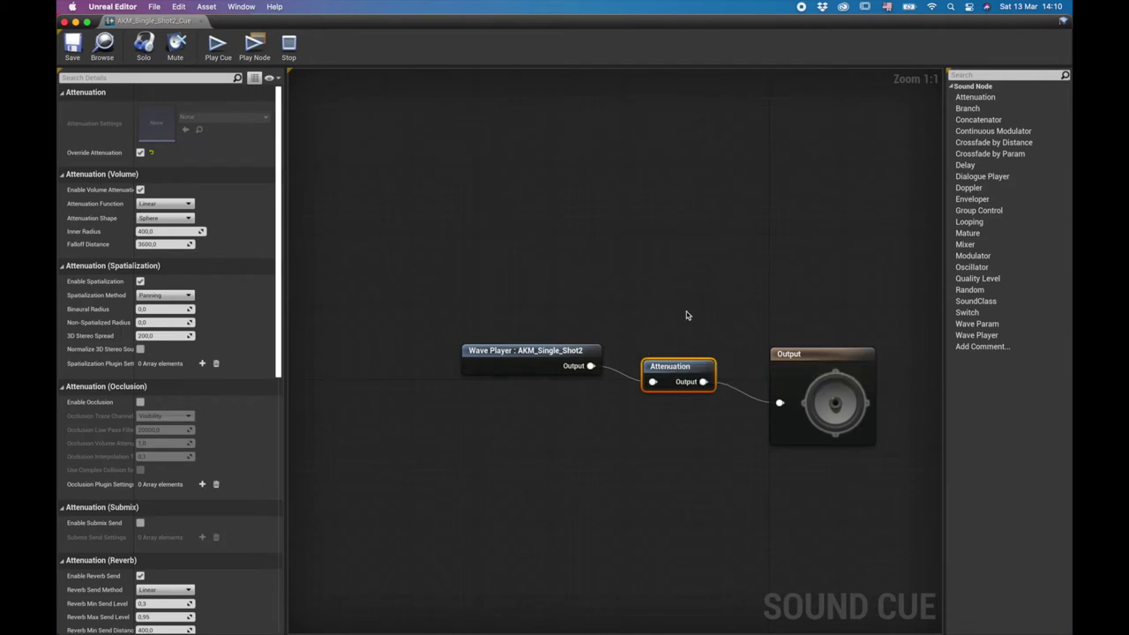
Remove the Attenuation node, connect the AKM_Single_Shot2 Wave Player directly to the Output, and play the cue.
left_click_drag(590, 365, 780, 402)
left_click_drag(572, 350, 642, 385)
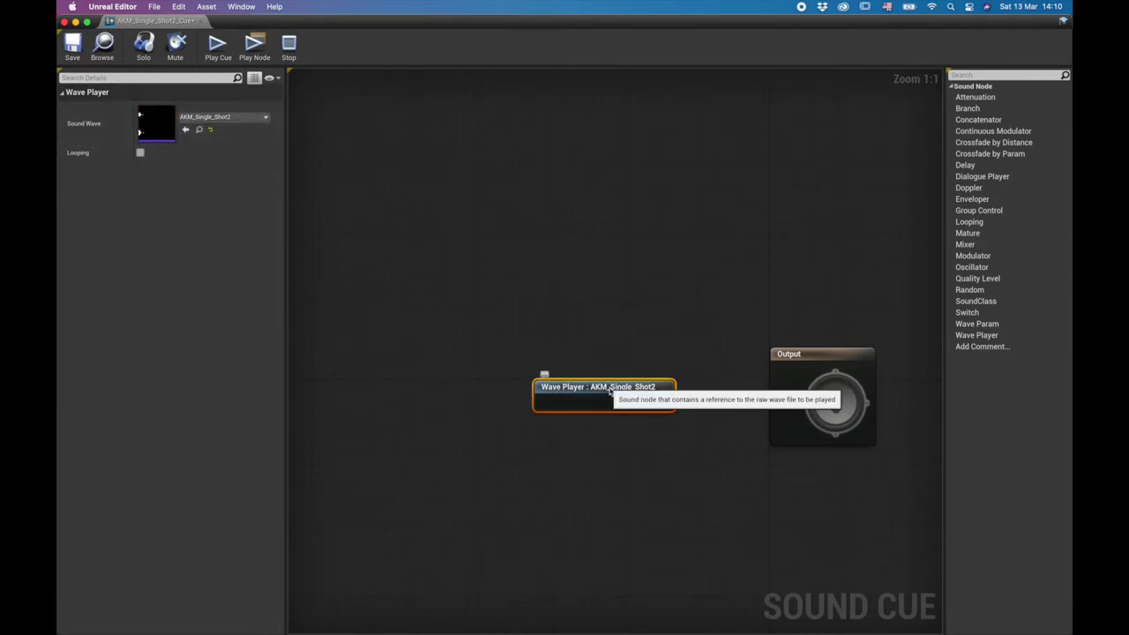
left_click_drag(630, 386, 585, 368)
left_click(220, 46)
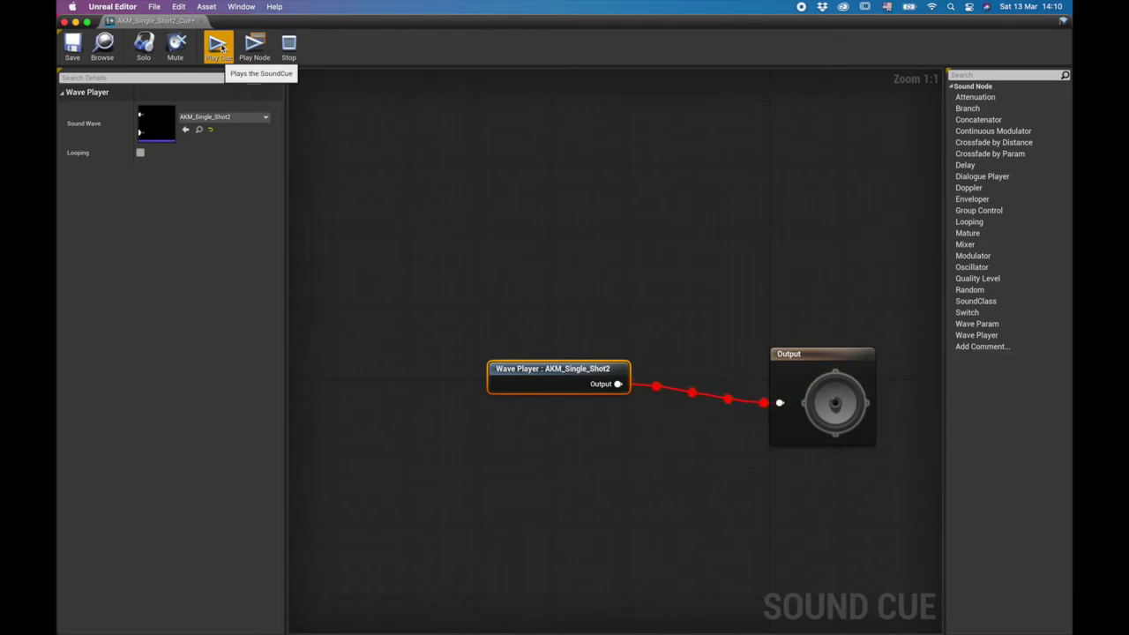
left_click(289, 46)
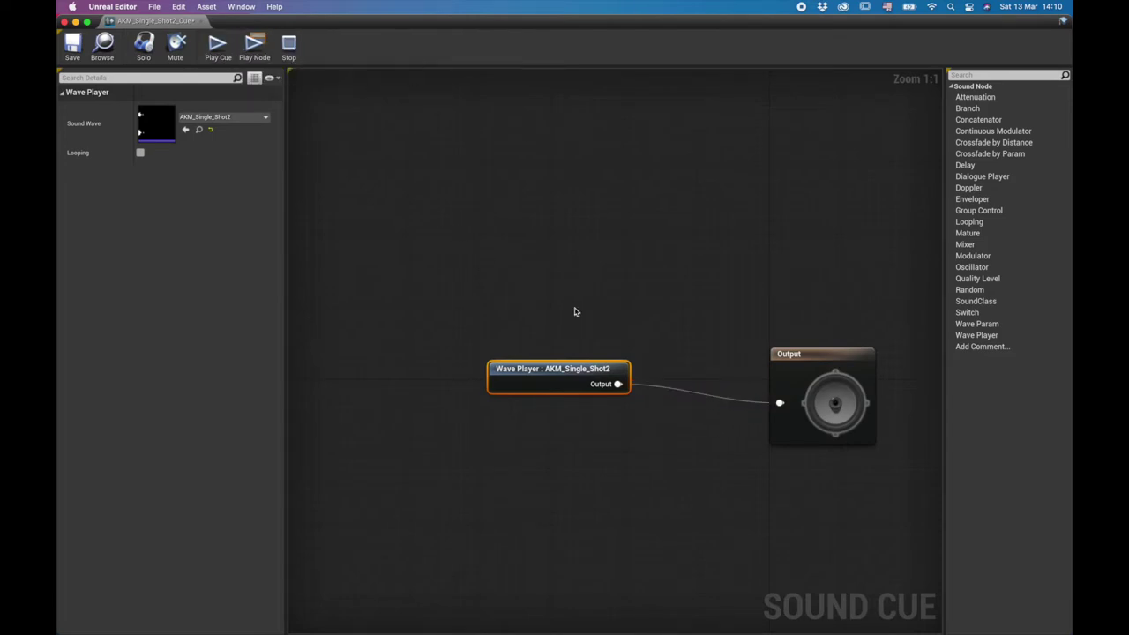
Add an Attenuation node and wire it between the AKM_Single_Shot2 Wave Player and the Output.
left_click_drag(587, 362, 506, 352)
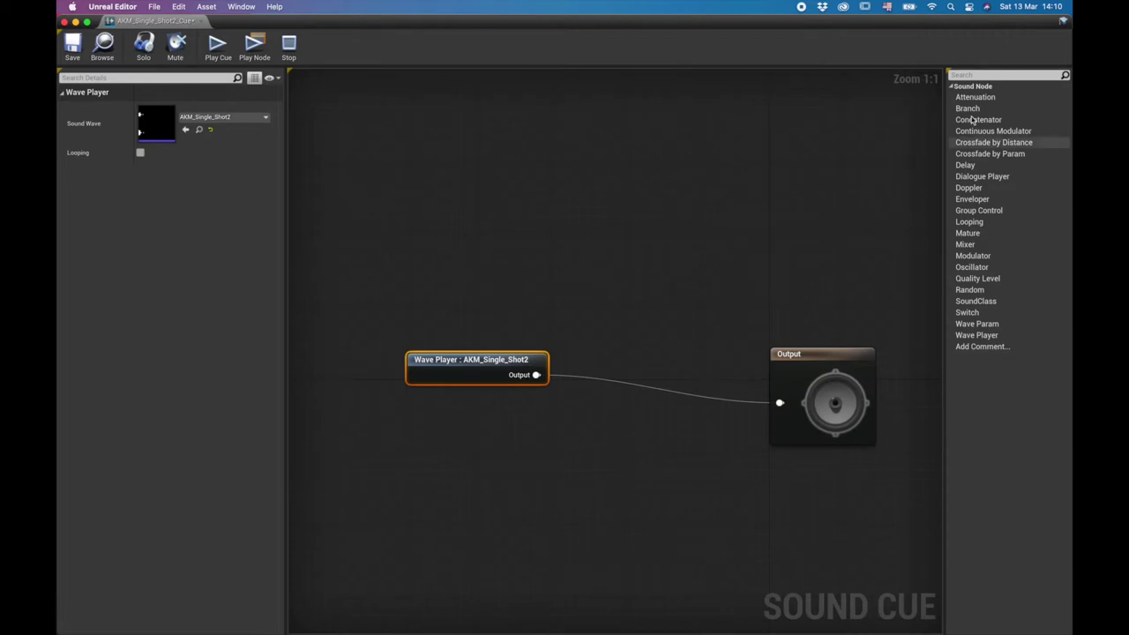
left_click_drag(975, 97, 610, 426)
left_click_drag(537, 374, 779, 403)
left_click(635, 429)
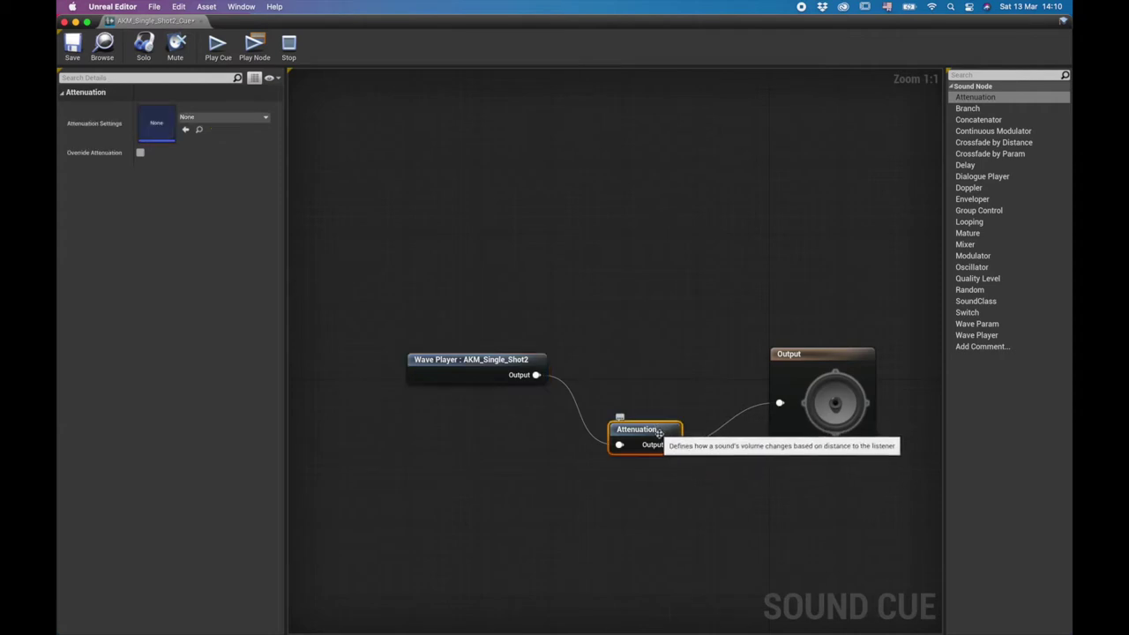
left_click_drag(635, 430, 642, 378)
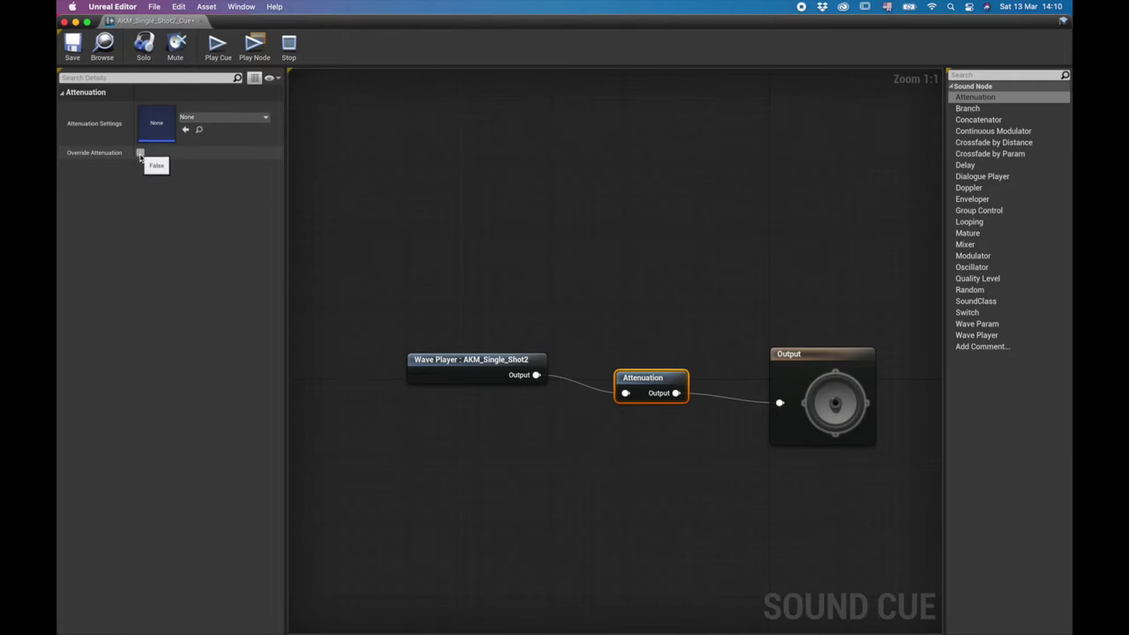
Enable Override Attenuation on the Attenuation node and review its volume and spatialization settings.
left_click(139, 154)
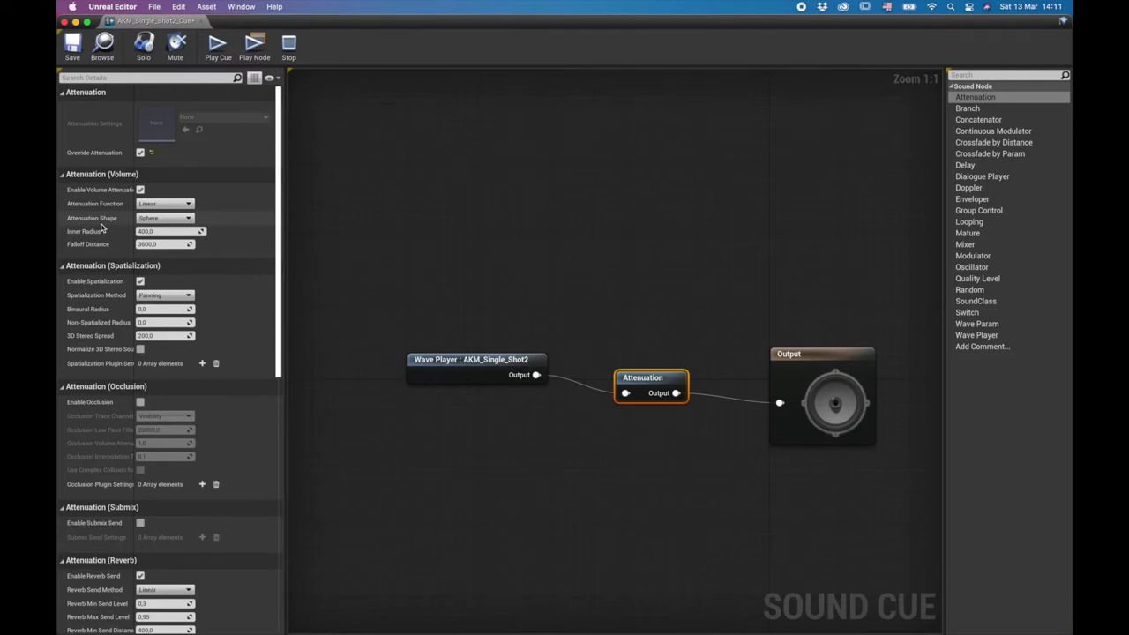
scroll(176, 326, "down", 6)
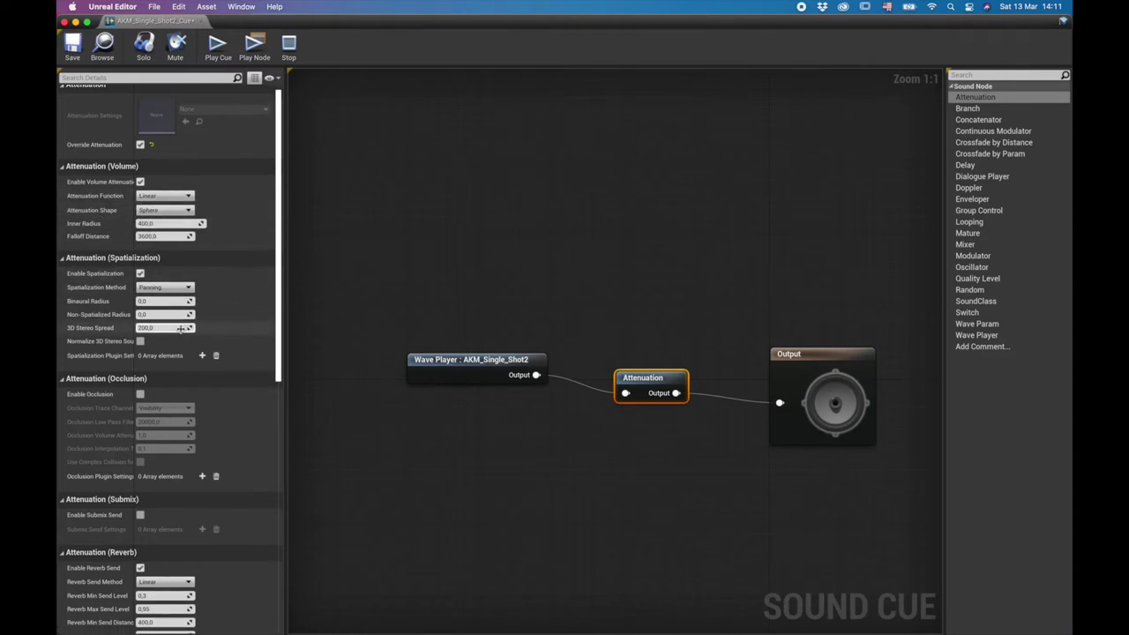
scroll(180, 332, "up", 6)
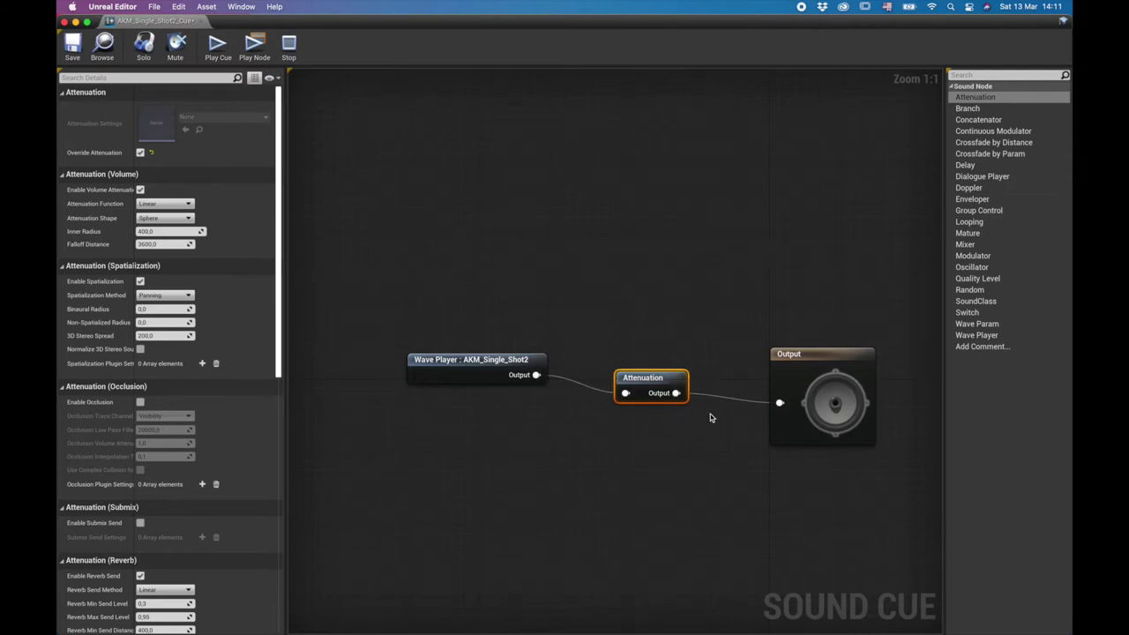
Rearrange the Wave Player and Attenuation nodes in the graph, save the AKM_Single_Shot2_Cue and close its editor.
left_click_drag(416, 357, 361, 321)
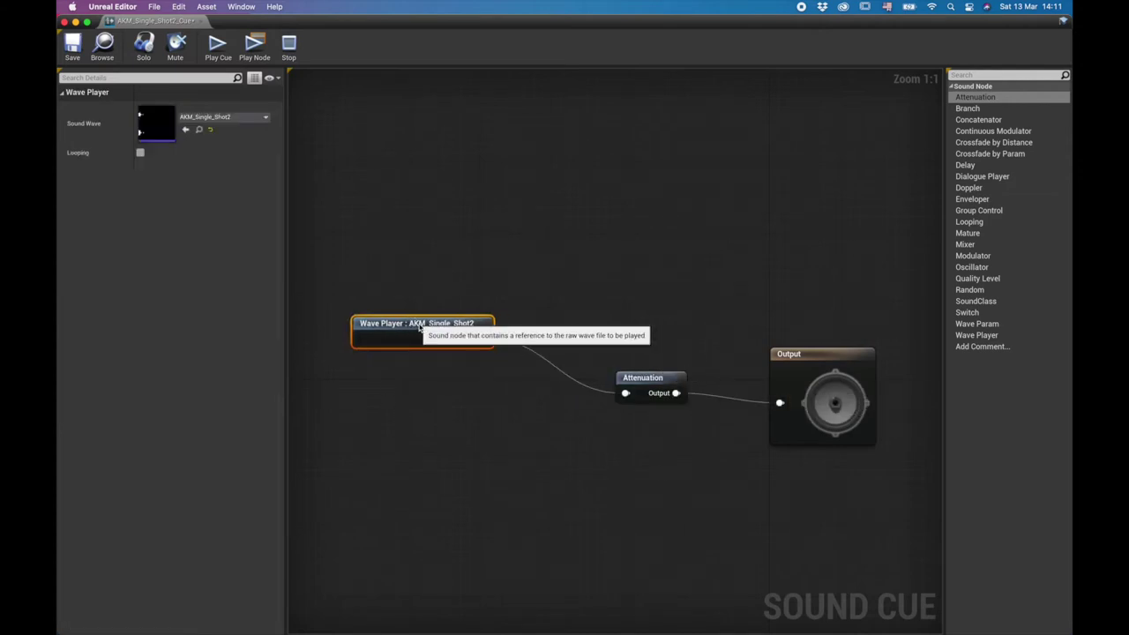
left_click_drag(683, 378, 654, 360)
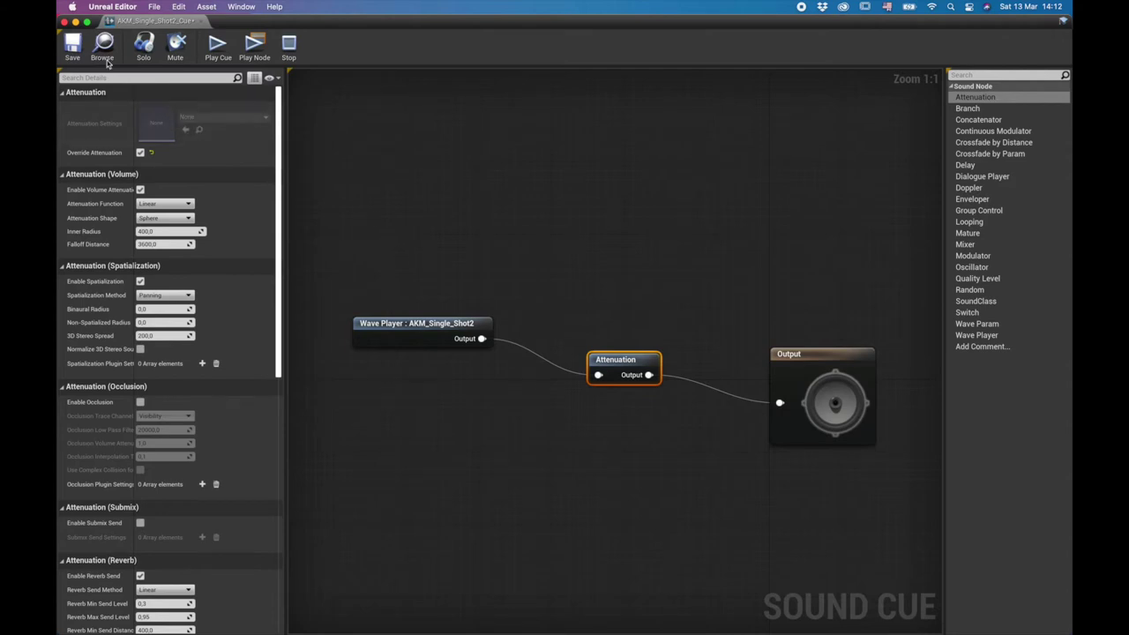
left_click(73, 49)
left_click(64, 21)
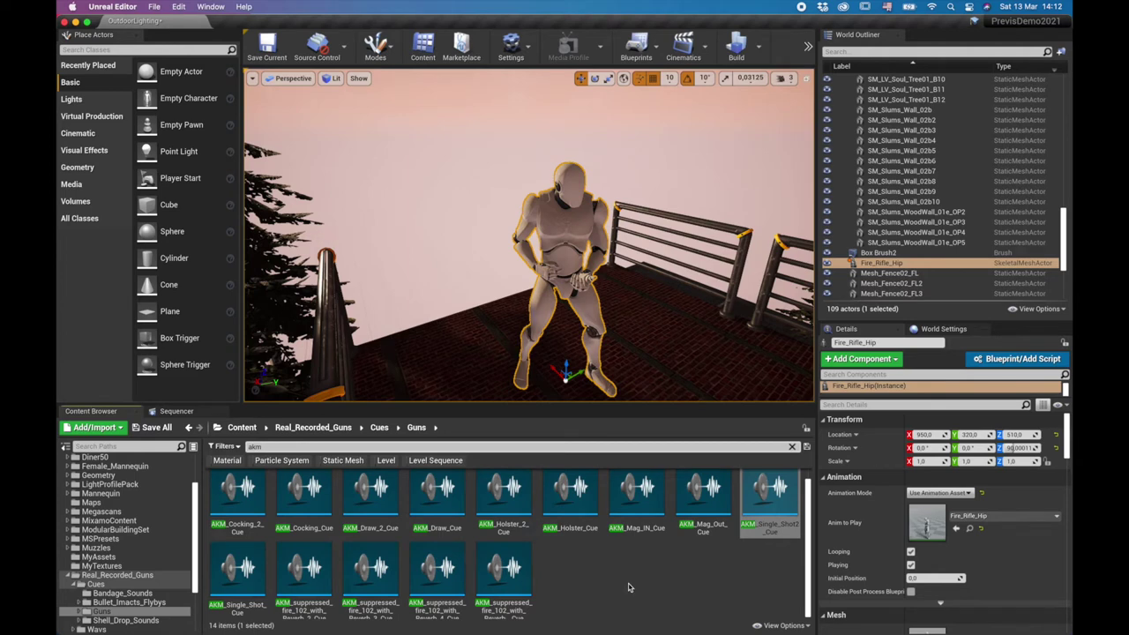
Clear the akm asset search and open the AK_47 folder under Real_Recorded_Guns, Wavs, Guns.
scroll(629, 588, "up", 1)
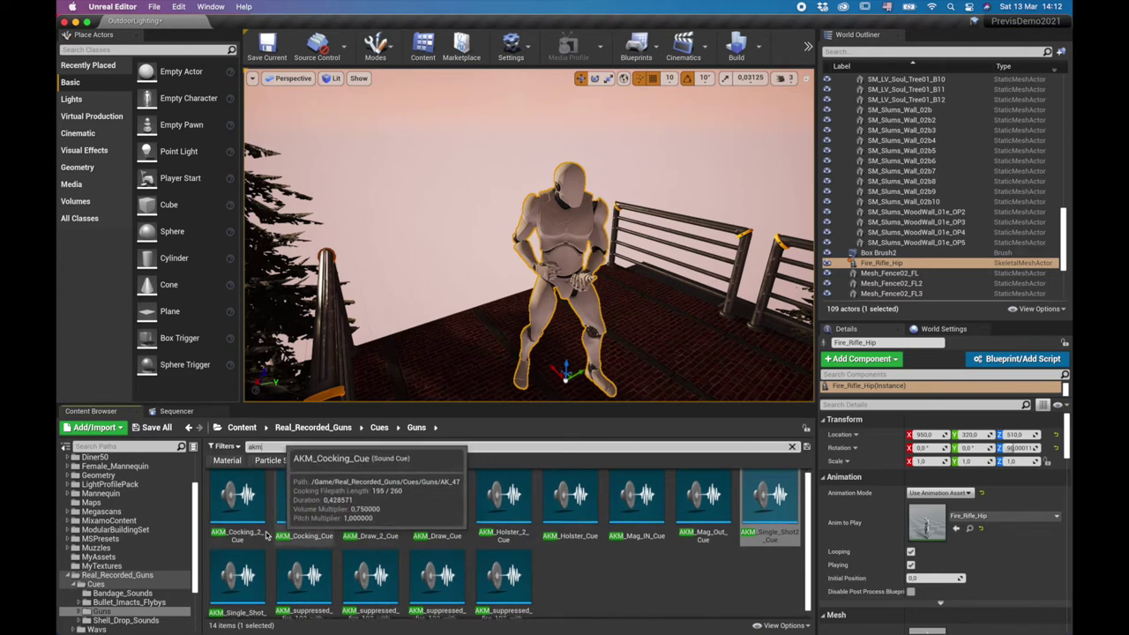
left_click(106, 577)
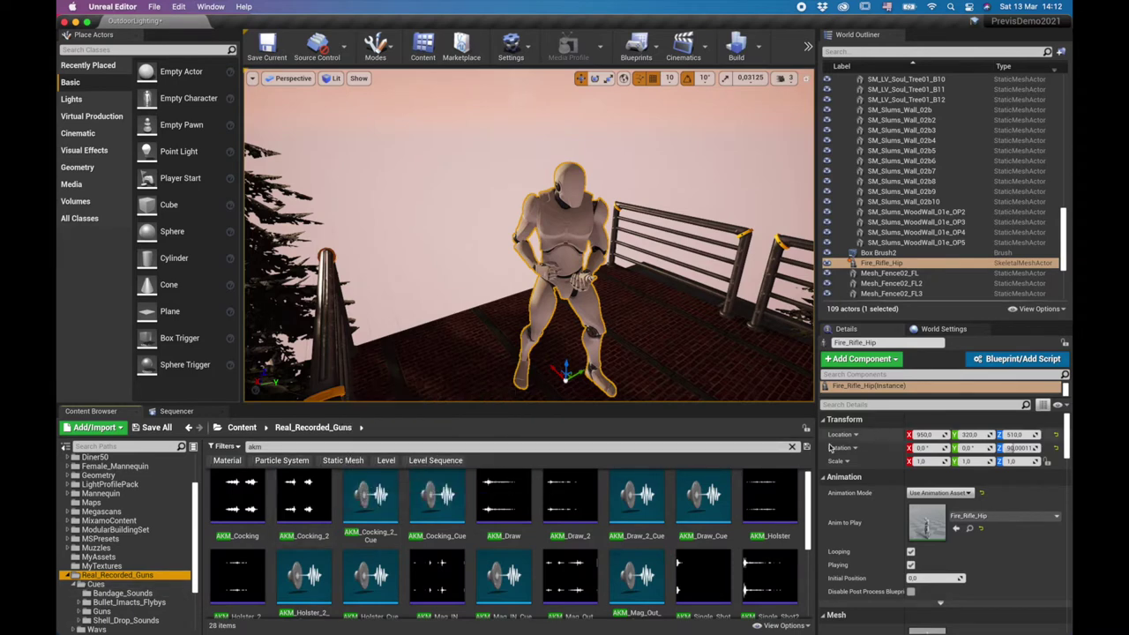
left_click(792, 447)
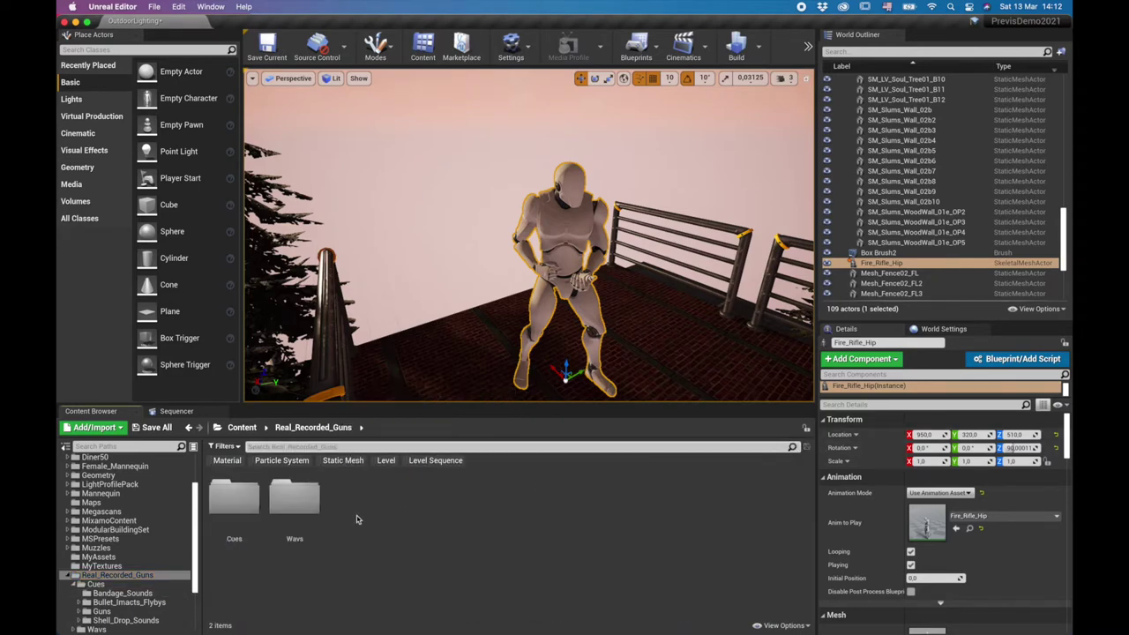
double_click(284, 494)
double_click(369, 537)
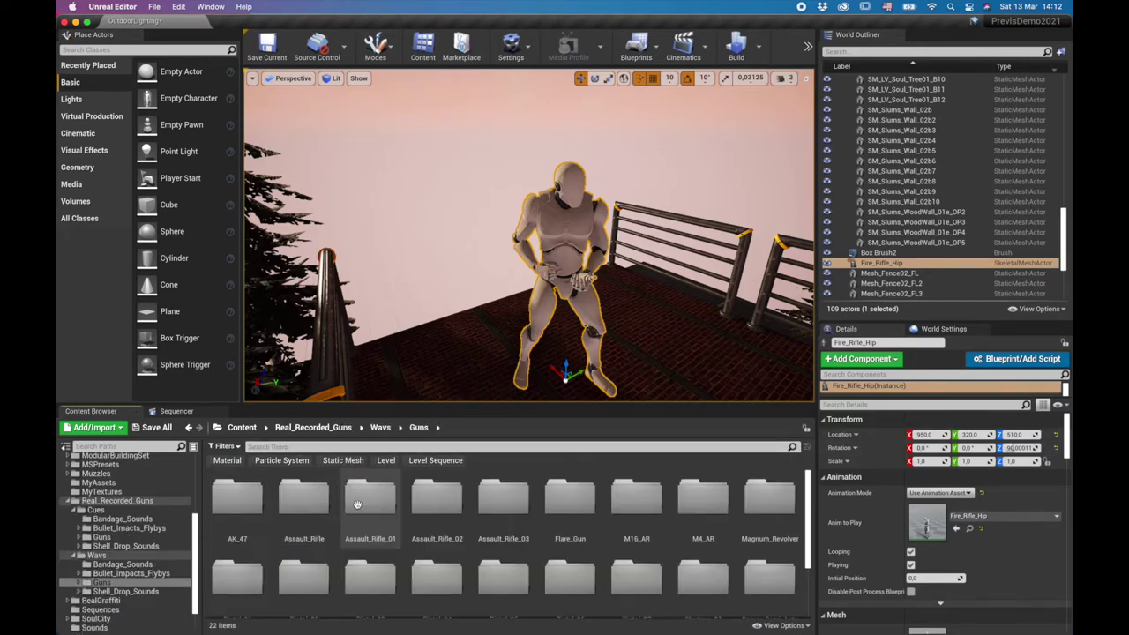
double_click(246, 500)
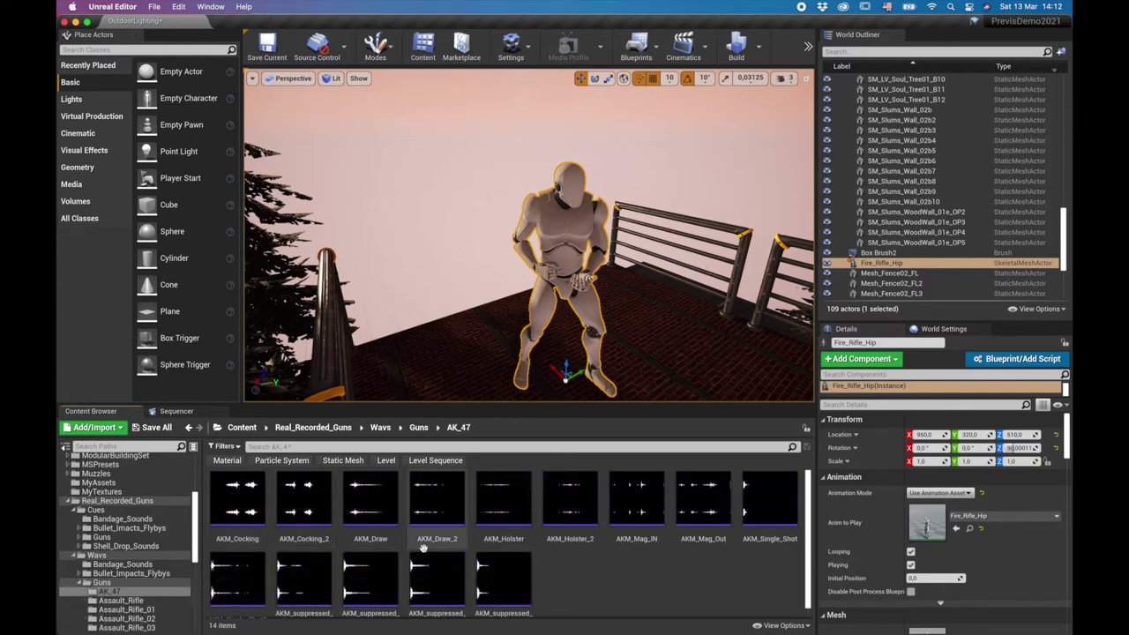
Preview the AKM cocking, draw and holster sound waves and check the Create Cue action for AKM_Holster_2.
left_click(233, 500)
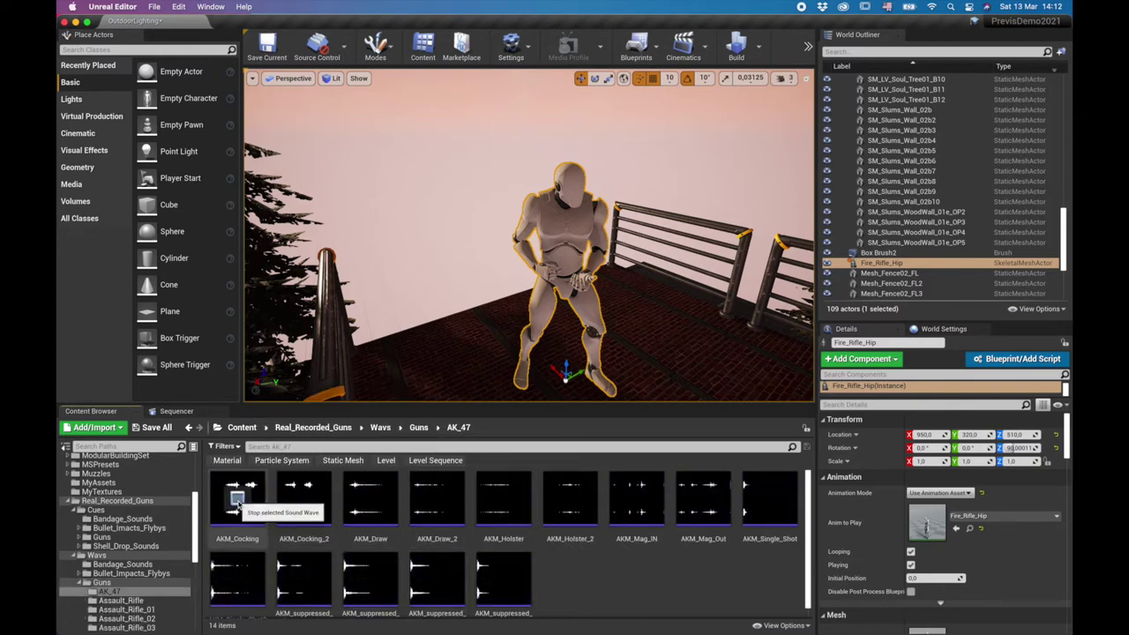
left_click(301, 500)
left_click(370, 499)
left_click(436, 501)
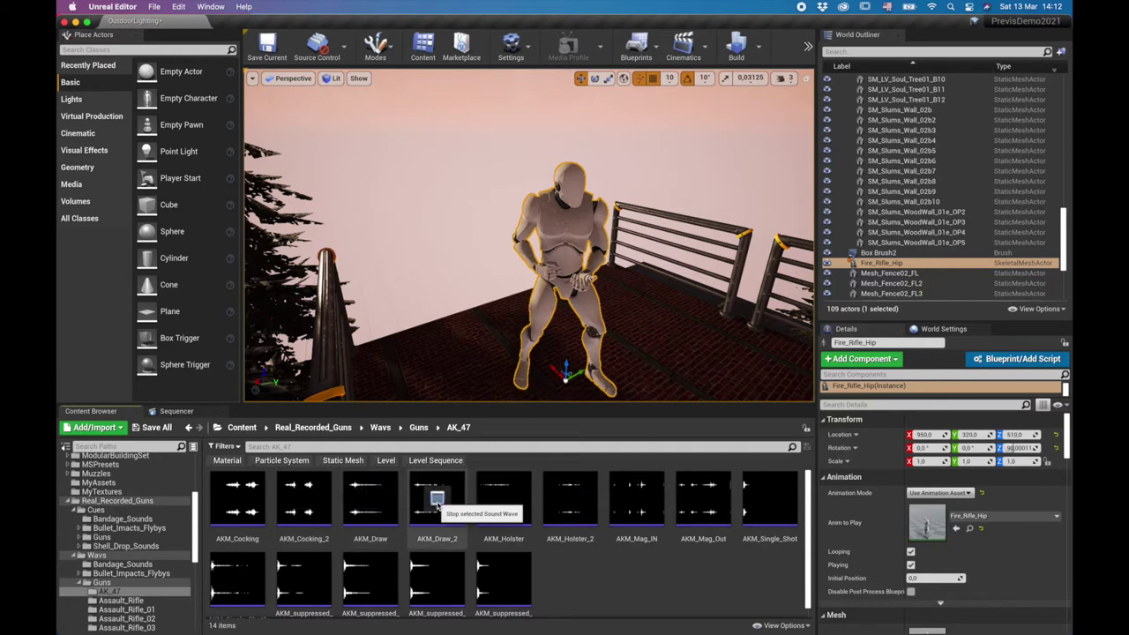
left_click(503, 501)
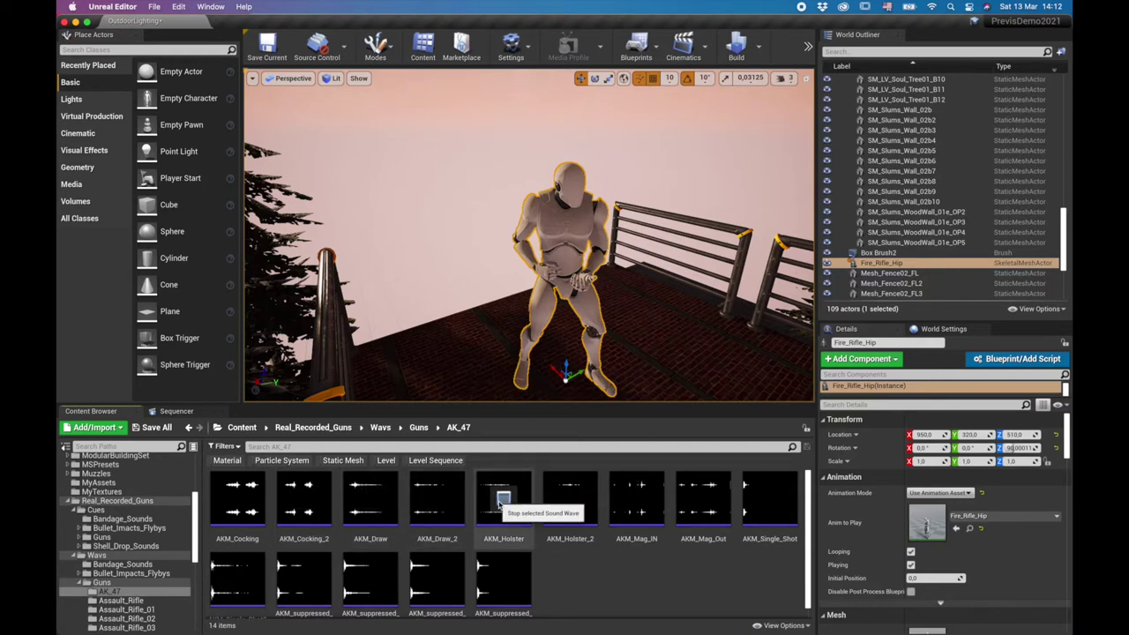
right_click(585, 488)
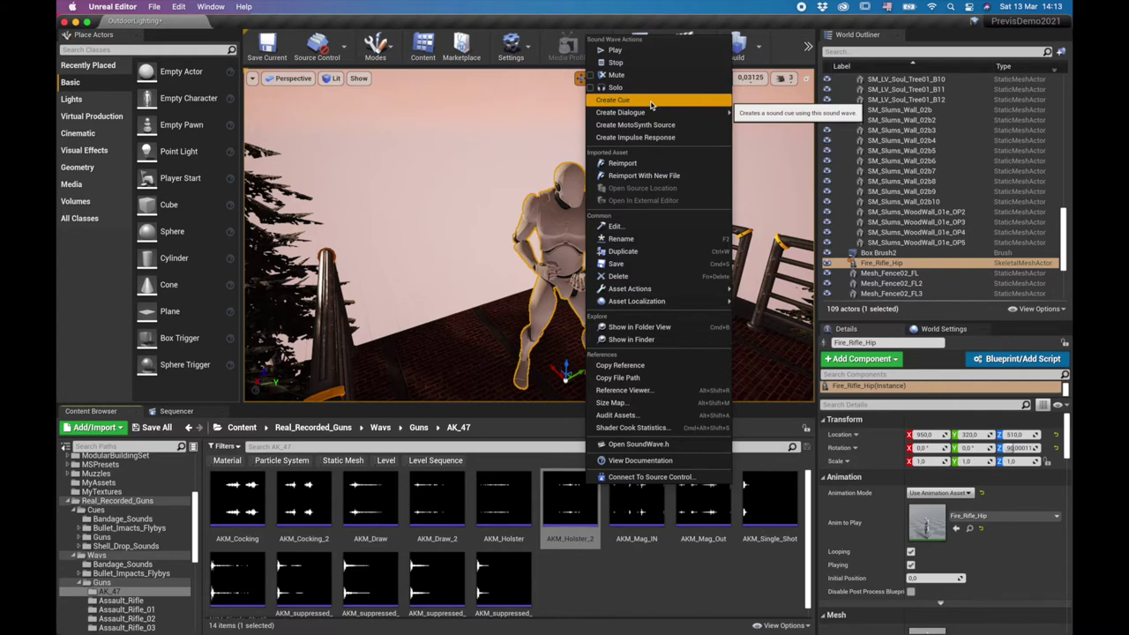
left_click(646, 580)
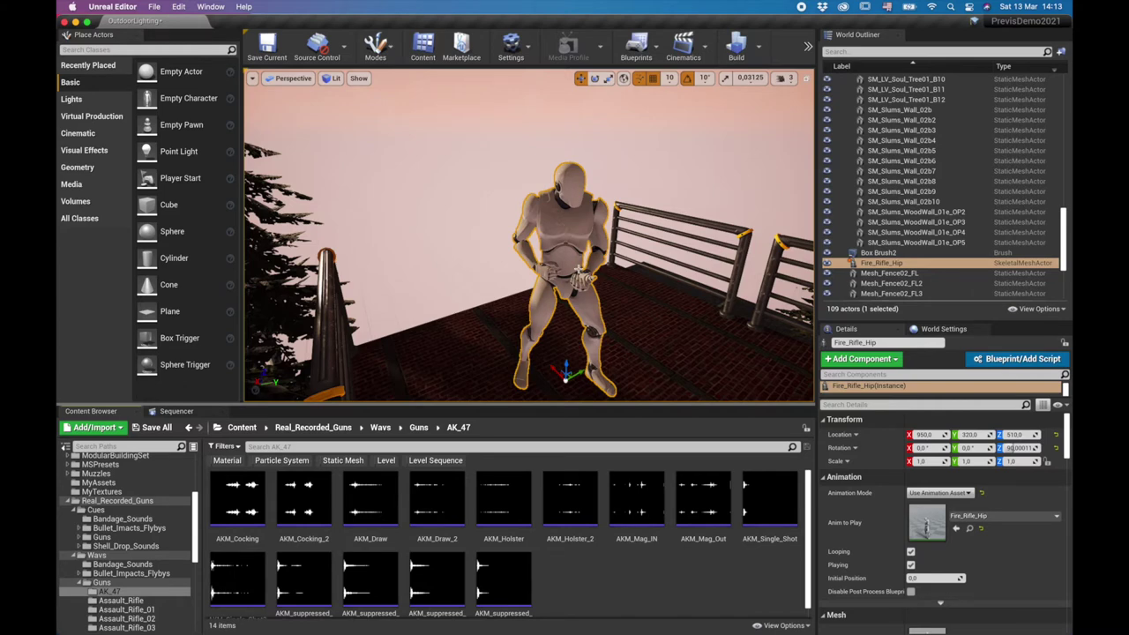
key("a")
right_click_drag(581, 276, 766, 288)
key("w")
key("d")
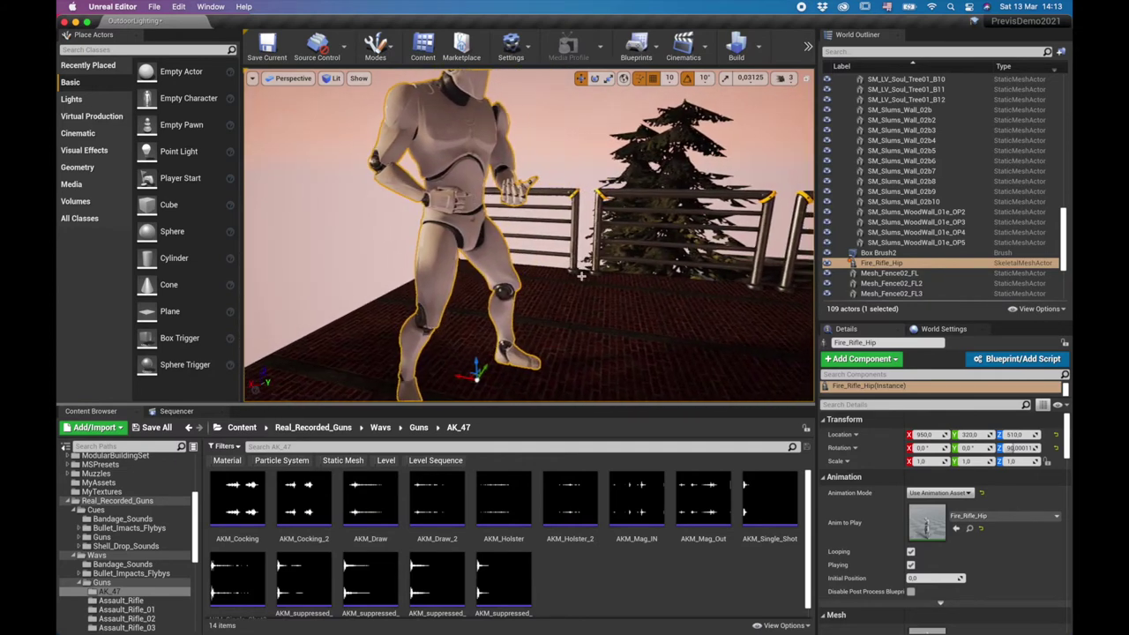
Collapse the Real_Recorded_Guns folder and open the SK_Mannequin skeletal mesh from the Mesh folder of AnimStarterPack's UE4_Mannequin.
left_click(74, 557)
left_click(74, 501)
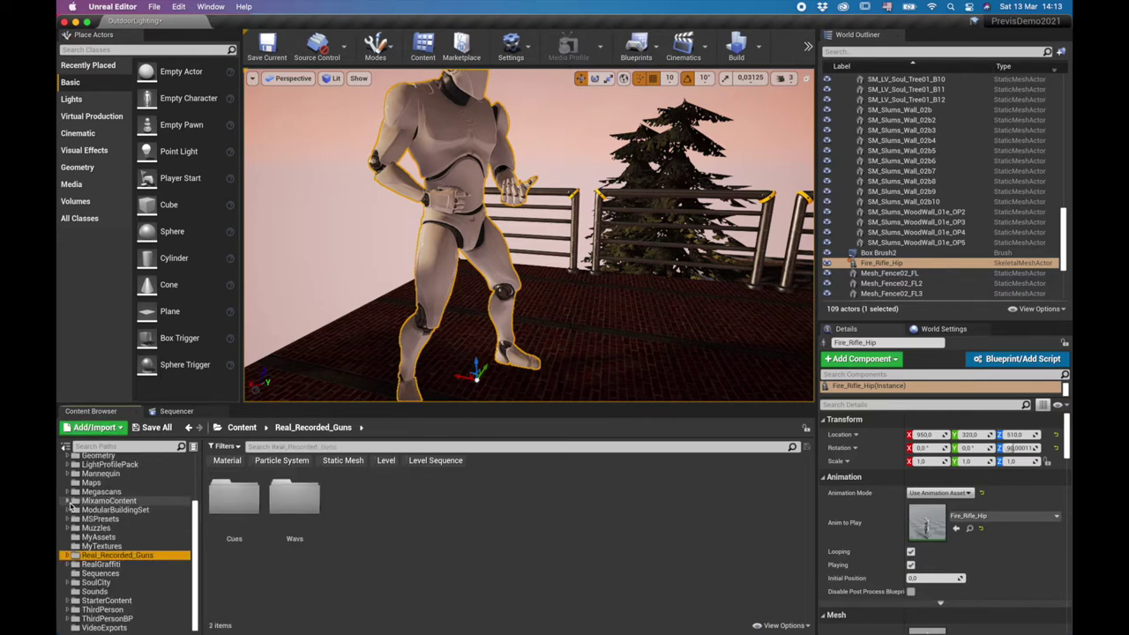
scroll(71, 520, "up", 3)
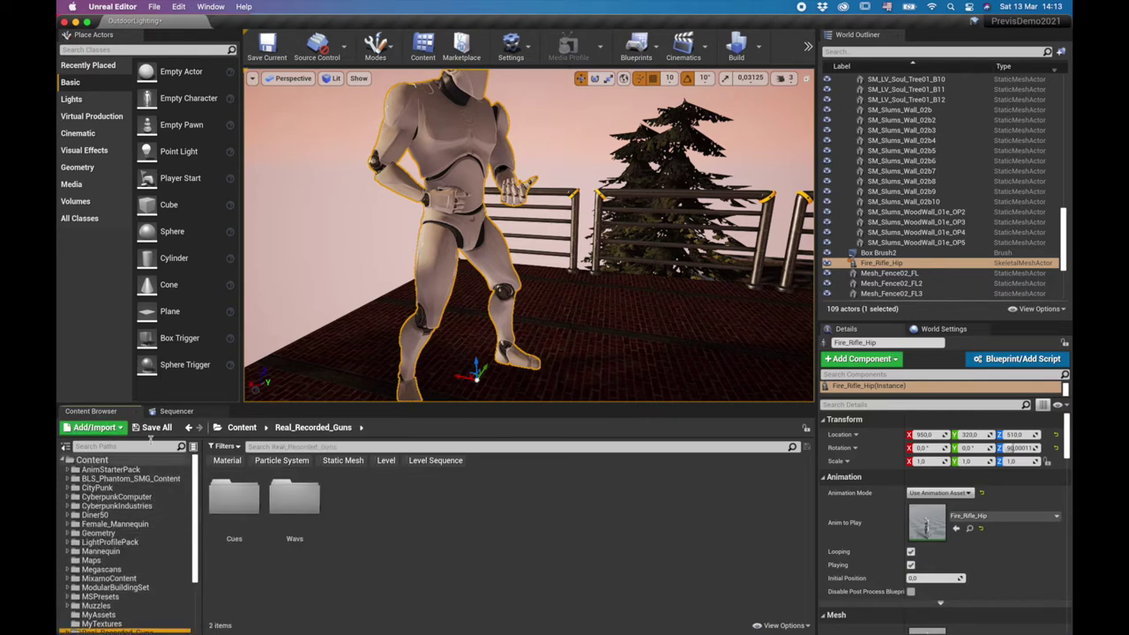
scroll(484, 232, "down", 3)
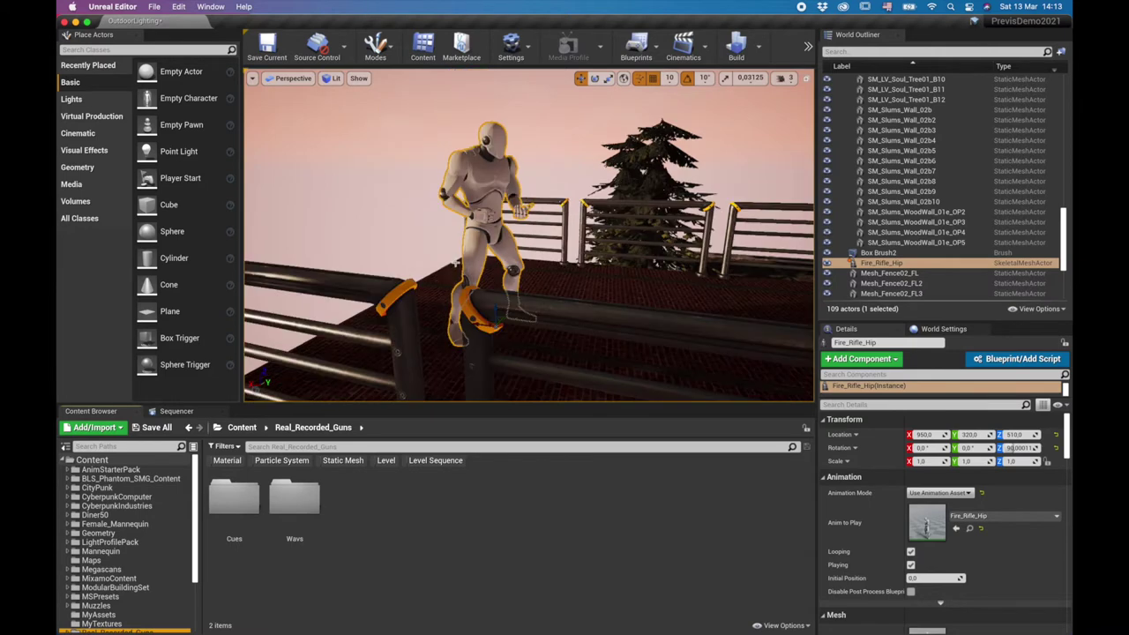
scroll(488, 234, "up", 5)
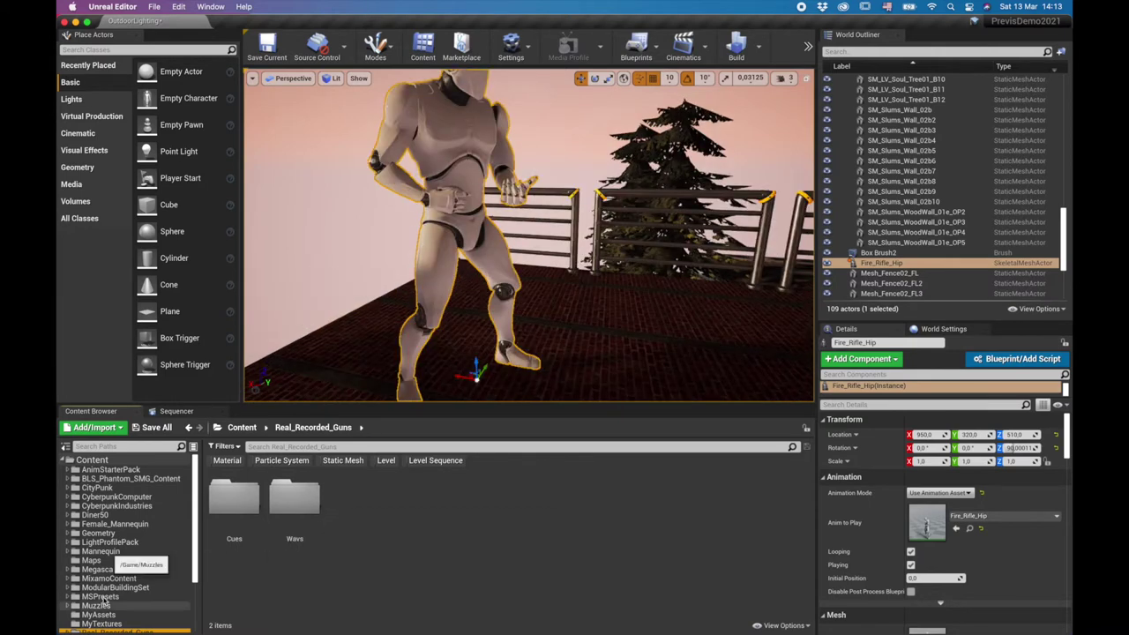
left_click(111, 470)
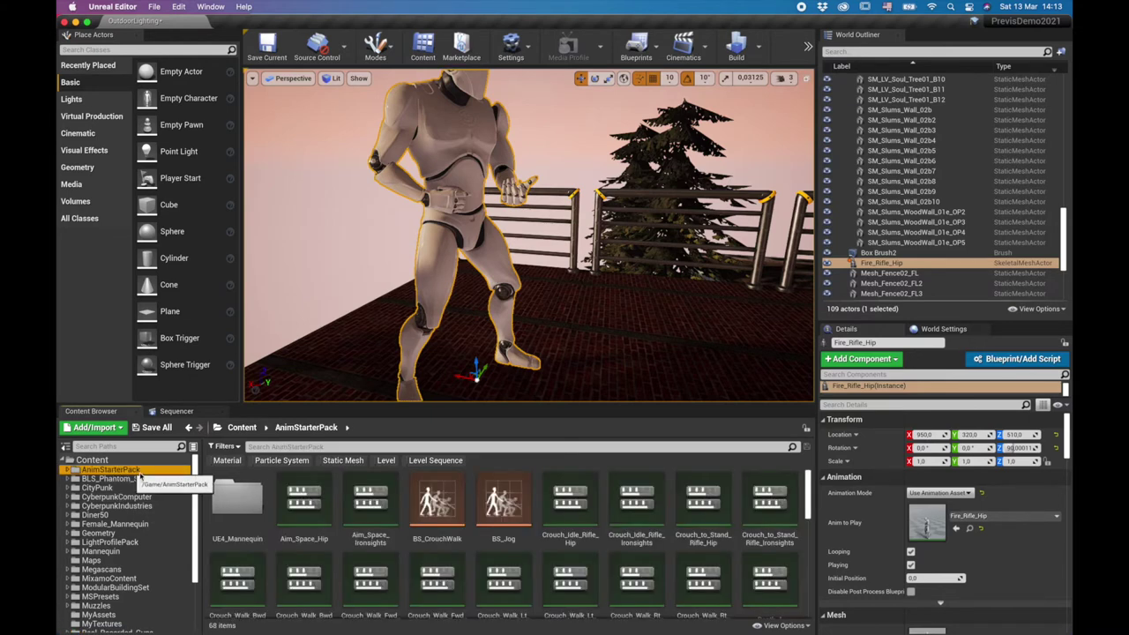
double_click(240, 501)
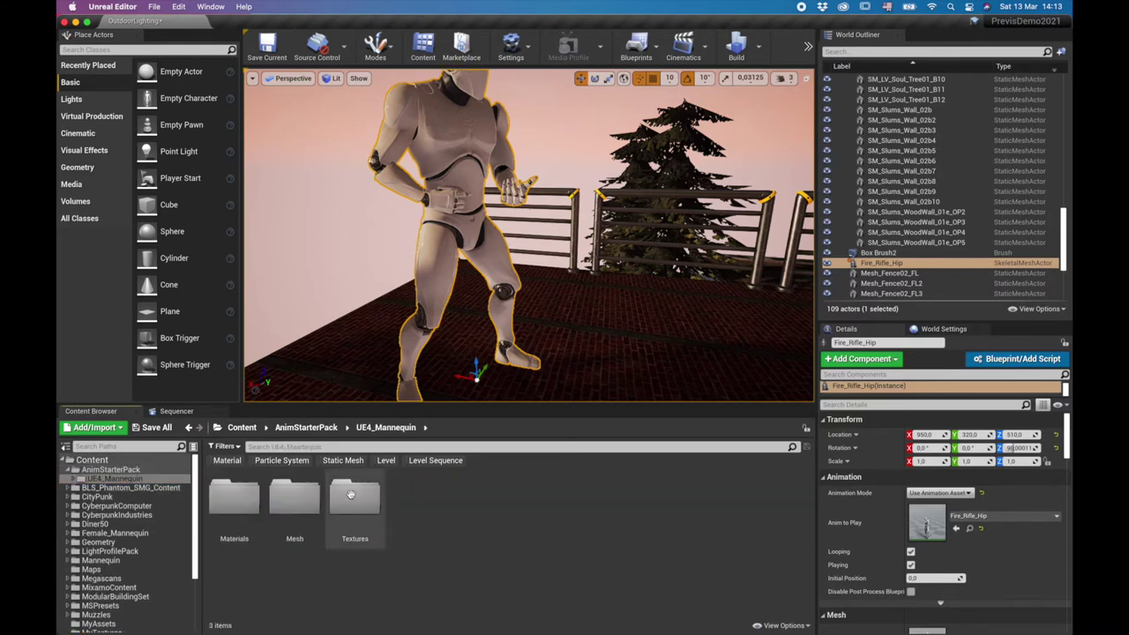
double_click(294, 498)
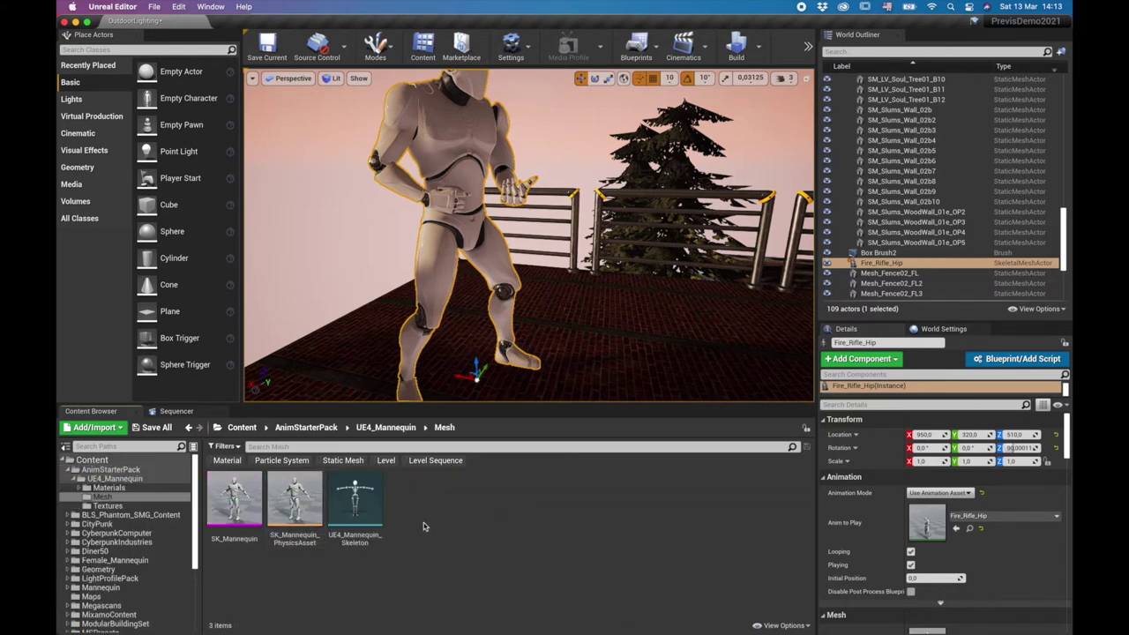
double_click(235, 501)
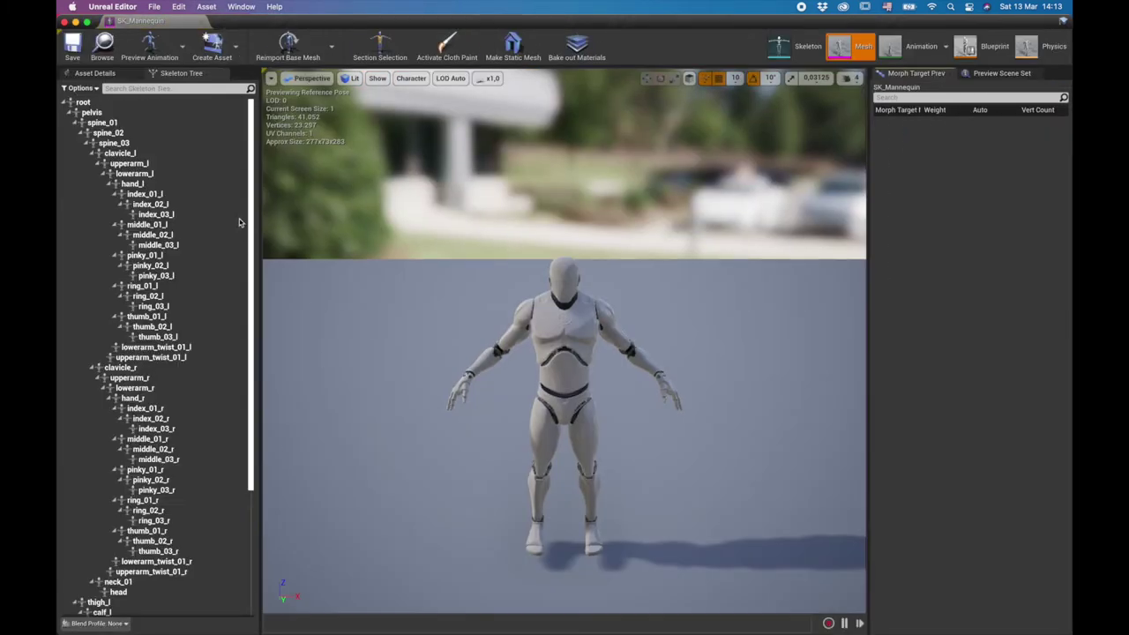
Examine the SK_Mannequin bone hierarchy by selecting the right lower arm, spine and thigh bones on the preview mesh.
scroll(248, 225, "down", 3)
scroll(249, 222, "down", 1)
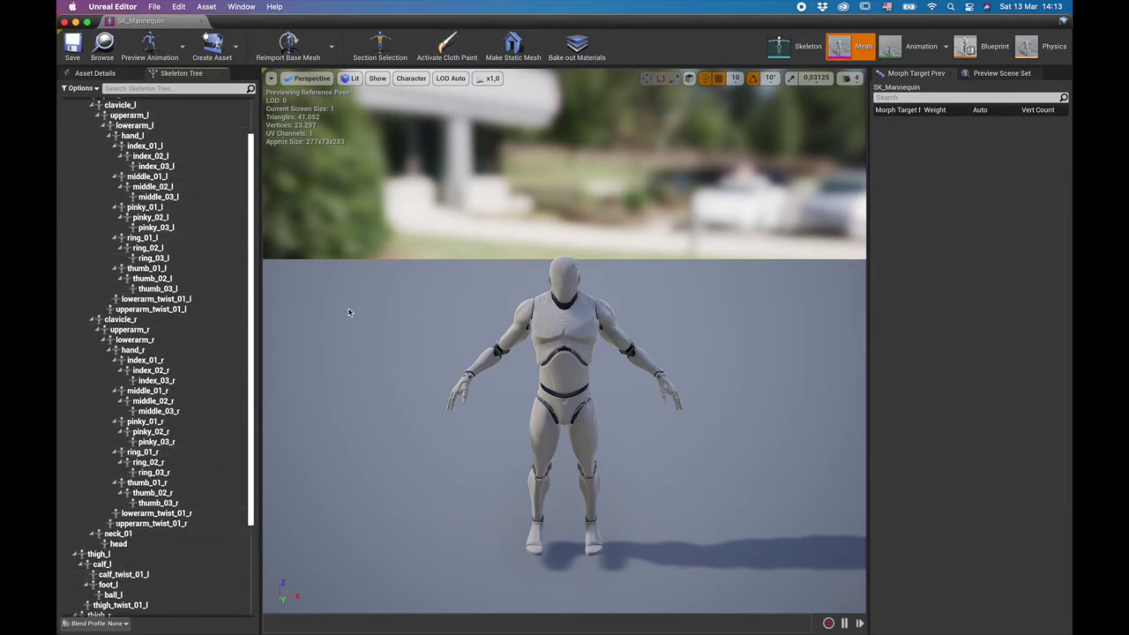
left_click(492, 355)
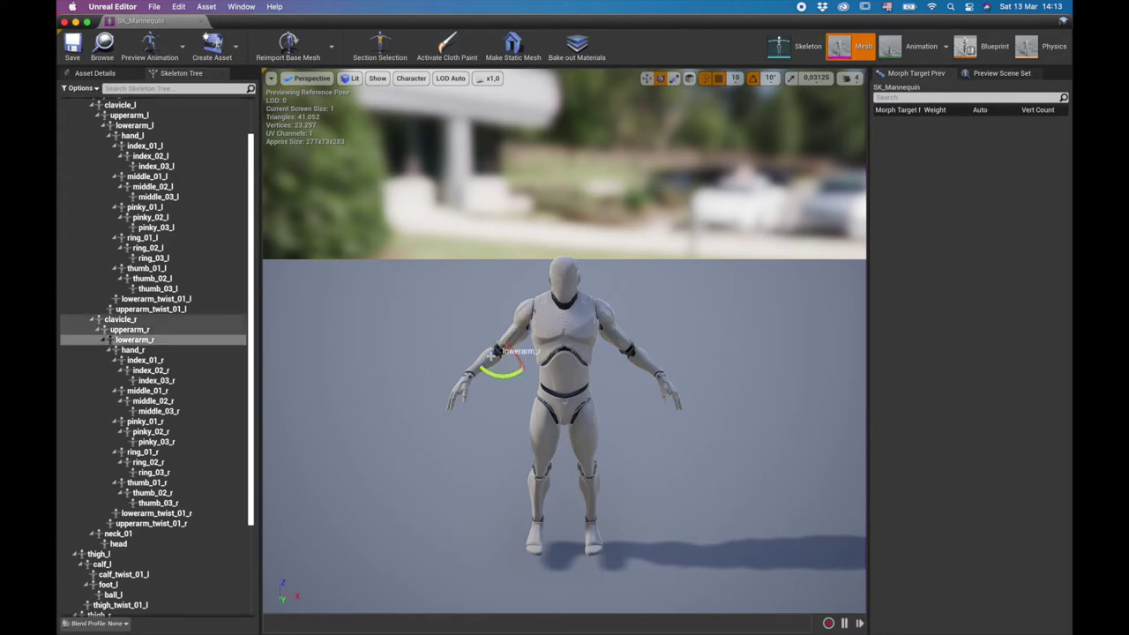
left_click(559, 314)
left_click(588, 431)
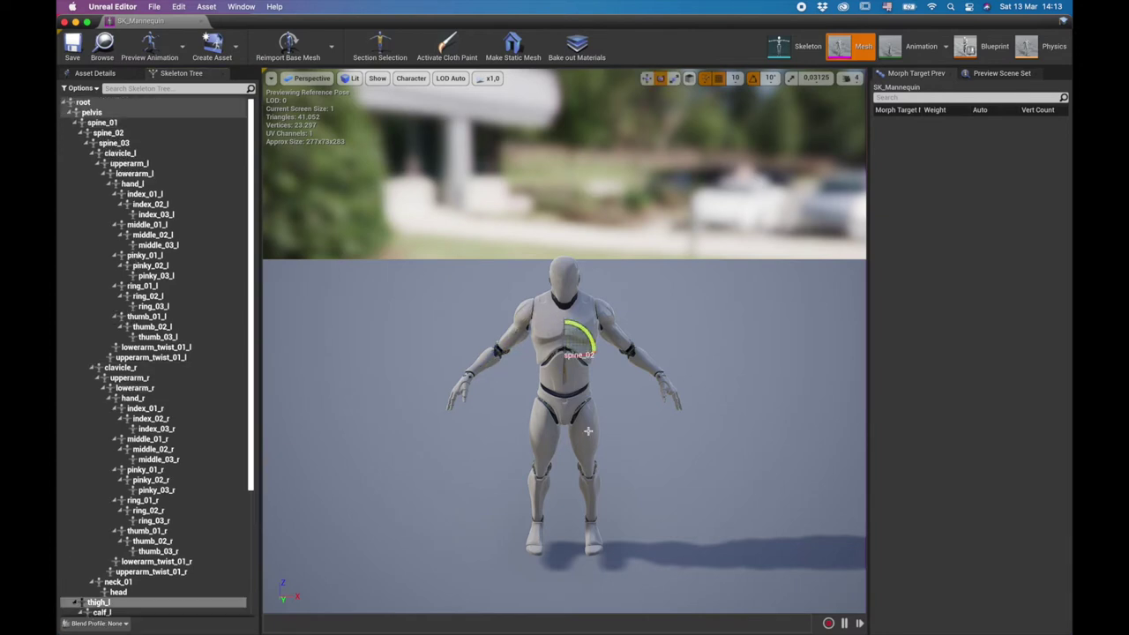
left_click(490, 362)
right_click_drag(493, 328, 622, 345)
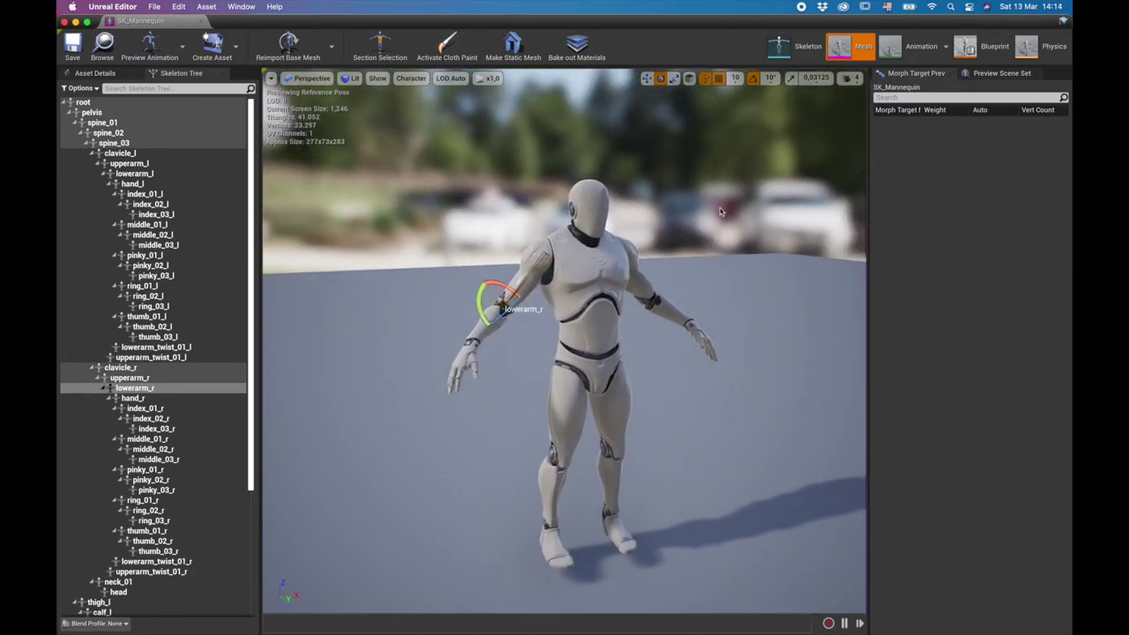
Set the preview viewport's camera speed to 2.
left_click(850, 79)
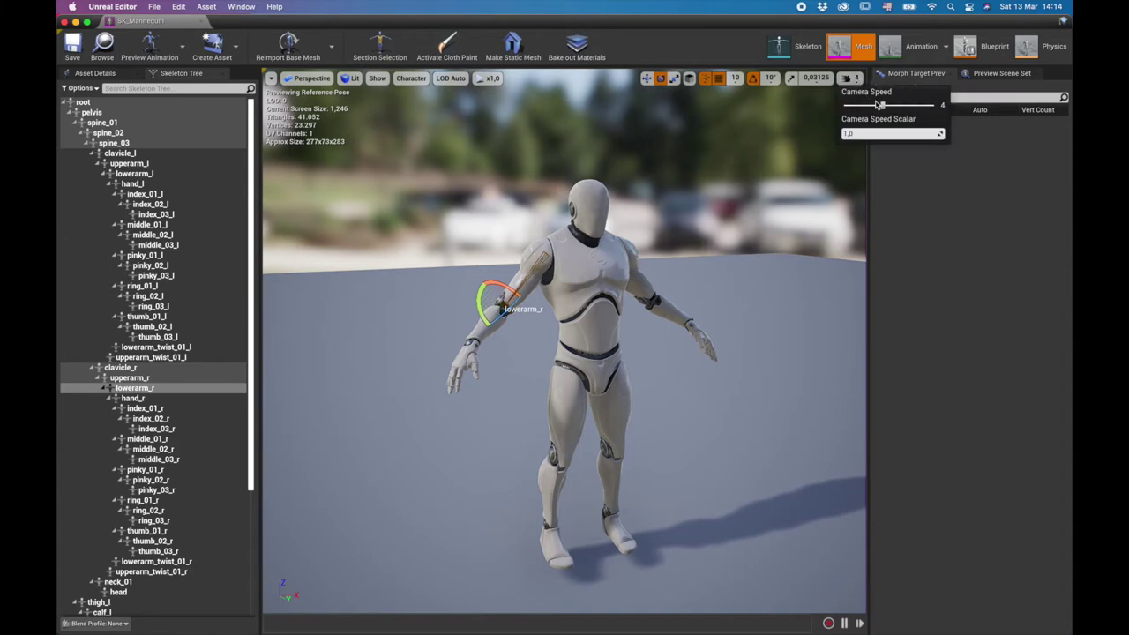
left_click_drag(872, 104, 858, 104)
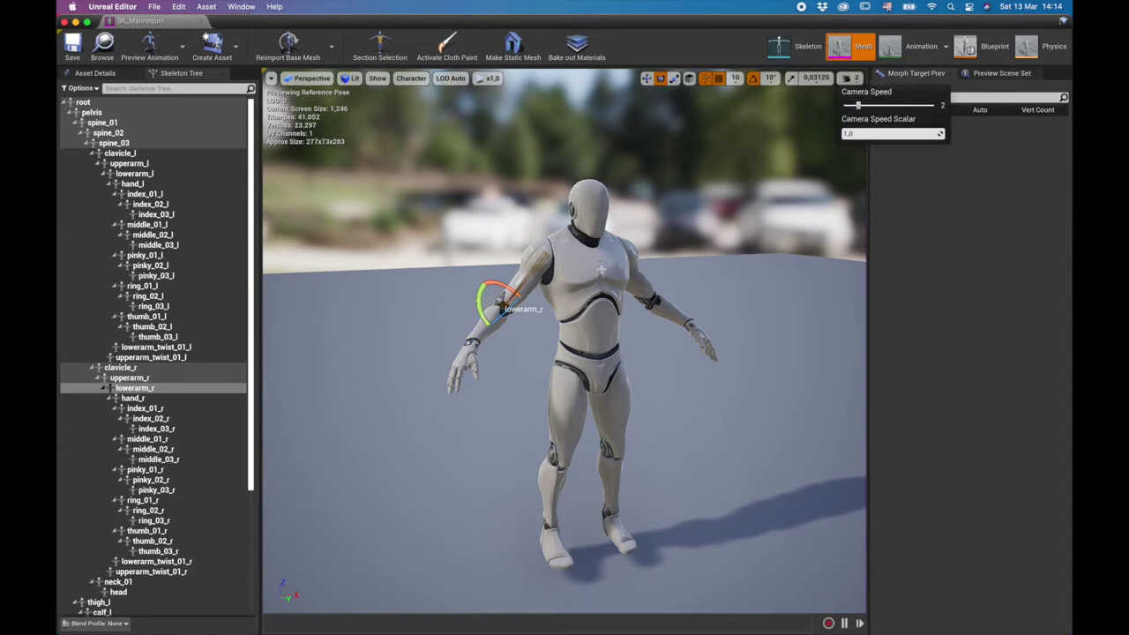
left_click(530, 338)
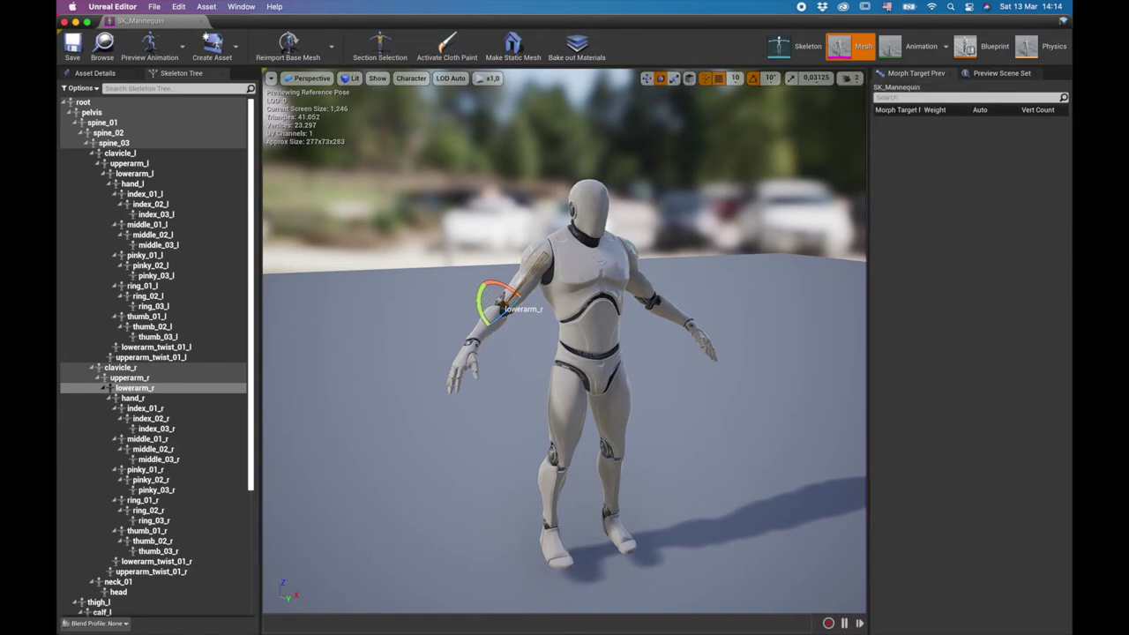
Select and focus the spine_01 bone, then examine the mannequin's upper body and arms from several angles.
left_click(585, 337)
left_click_drag(585, 337, 547, 354, "alt")
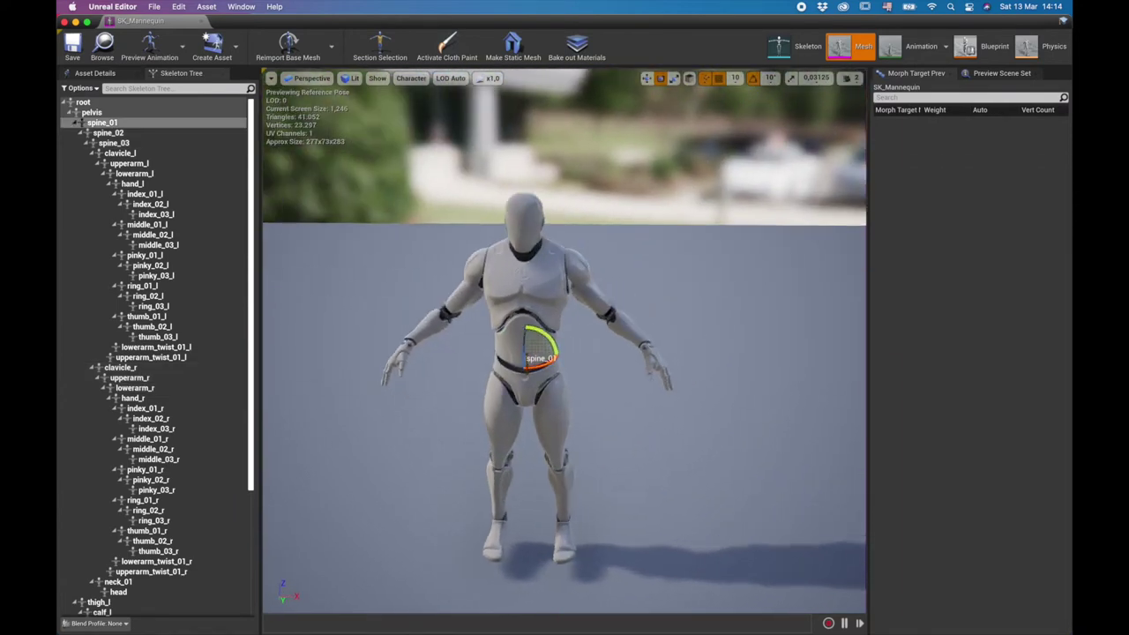
key("f")
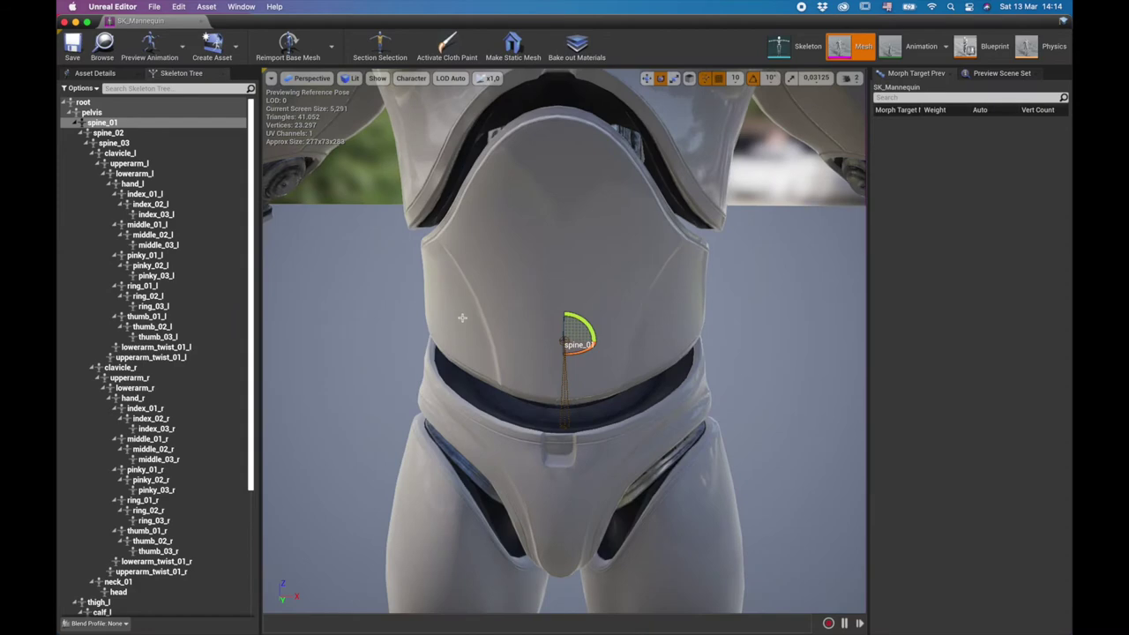
left_click_drag(462, 317, 482, 343, "alt")
scroll(482, 343, "down", 10)
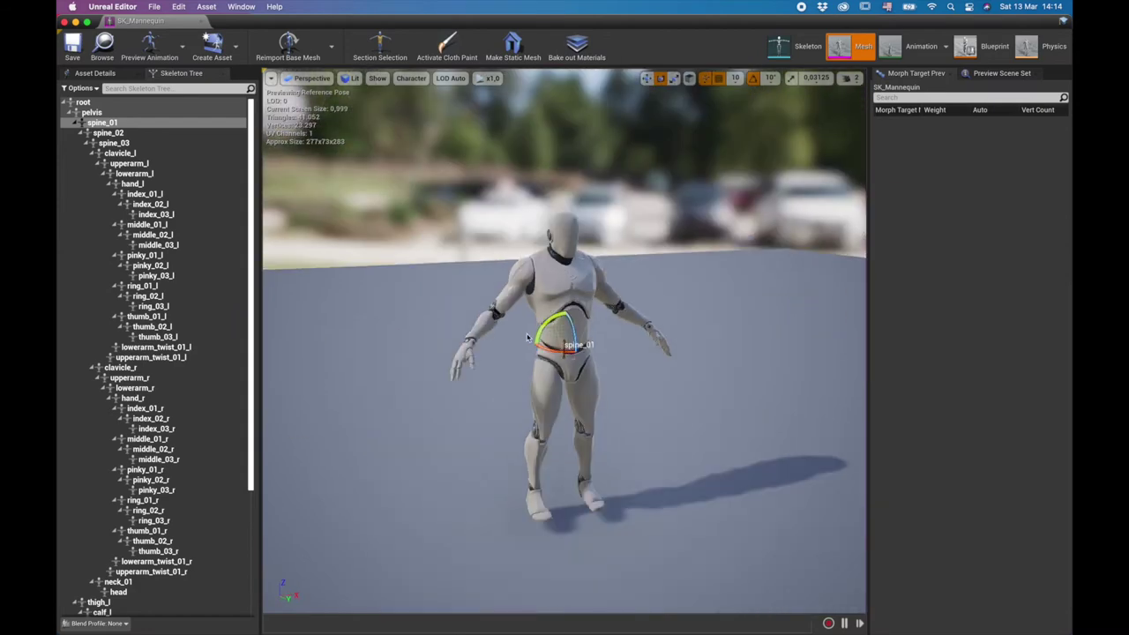
left_click_drag(553, 344, 555, 349, "alt")
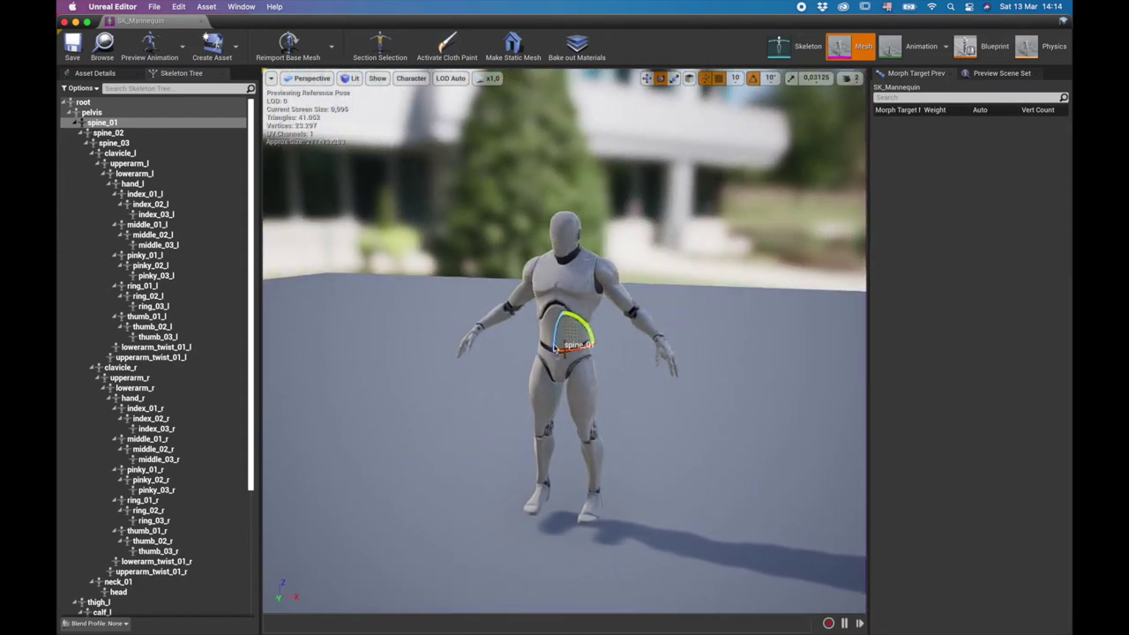
mouse_move(559, 340)
left_mouse_down("alt")
mouse_move(570, 347)
mouse_move(567, 337)
left_mouse_up("alt")
key("super+z")
left_click_drag(643, 373, 618, 378, "alt")
middle_click_drag(564, 353, 618, 414)
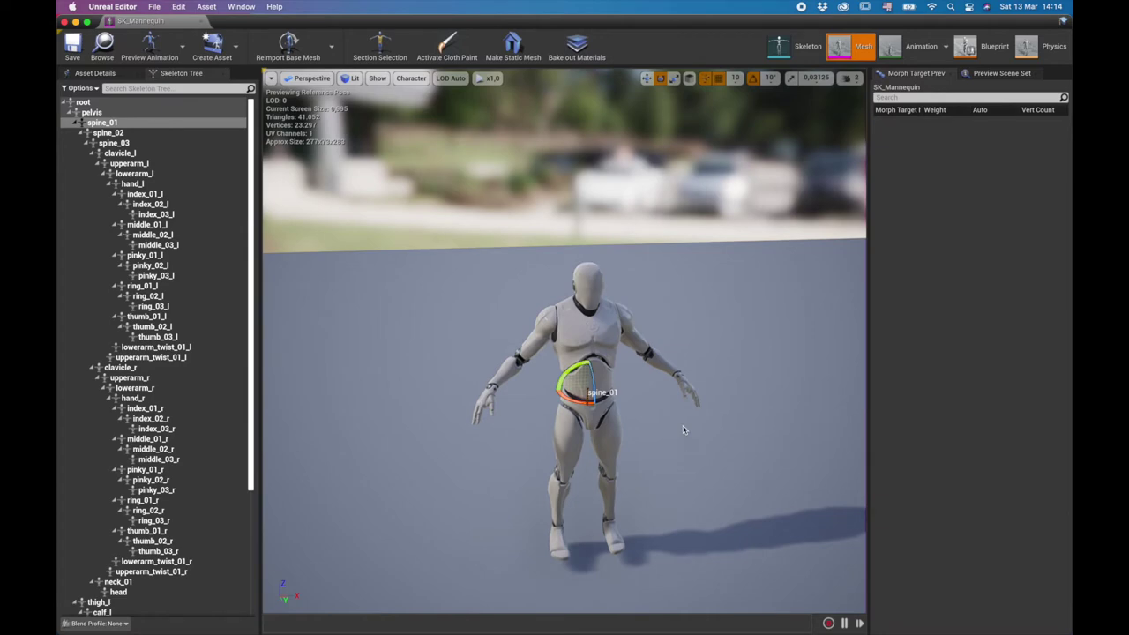
scroll(648, 413, "up", 10)
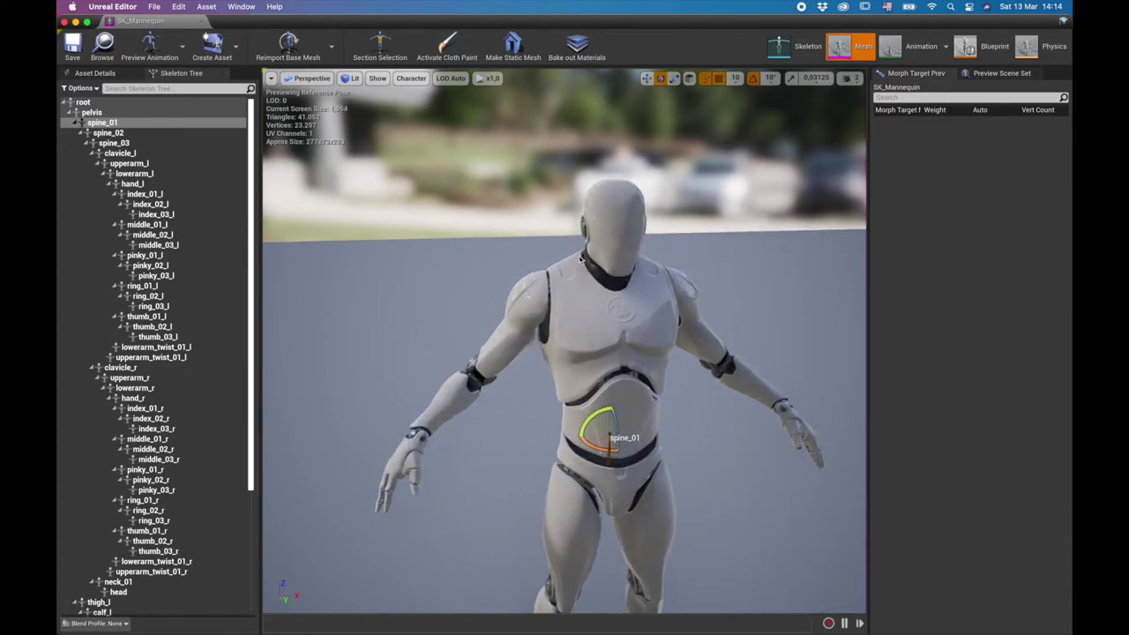
Examine the mannequin's upper body from the front and side, then select the head bone on the preview mesh.
right_click_drag(565, 353, 538, 374)
right_click_drag(666, 337, 654, 336)
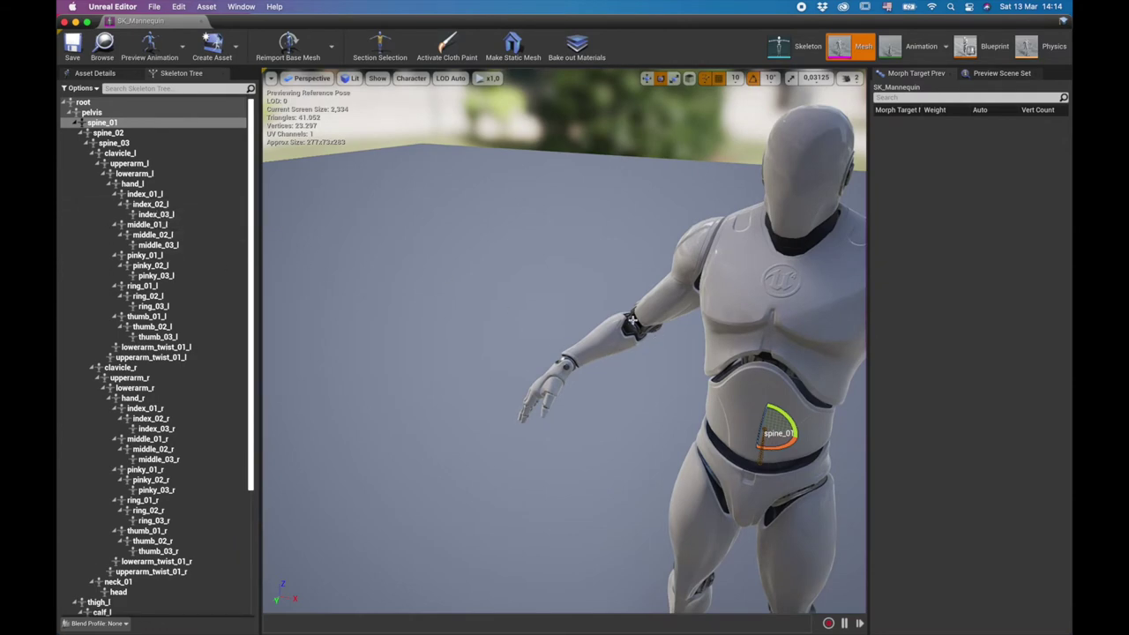
right_click_drag(565, 353, 617, 357)
left_click_drag(506, 199, 626, 205, "alt")
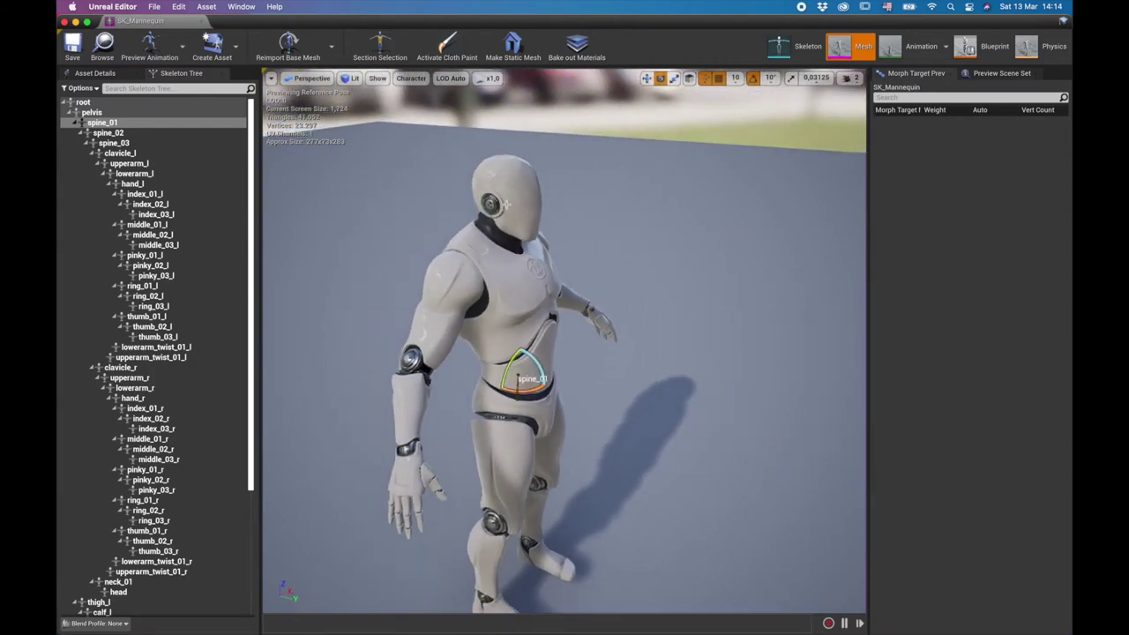
left_click(510, 203)
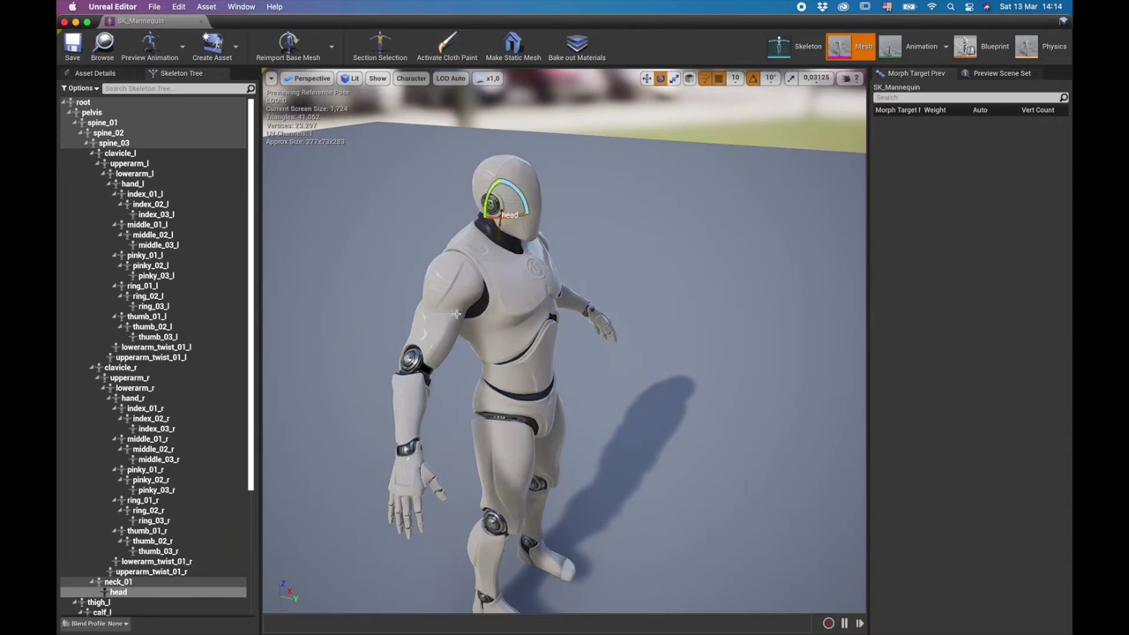
right_click_drag(445, 323, 688, 319)
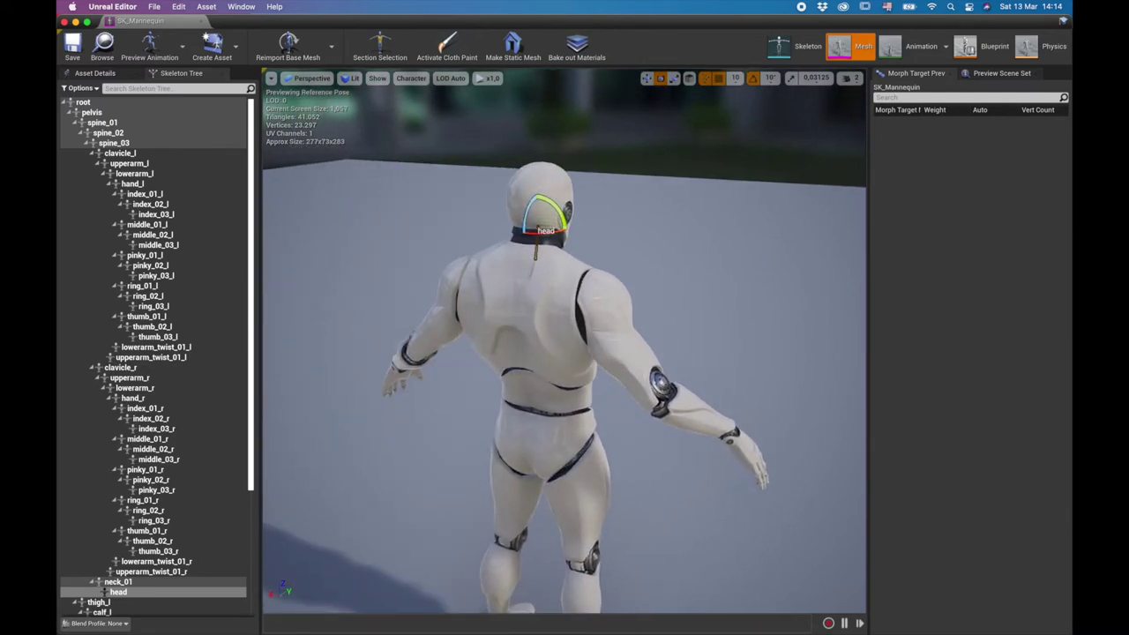
Examine the upper-body bones by selecting spine_02, spine_03 and clavicle_l and comparing their positions on the mannequin.
left_click(520, 306)
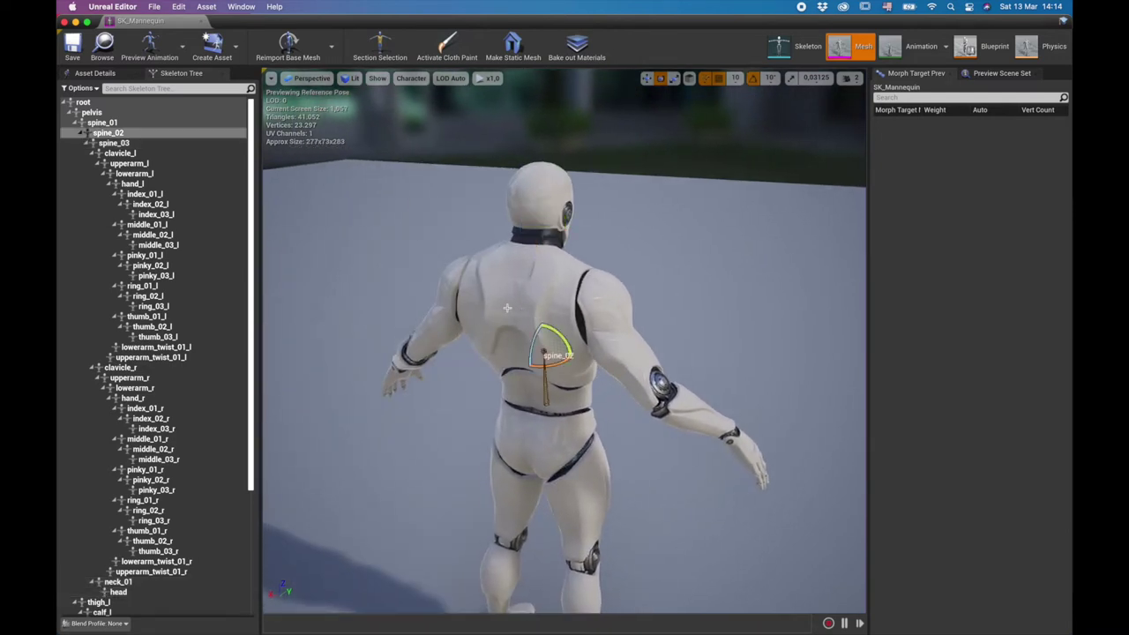
left_click(116, 144)
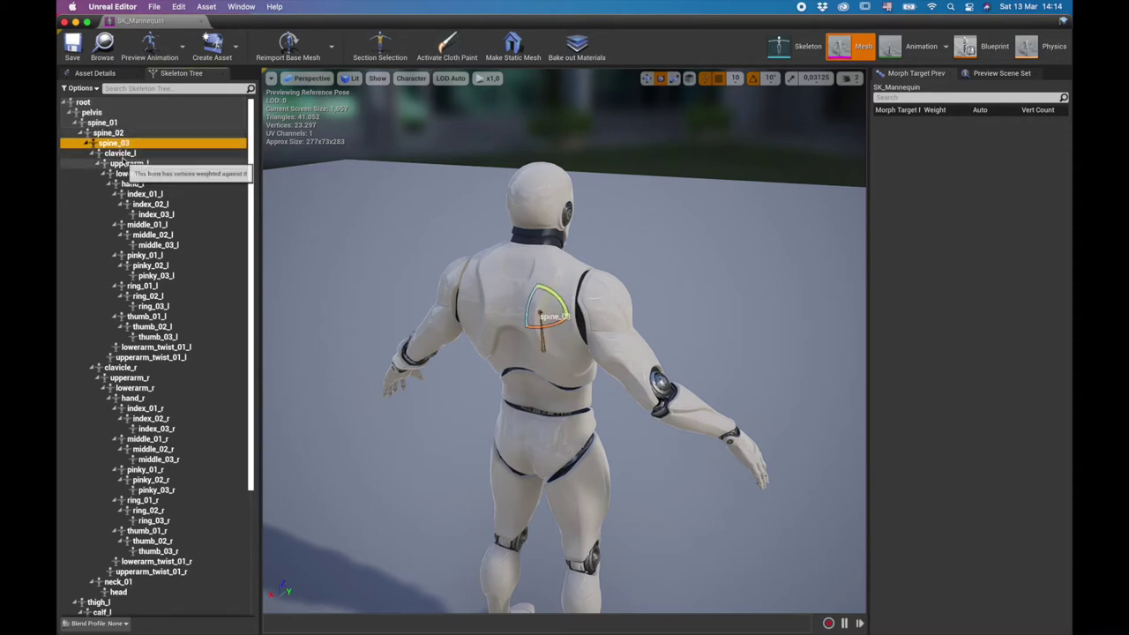
left_click(121, 153)
right_click_drag(564, 344, 276, 363)
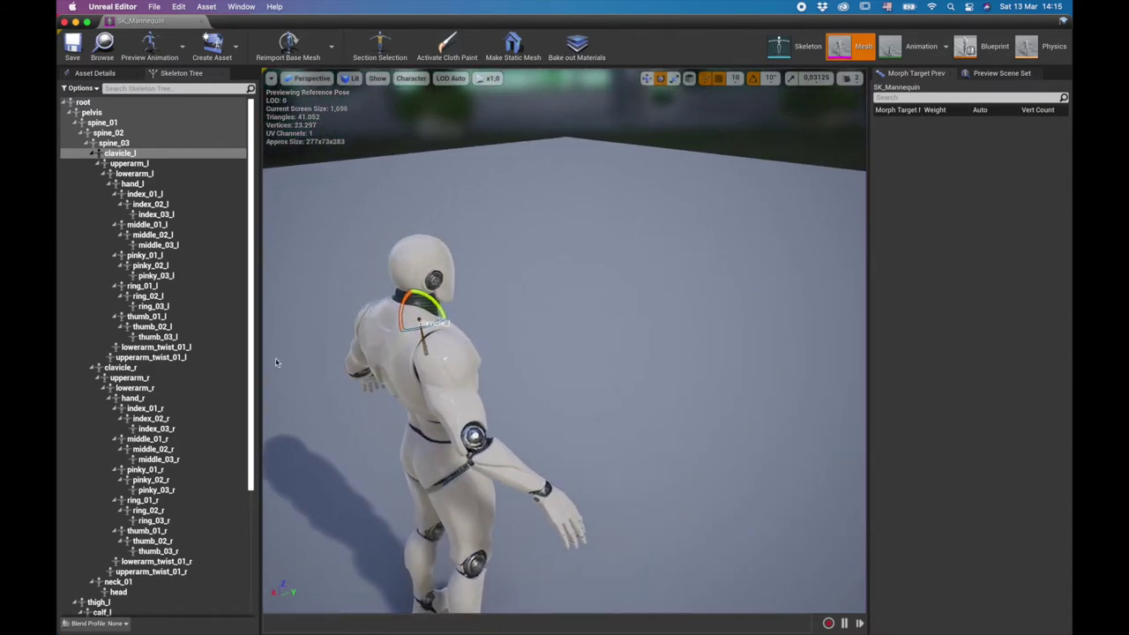
right_click_drag(565, 452, 423, 423)
left_click_drag(353, 454, 581, 444)
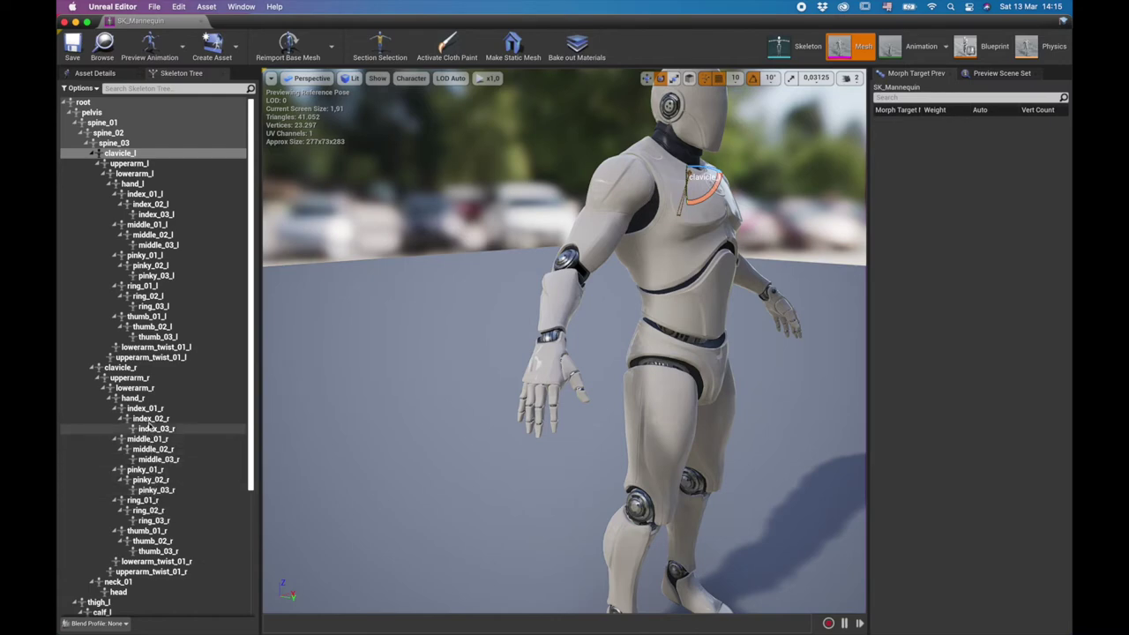
Select the hand_r bone in the skeleton hierarchy and focus the preview on the right hand.
left_click(132, 399)
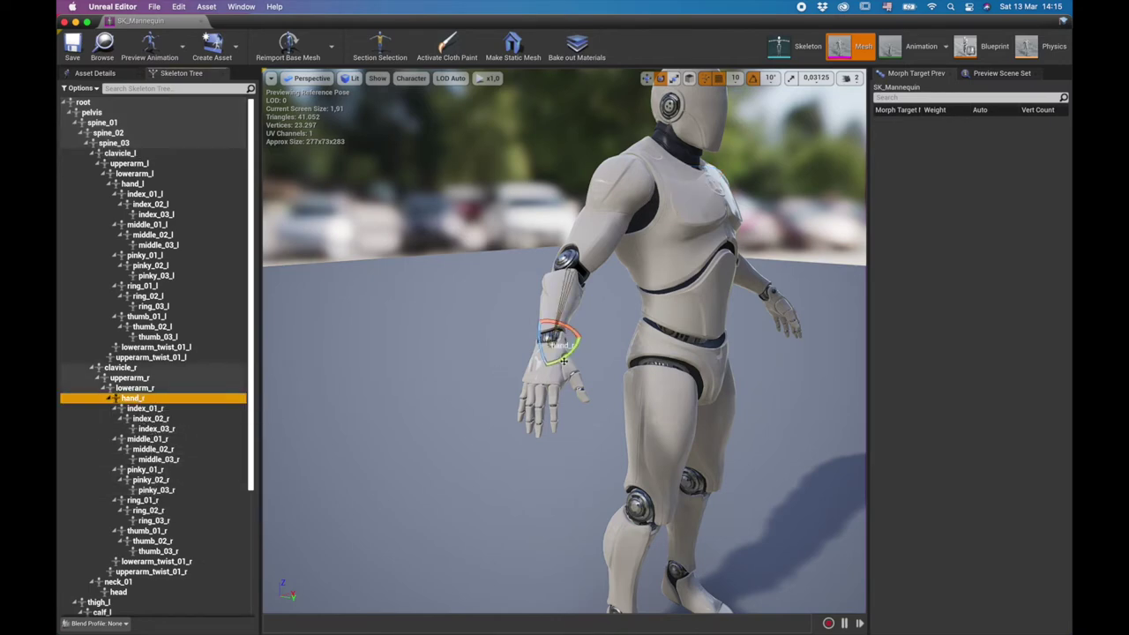
key("f")
right_click_drag(617, 340, 611, 362)
key("f")
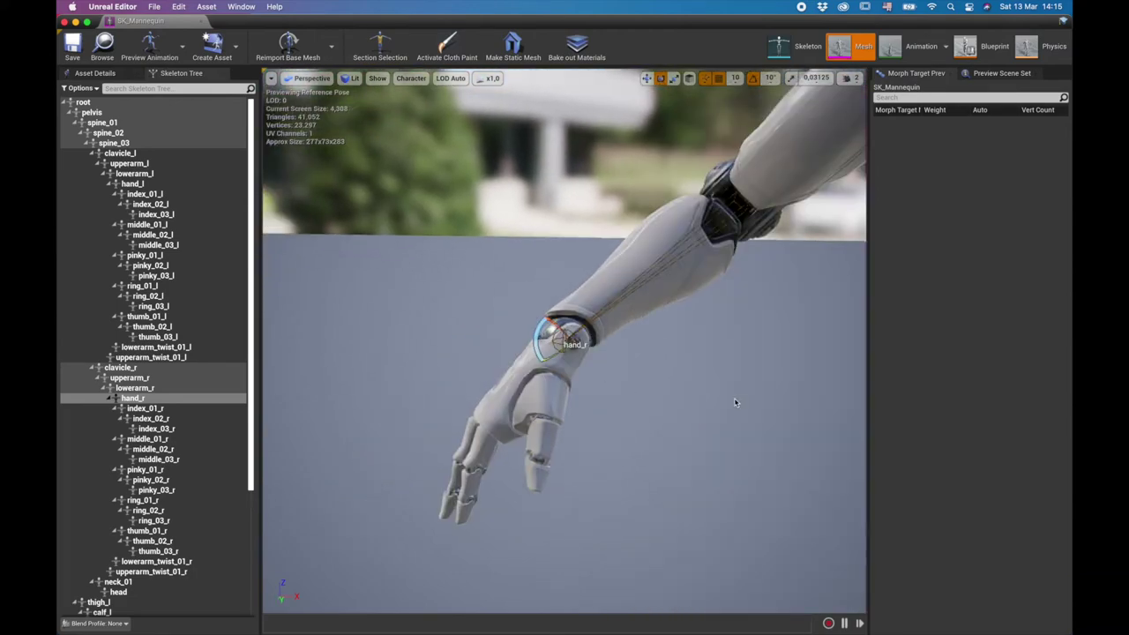
left_click_drag(746, 400, 681, 386, "alt")
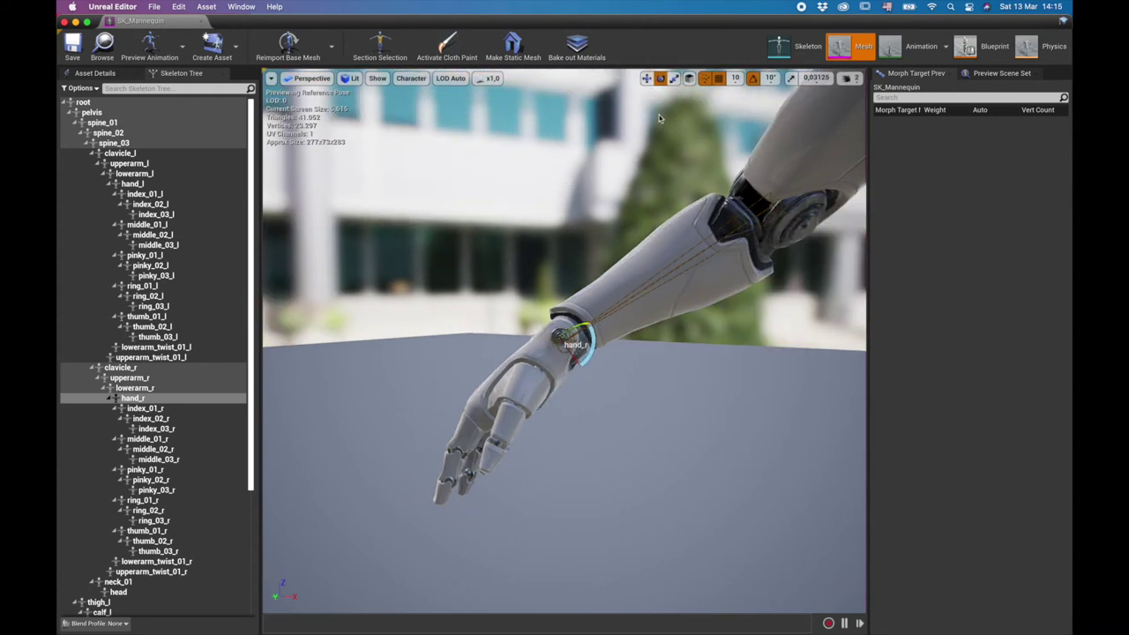
Activate the Move tool and add a socket to the hand_r bone.
left_click(647, 78)
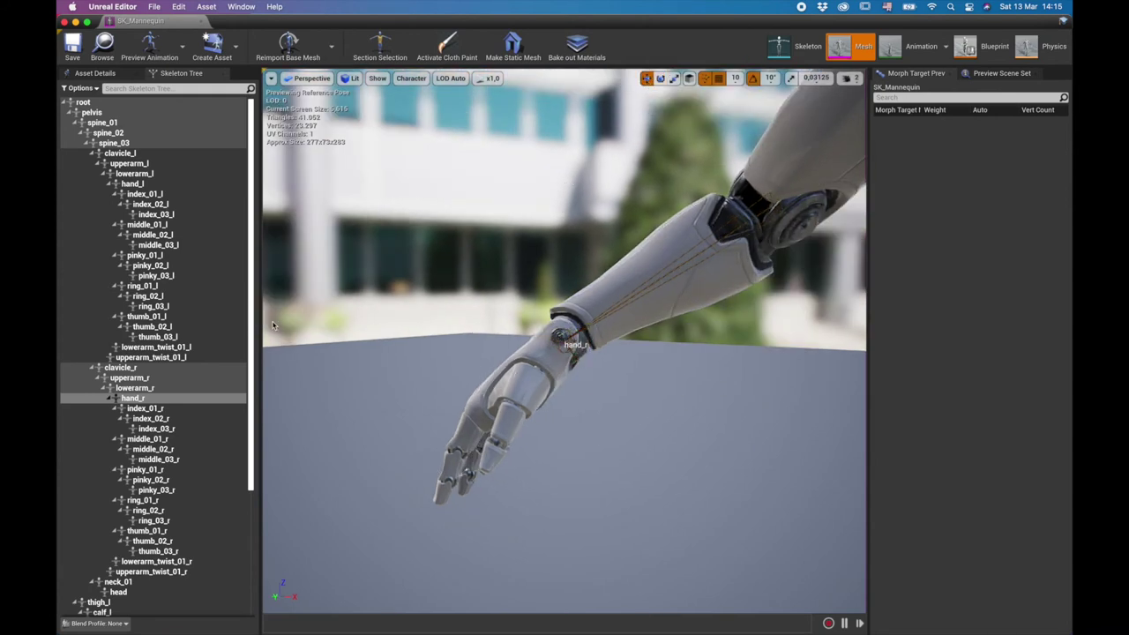
left_click(164, 399)
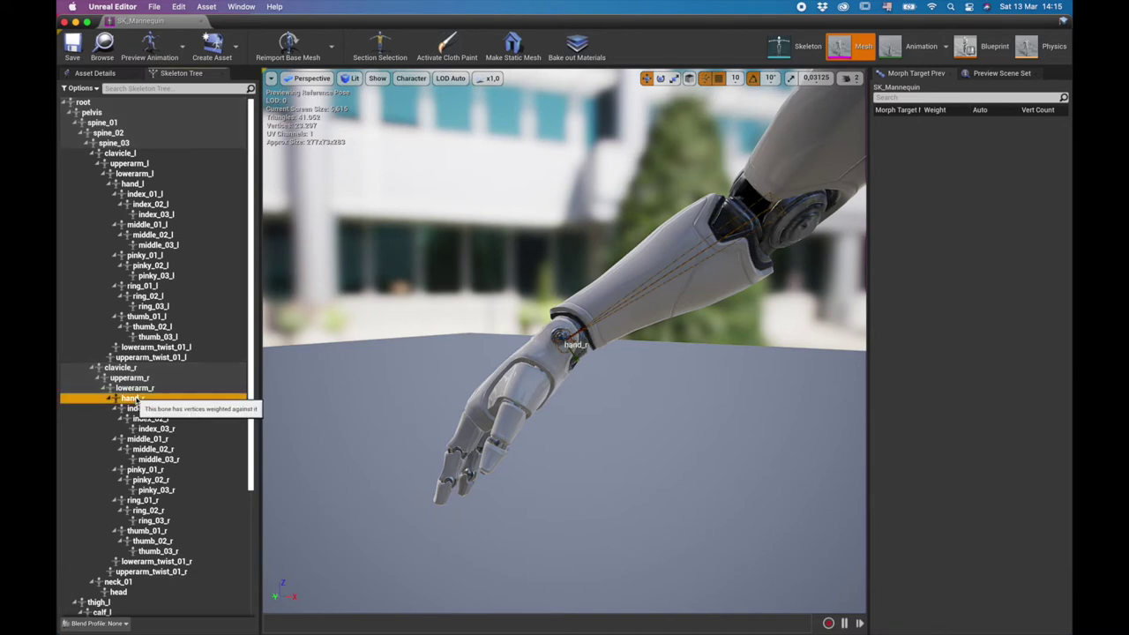
right_click(165, 401)
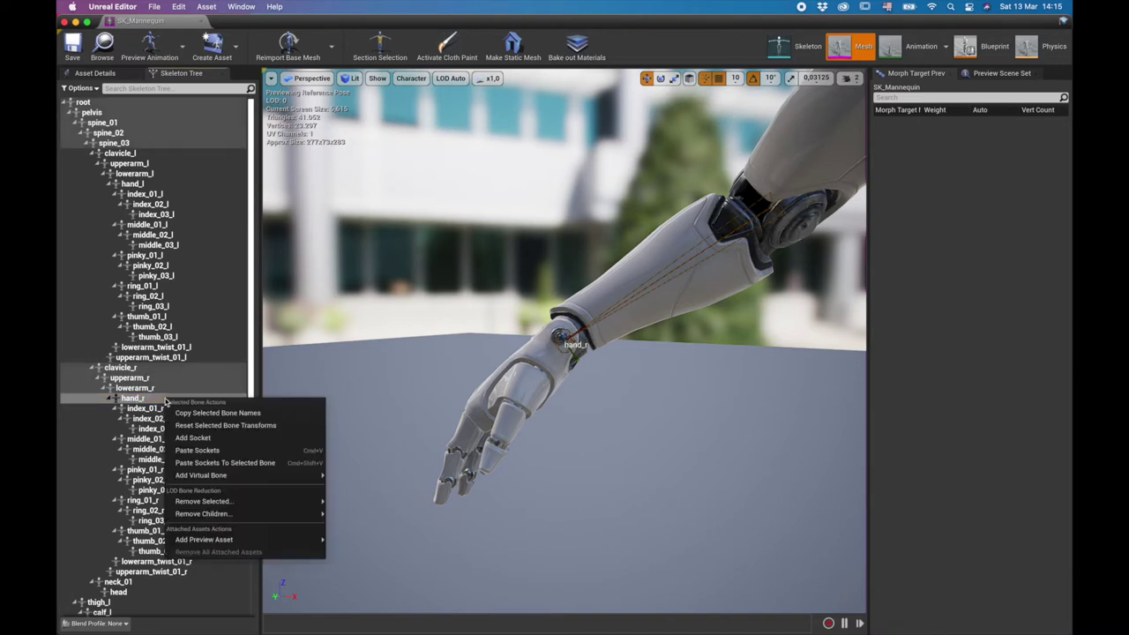
left_click(202, 438)
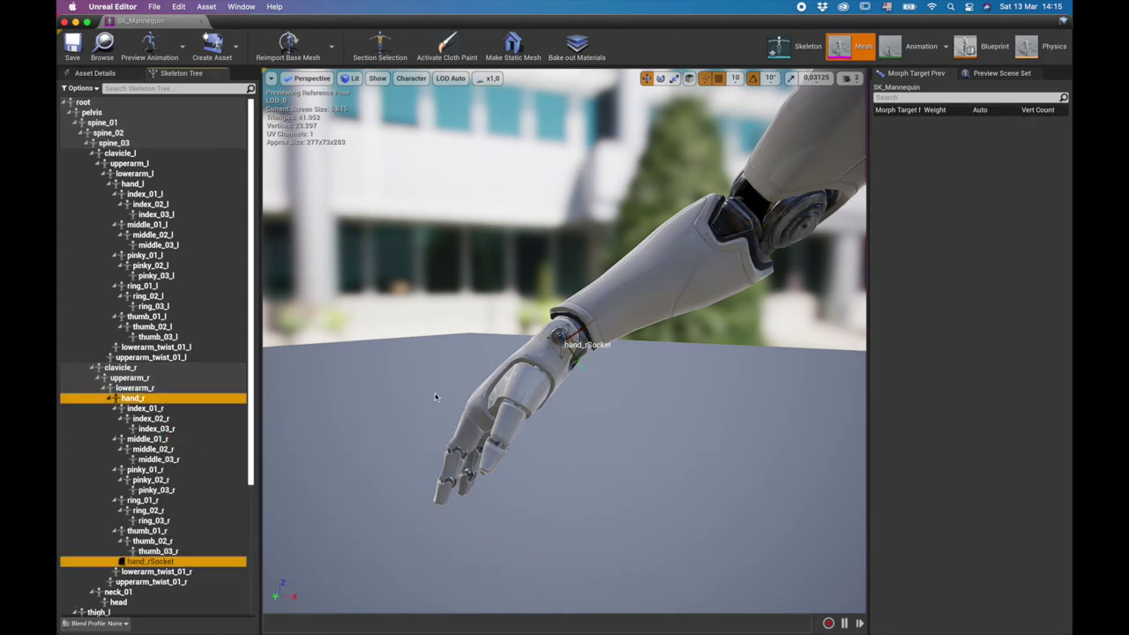
Move the new hand_rSocket away from the wrist to the palm, between the thumb and fingers of the right hand.
left_click(154, 563)
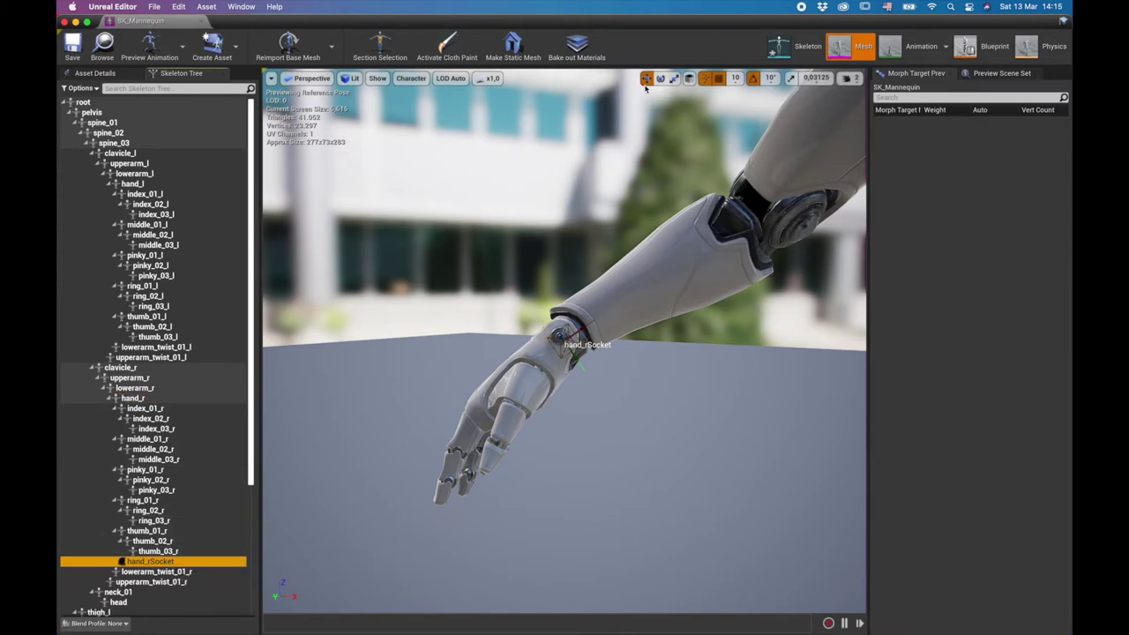
mouse_move(615, 348)
left_mouse_down()
mouse_move(688, 355)
mouse_move(627, 360)
left_mouse_up()
right_click_drag(615, 347, 560, 388)
right_click_drag(625, 320, 565, 309)
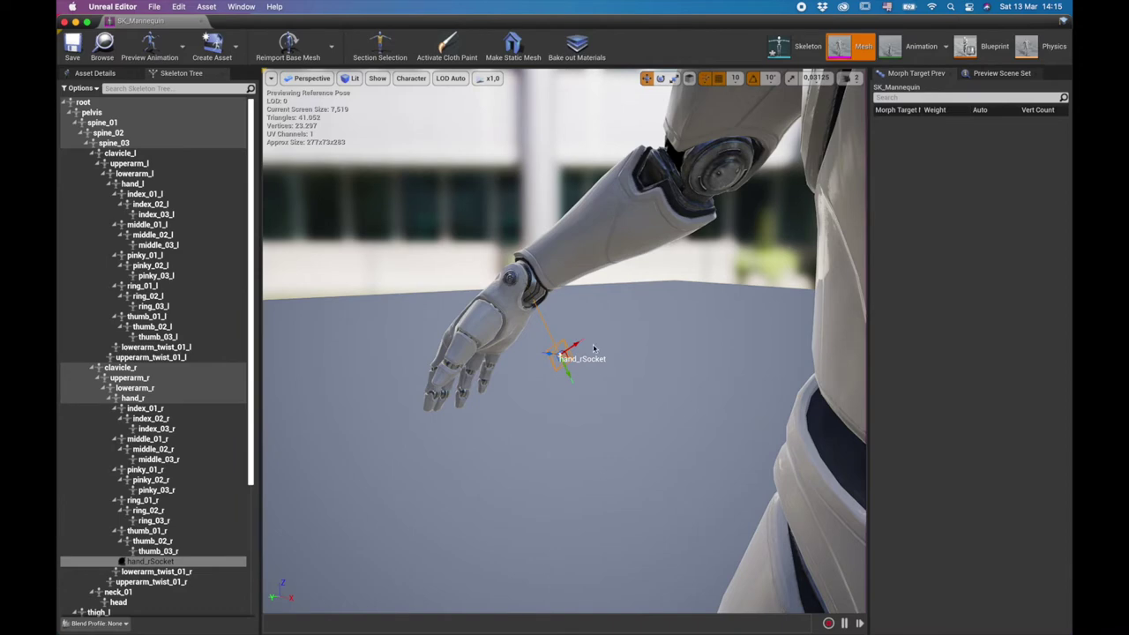
mouse_move(479, 404)
left_mouse_down()
mouse_move(468, 397)
mouse_move(490, 397)
left_mouse_up()
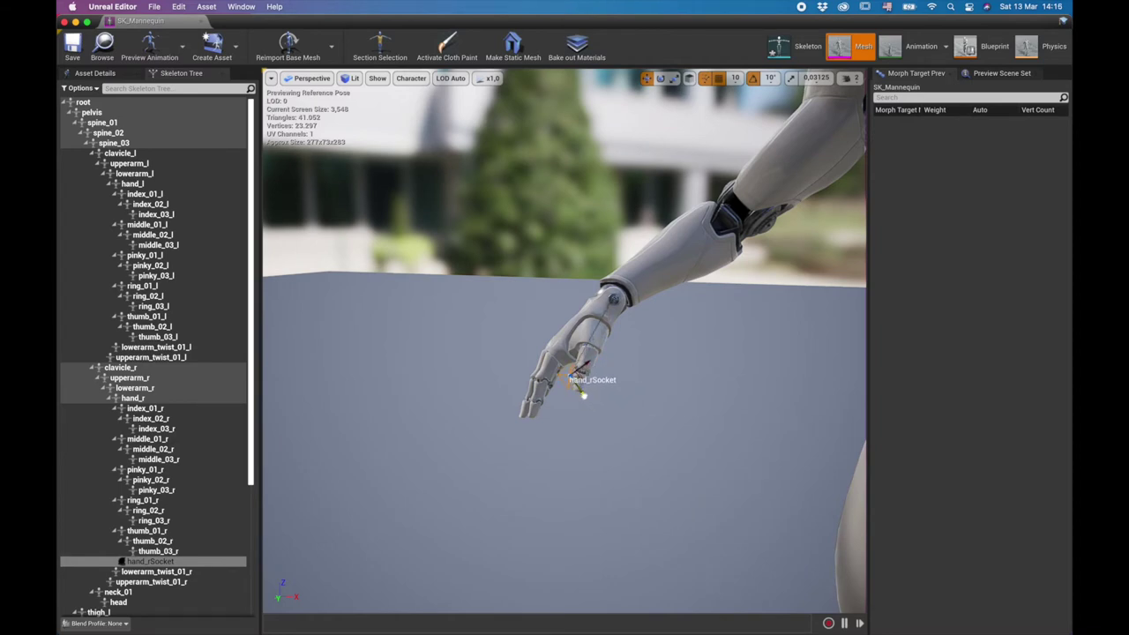
mouse_move(653, 327)
left_mouse_down()
mouse_move(642, 324)
mouse_move(670, 329)
left_mouse_up()
right_click_drag(670, 329, 631, 366)
left_click_drag(634, 304, 607, 304)
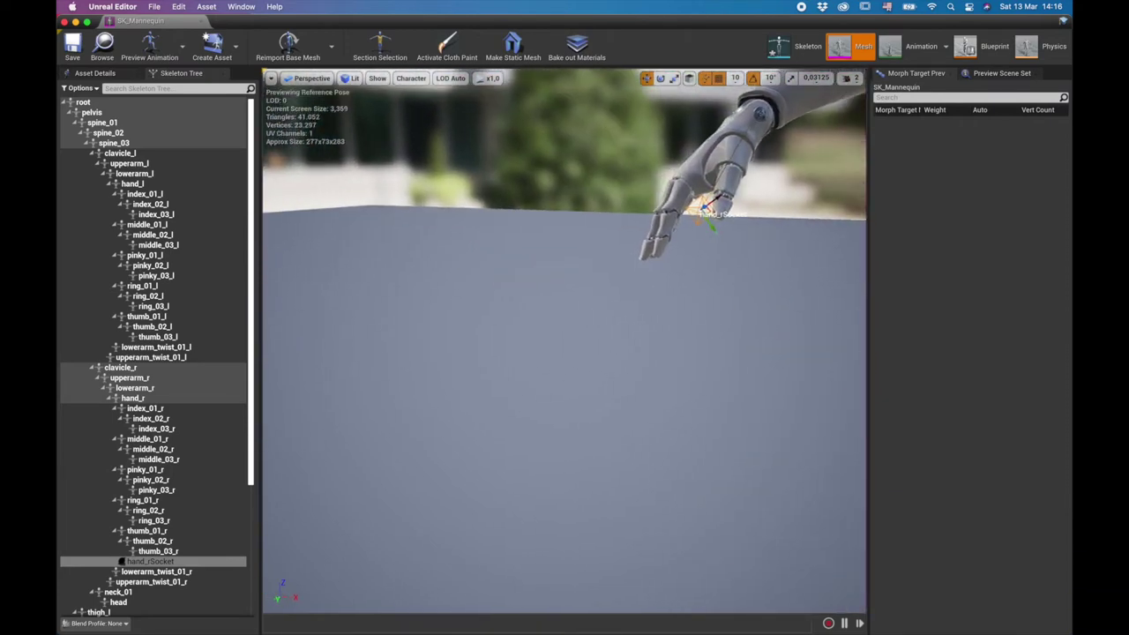
Attach the SK_SMG_Phantom_New skeletal mesh to hand_rSocket as a preview asset.
left_click(187, 563)
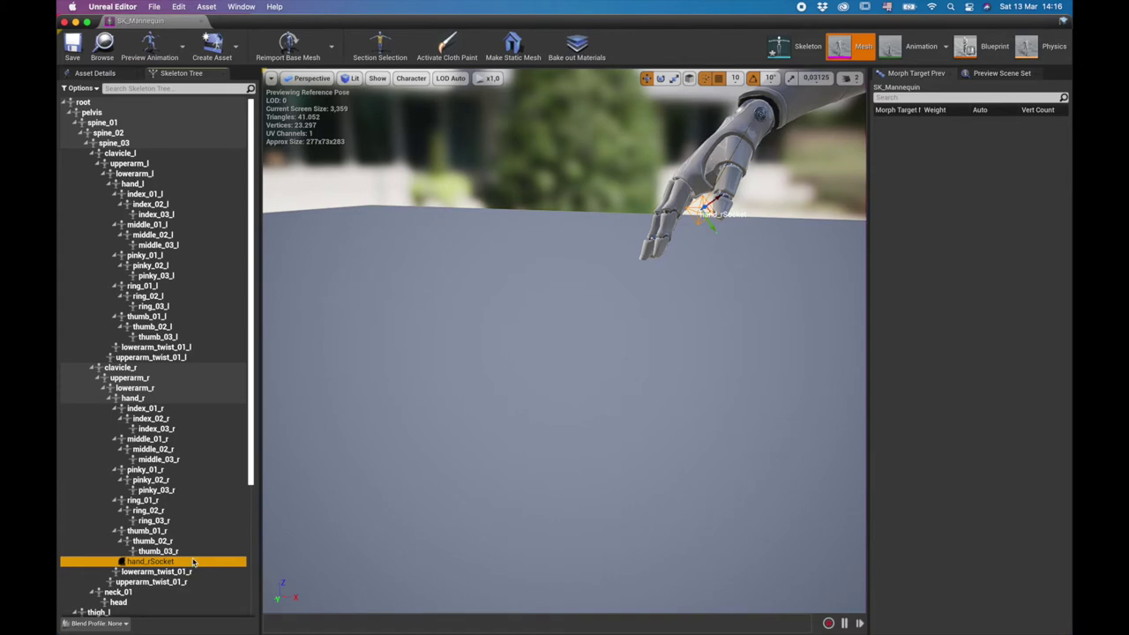
left_click(163, 400)
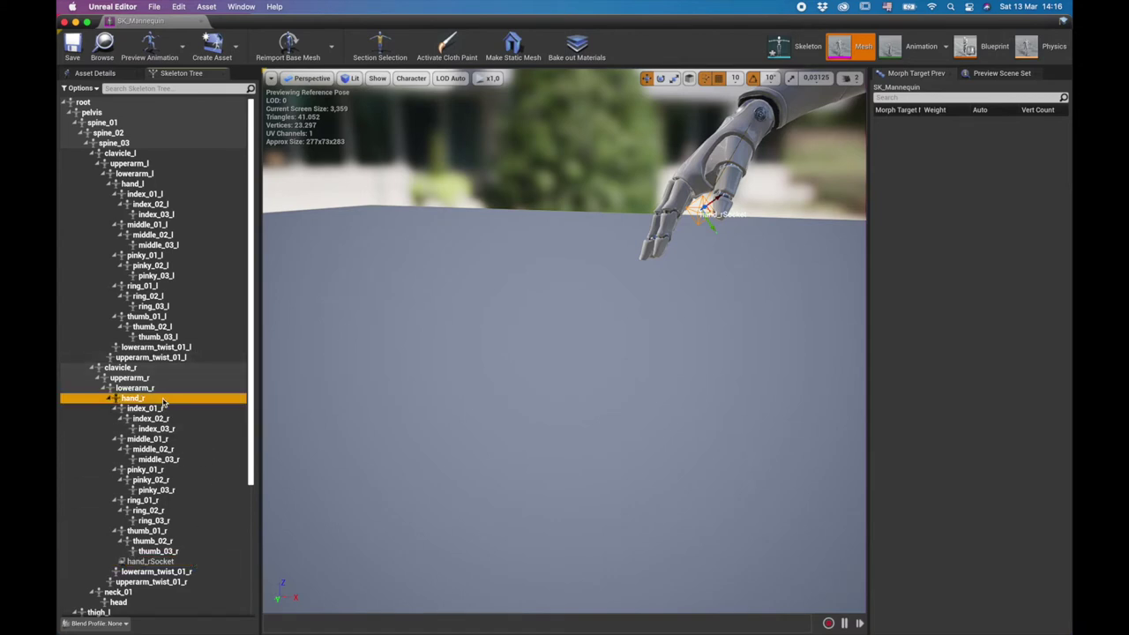
left_click(181, 562)
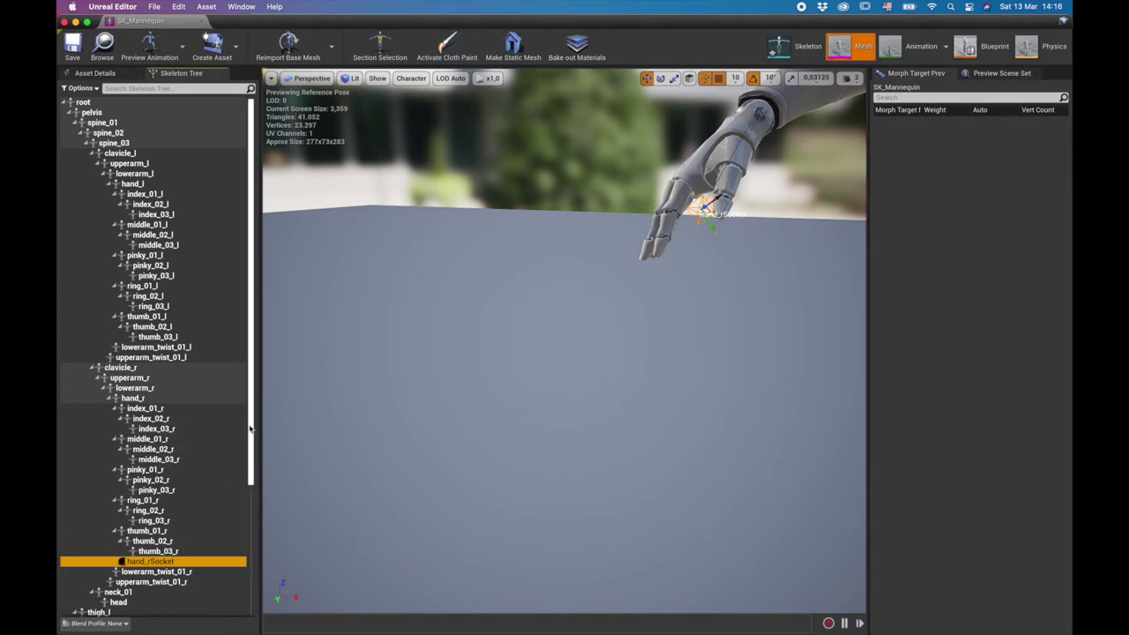
right_click(205, 567)
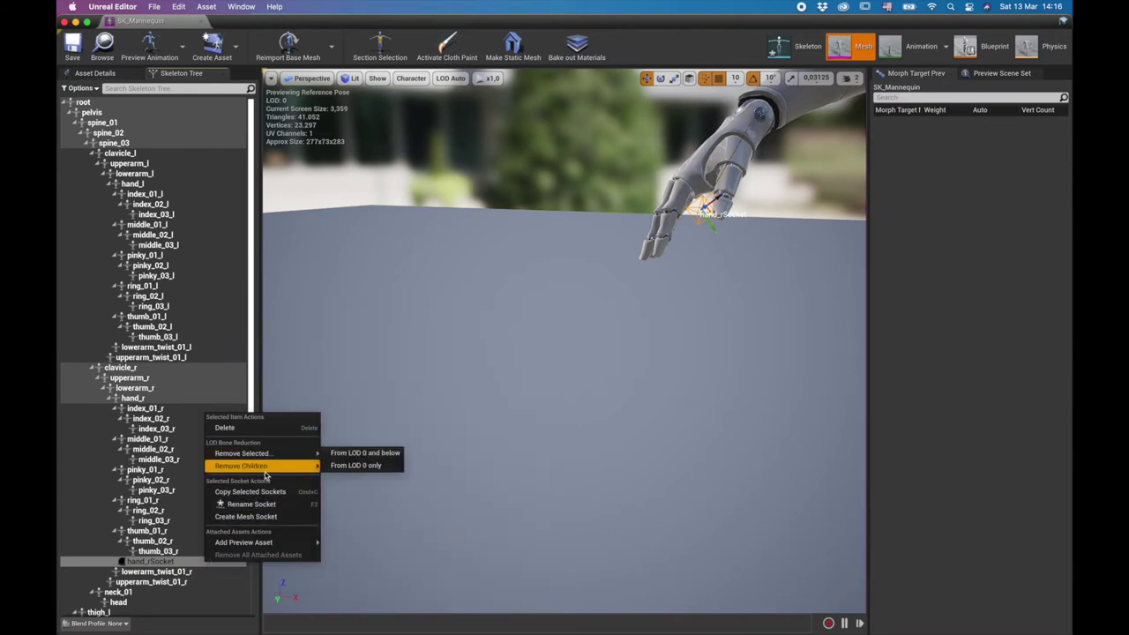
mouse_move(268, 543)
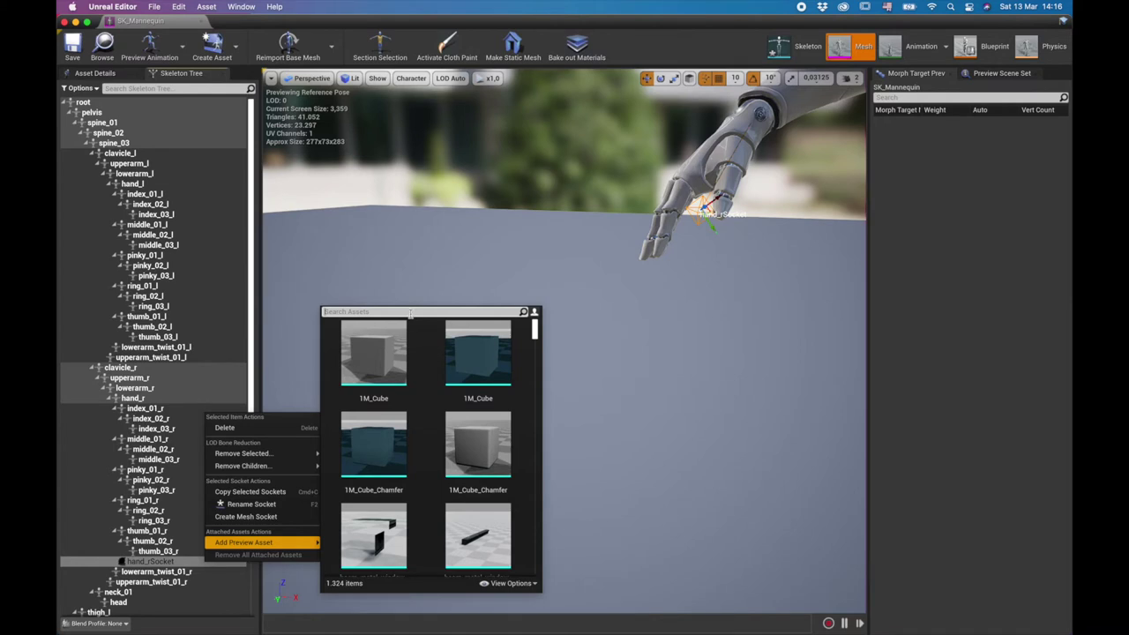
type("smg")
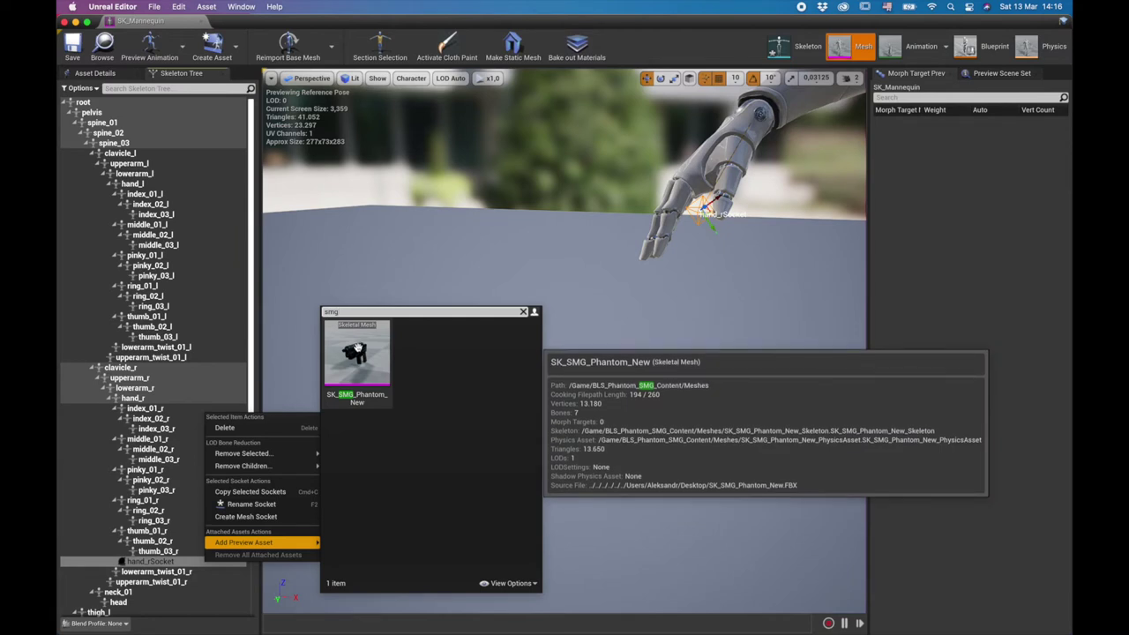
left_click(358, 346)
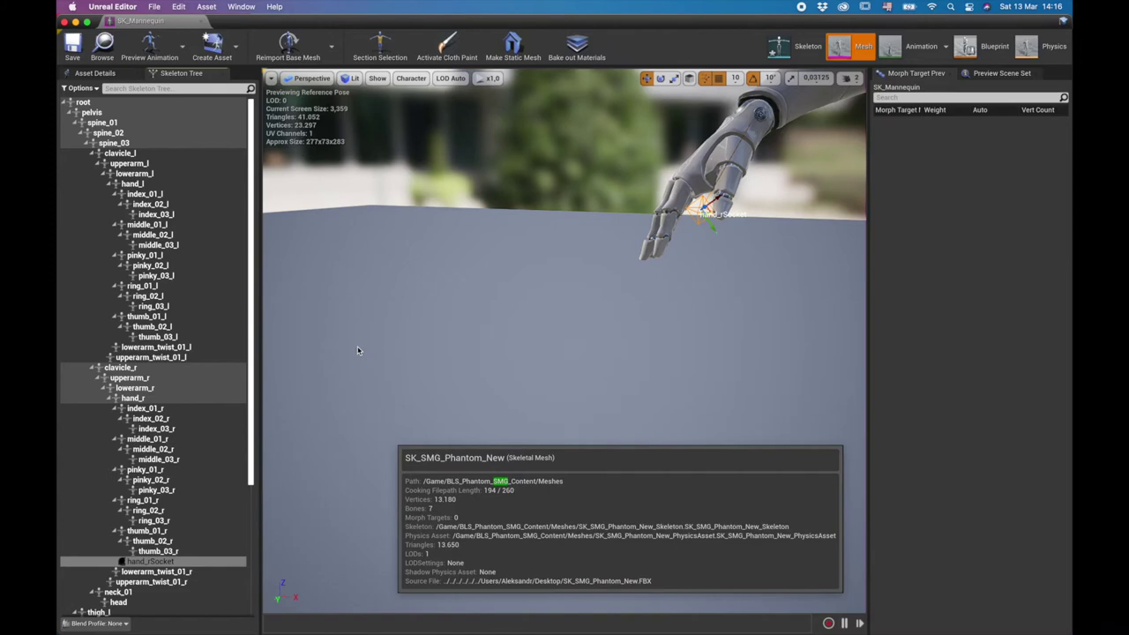
Rotate hand_rSocket so the previewed submachine gun lines up with the direction of the right hand.
right_click_drag(608, 313, 672, 357)
left_click_drag(587, 304, 581, 226)
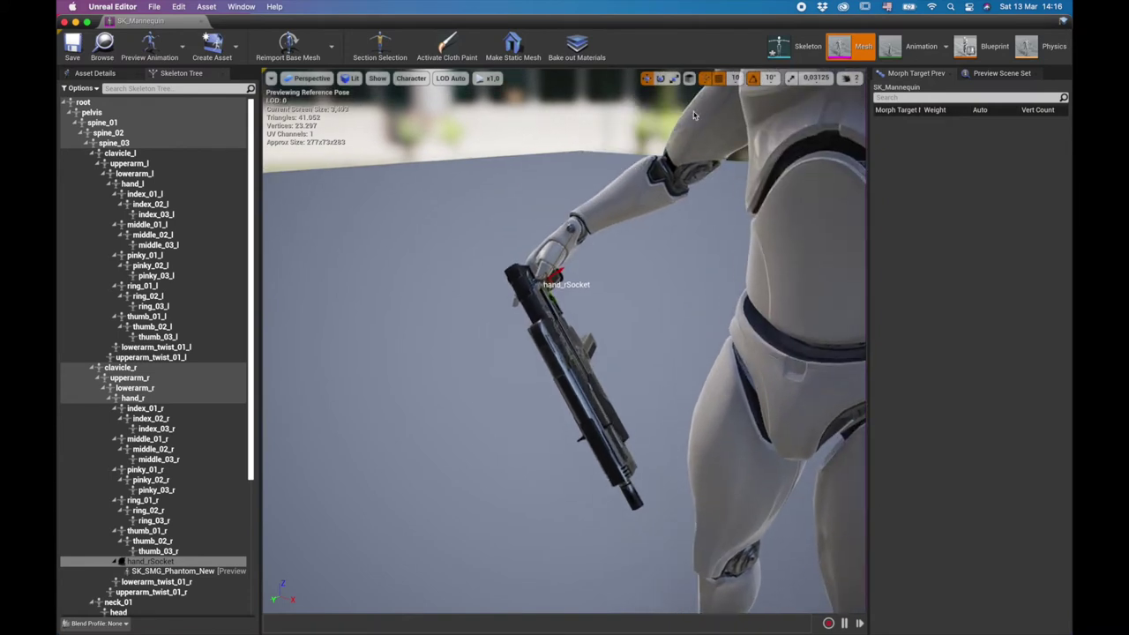
left_click(661, 79)
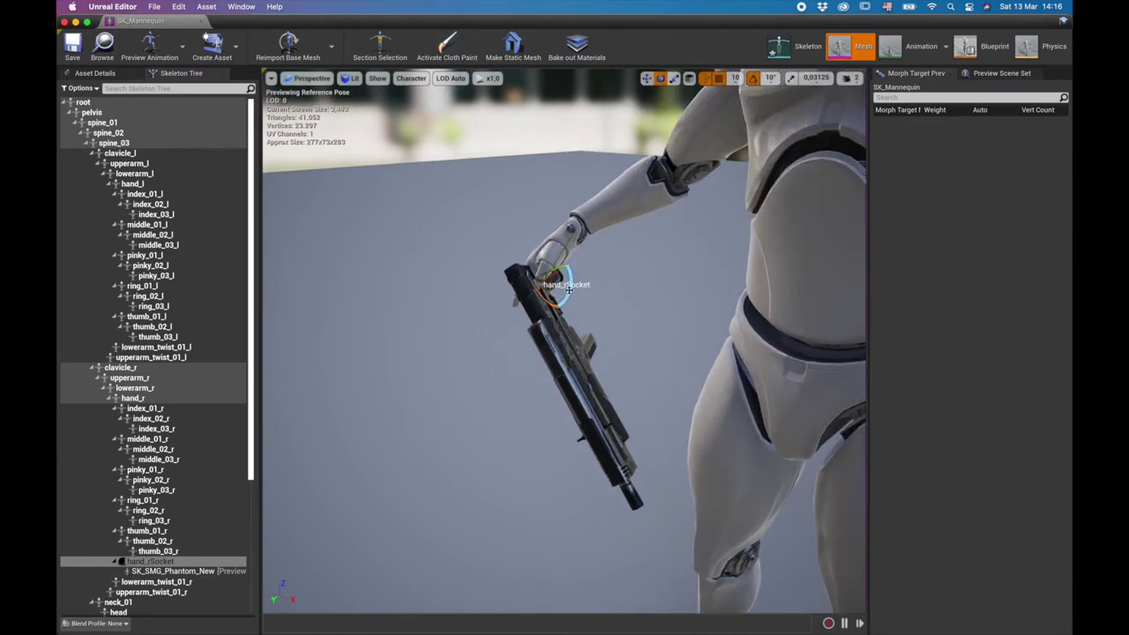
left_click_drag(569, 289, 568, 314)
right_click_drag(581, 273, 619, 240)
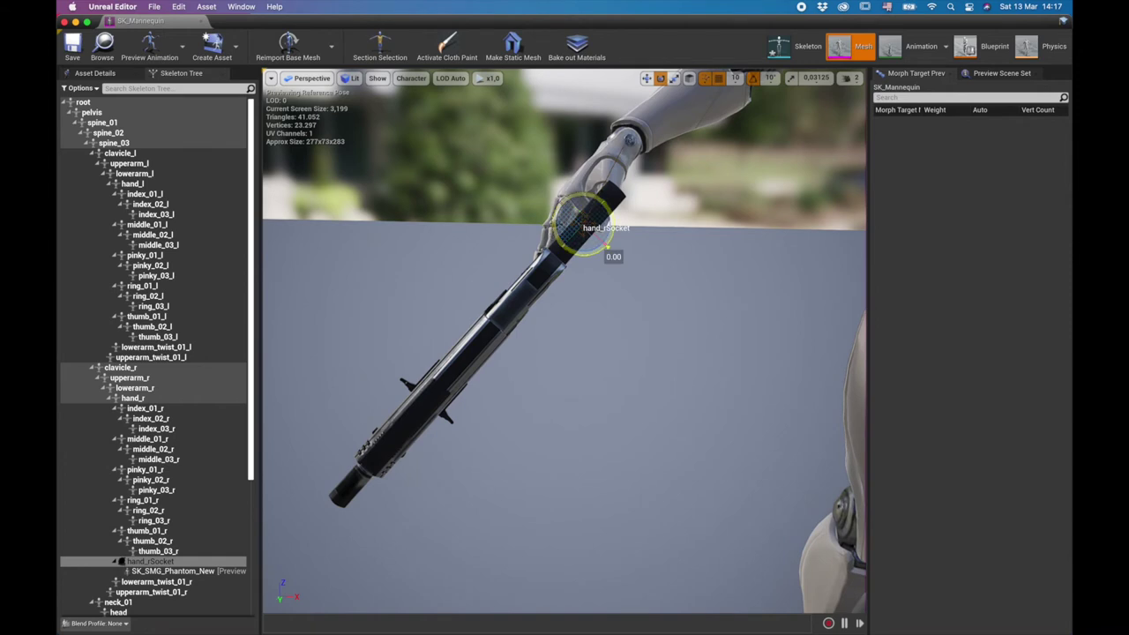
left_click_drag(607, 247, 608, 243)
right_click_drag(819, 176, 785, 195)
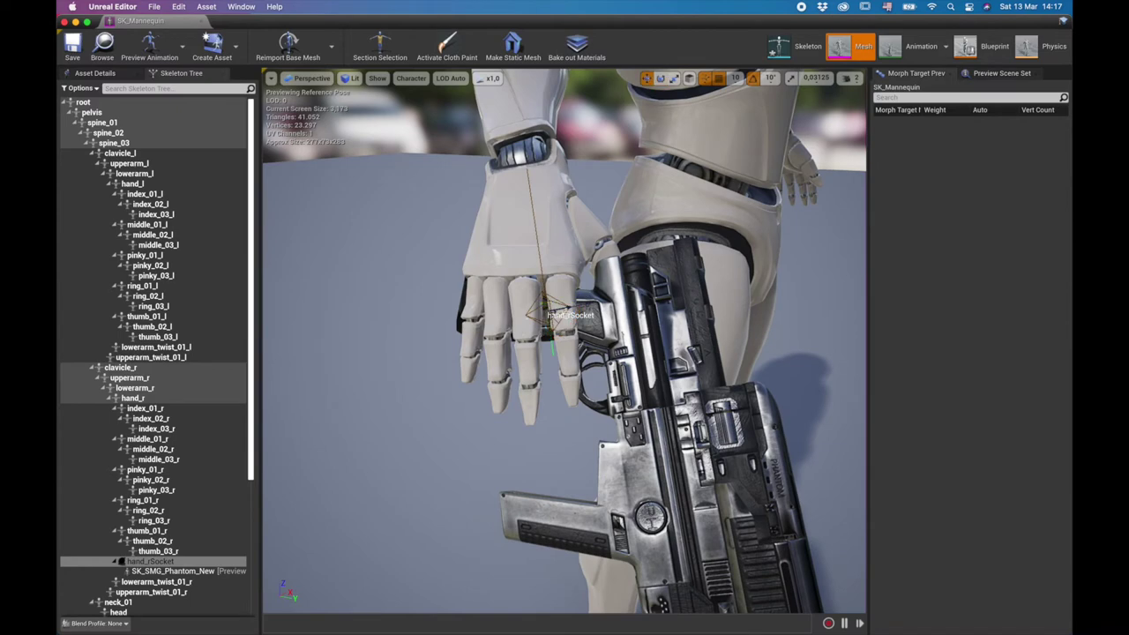
Move hand_rSocket to fit the submachine gun's grip into the mannequin's right palm.
left_click_drag(567, 310, 542, 315)
right_click_drag(552, 357, 484, 358)
left_click_drag(548, 309, 547, 317)
right_click_drag(630, 287, 693, 288)
right_click_drag(767, 293, 737, 328)
Examine how the submachine gun sits in the mannequin's right hand from several angles and distances.
right_click_drag(475, 284, 626, 324)
left_click_drag(626, 325, 595, 323, "alt")
left_click_drag(415, 349, 386, 354, "alt")
scroll(388, 354, "down", 8)
scroll(394, 354, "up", 5)
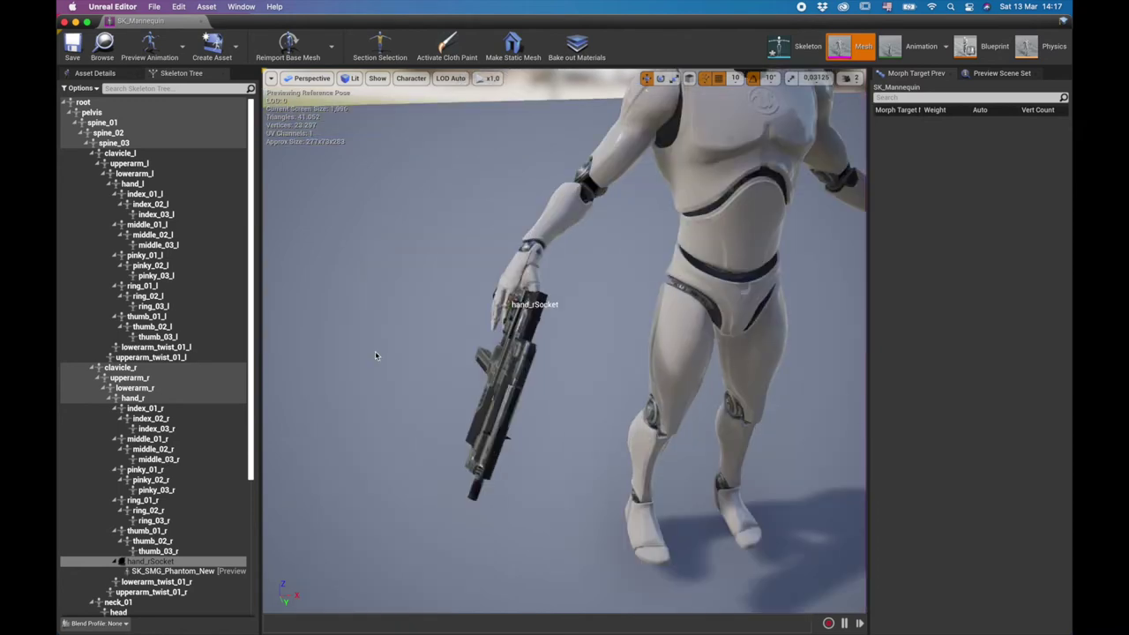
scroll(395, 363, "down", 5)
left_click_drag(453, 342, 578, 319, "alt")
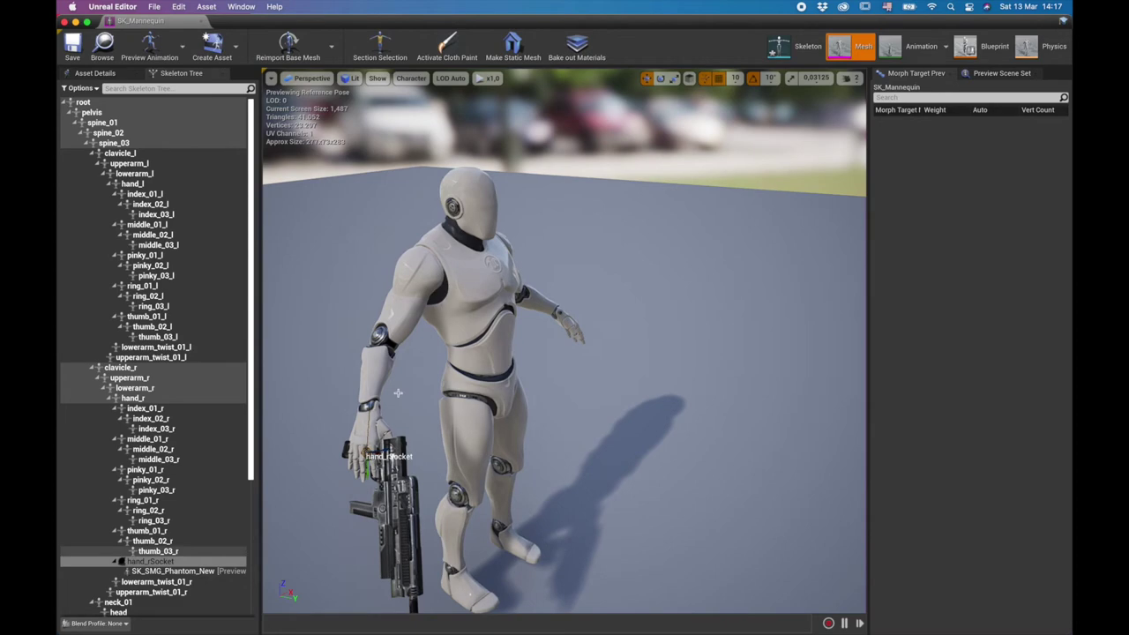
left_click_drag(423, 380, 393, 385, "alt")
right_click_drag(374, 275, 388, 277)
Save the SK_Mannequin asset with the adjusted right-hand socket.
right_click_drag(497, 339, 477, 305)
right_click_drag(582, 340, 610, 401)
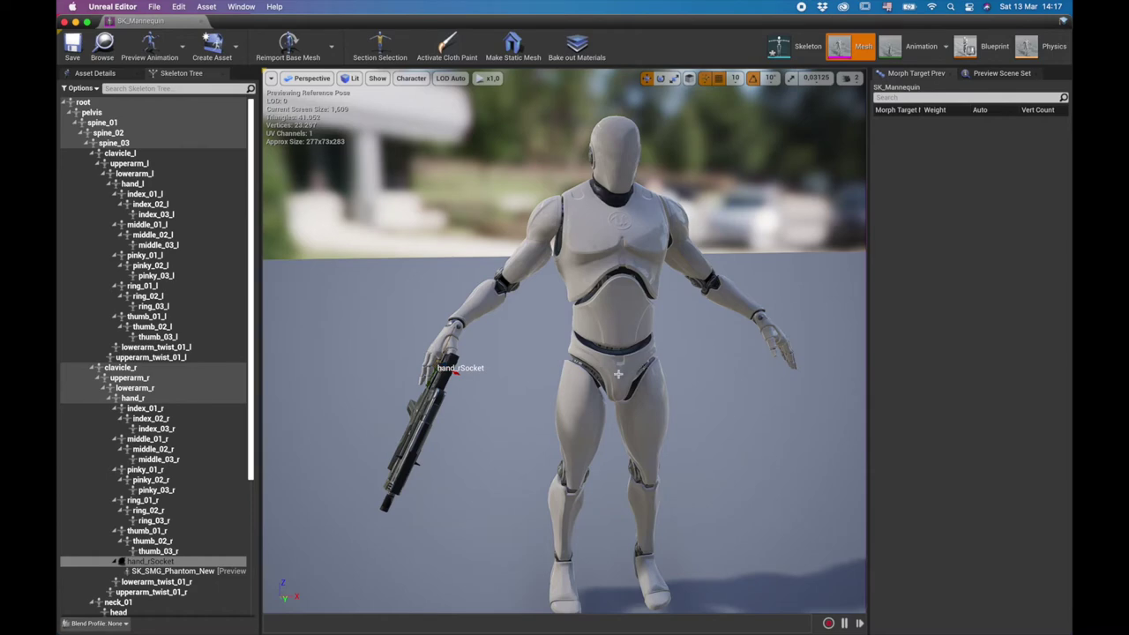
right_click_drag(641, 436, 457, 345)
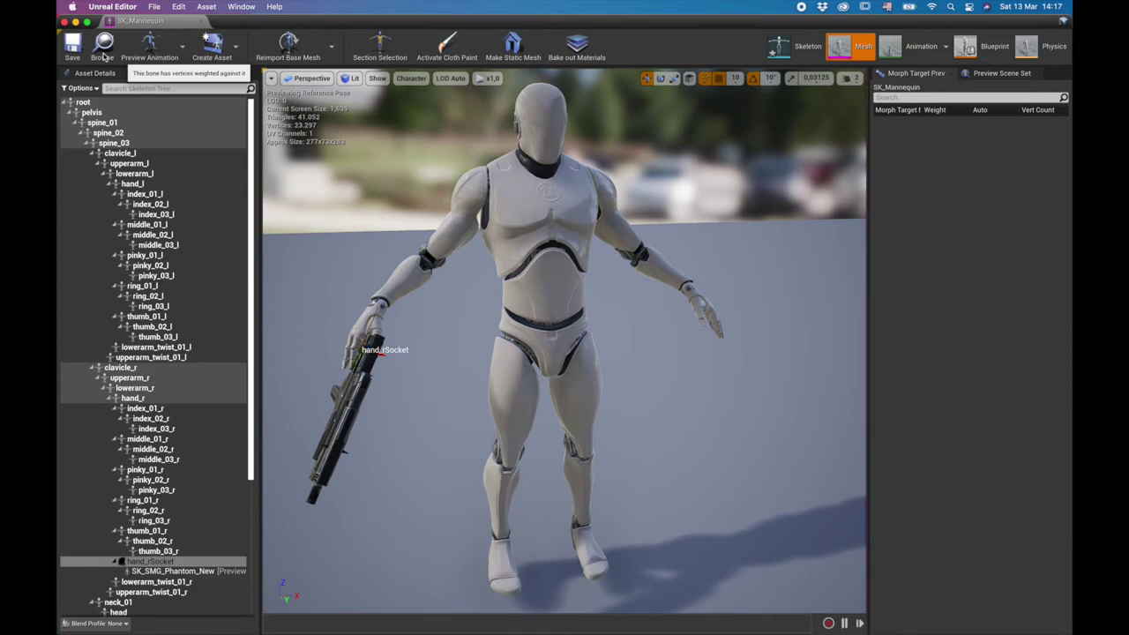
left_click(72, 44)
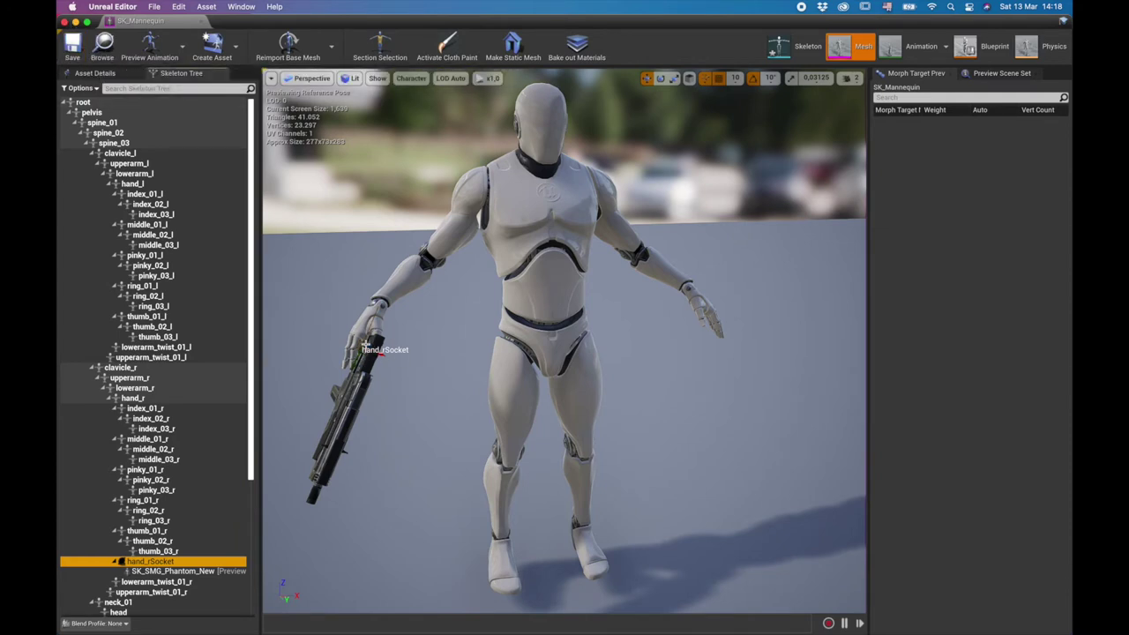
Search the animation assets for "fire" and open the Fire_Rifle_Hip animation sequence.
left_click(945, 51)
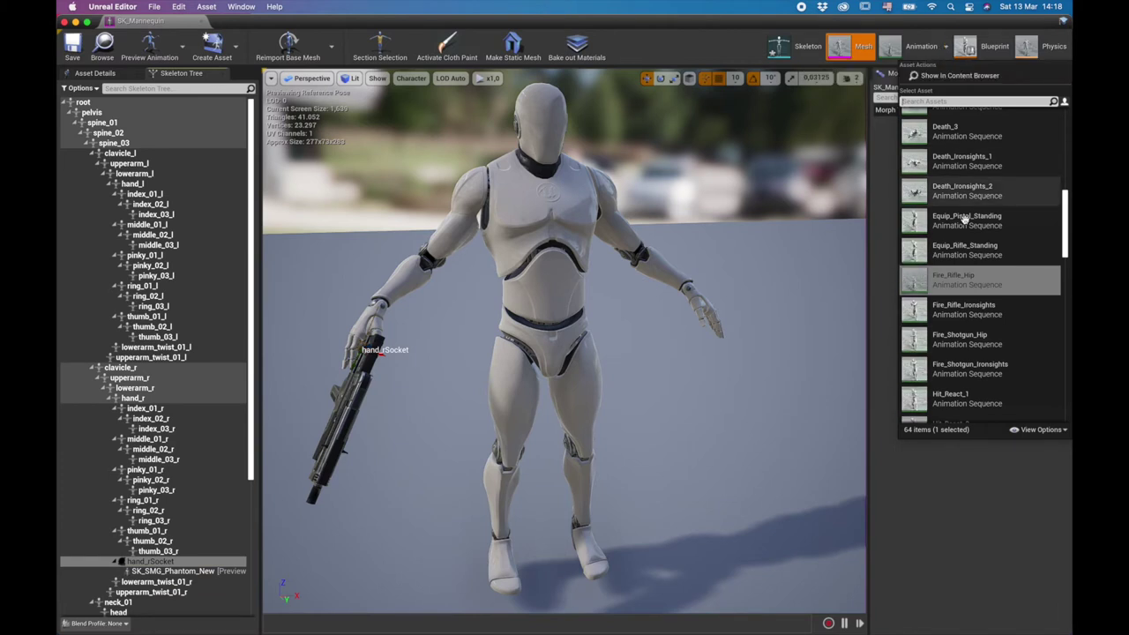
mouse_move(985, 310)
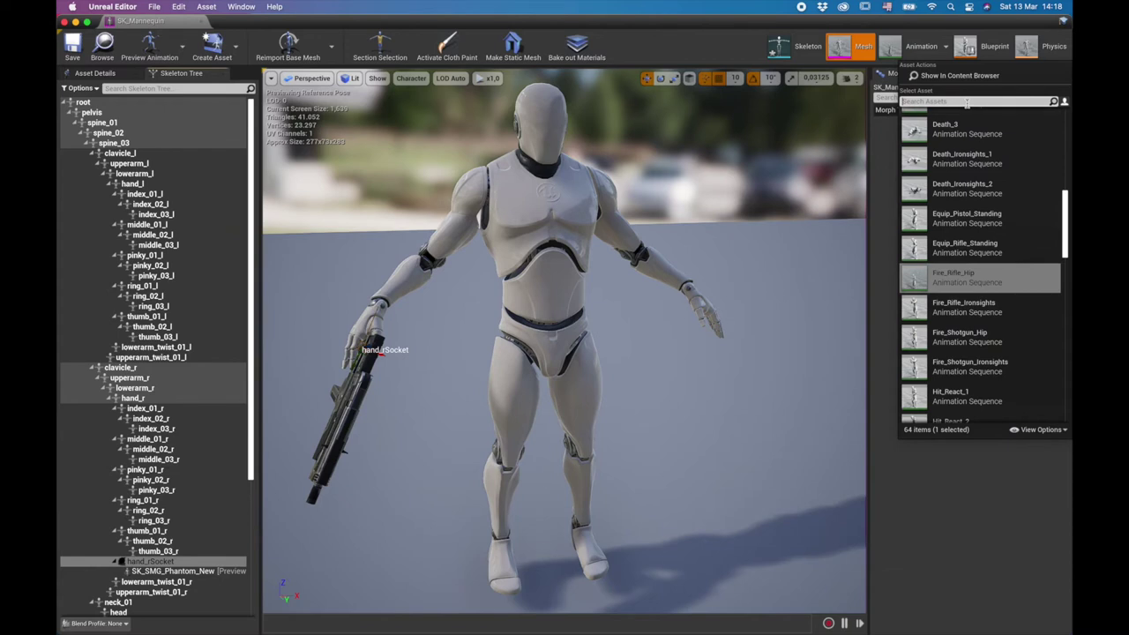
type("re")
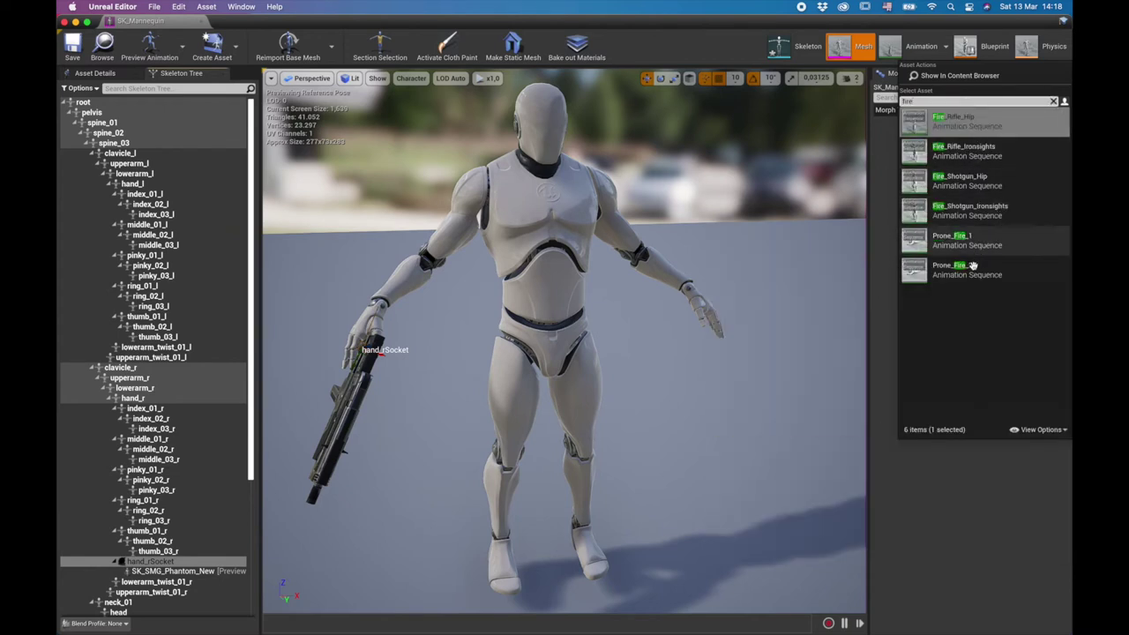
mouse_move(959, 122)
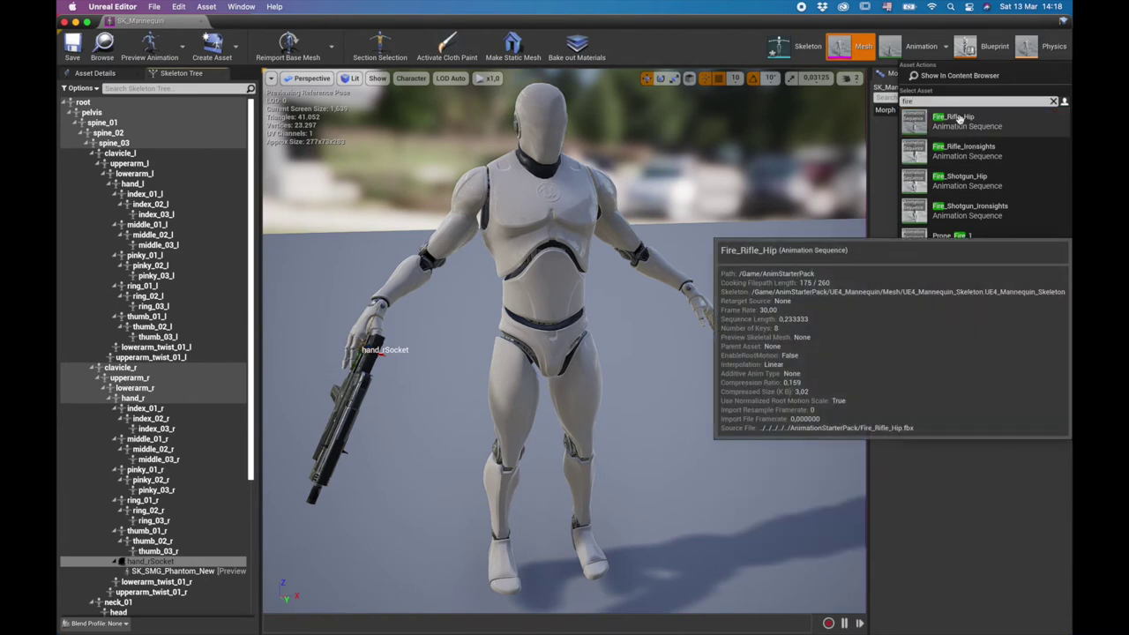
left_click(960, 120)
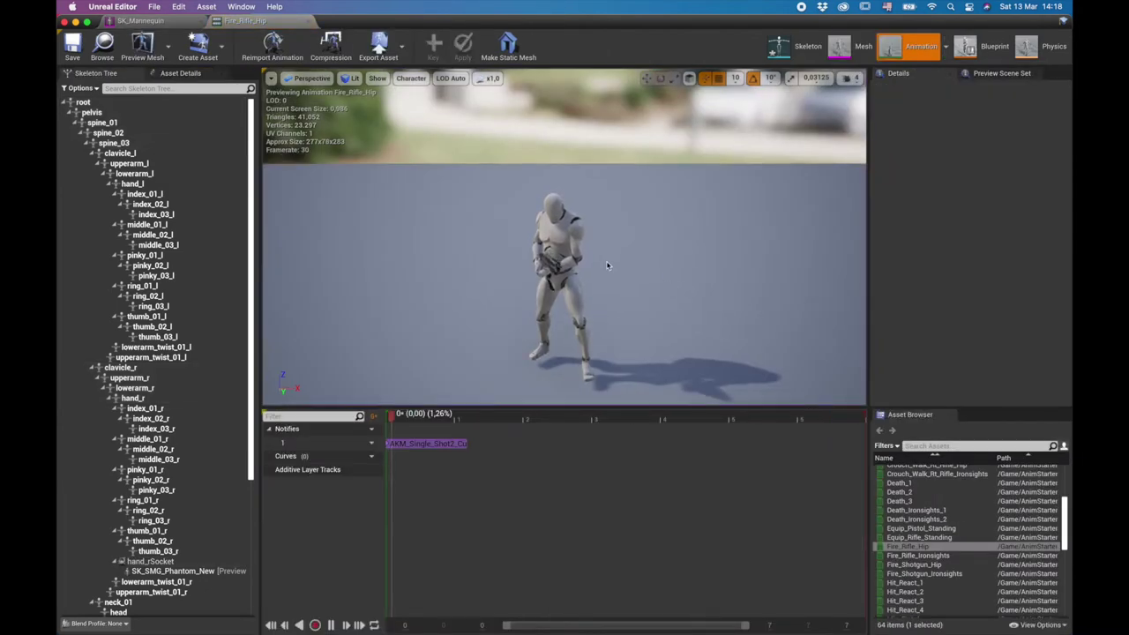
Pause the Fire_Rifle_Hip animation, set the camera speed to 2 and examine the submachine gun's direction in the mannequin's hands up close.
right_click_drag(479, 281, 534, 306)
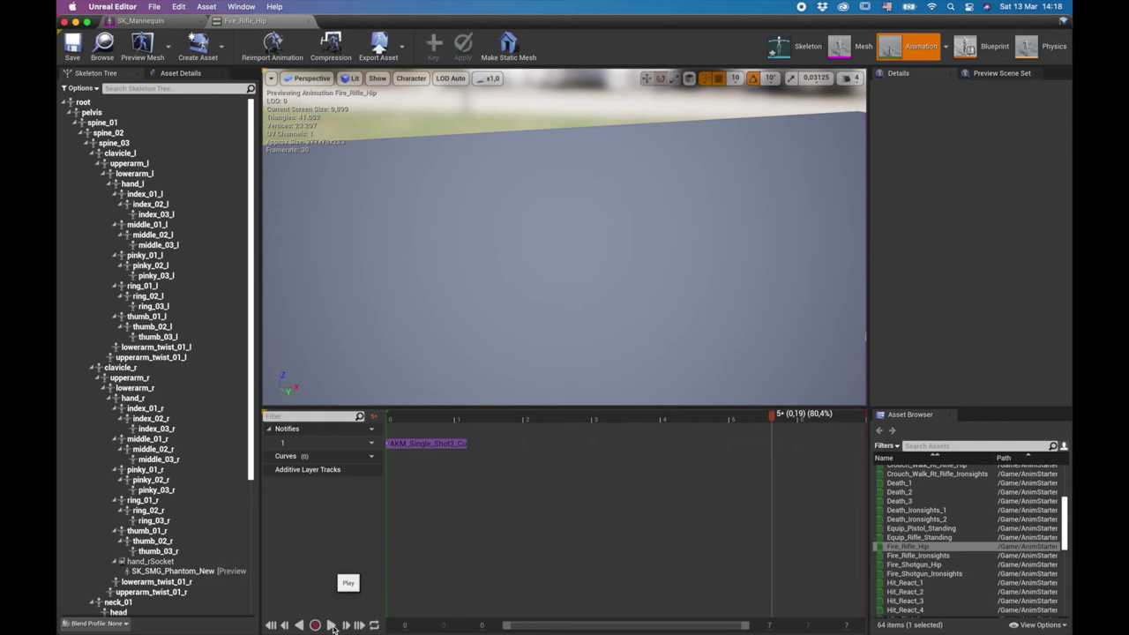
right_click_drag(565, 265, 684, 287)
left_click_drag(537, 304, 537, 309)
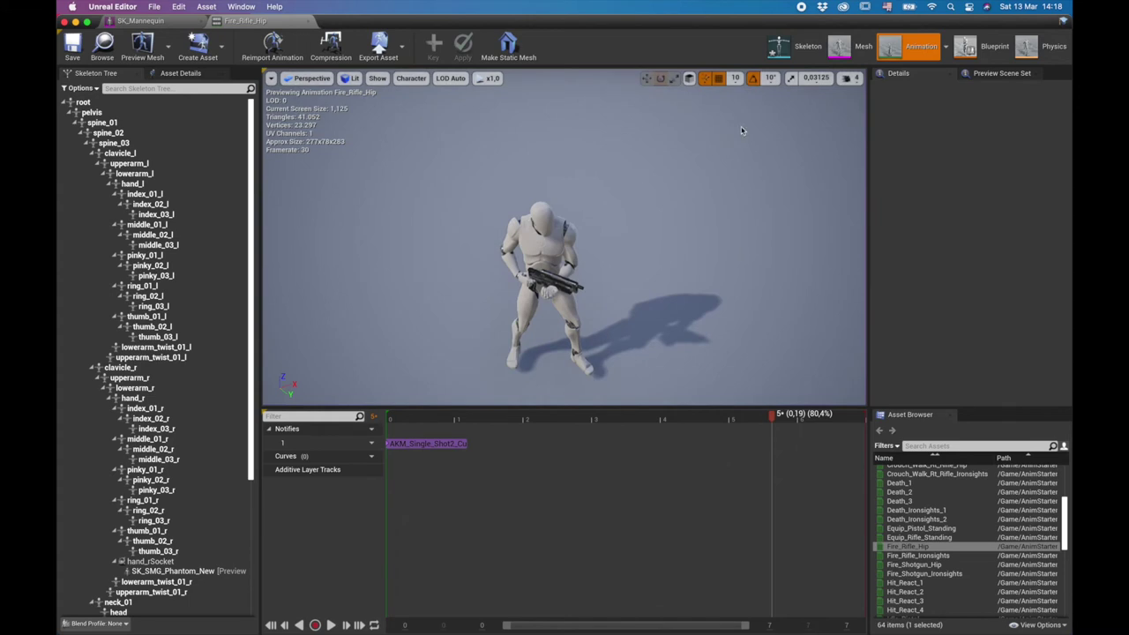
left_click(852, 79)
left_click_drag(874, 105, 871, 105)
left_click_drag(526, 273, 526, 256)
key("w")
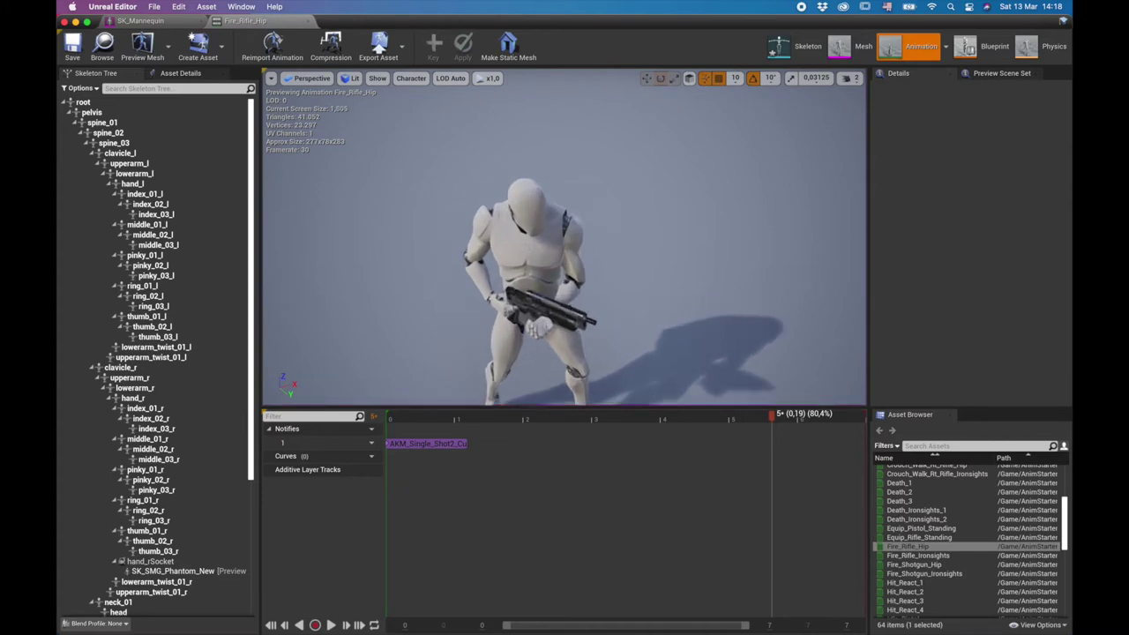
key("q")
key("d")
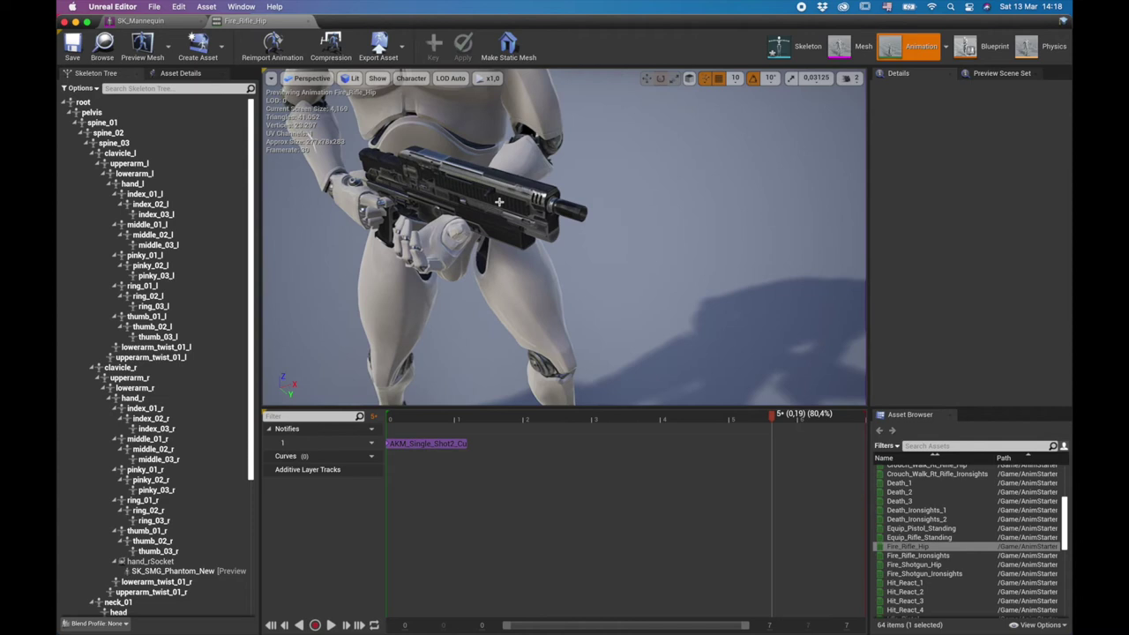
Open the mannequin's skeleton and rotate hand_rSocket to a relative Z rotation of about 90°.
left_click(790, 46)
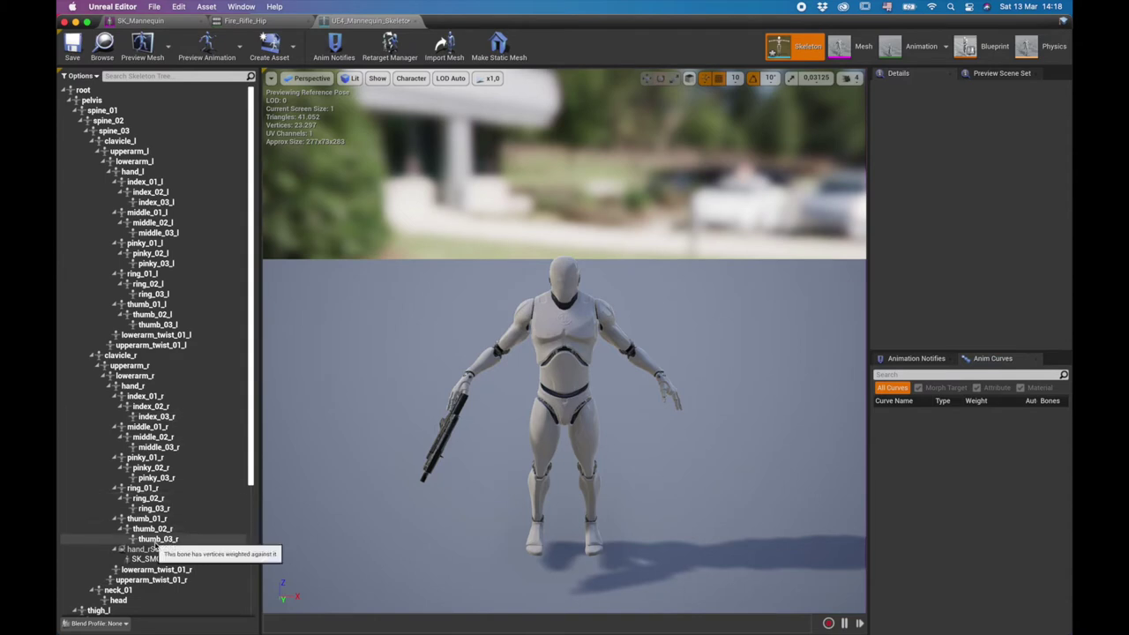
left_click(150, 548)
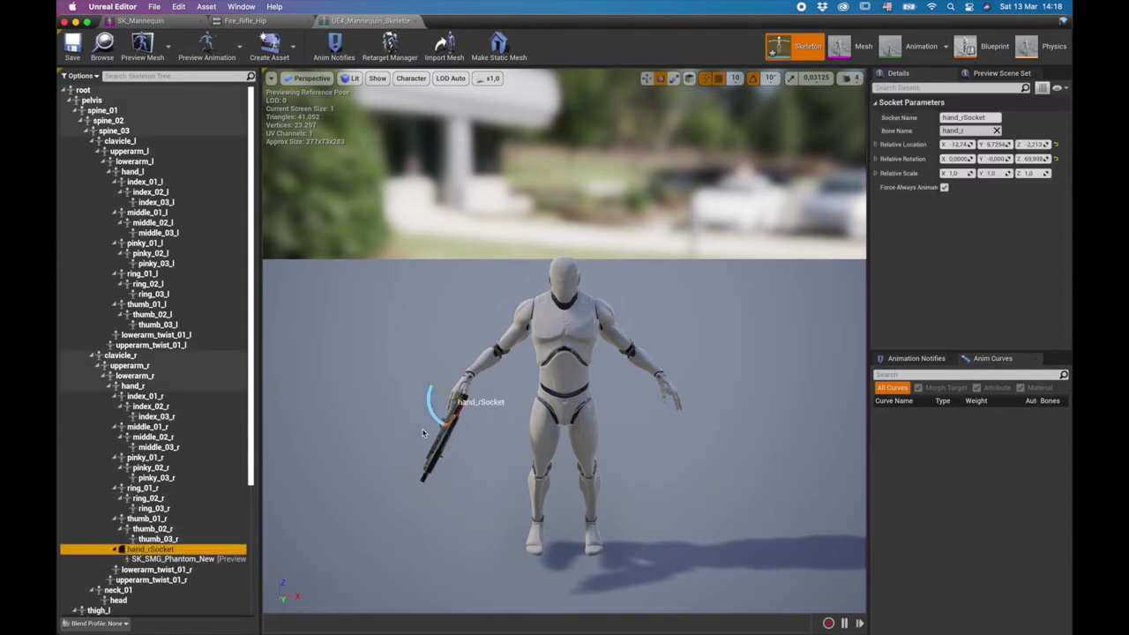
left_click_drag(432, 415, 431, 418)
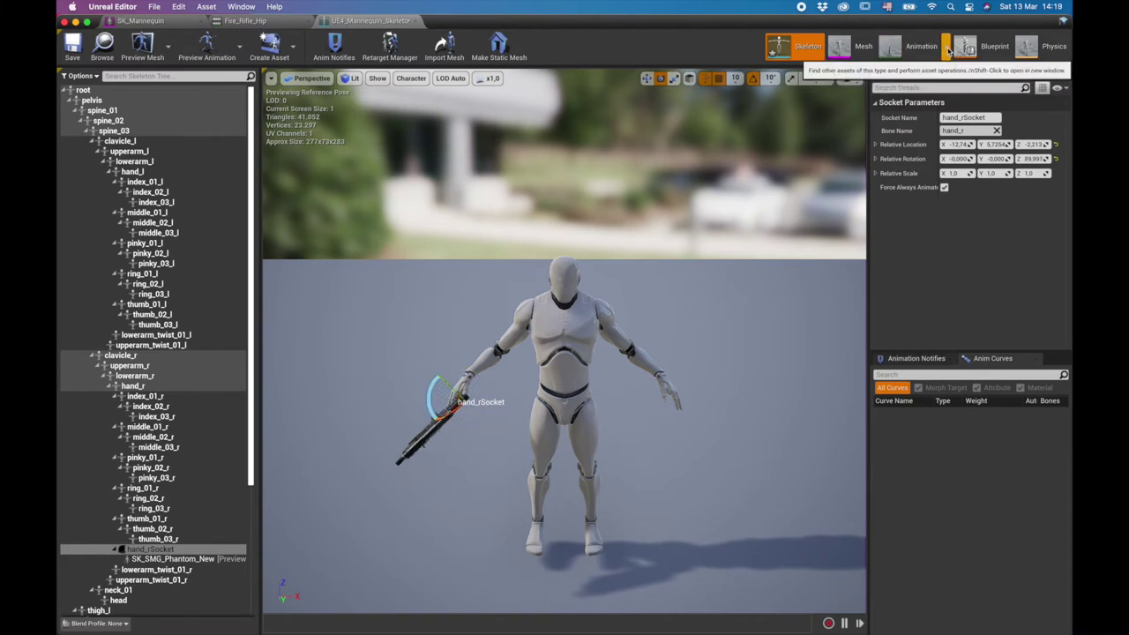
Return to the Fire_Rifle_Hip animation and examine the re-aimed submachine gun from several angles.
left_click(948, 51)
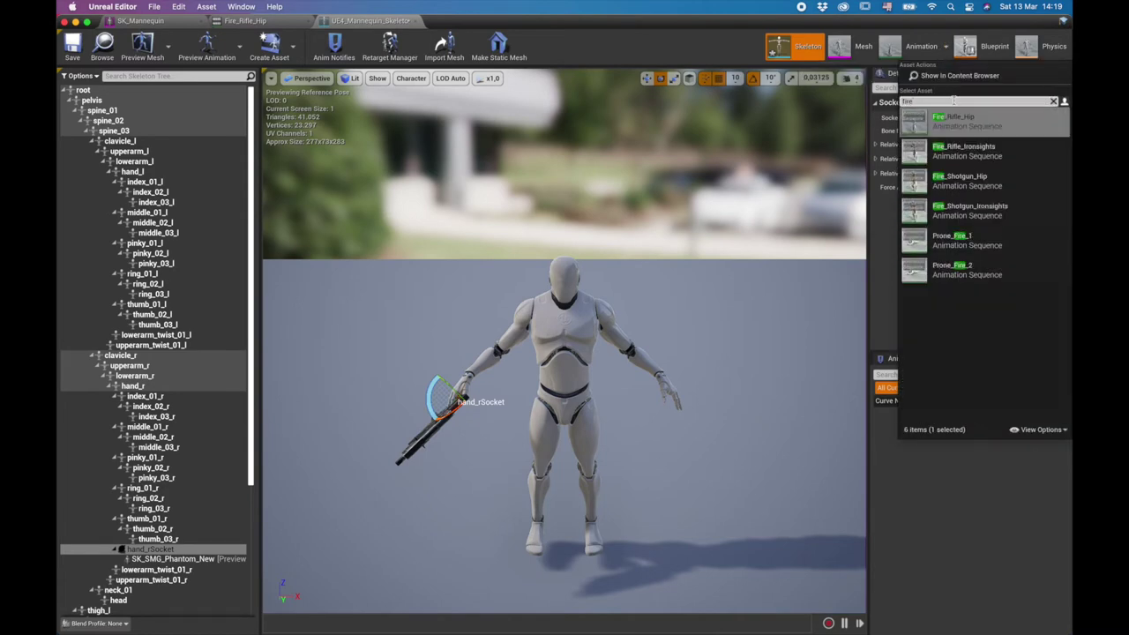
mouse_move(955, 126)
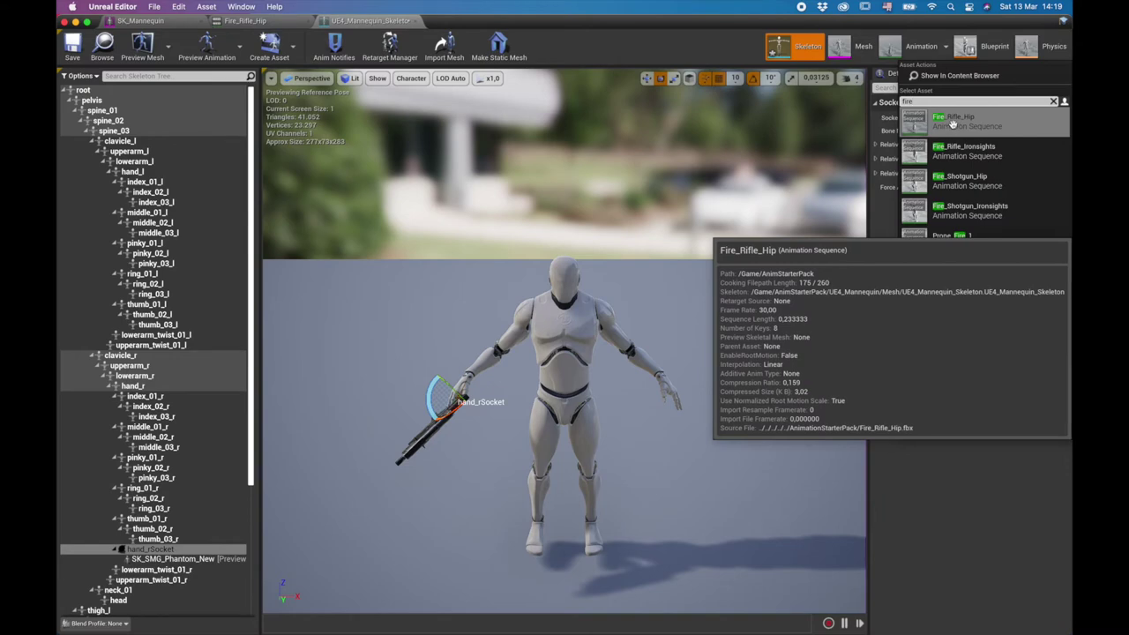
left_click(976, 126)
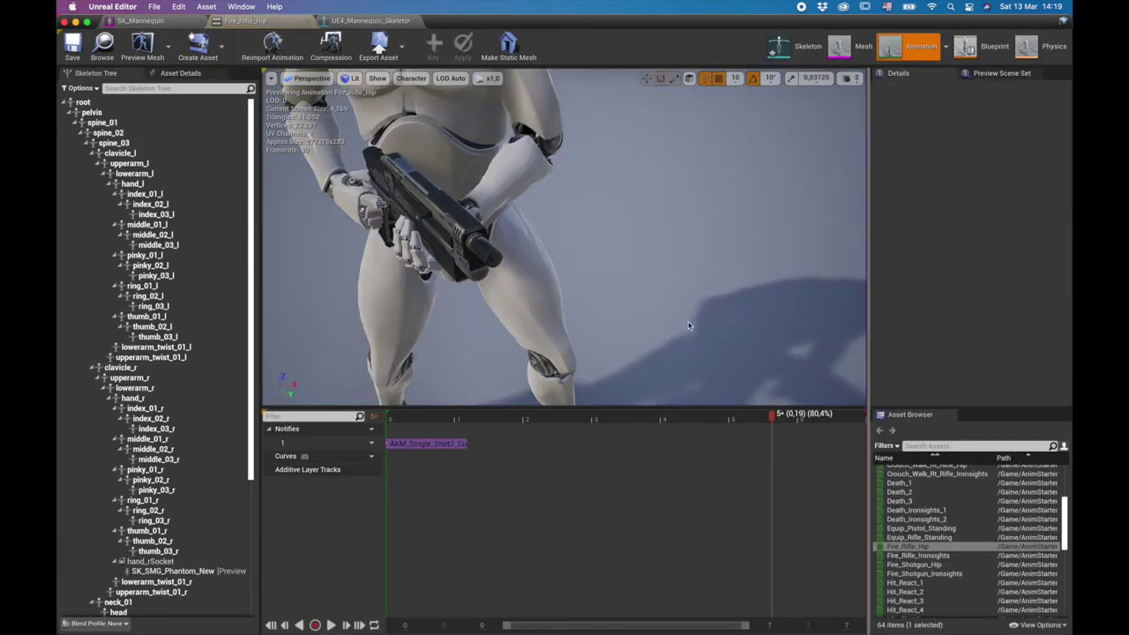
right_click_drag(441, 268, 286, 240)
left_click_drag(388, 269, 441, 269)
right_click_drag(441, 269, 390, 259)
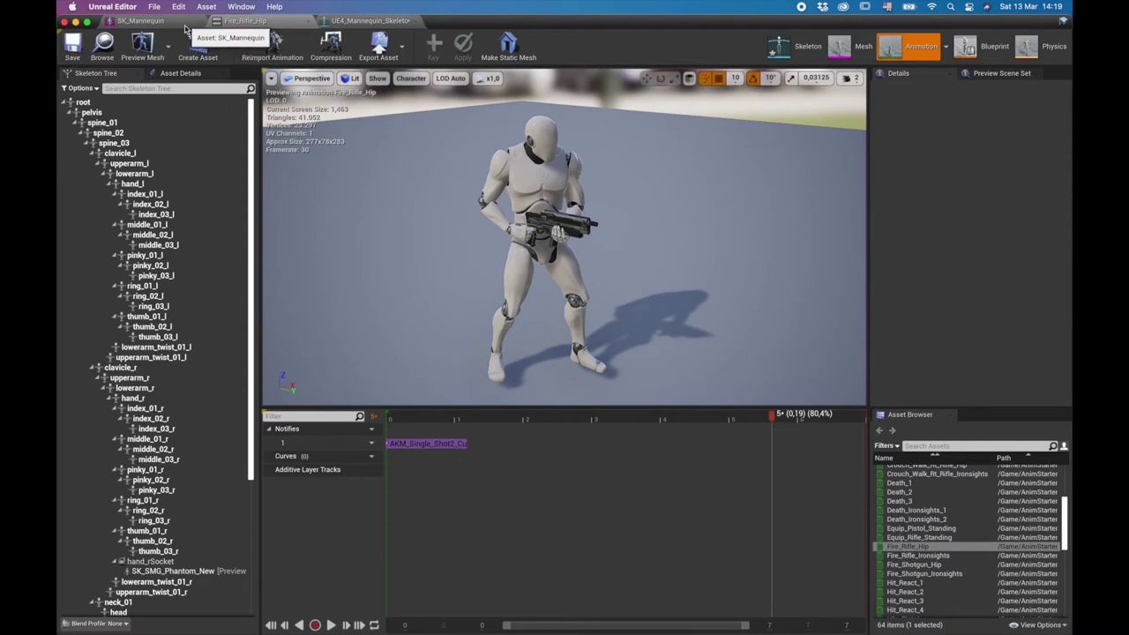
Review the adjusted socket on the SK_Mannequin mesh and its skeleton, and close the asset editor window.
left_click(181, 23)
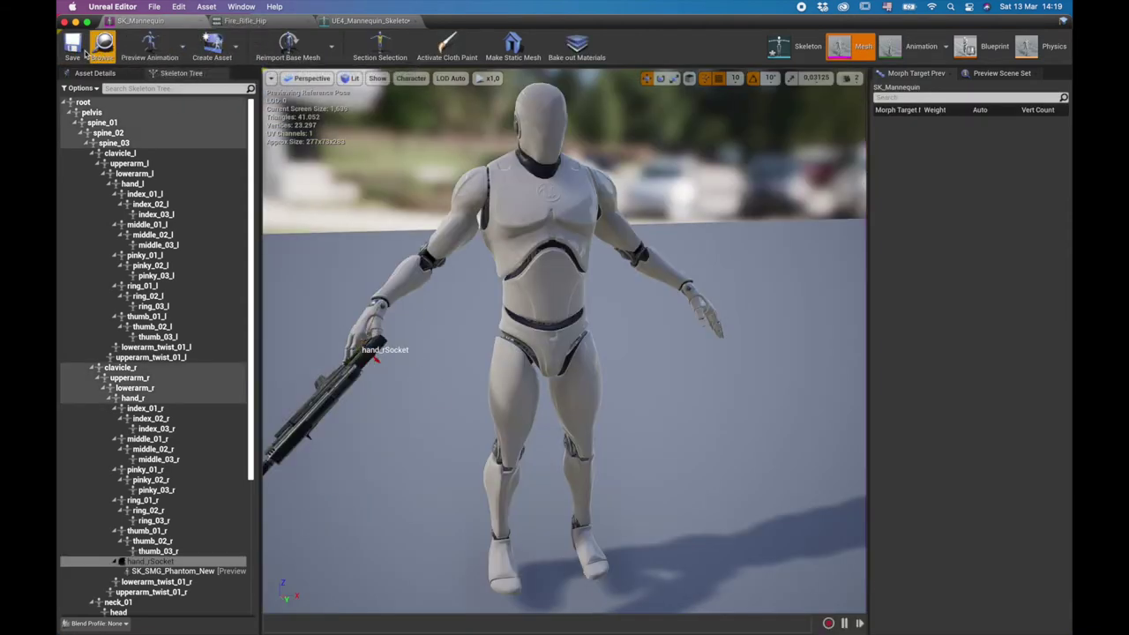
left_click(367, 22)
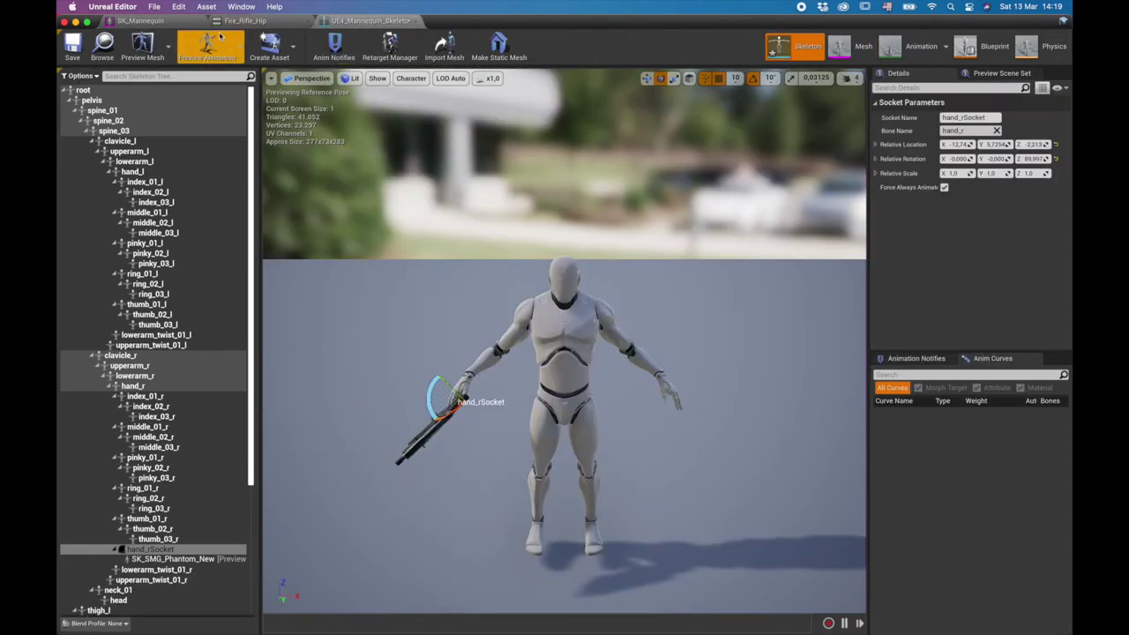
left_click(65, 22)
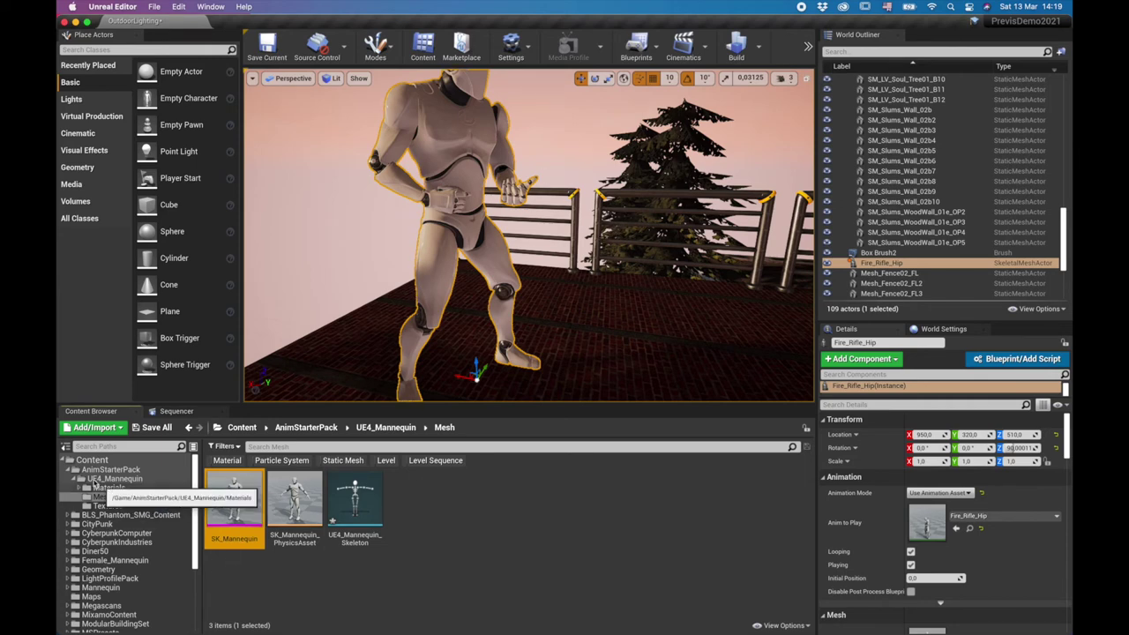
Locate the Fire_Rifle_Hip animation used by the level's mannequin in the AnimStarterPack folder.
left_click(110, 469)
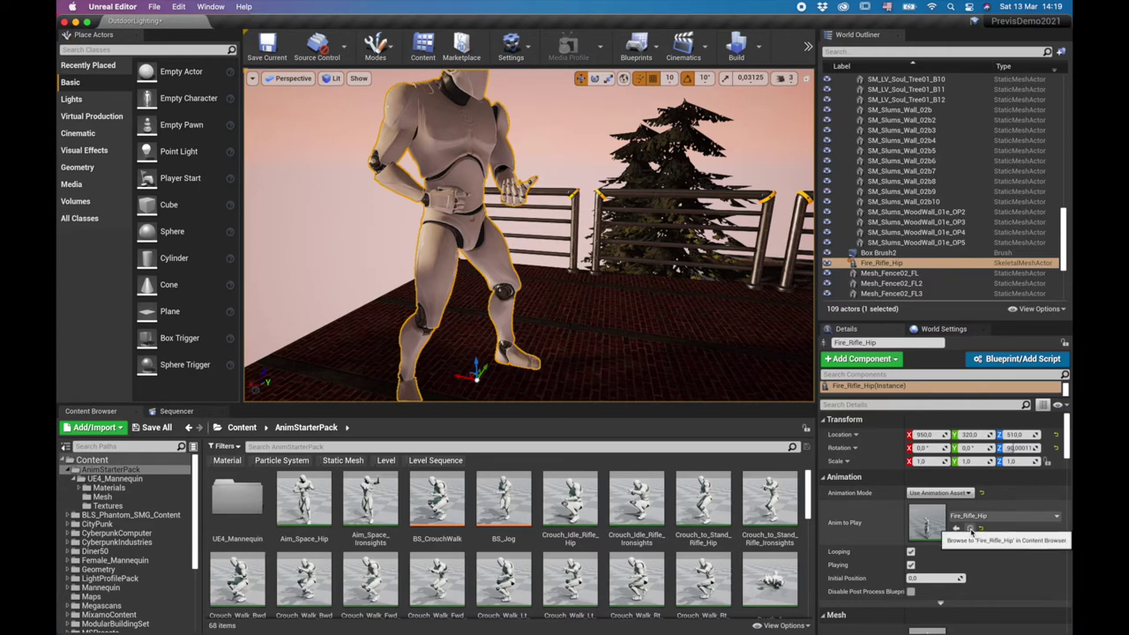
left_click(971, 529)
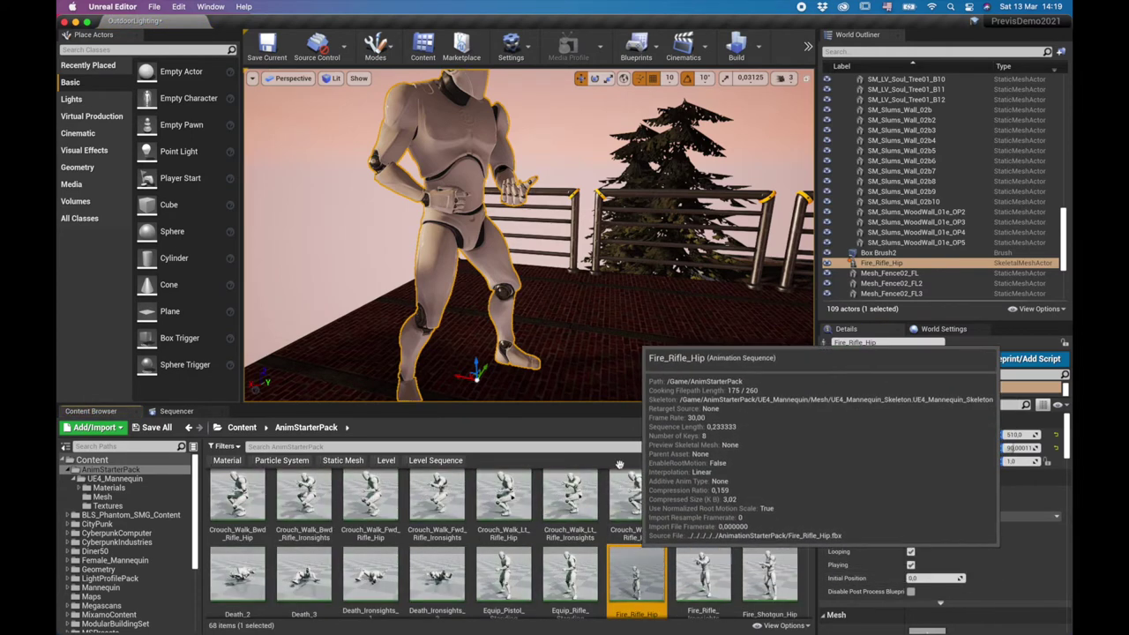
scroll(675, 529, "down", 1)
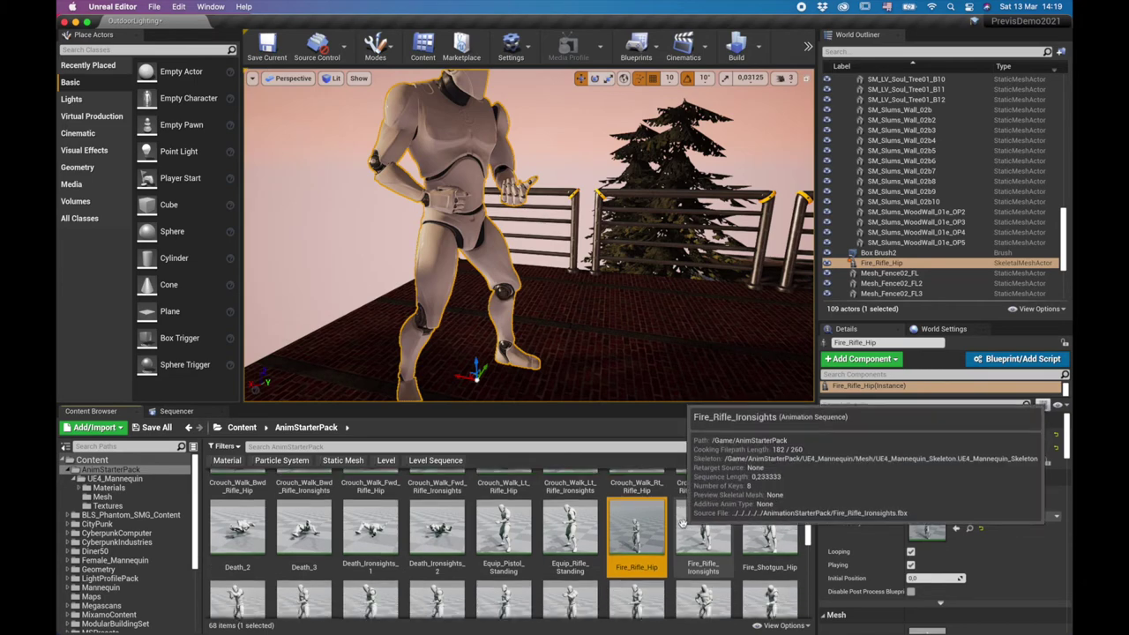
scroll(683, 524, "down", 1)
Convert the Fire_Rifle_Hip actor into a SkeletalMeshActor subclass blueprint named Fire_Rifle_Hip_Blueprint in /Game/AnimStarterPack.
right_click_drag(526, 184, 485, 252)
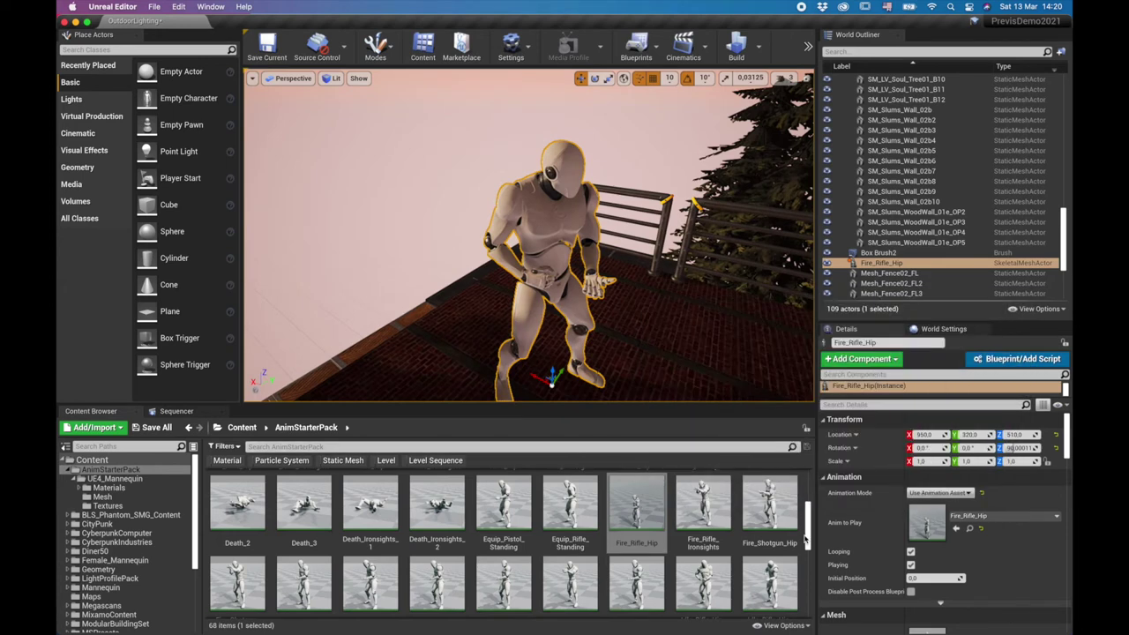
right_click_drag(683, 293, 660, 289)
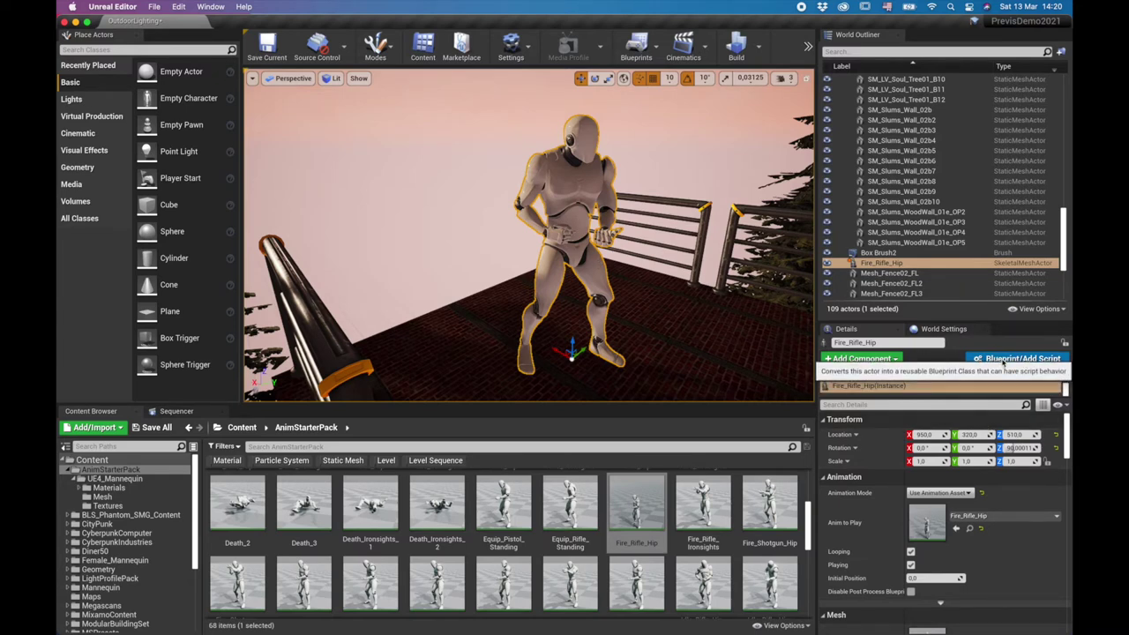
left_click(1003, 360)
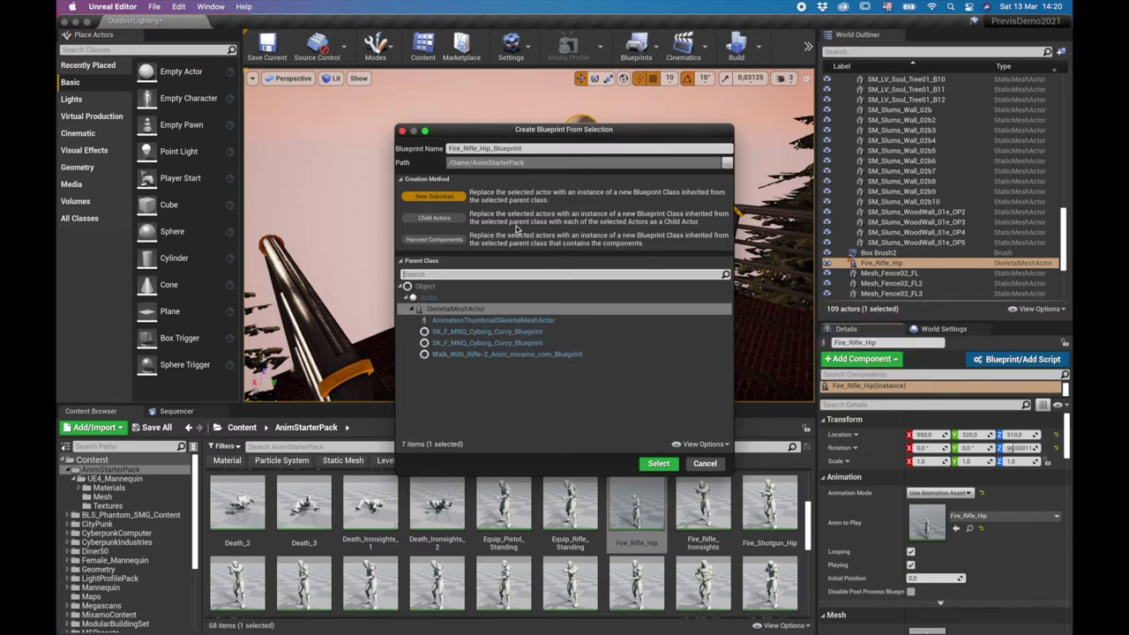
left_click(657, 466)
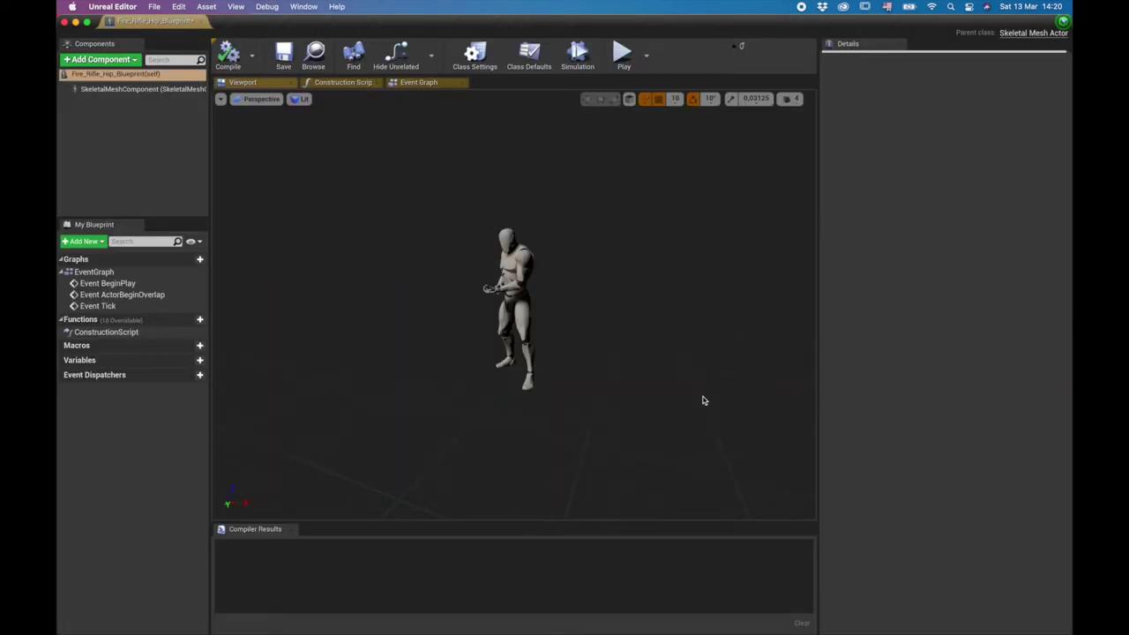
Add a Skeletal Mesh component named Gun under the mannequin's SkeletalMeshComponent in the blueprint.
left_click_drag(425, 343, 459, 388)
right_click_drag(459, 388, 516, 388)
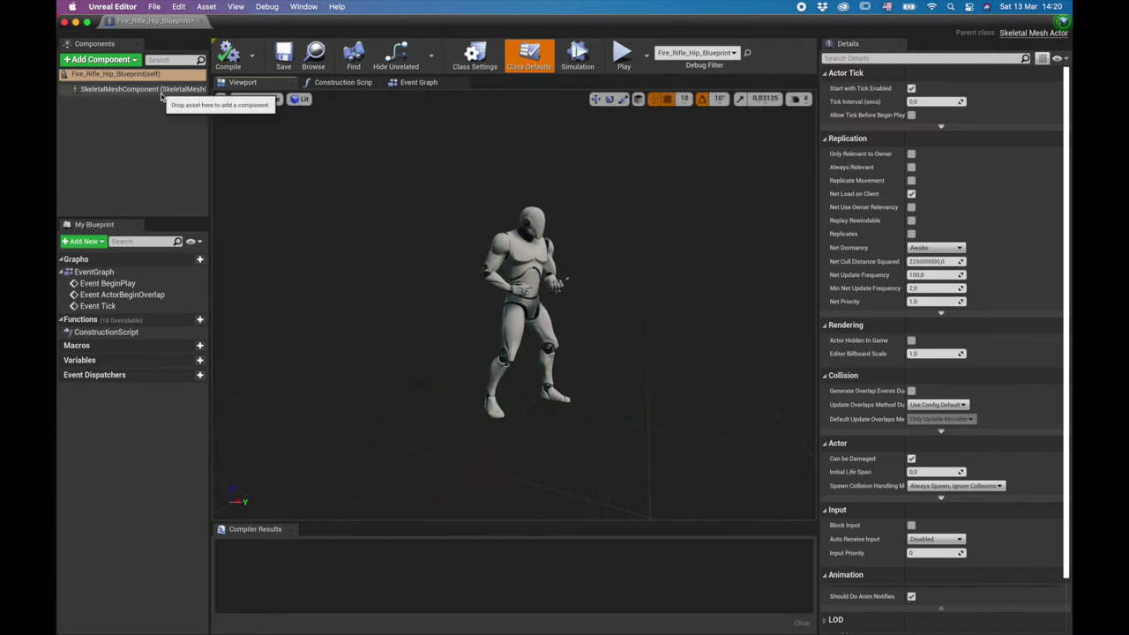
left_click(110, 92)
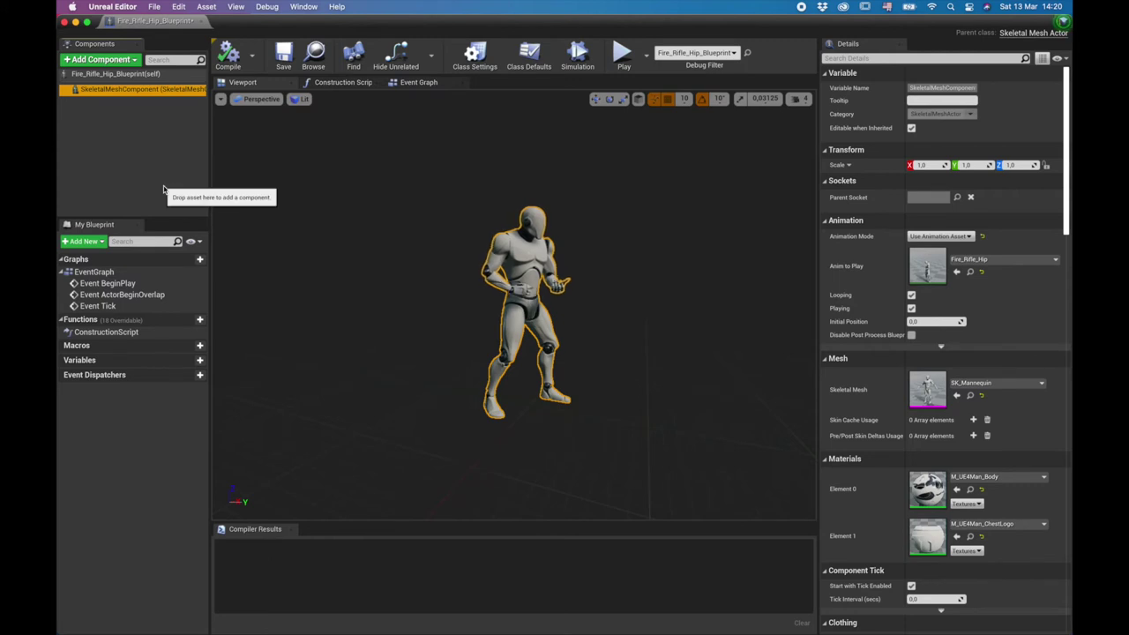
left_click(133, 60)
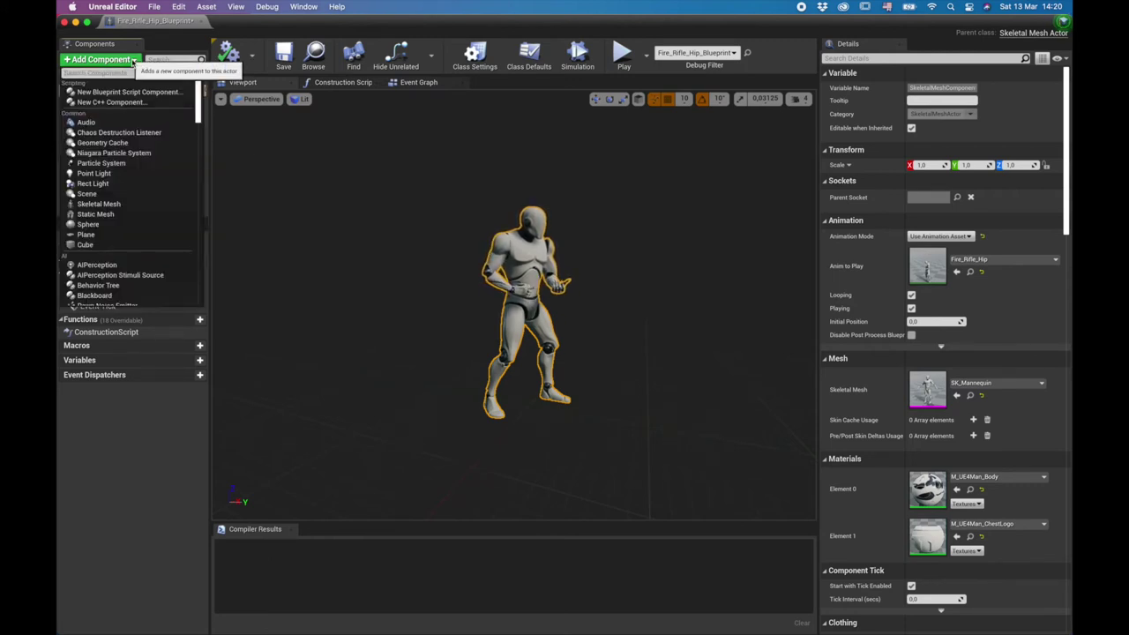
left_click(100, 205)
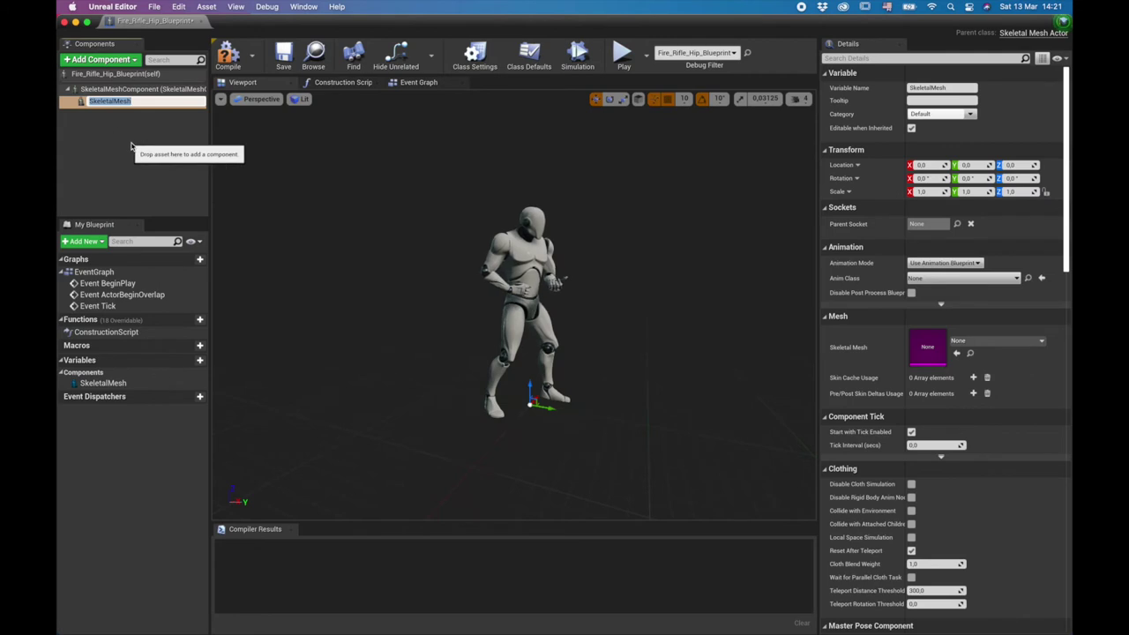
key("Return")
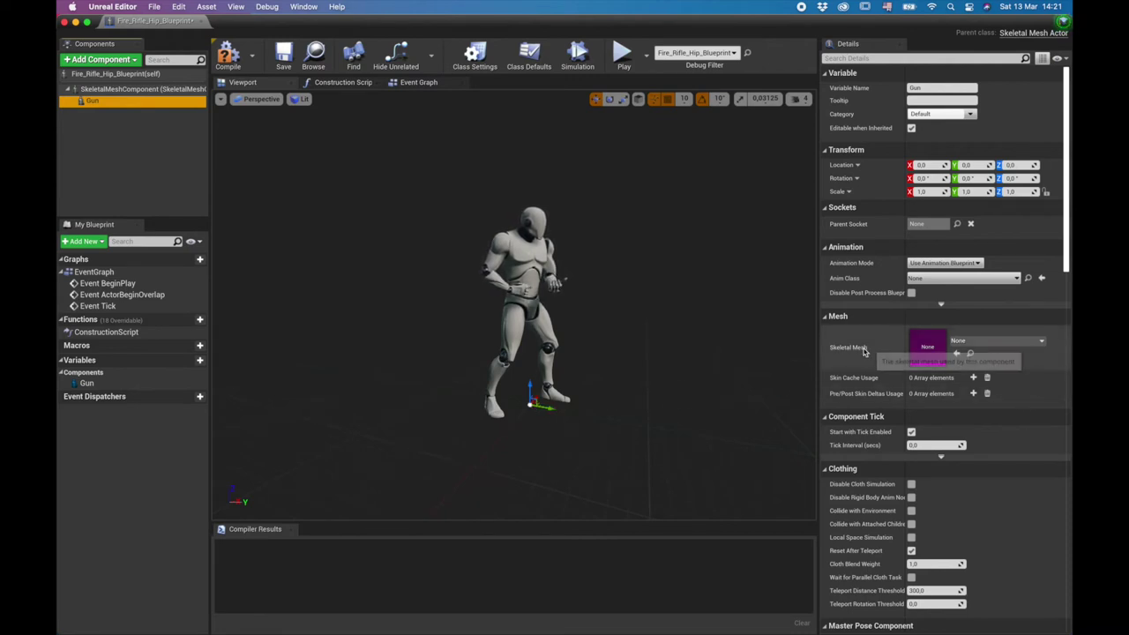
Assign SK_SMG_Phantom_New as the skeletal mesh of the Gun component.
left_click(1041, 342)
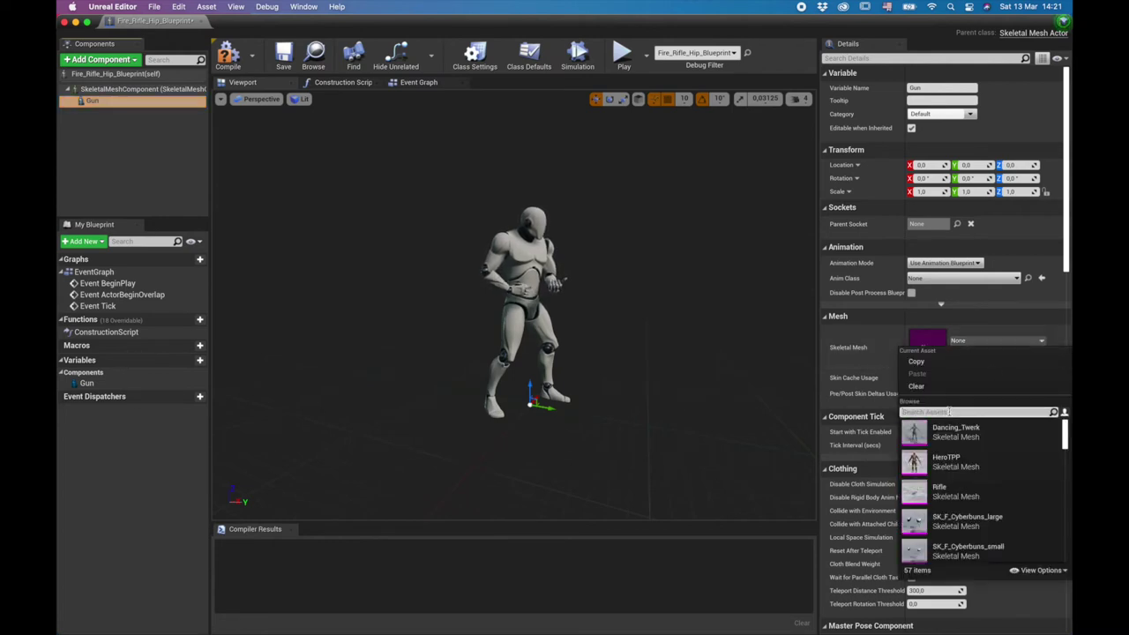
type("smg")
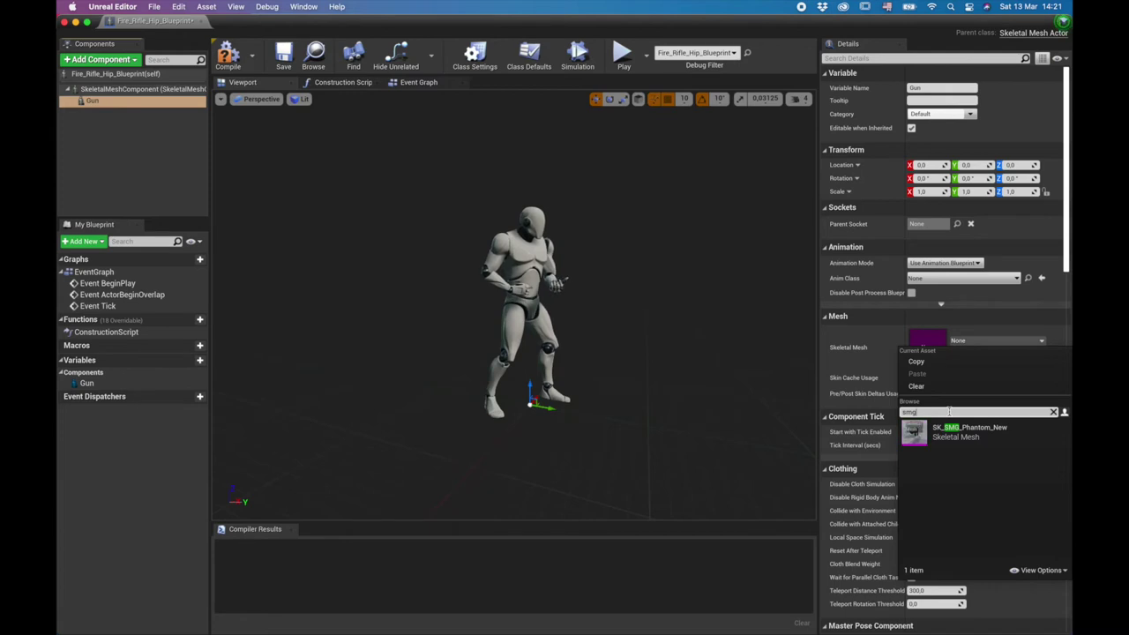
left_click(969, 434)
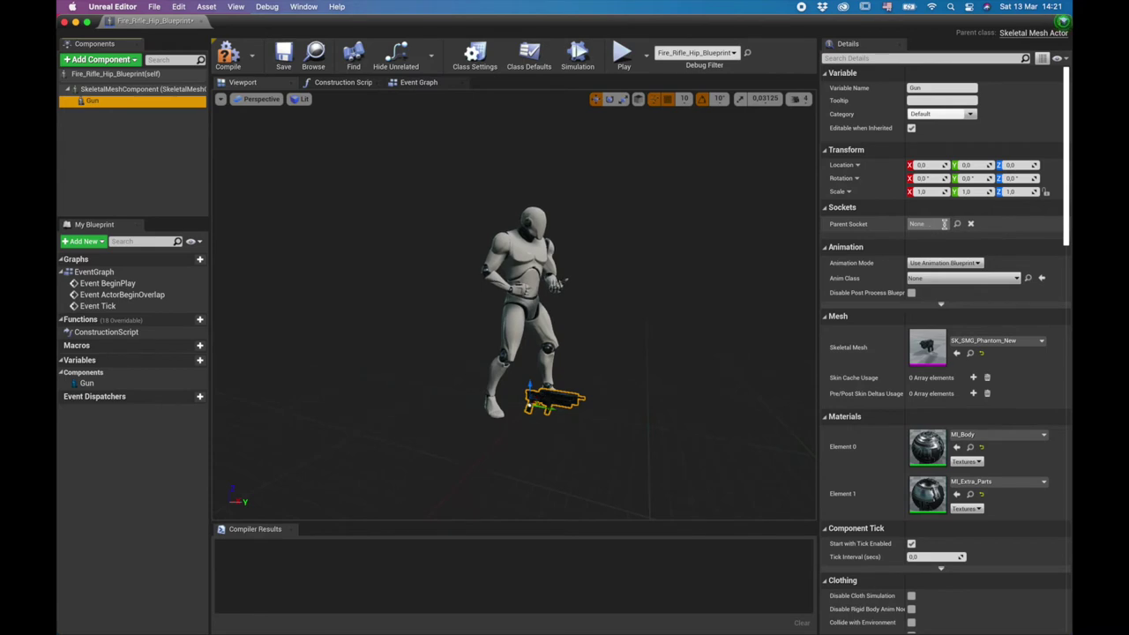
Set the Gun component's parent socket to hand_rSocket so the gun attaches to the mannequin's right hand.
left_click(957, 224)
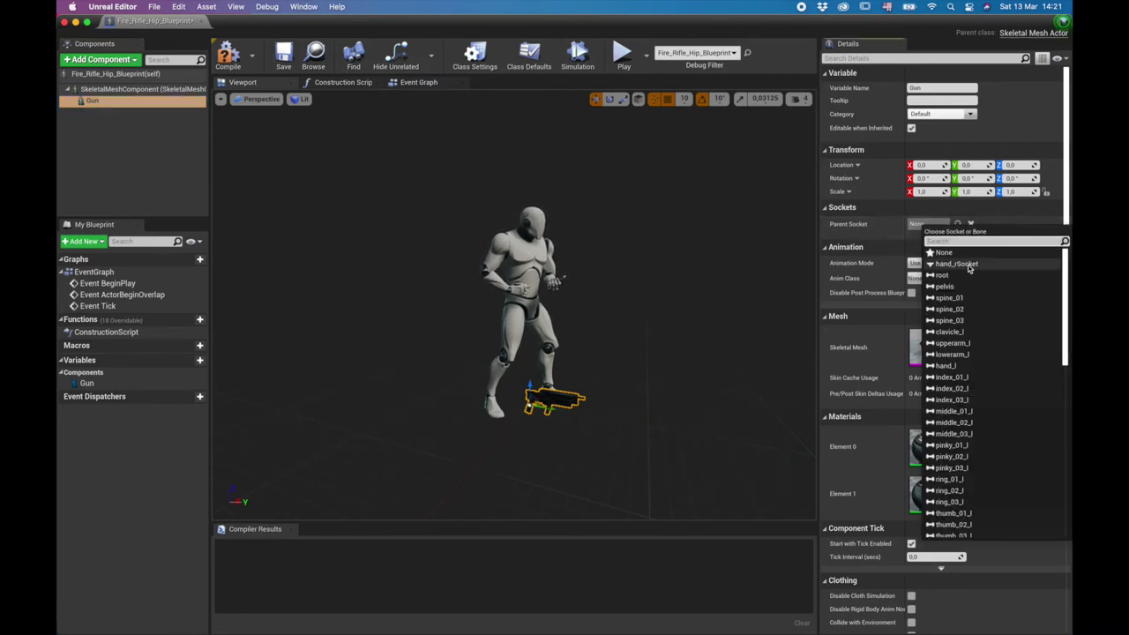
left_click(957, 264)
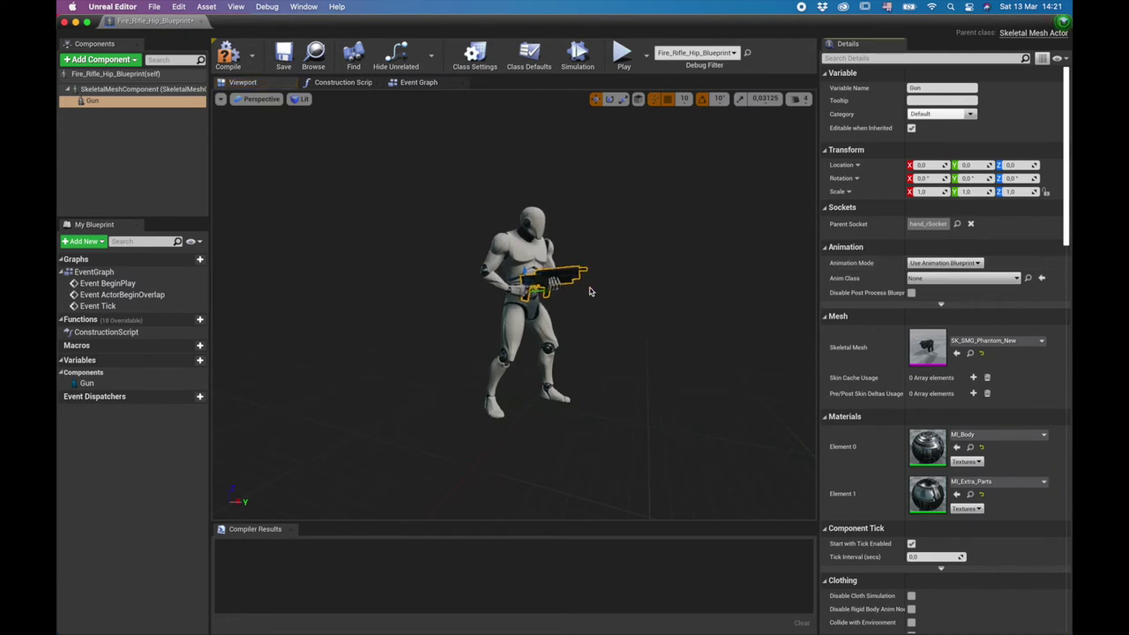
mouse_move(576, 269)
right_mouse_down()
mouse_move(520, 256)
mouse_move(577, 269)
right_mouse_up()
key("w")
key("s")
key("d")
key("a")
key("d")
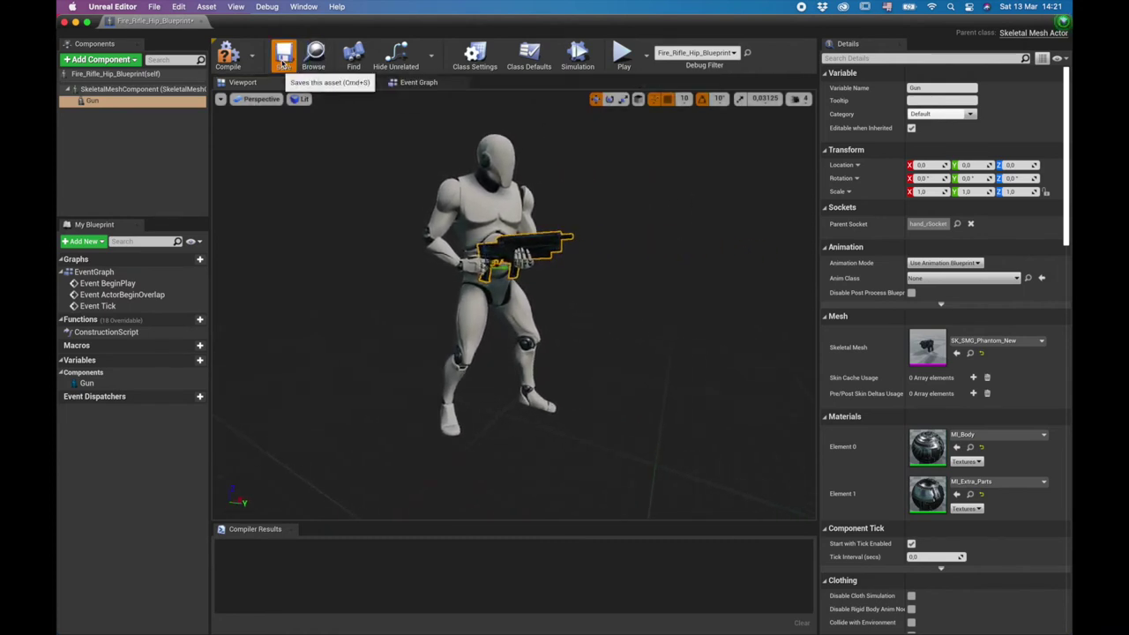
Compile and save Fire_Rifle_Hip_Blueprint, and close its editor to return to the level.
left_click(240, 59)
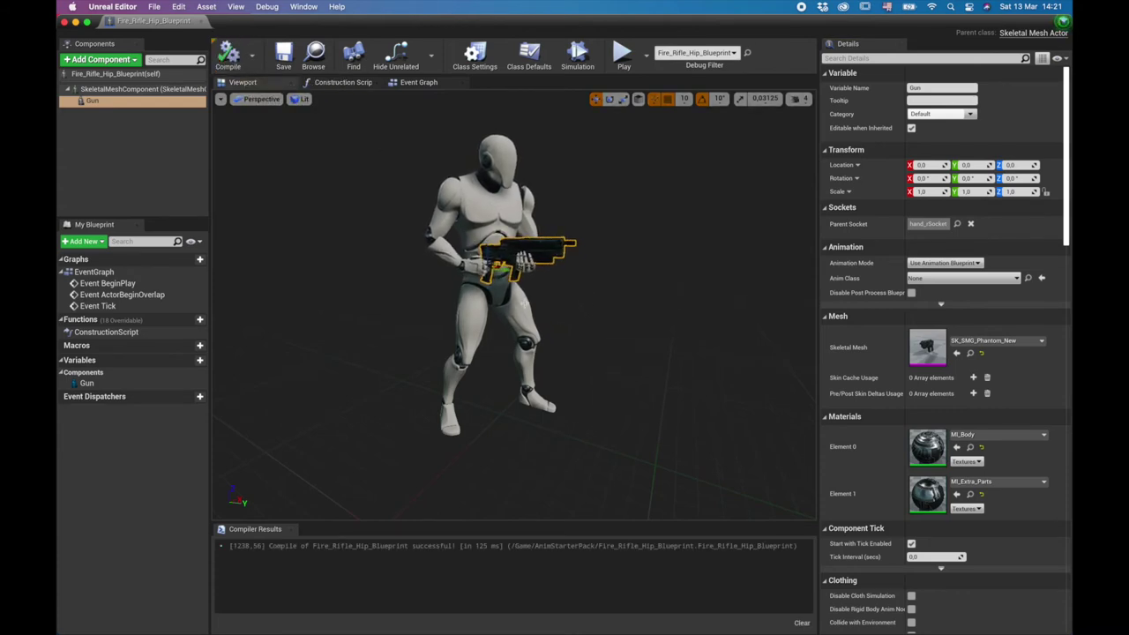
left_click(64, 21)
right_click_drag(562, 276, 531, 277)
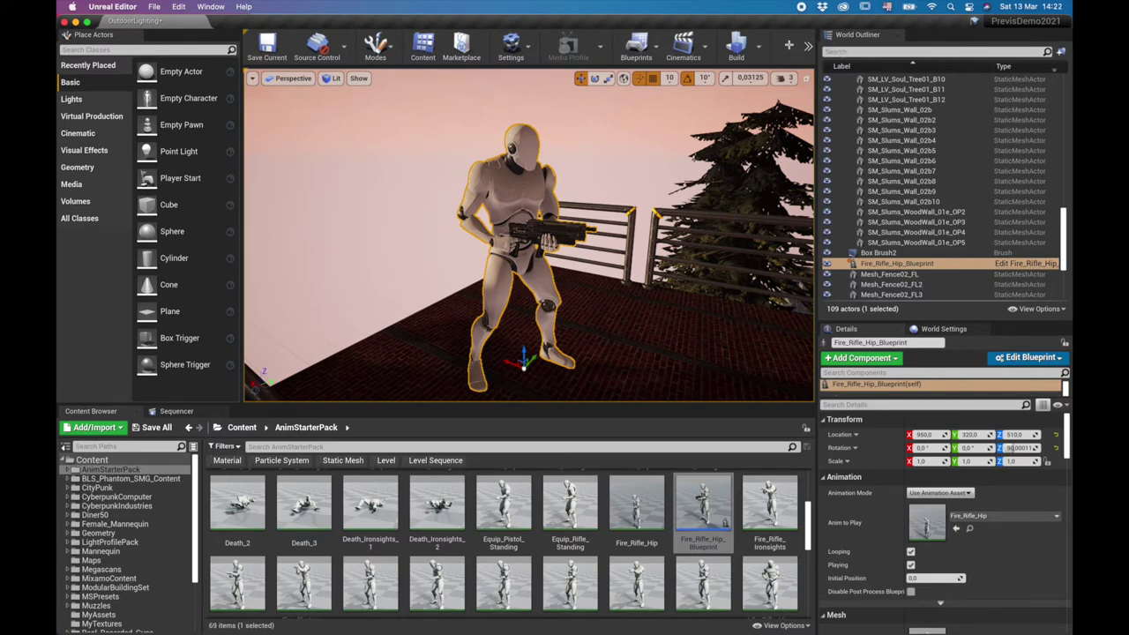
Play-test the level and examine how the submachine gun sits in the firing mannequin's hands.
left_click(807, 51)
left_click(808, 51)
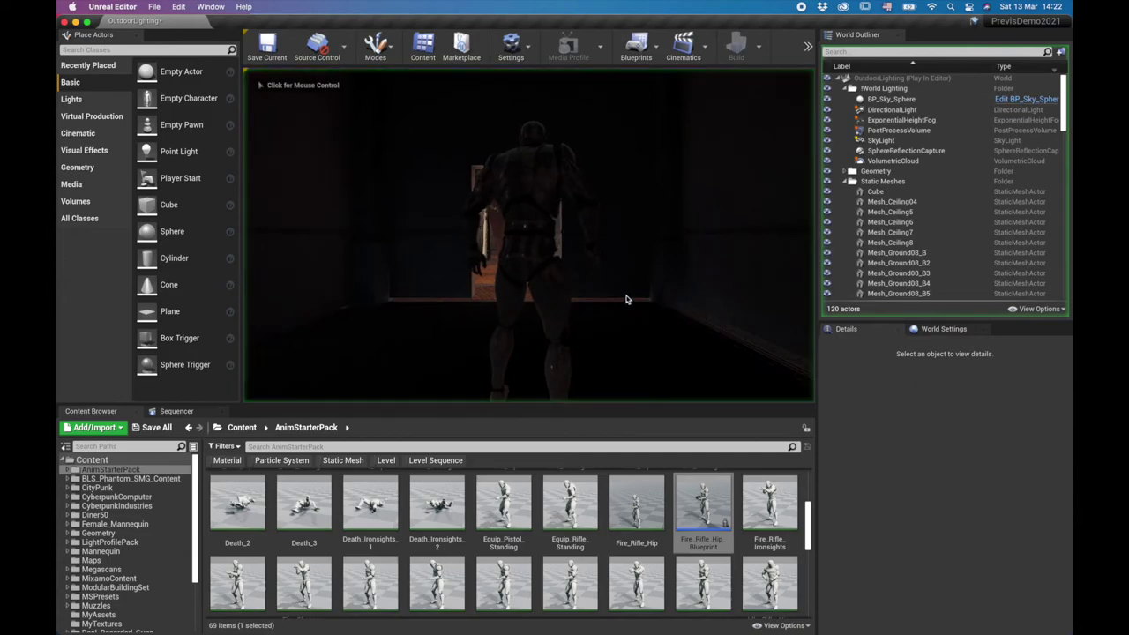
left_click(638, 295)
key("w")
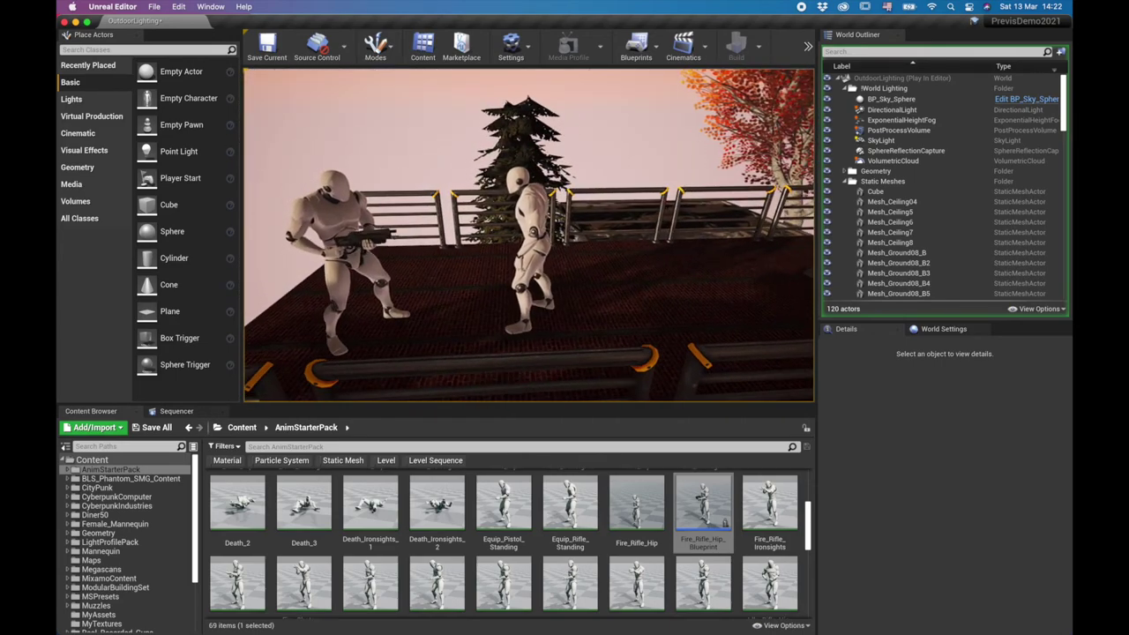
key("Escape")
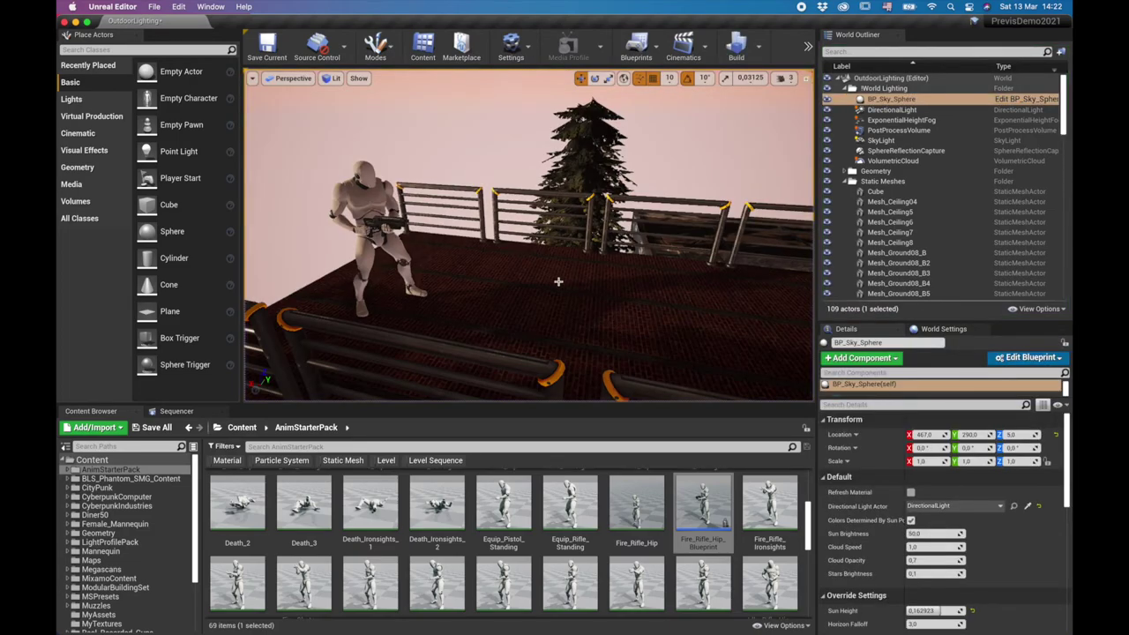
mouse_move(563, 269)
right_mouse_down()
mouse_move(767, 296)
mouse_move(564, 282)
mouse_move(560, 266)
right_mouse_up()
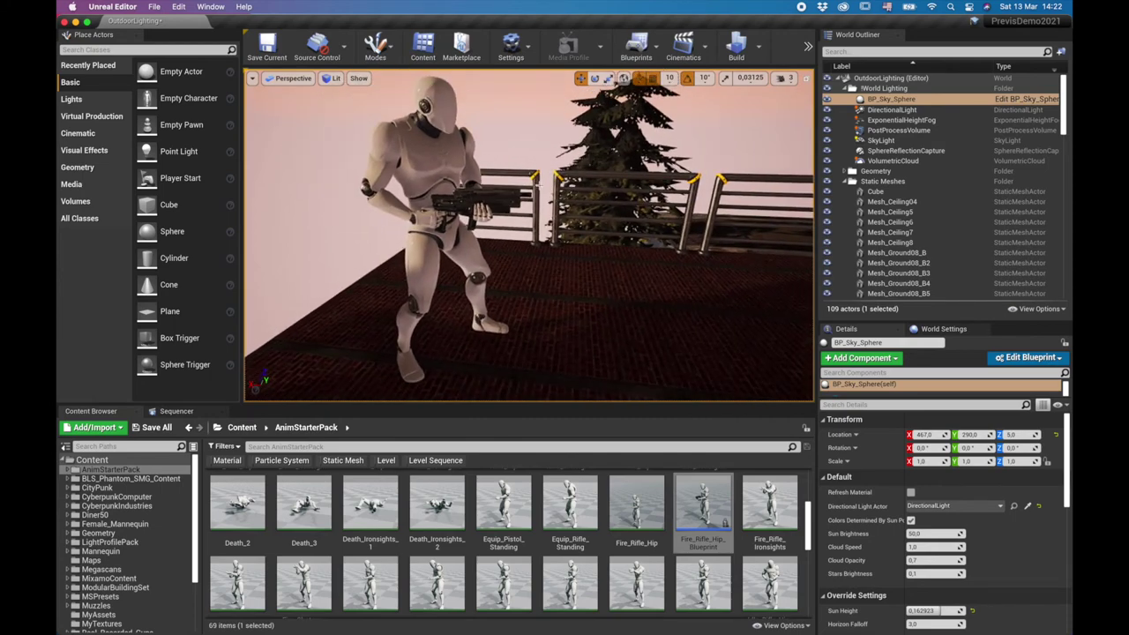
mouse_move(462, 185)
right_mouse_down()
mouse_move(463, 196)
mouse_move(463, 185)
right_mouse_up()
right_click_drag(530, 273, 530, 274)
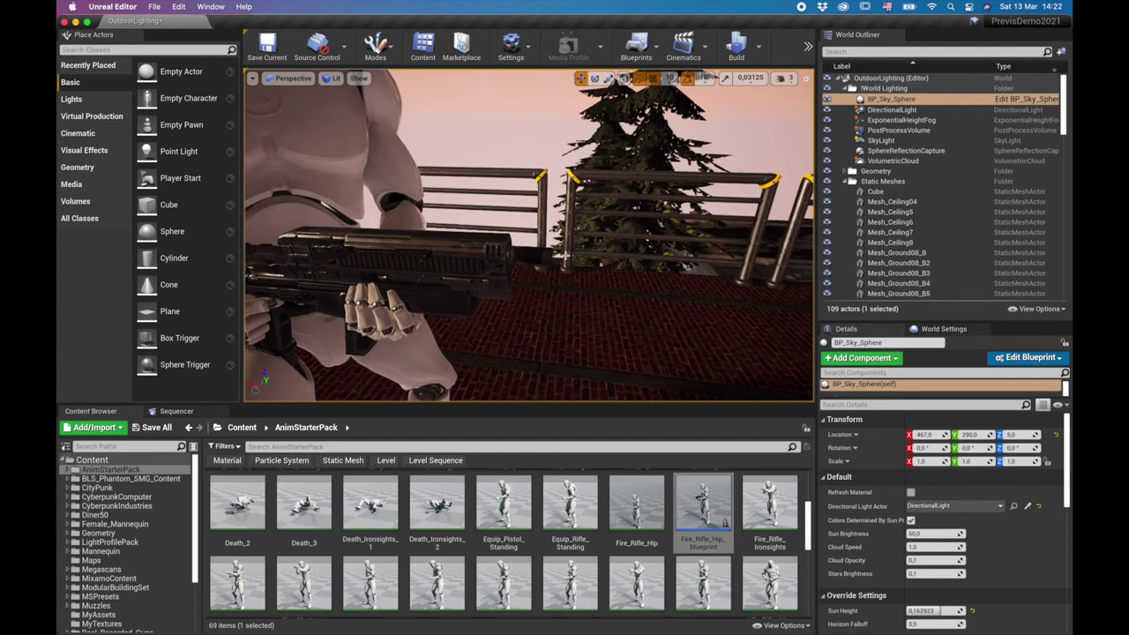
right_click_drag(588, 259, 620, 283)
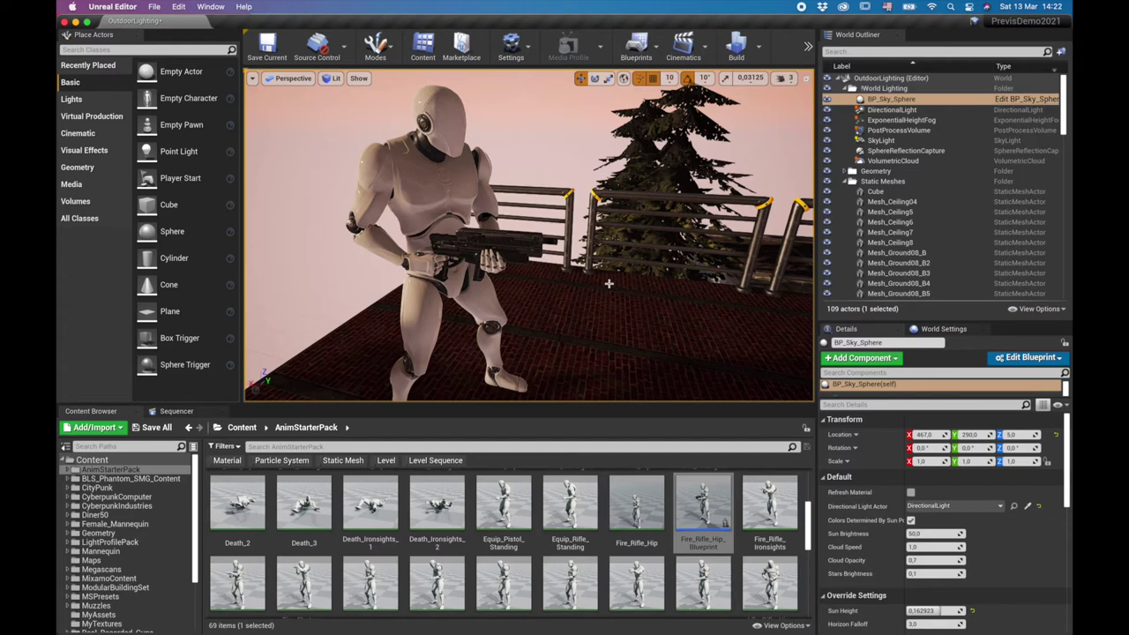
Open the Muzzles content folder and select the armed mannequin in the level.
scroll(167, 529, "down", 1)
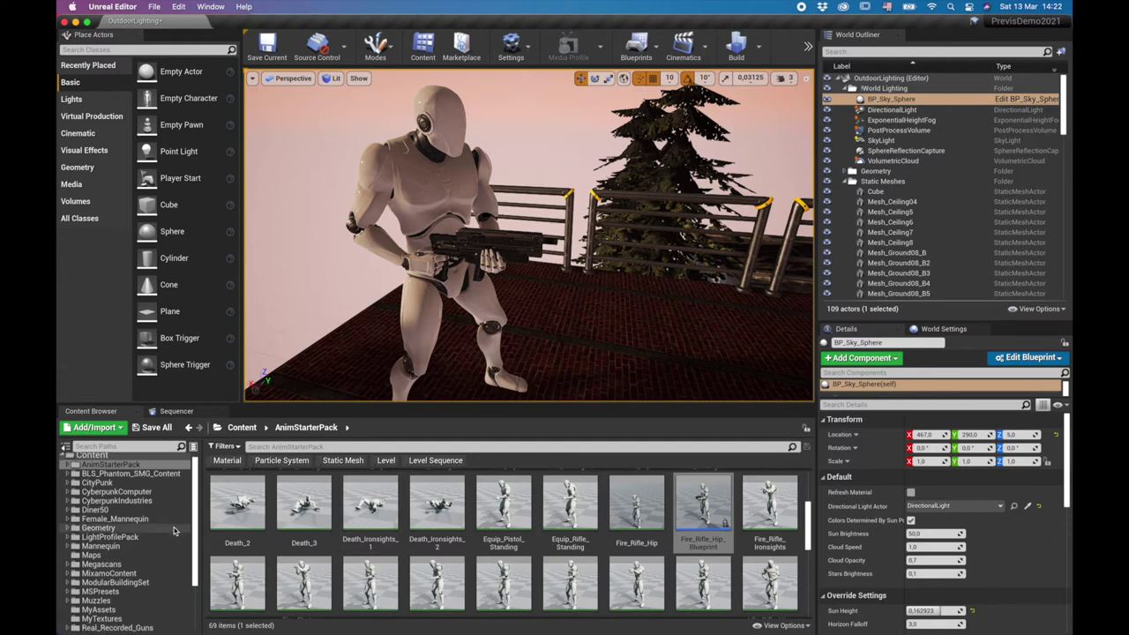
scroll(168, 529, "down", 4)
scroll(99, 521, "down", 3)
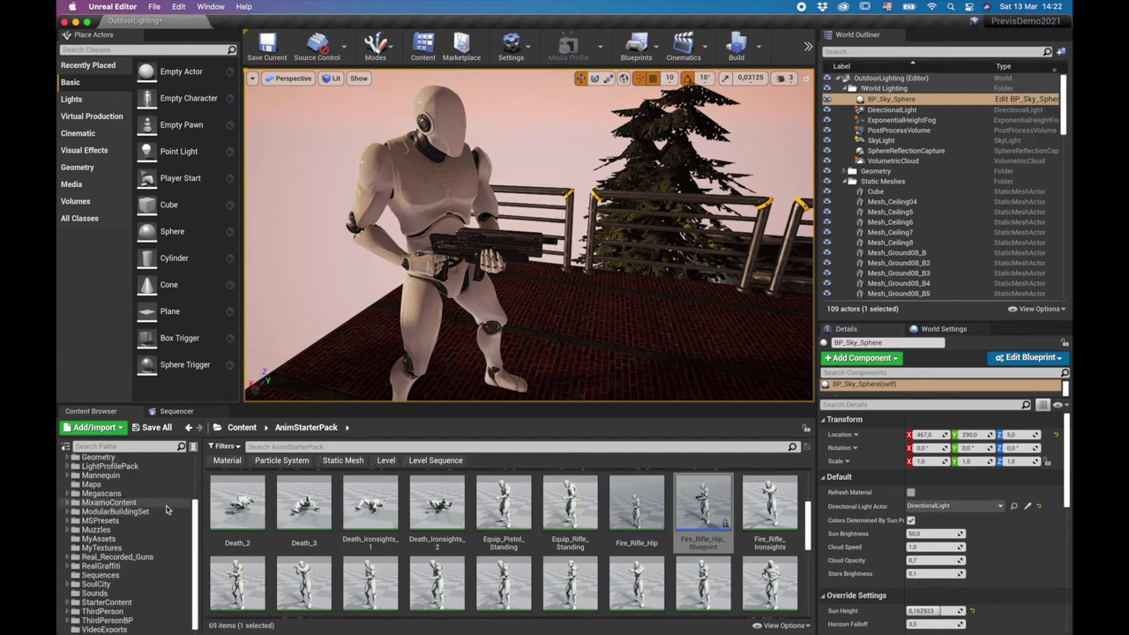
left_click(97, 529)
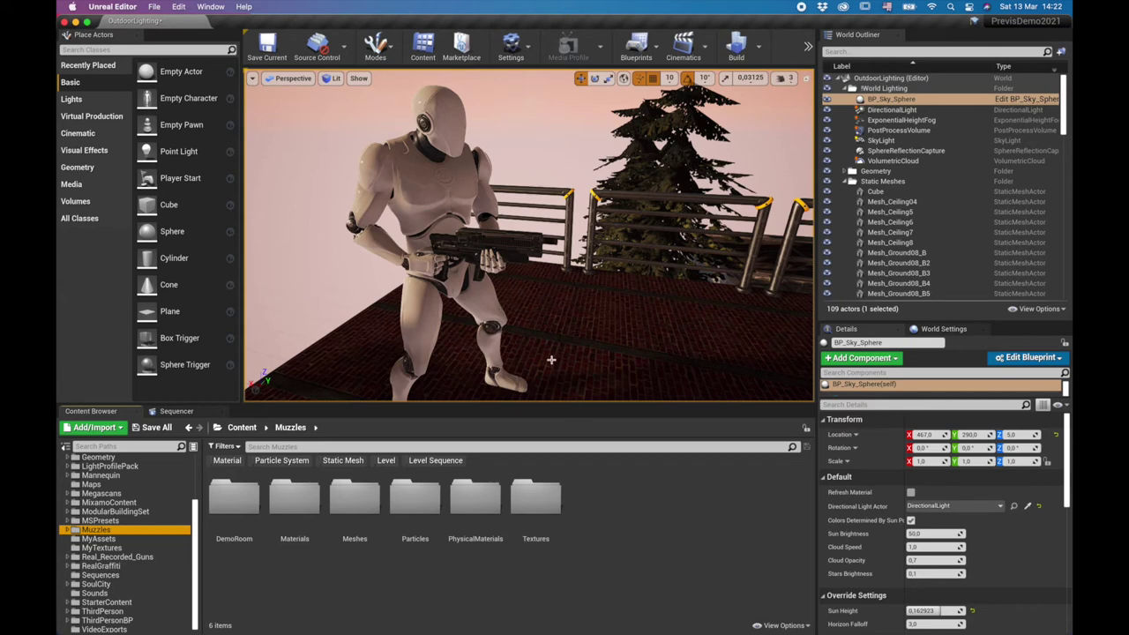
left_click(511, 253)
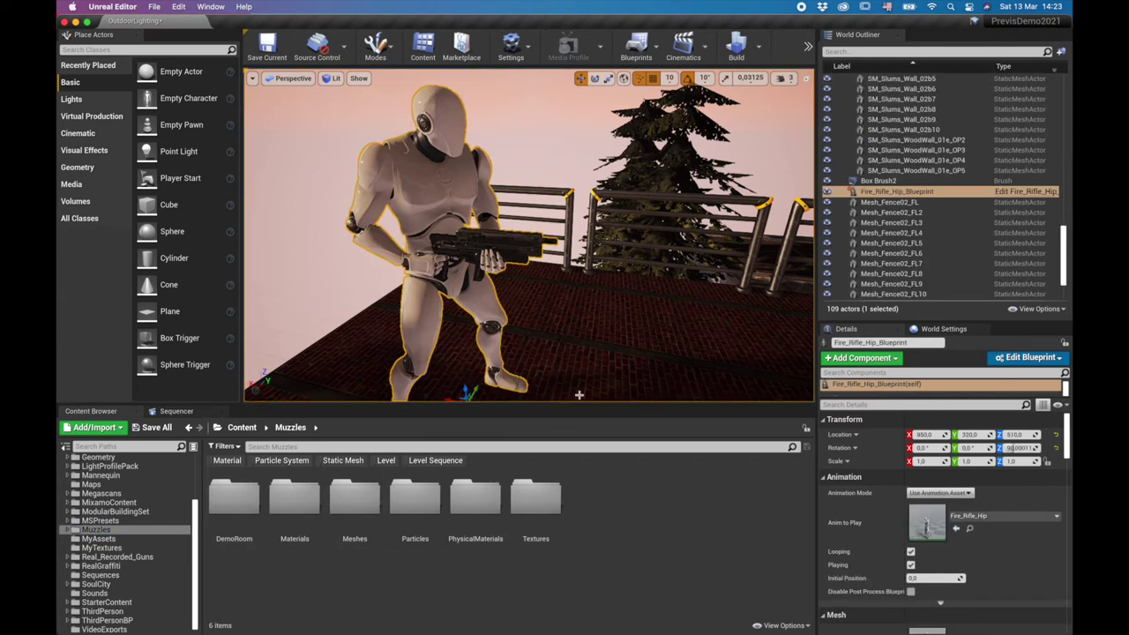
Search the whole Content folder for "smg" and open the SK_SMG_Phantom_New skeletal mesh.
scroll(132, 529, "up", 3)
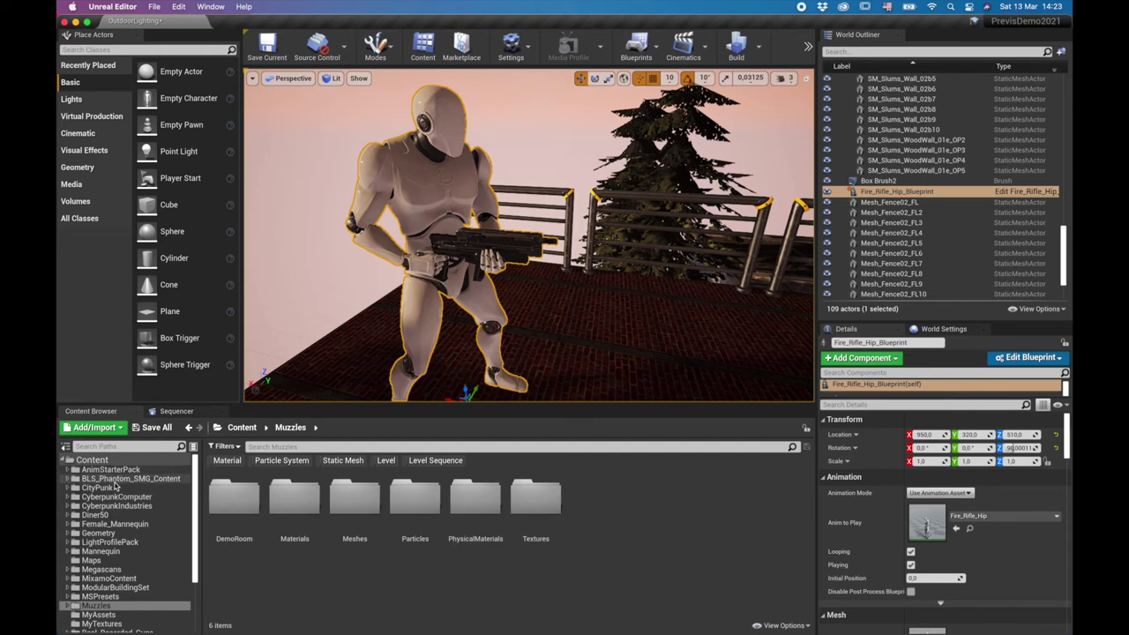
scroll(115, 582, "down", 3)
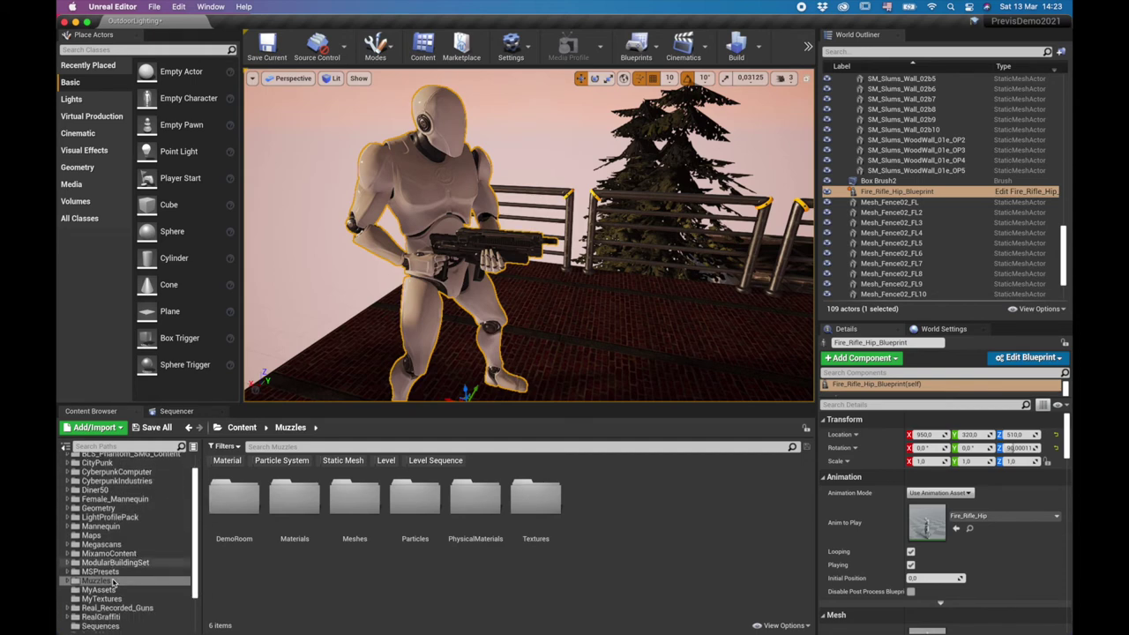
scroll(134, 588, "up", 3)
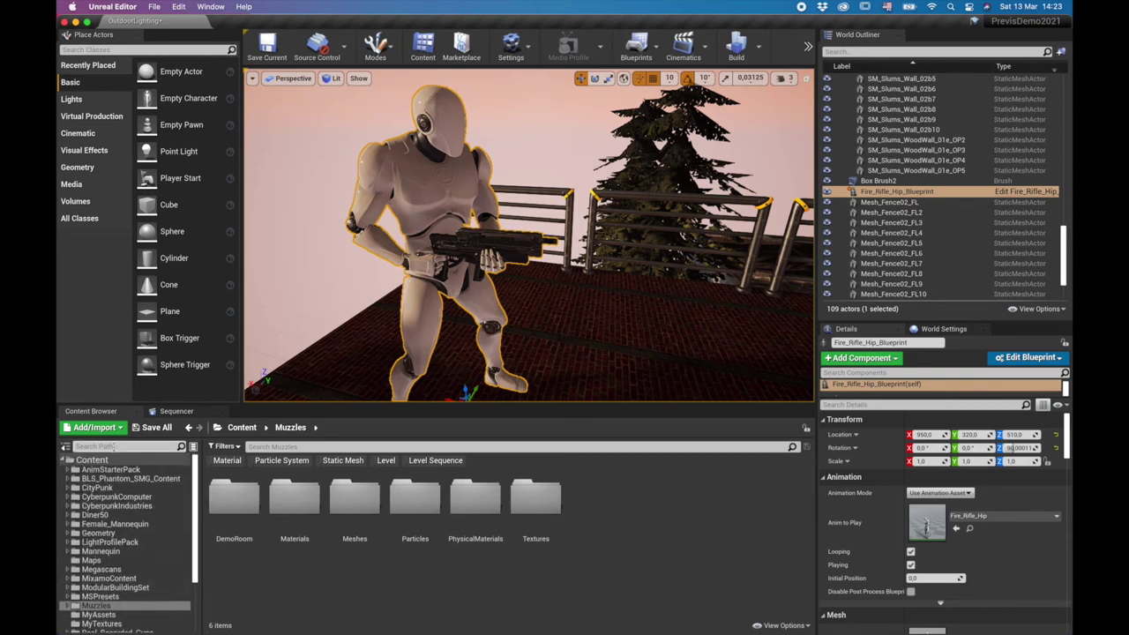
left_click(324, 448)
type("smg")
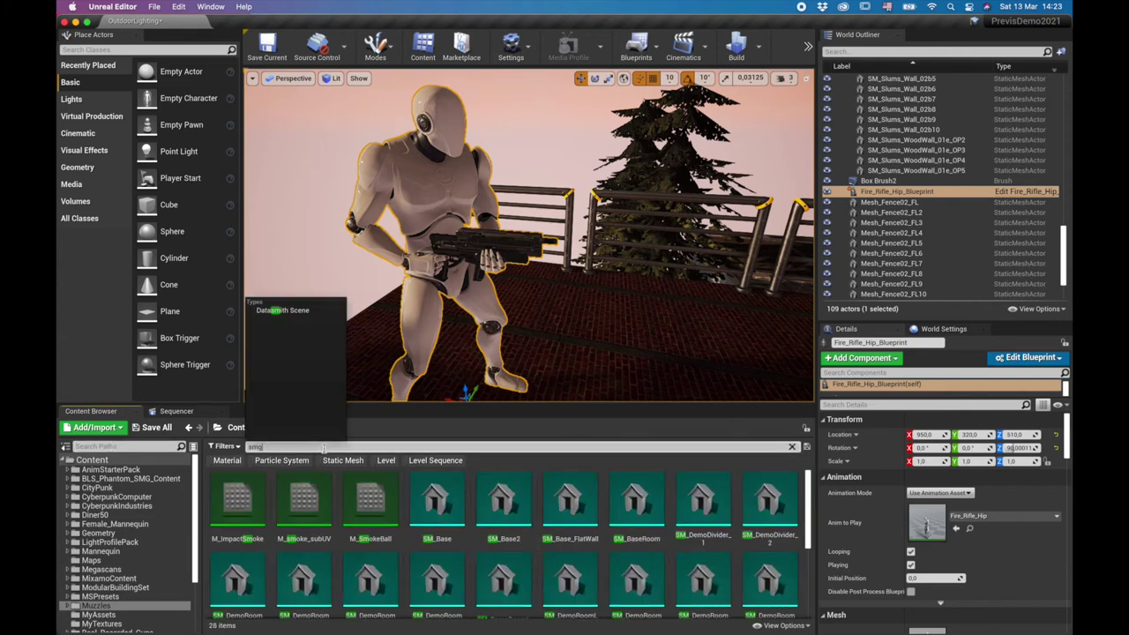
left_click(152, 463)
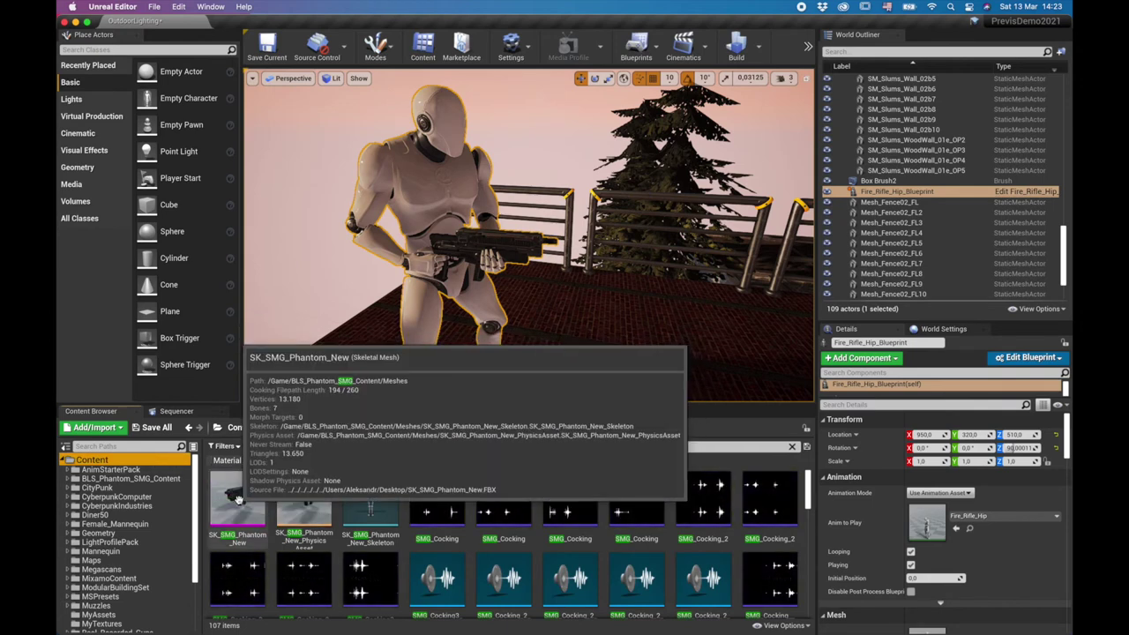
left_click(237, 500)
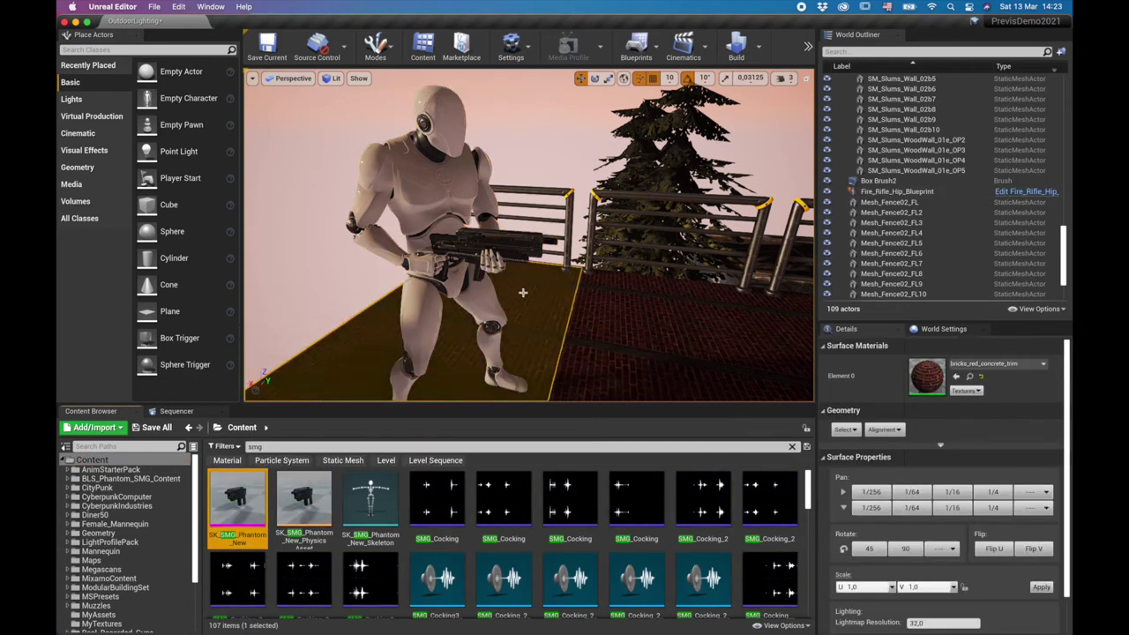
double_click(233, 497)
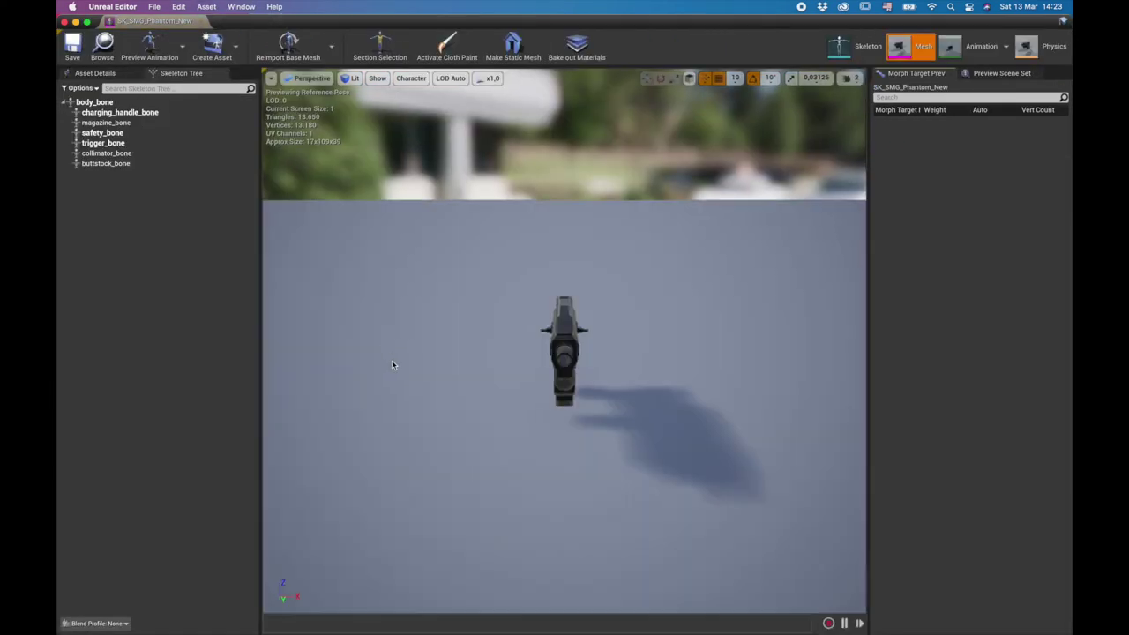
Examine where each bone sits on the gun, from body_bone and charging_handle_bone through buttstock_bone.
mouse_move(478, 337)
right_mouse_down()
mouse_move(617, 350)
mouse_move(478, 337)
right_mouse_up()
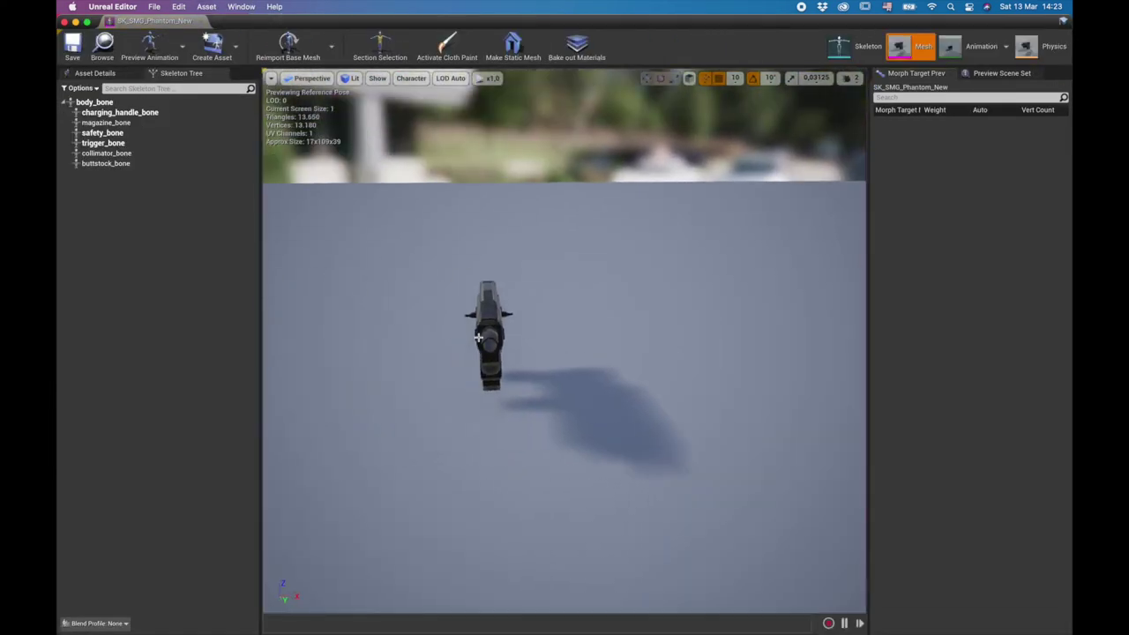
left_click(494, 372)
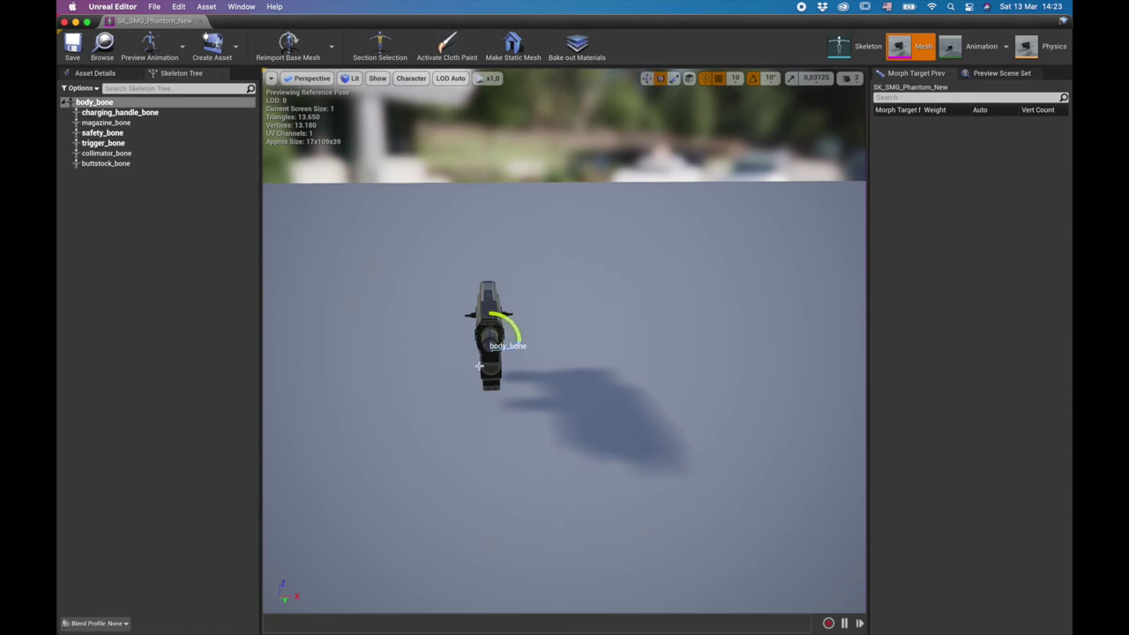
left_click_drag(479, 360, 704, 330, "alt")
left_click_drag(452, 378, 446, 376, "alt")
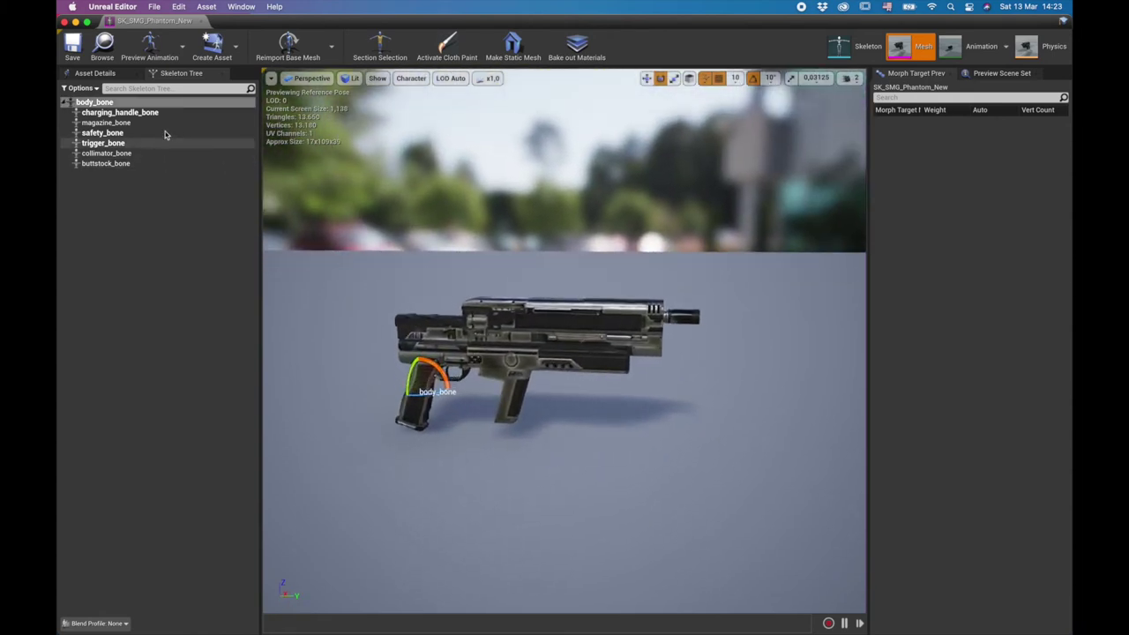
left_click(132, 112)
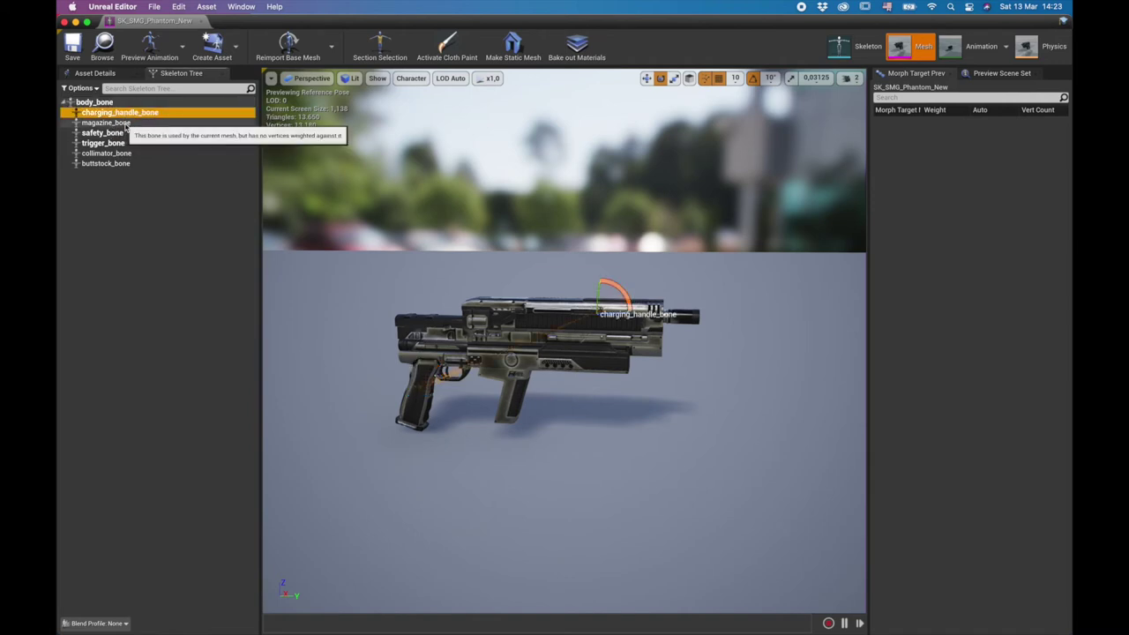
left_click(119, 122)
left_click(115, 132)
left_click(113, 143)
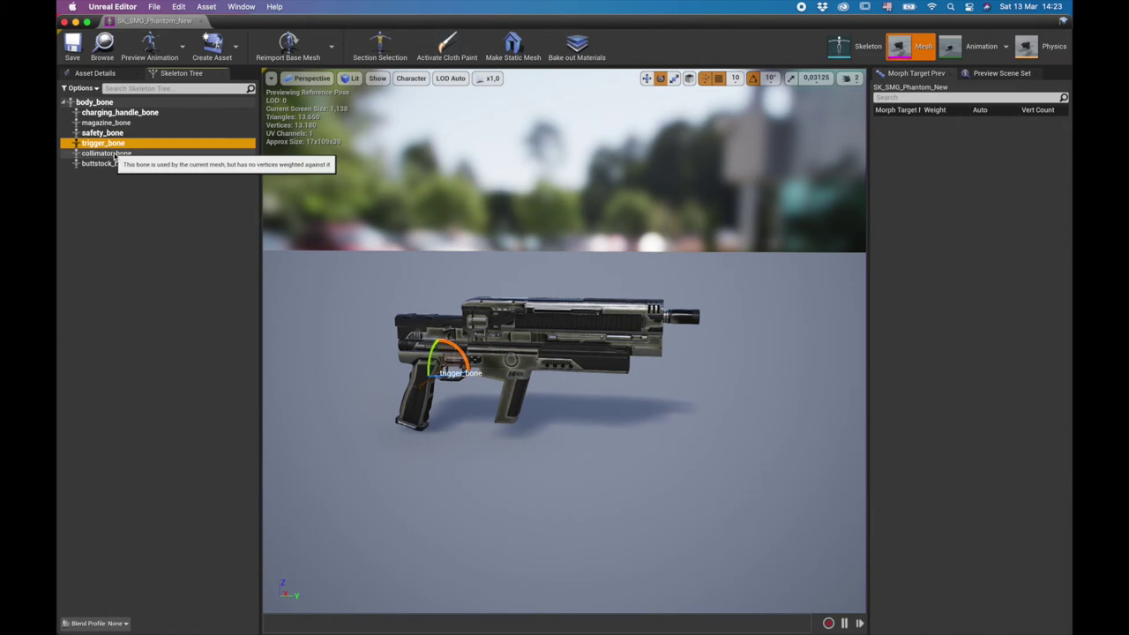
left_click(112, 154)
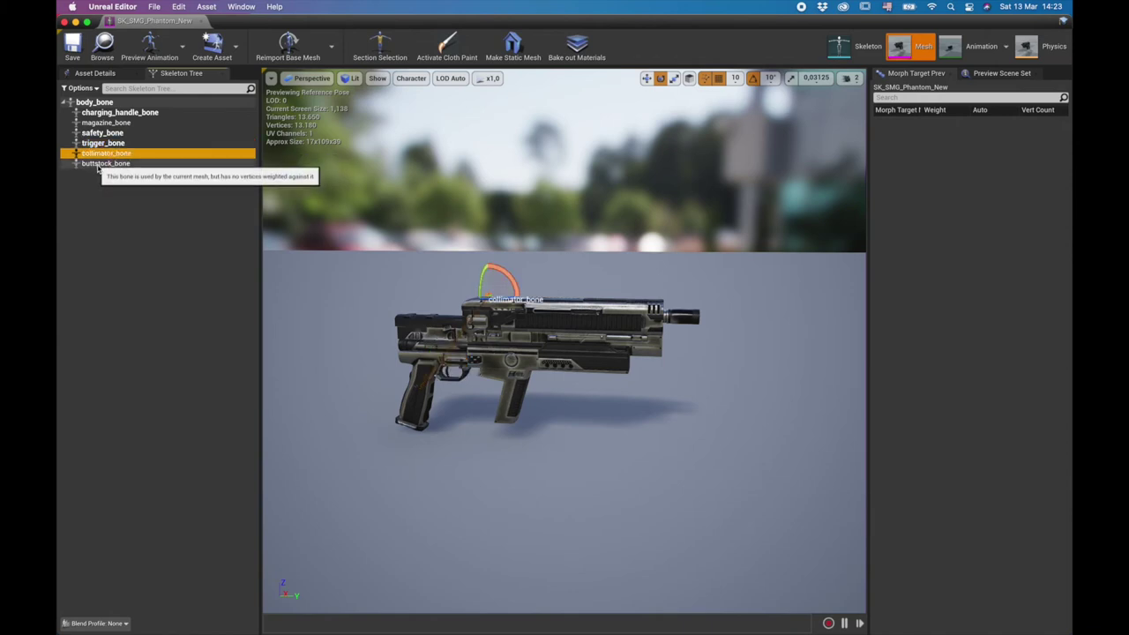
left_click(99, 164)
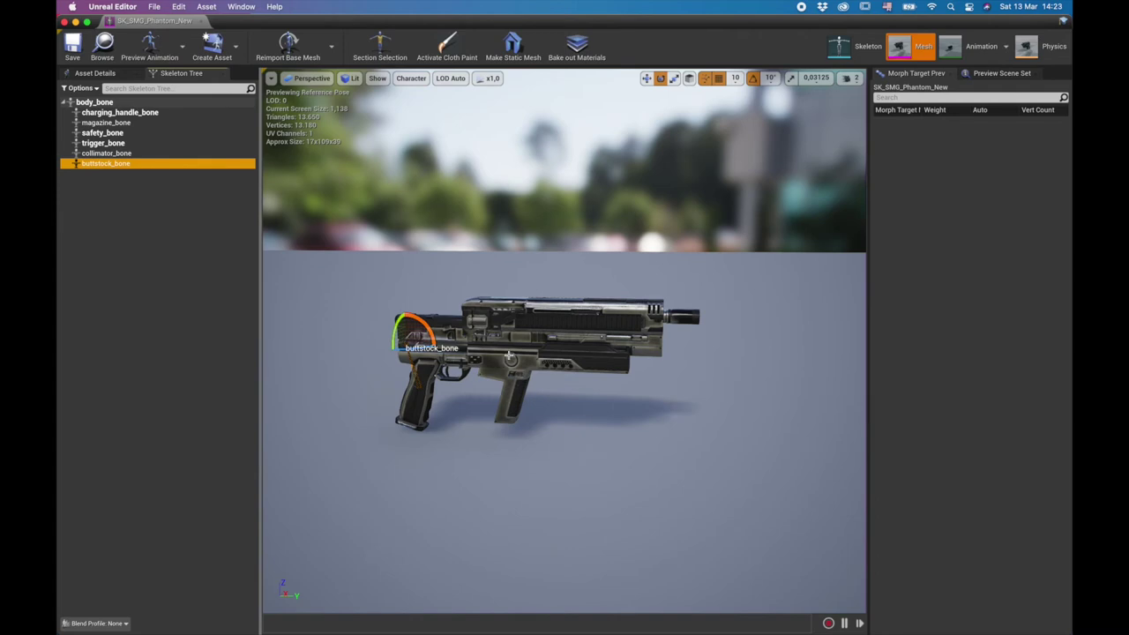
Add a socket to the gun's buttstock_bone.
right_click_drag(598, 352, 583, 379)
mouse_move(421, 266)
right_mouse_down()
mouse_move(434, 295)
mouse_move(422, 266)
right_mouse_up()
left_click(156, 168)
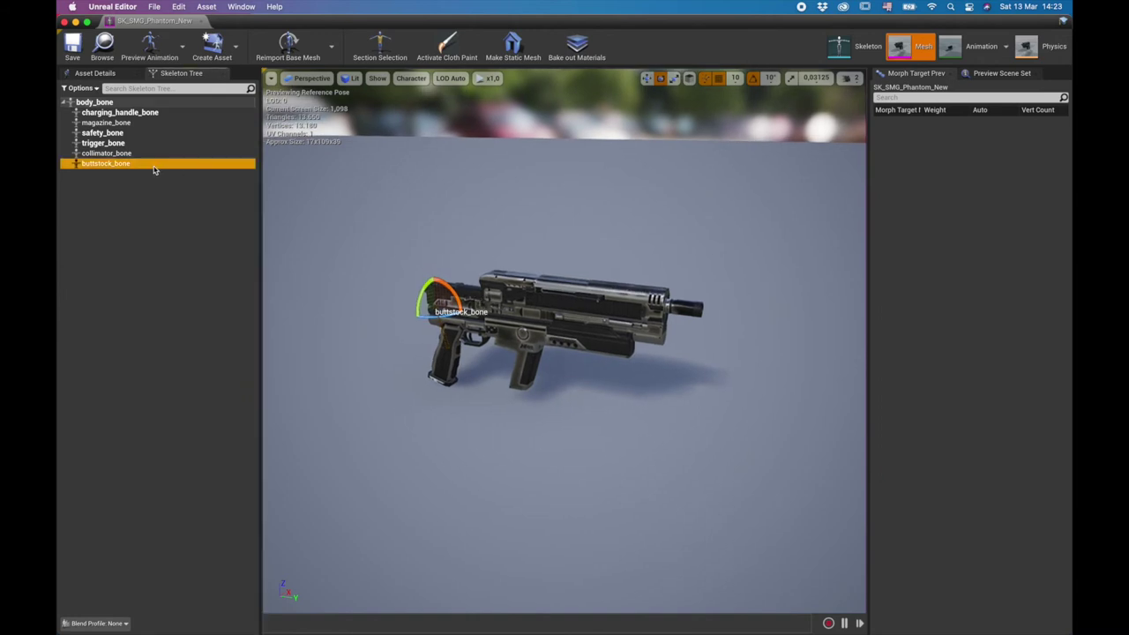
right_click(153, 169)
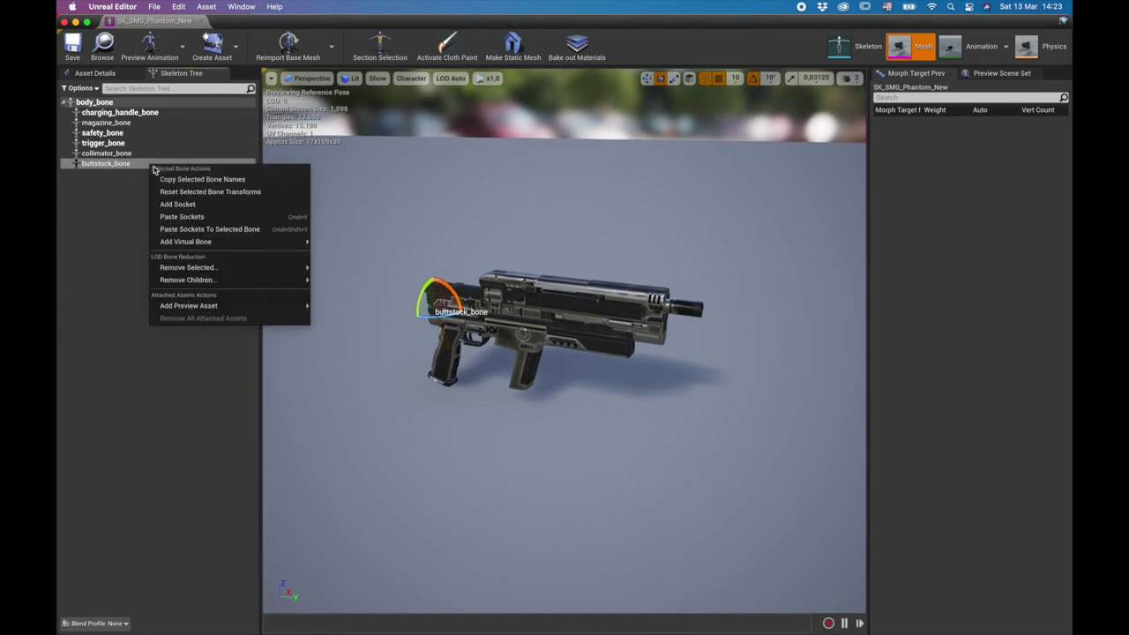
left_click(189, 208)
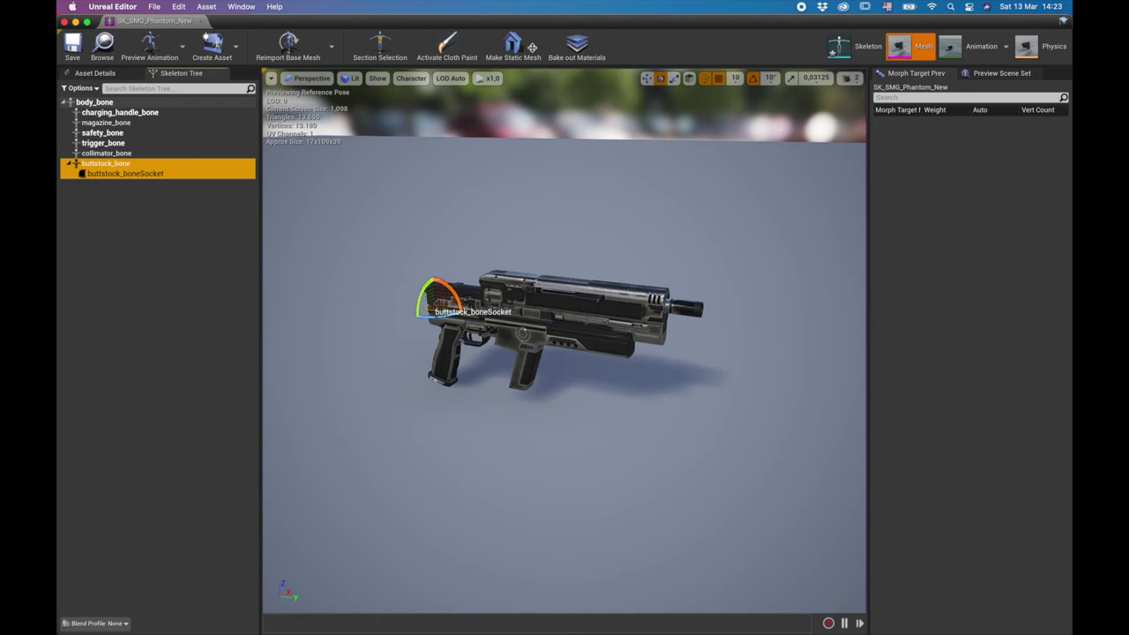
Move the buttstock_bone socket forward to the tip of the gun's barrel and check its alignment.
left_click(647, 78)
right_click_drag(499, 286, 502, 313)
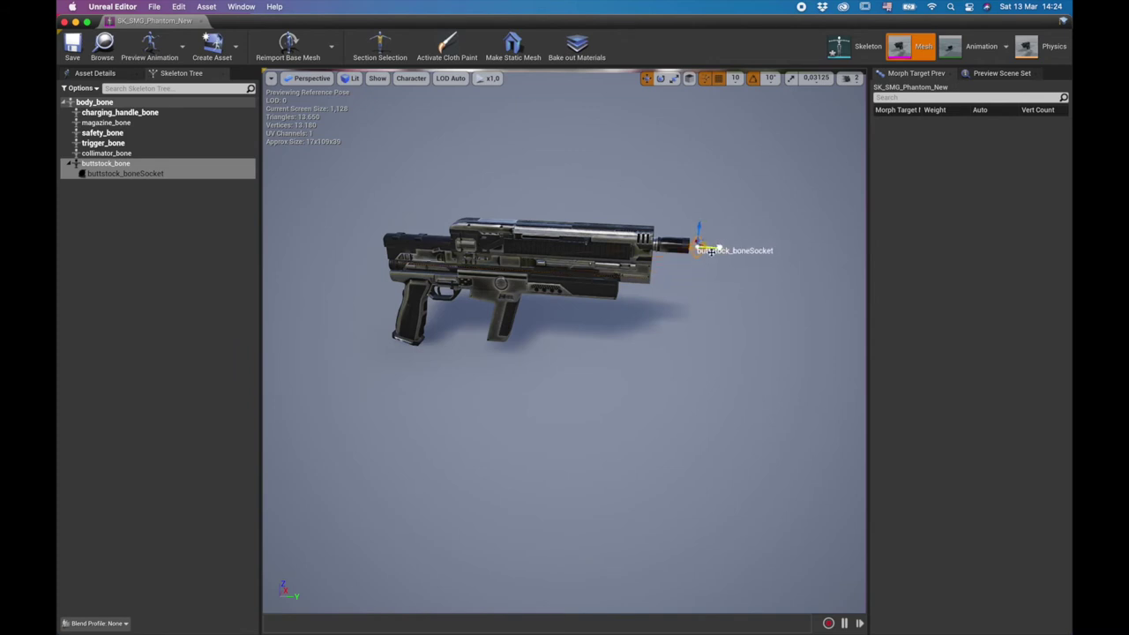
right_click_drag(565, 353, 358, 391)
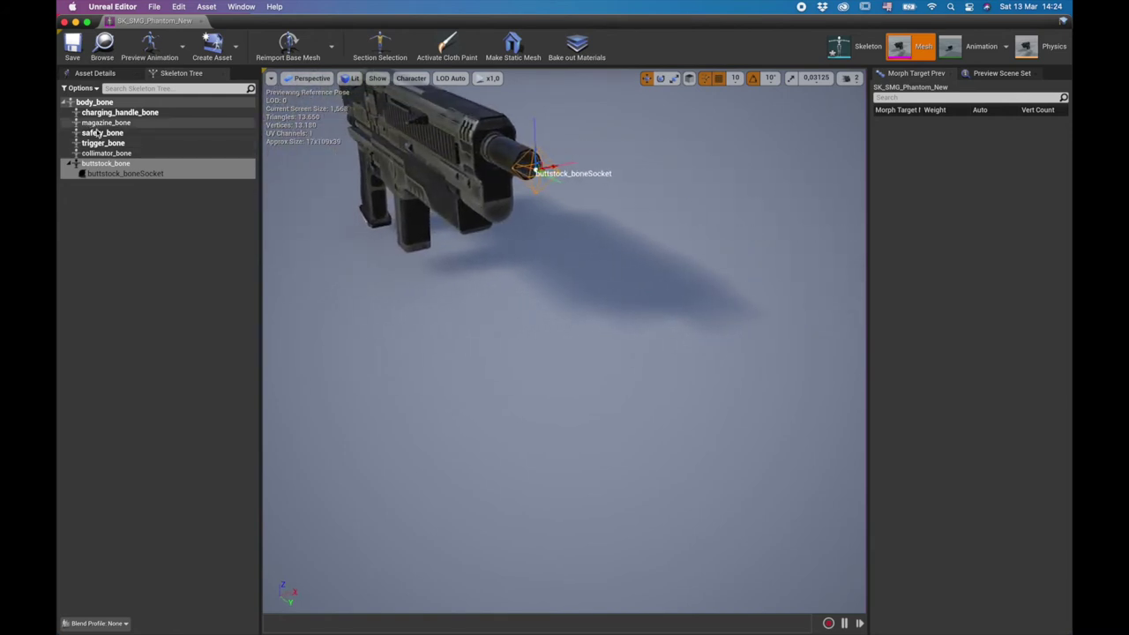
right_click_drag(529, 353, 552, 402)
left_click_drag(510, 134, 666, 221)
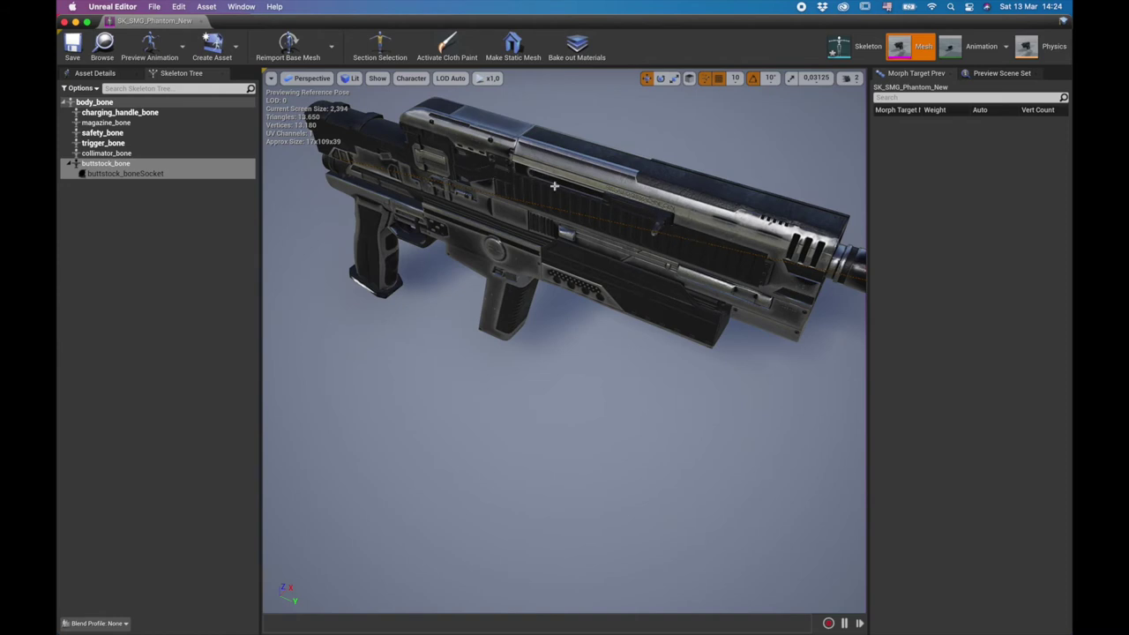
Bring up the preview assets that can be attached to the buttstock_boneSocket socket.
key("f")
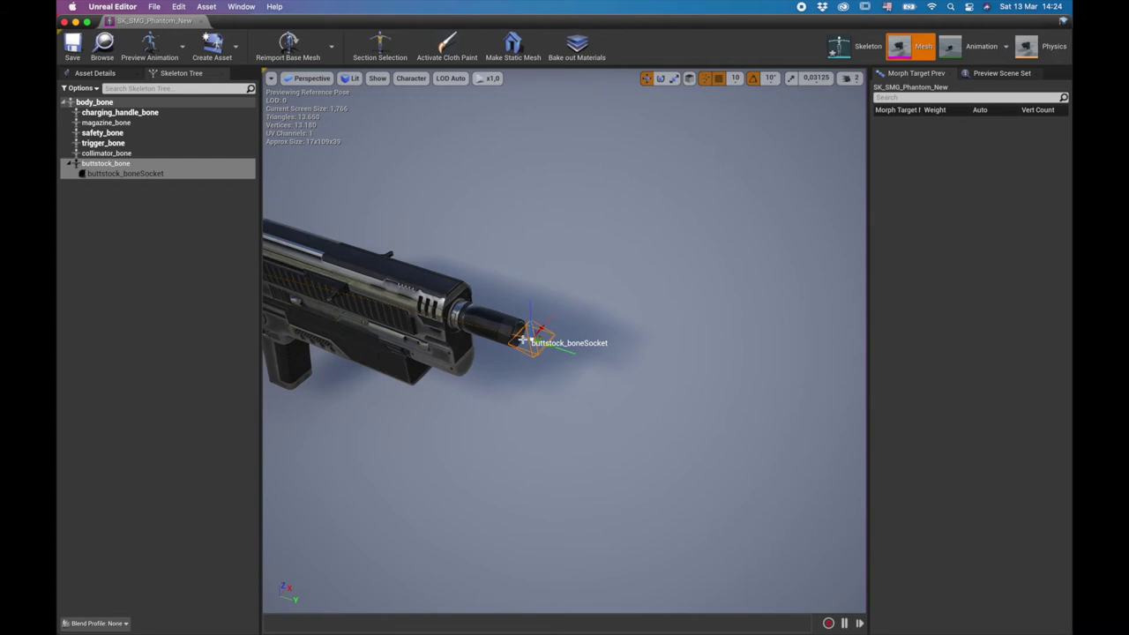
left_click(125, 174)
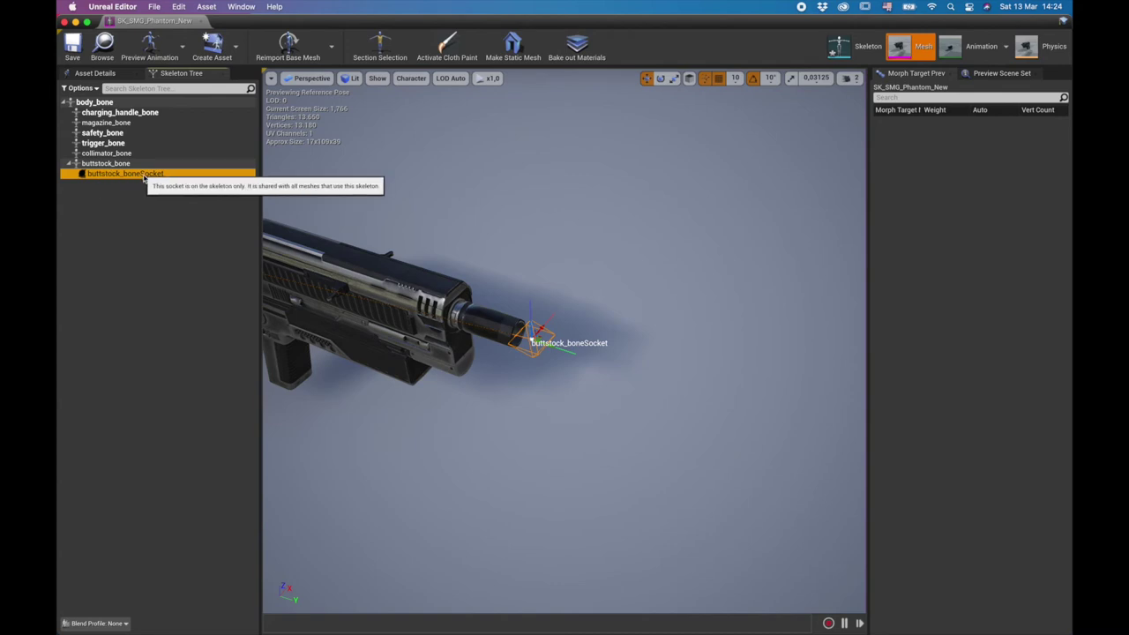
right_click(144, 178)
mouse_move(194, 304)
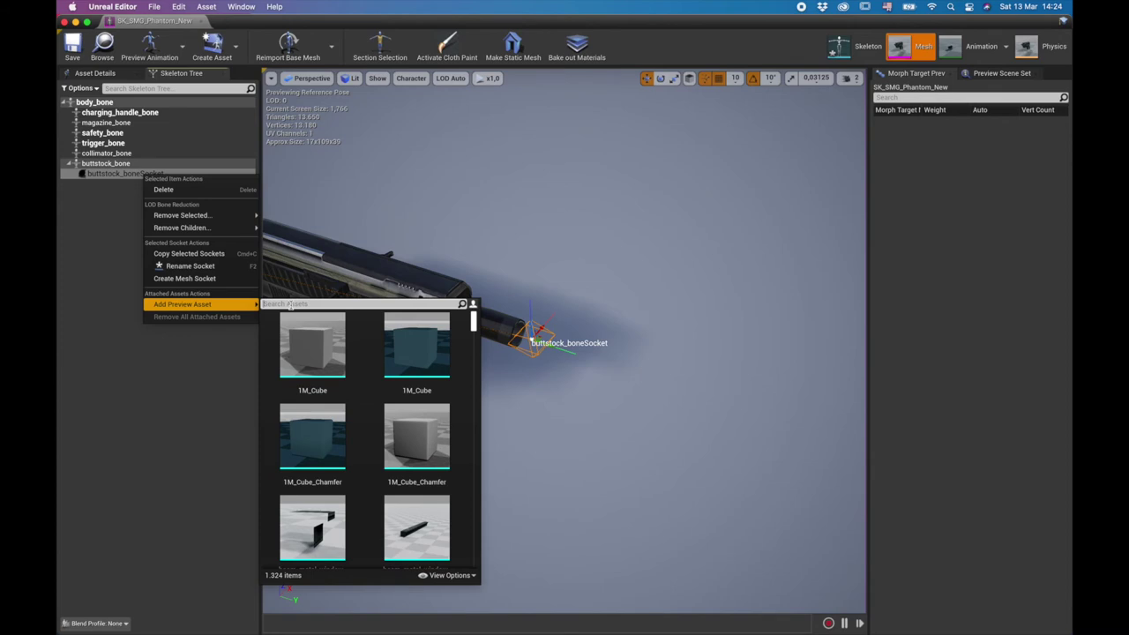
type("flare")
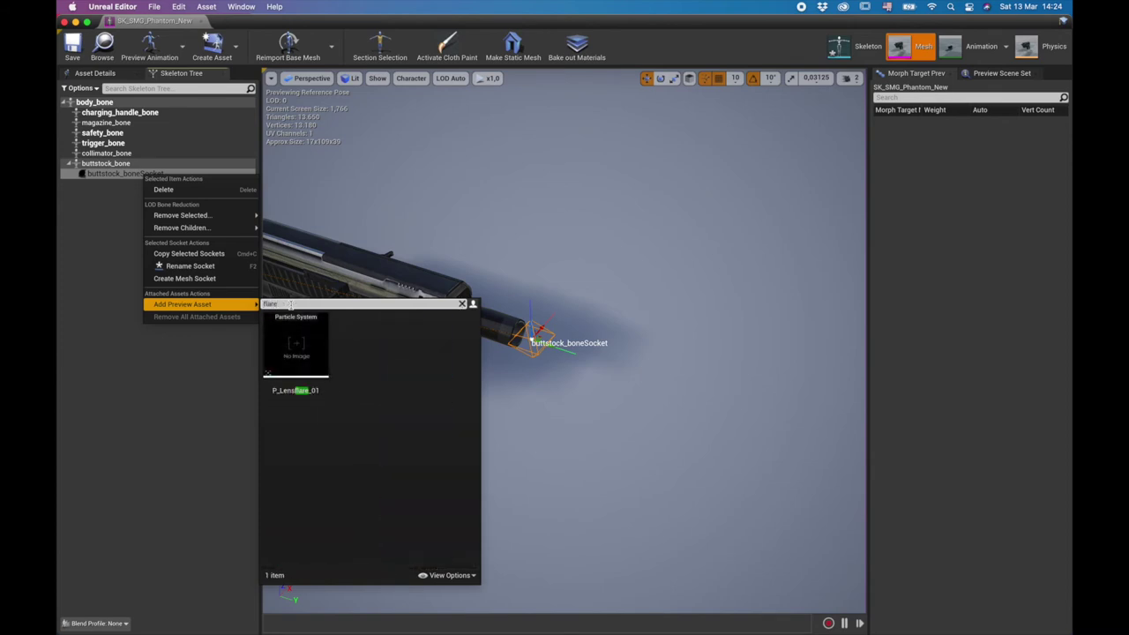
key("BackSpace")
key("BackSpace")
key("BackSpace")
key("BackSpace")
key("BackSpace")
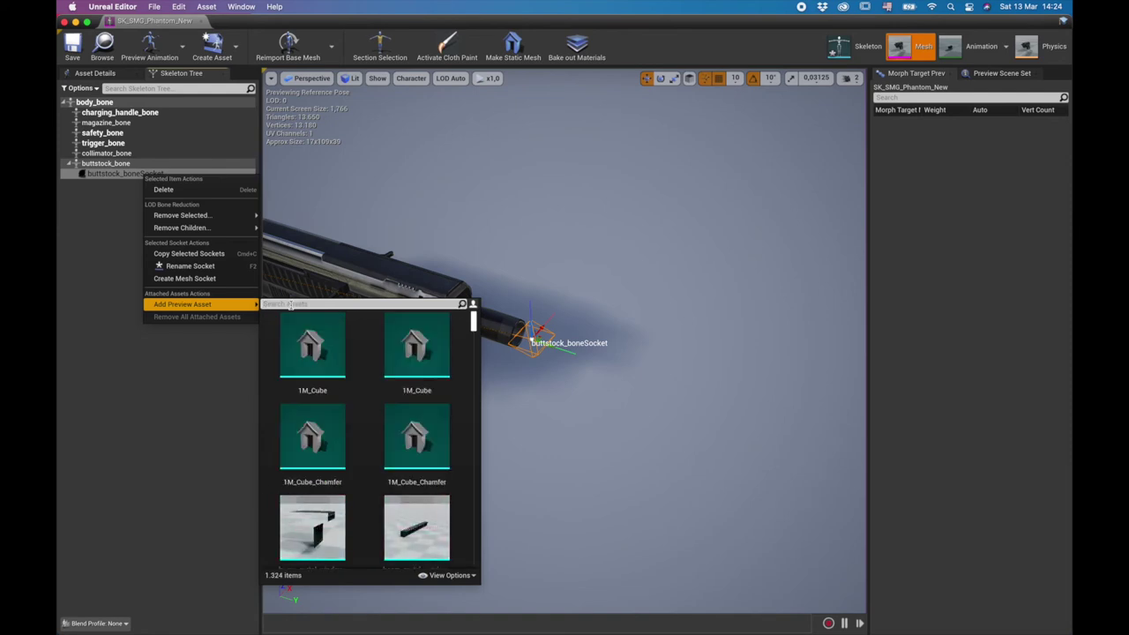
Find the "muzzle" particle systems and attach P_Muzzle14 to buttstock_boneSocket as a preview asset.
type("muzzle")
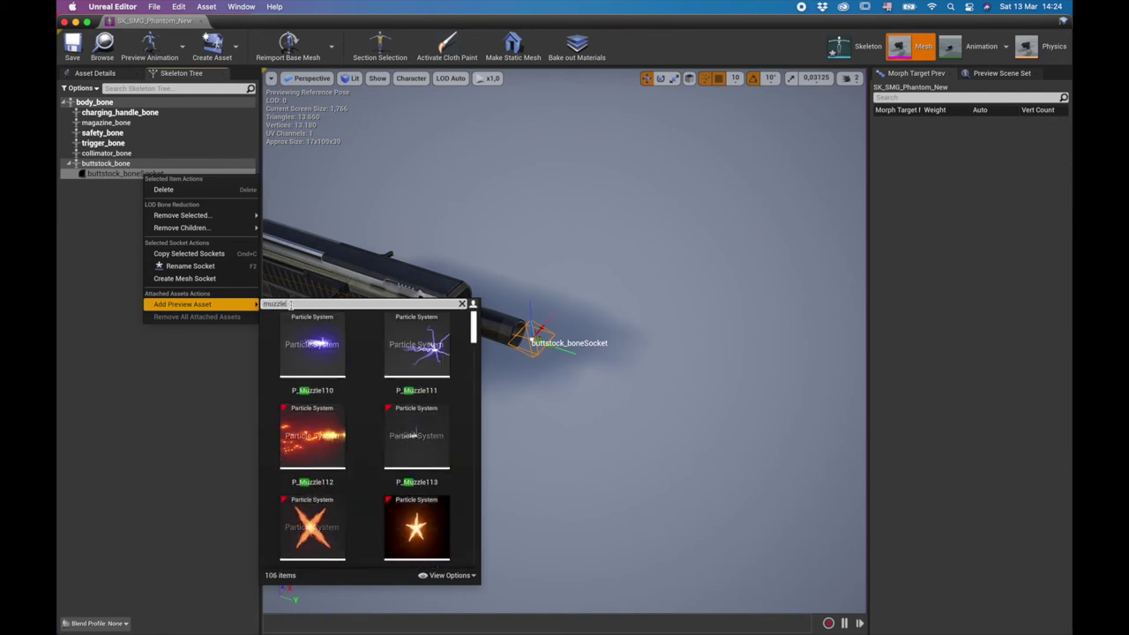
scroll(353, 423, "down", 8)
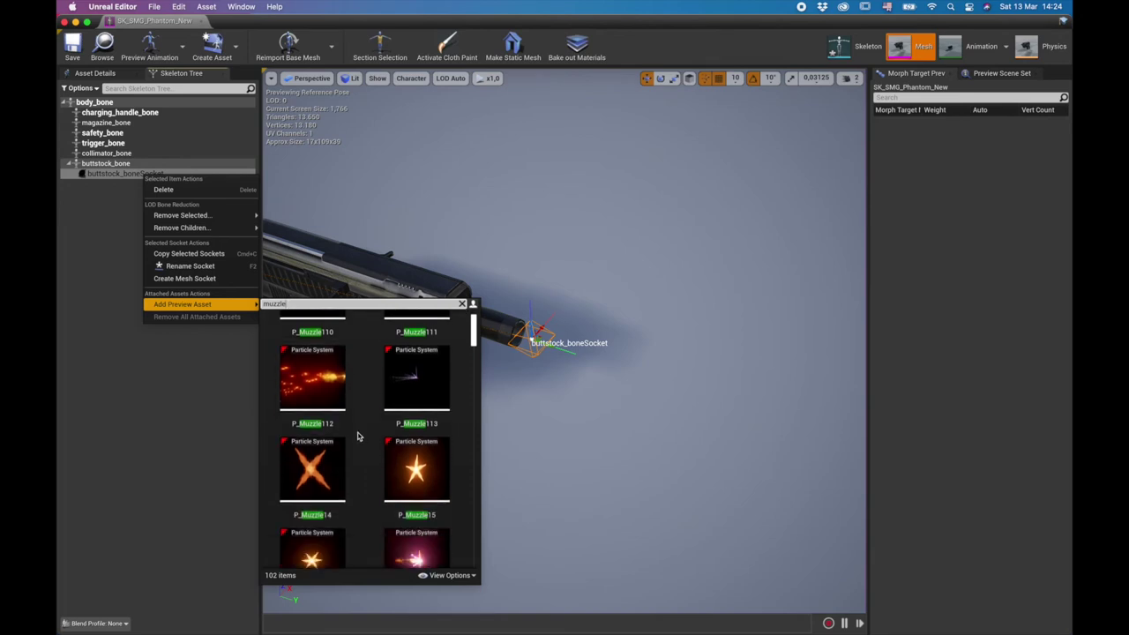
scroll(357, 436, "up", 4)
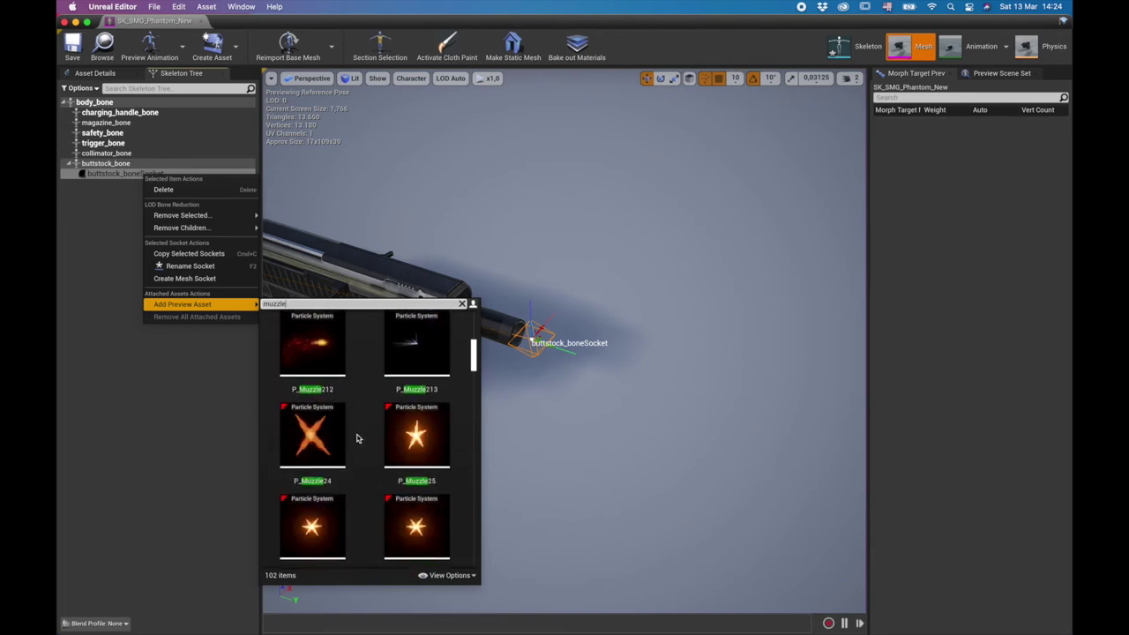
scroll(357, 438, "up", 3)
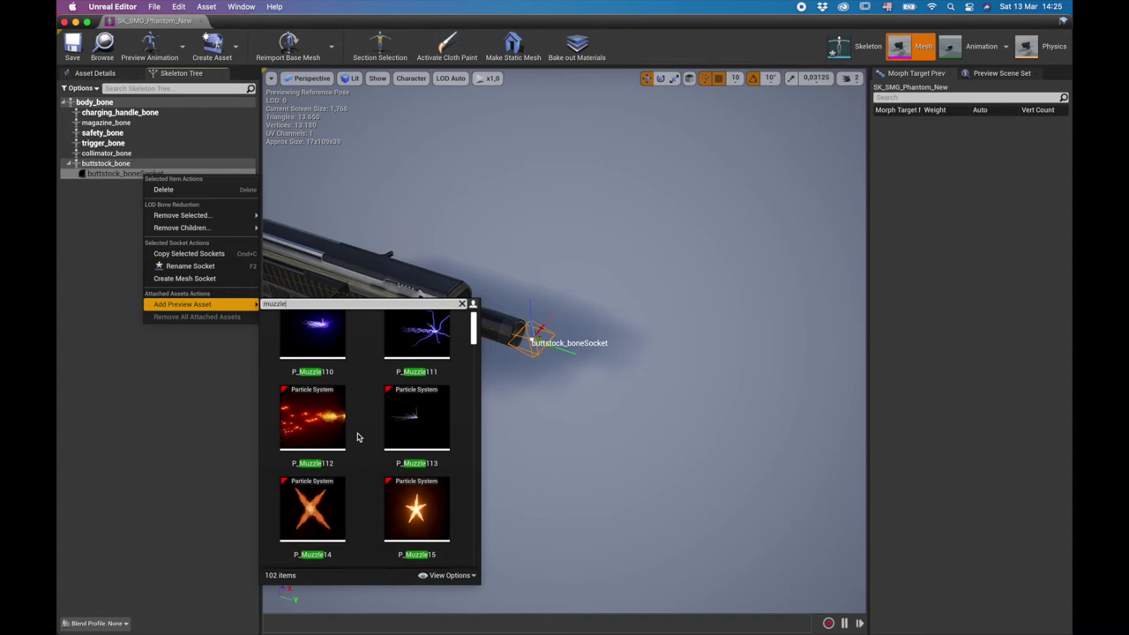
scroll(357, 438, "down", 2)
left_click(311, 437)
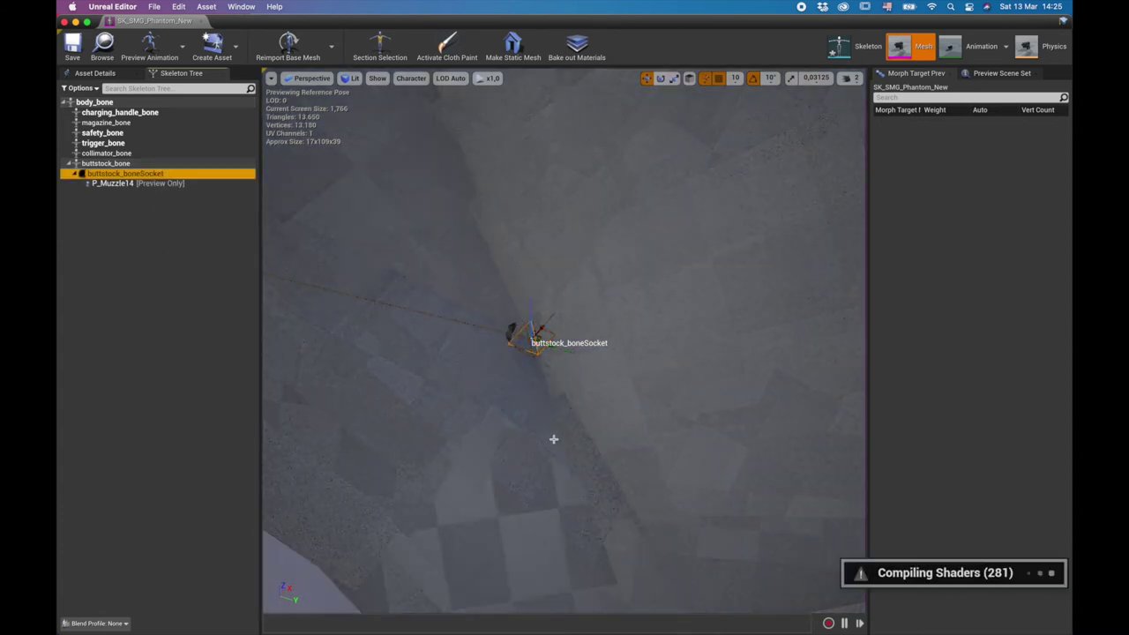
Rotate buttstock_boneSocket so the muzzle flash points forward along the gun's barrel, checking it from several angles.
scroll(546, 435, "down", 4)
right_click_drag(527, 396, 556, 359)
right_click_drag(547, 425, 441, 439)
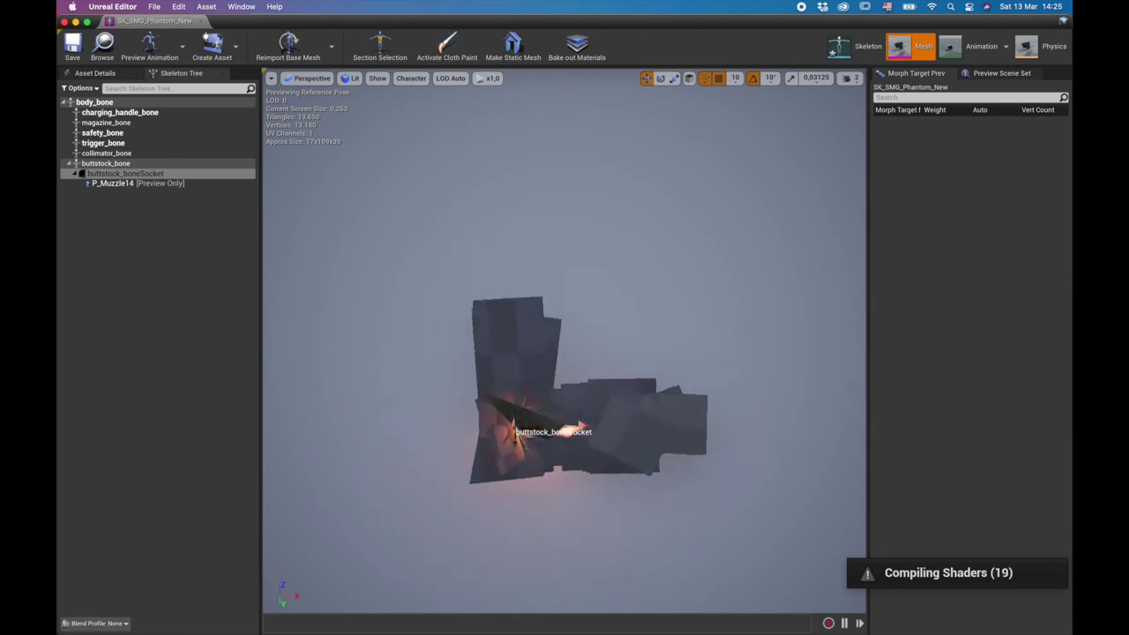
right_click_drag(565, 353, 715, 357)
right_click_drag(589, 443, 567, 441)
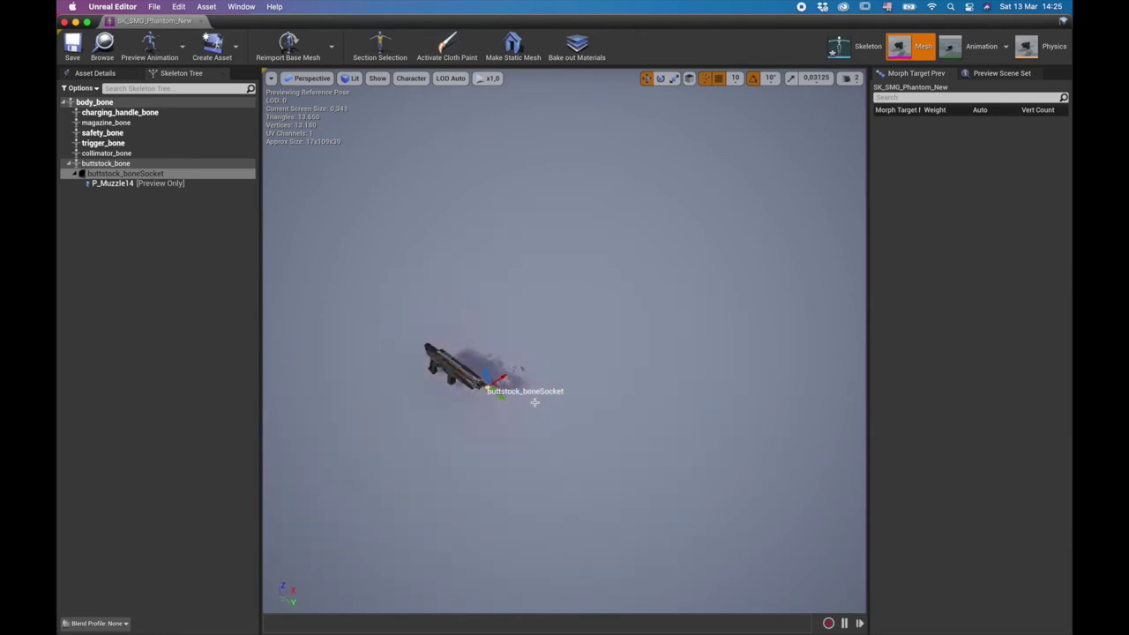
mouse_move(503, 406)
left_mouse_down()
mouse_move(525, 385)
mouse_move(517, 407)
left_mouse_up()
right_click_drag(517, 406, 666, 434)
key("a")
key("s")
key("d")
key("a")
key("s")
key("w")
right_click_drag(542, 331, 610, 338)
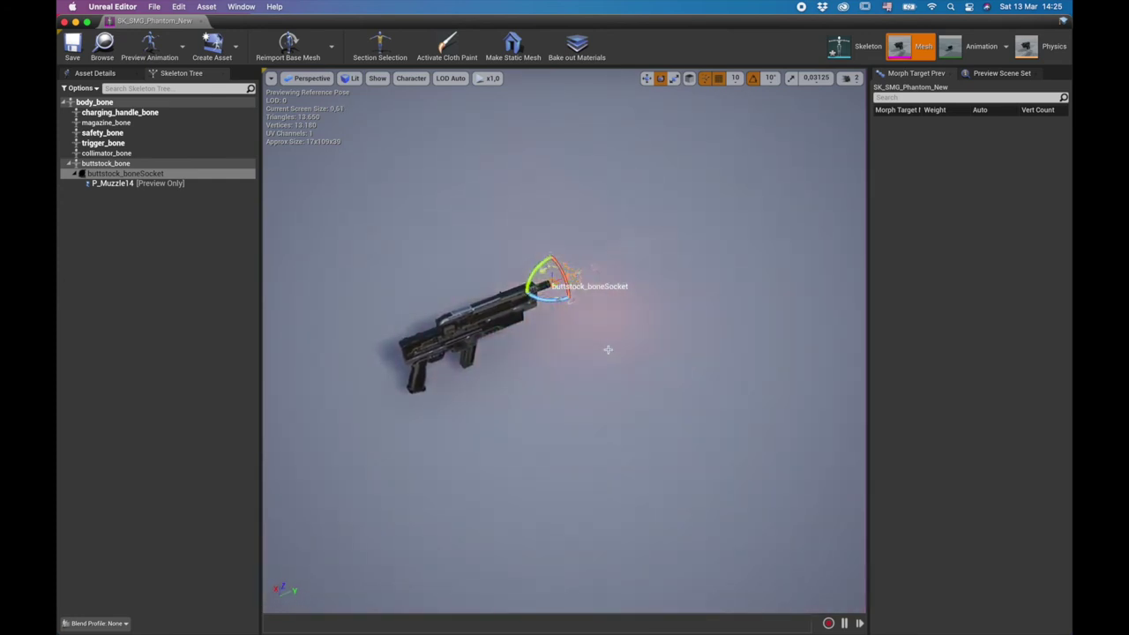
Save the SK_SMG_Phantom_New mesh and close its editor to return to the level.
key("w")
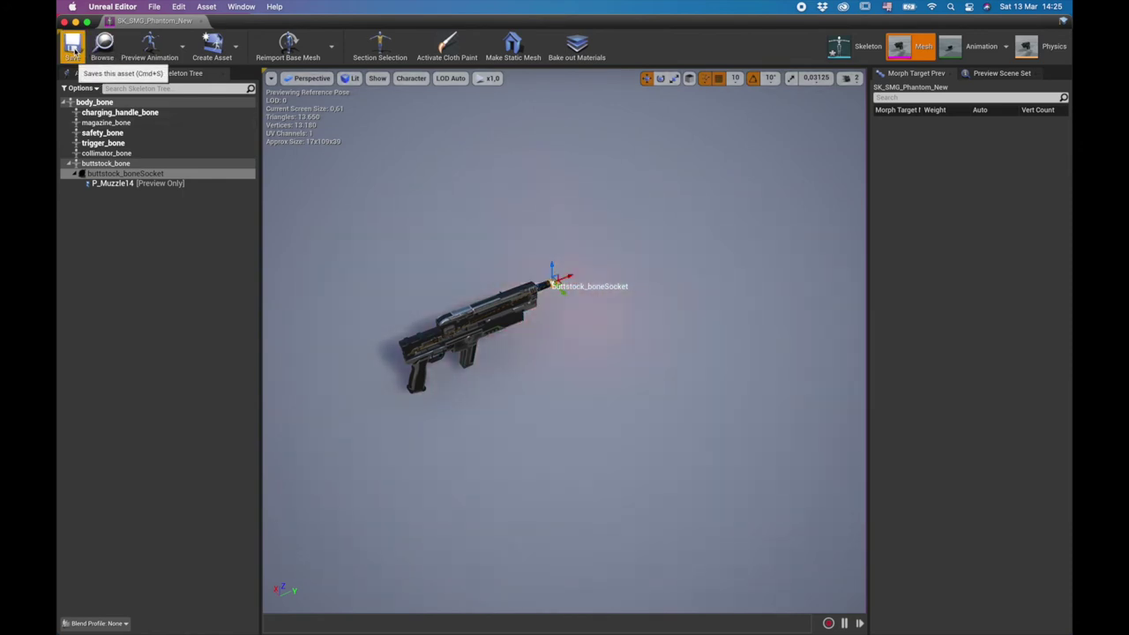
left_click(75, 49)
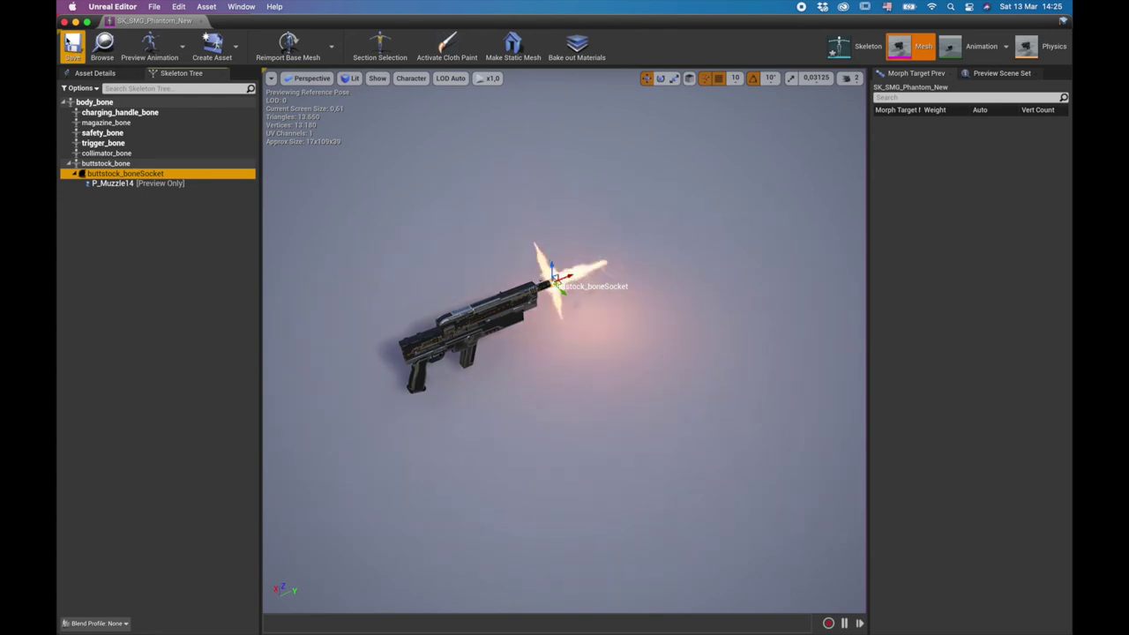
left_click(64, 21)
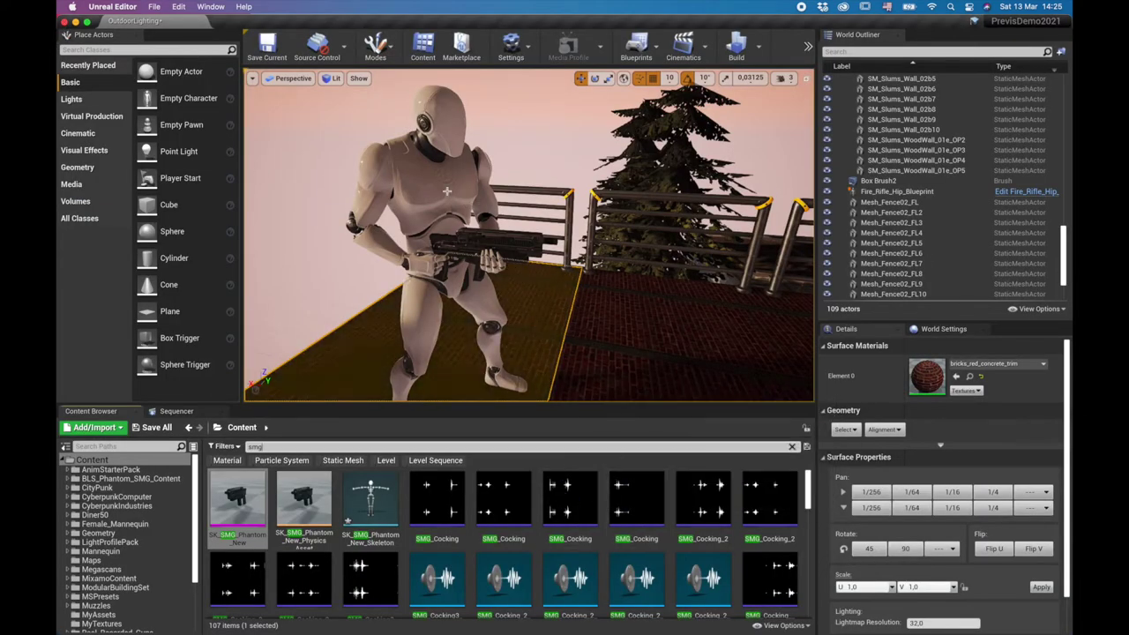
Select the mannequin in the level and open Fire_Rifle_Hip_Blueprint in the blueprint editor, showing its 3D preview.
left_click(447, 192)
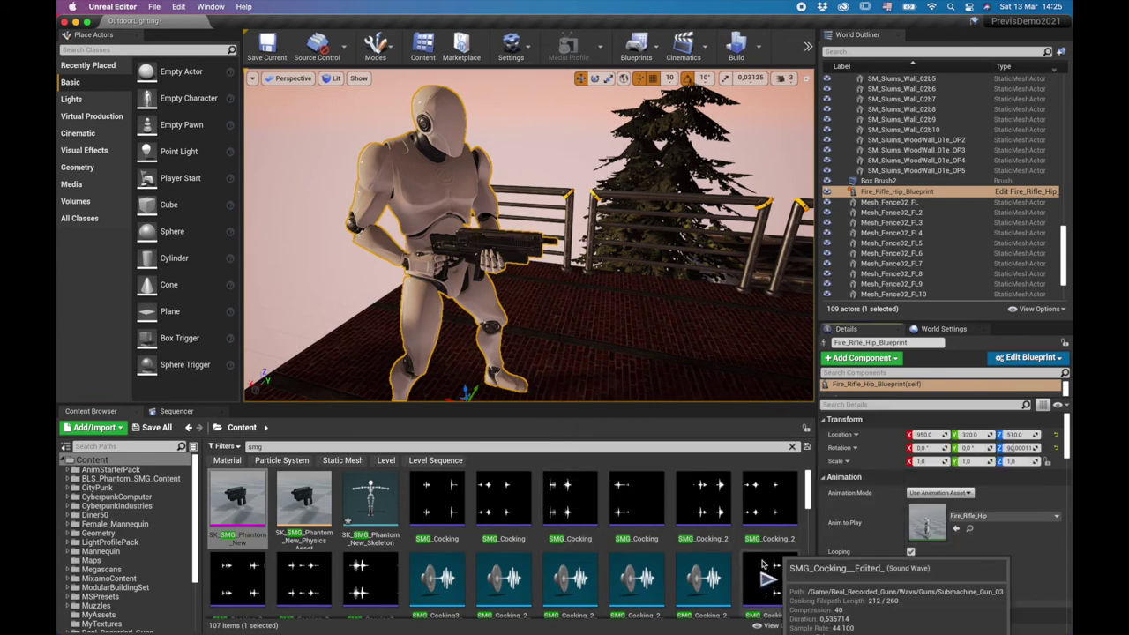
left_click(969, 529)
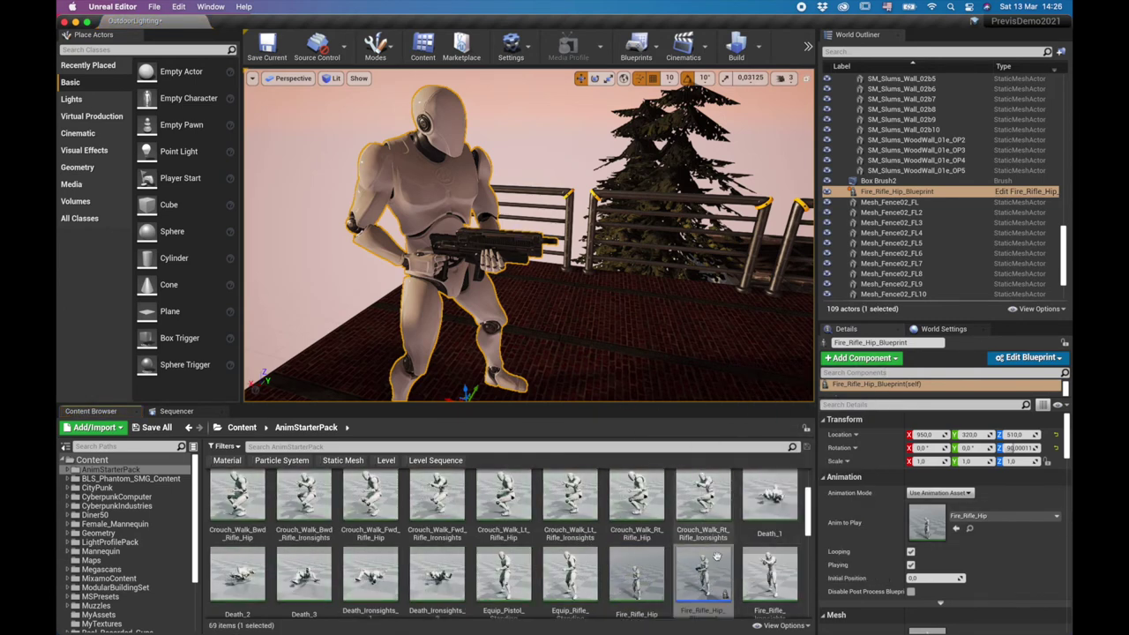
left_click(1052, 360)
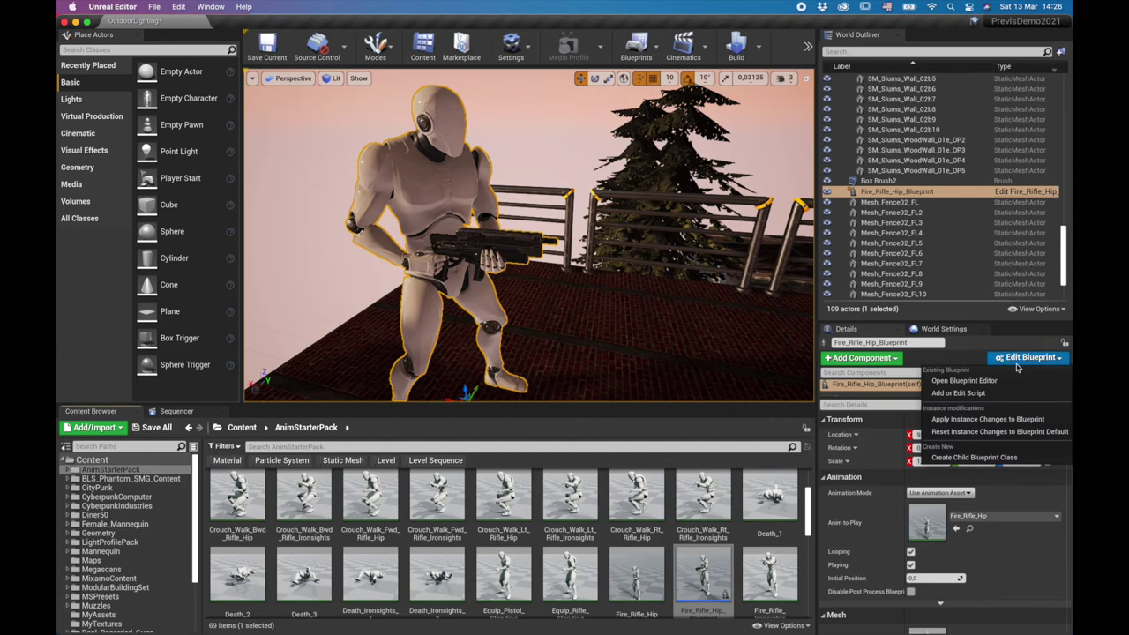
left_click(989, 382)
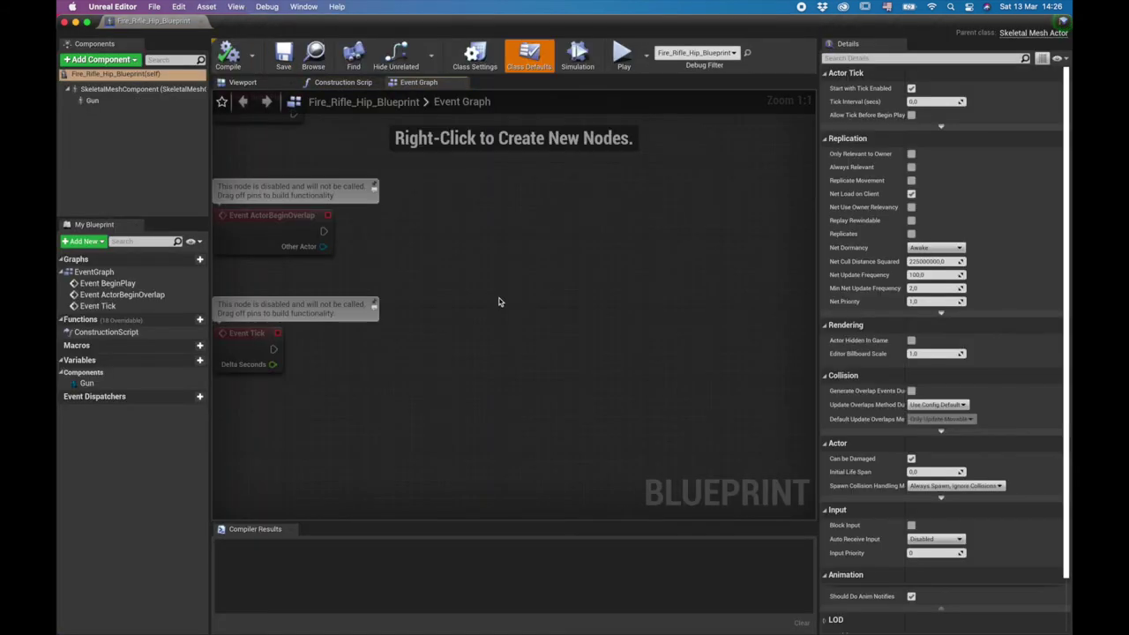
left_click(243, 82)
right_click_drag(514, 304, 591, 326)
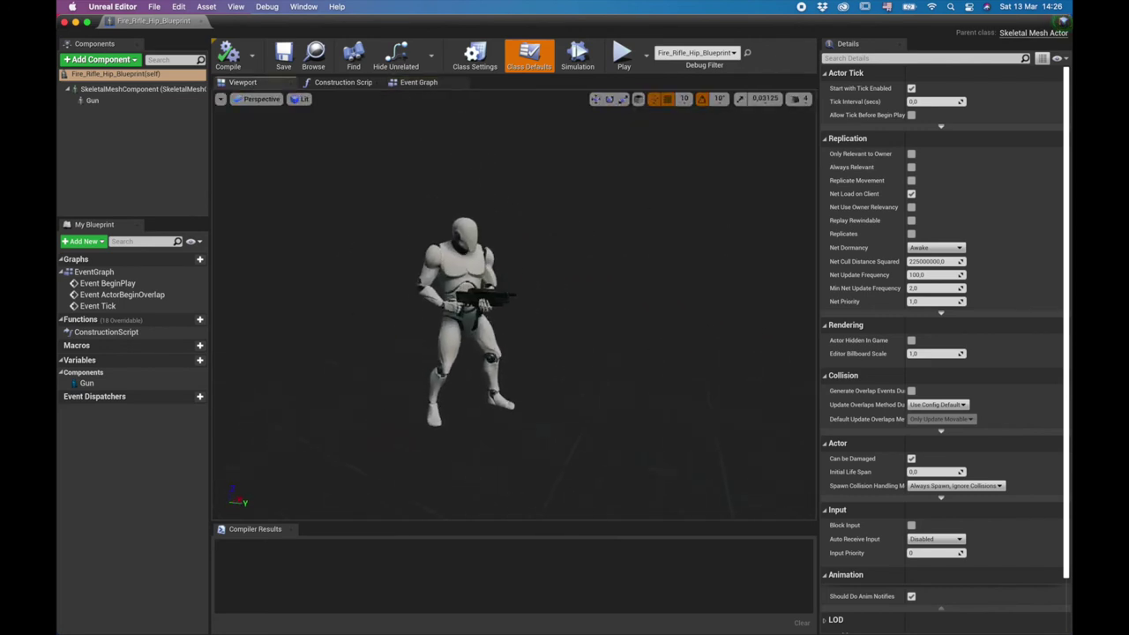
scroll(512, 308, "up", 5)
scroll(394, 318, "down", 3)
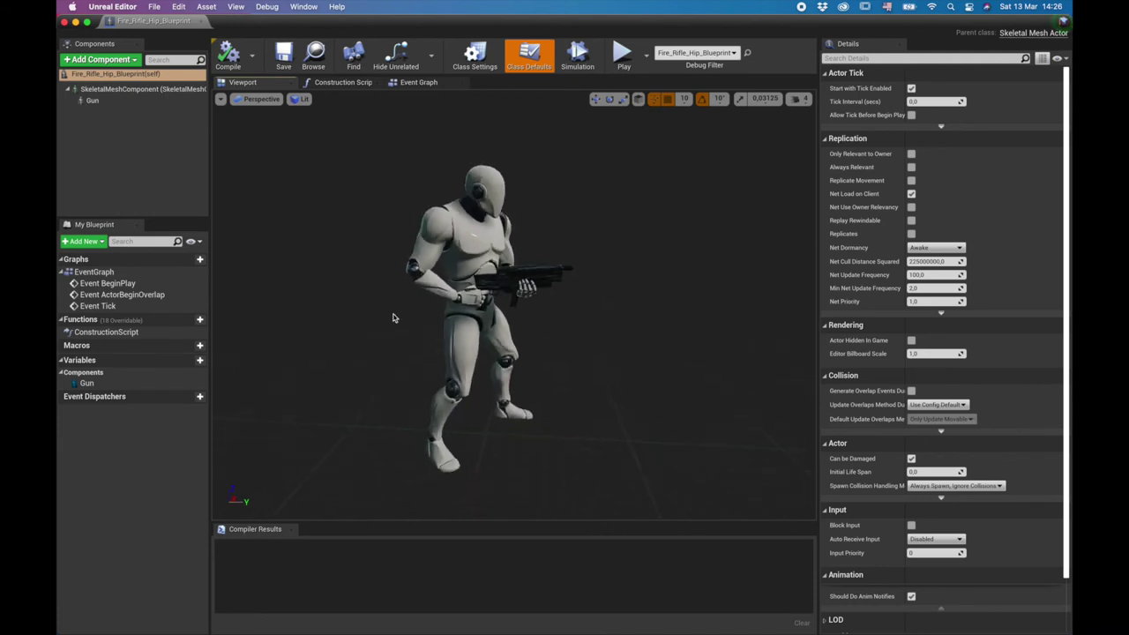
Add a Particle System component under the Gun component and name it MuzzleFlare.
left_click(92, 101)
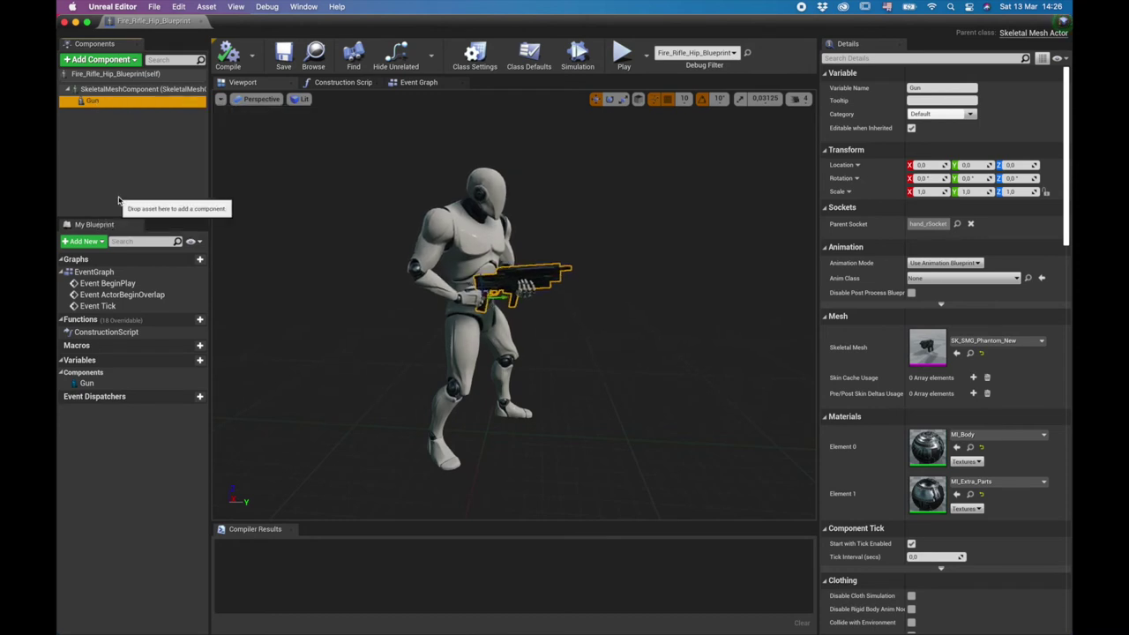
left_click(134, 60)
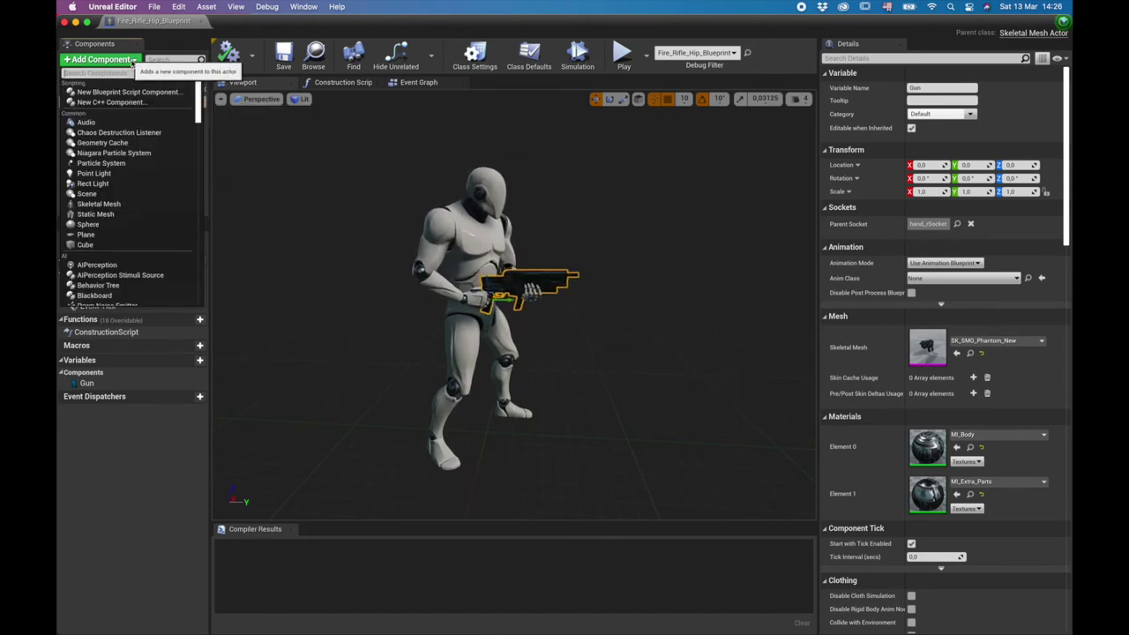
left_click(101, 165)
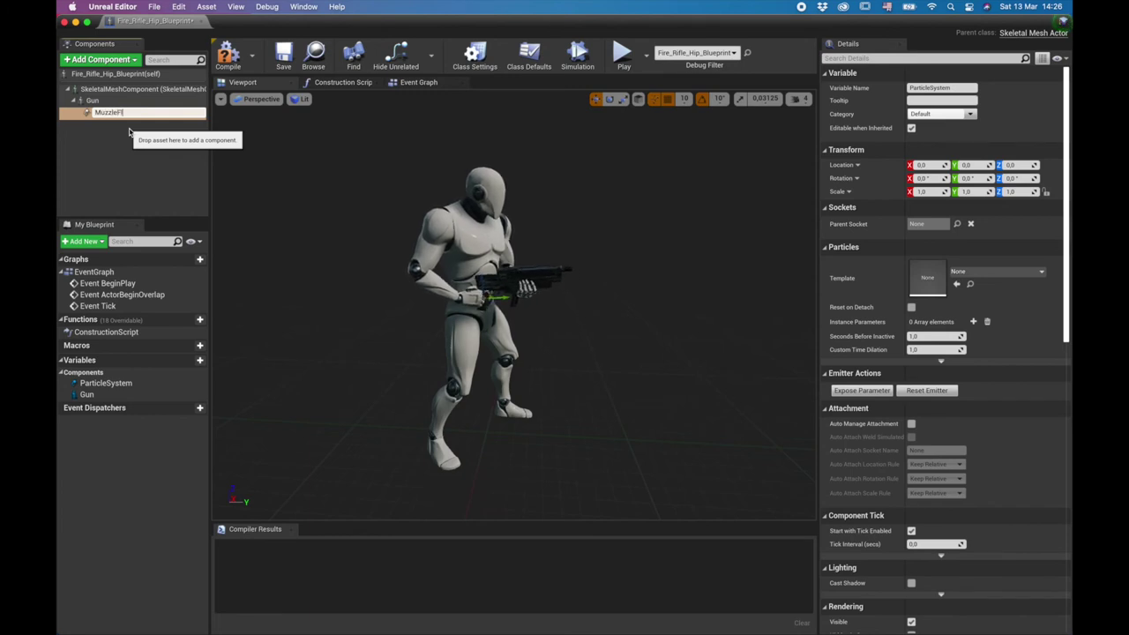
type("MuzzleFlare")
key("Return")
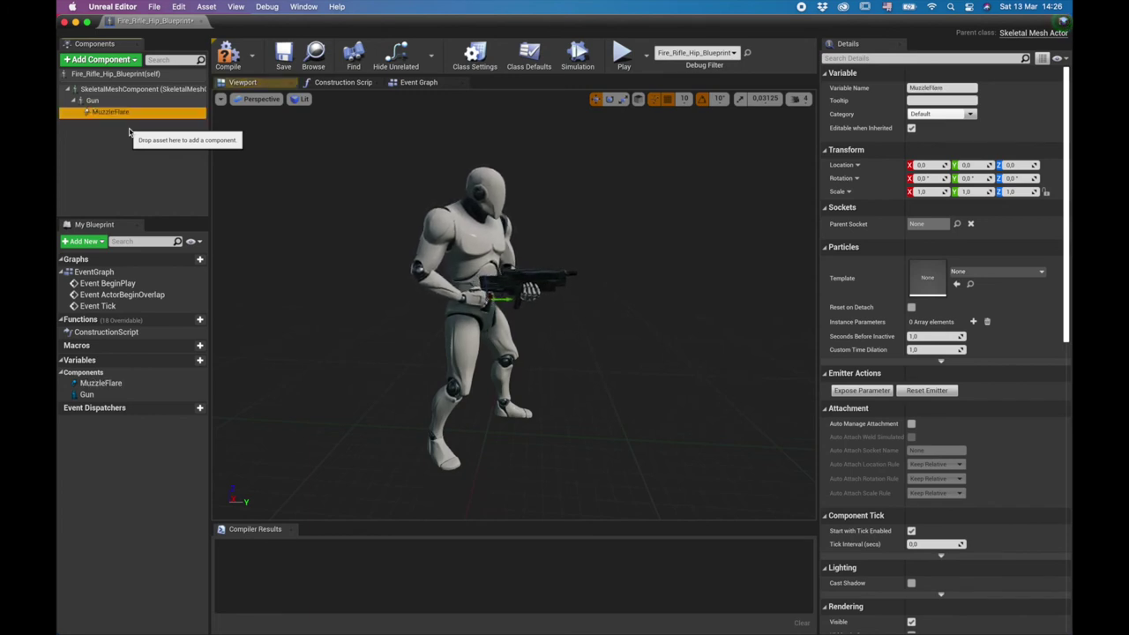
Set the MuzzleFlare component's particle template to P_Muzzle14 and check where the effect sits on the character.
left_click(1041, 273)
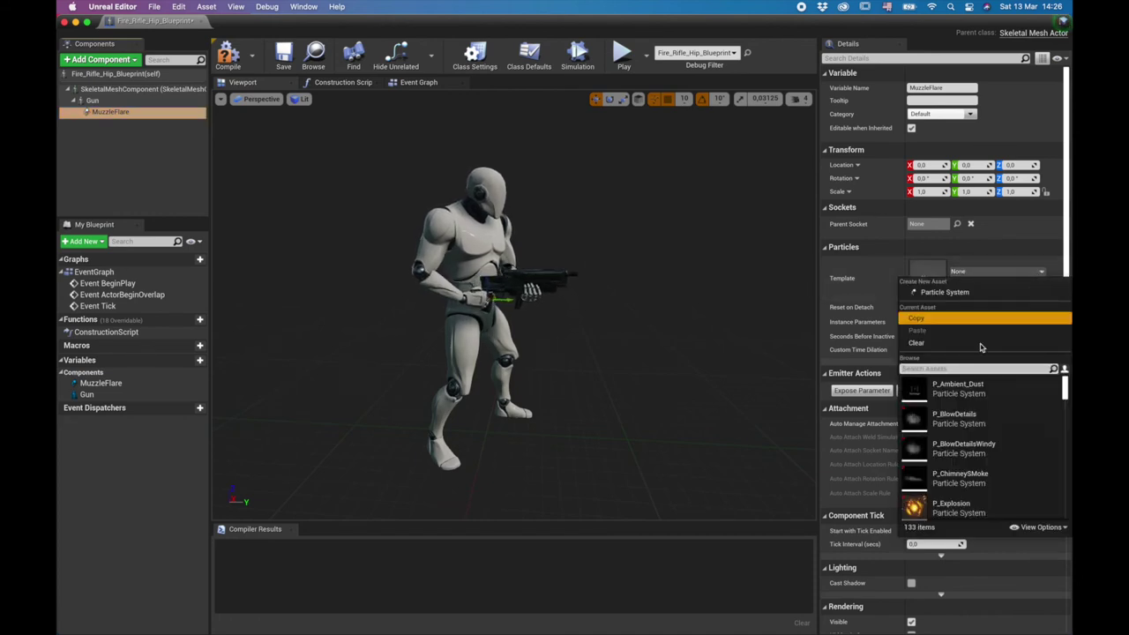
type("muzzle")
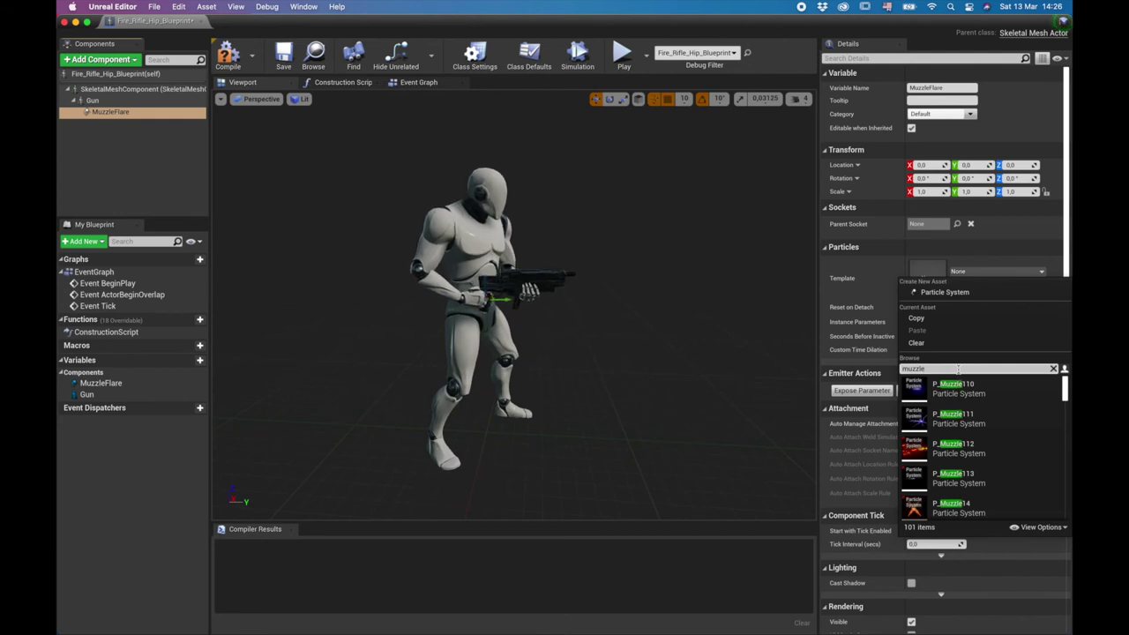
scroll(1029, 432, "down", 1)
left_click(954, 509)
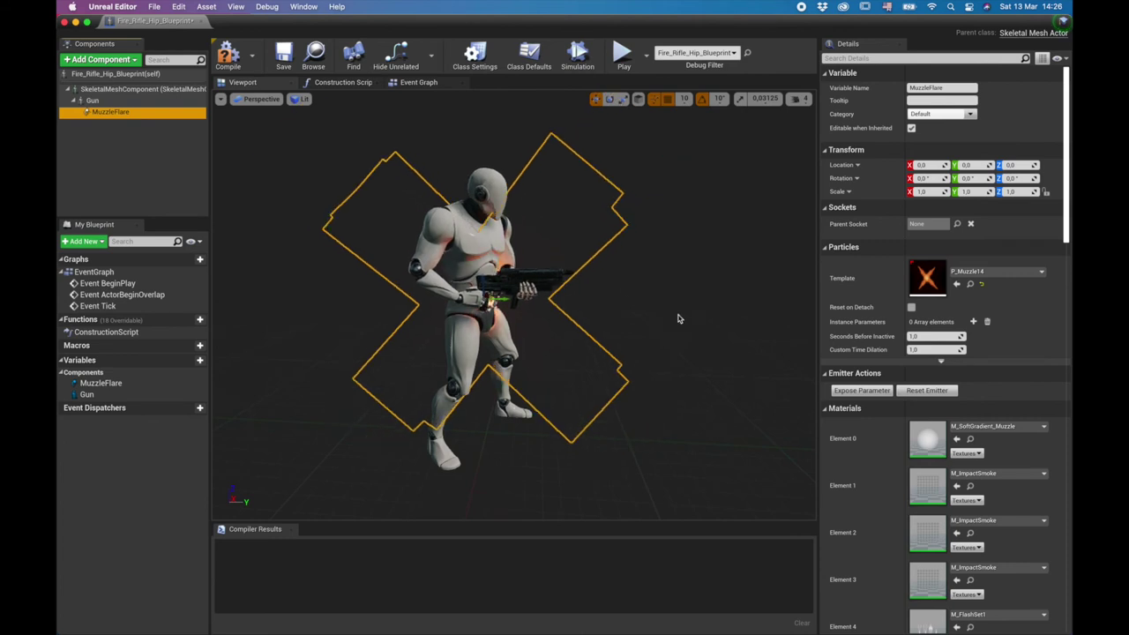
mouse_move(648, 207)
right_mouse_down()
mouse_move(768, 216)
mouse_move(661, 212)
right_mouse_up()
right_click_drag(685, 308, 685, 256)
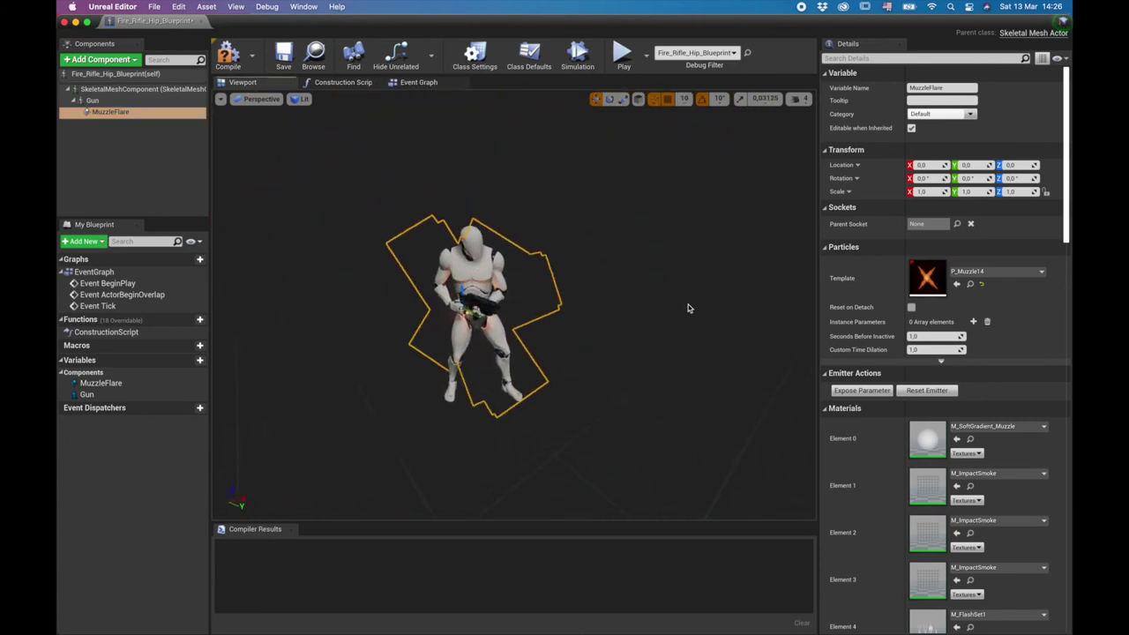
Set MuzzleFlare's parent socket to buttstock_boneSocket, then compile and save the blueprint and close it.
left_click(957, 224)
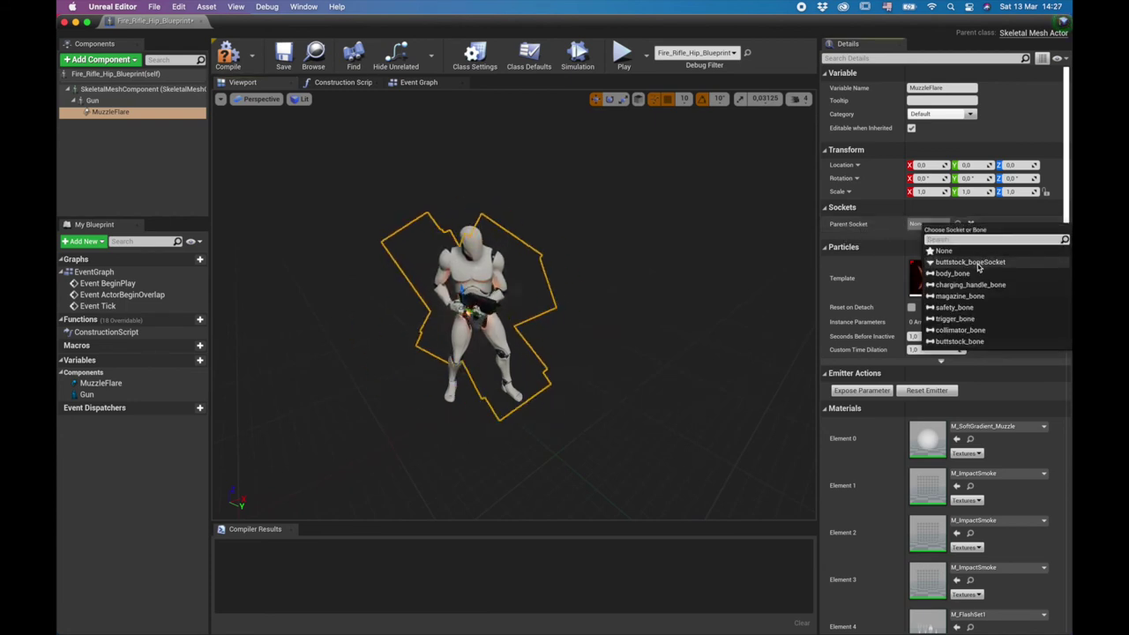
left_click(980, 263)
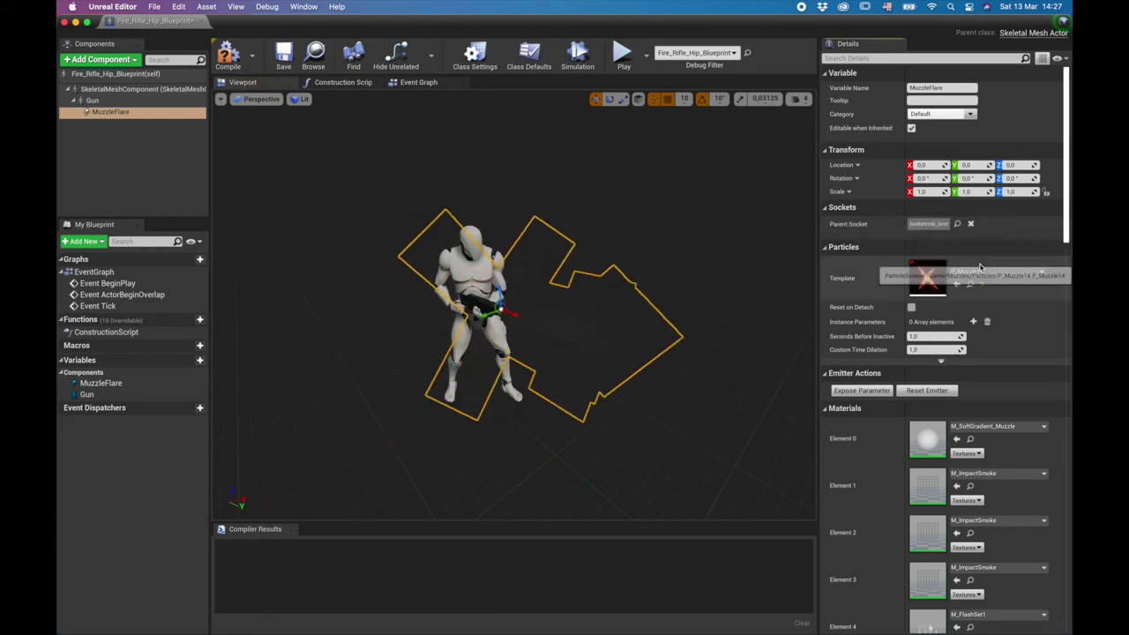
right_click_drag(618, 308, 697, 282)
right_click_drag(529, 309, 589, 265)
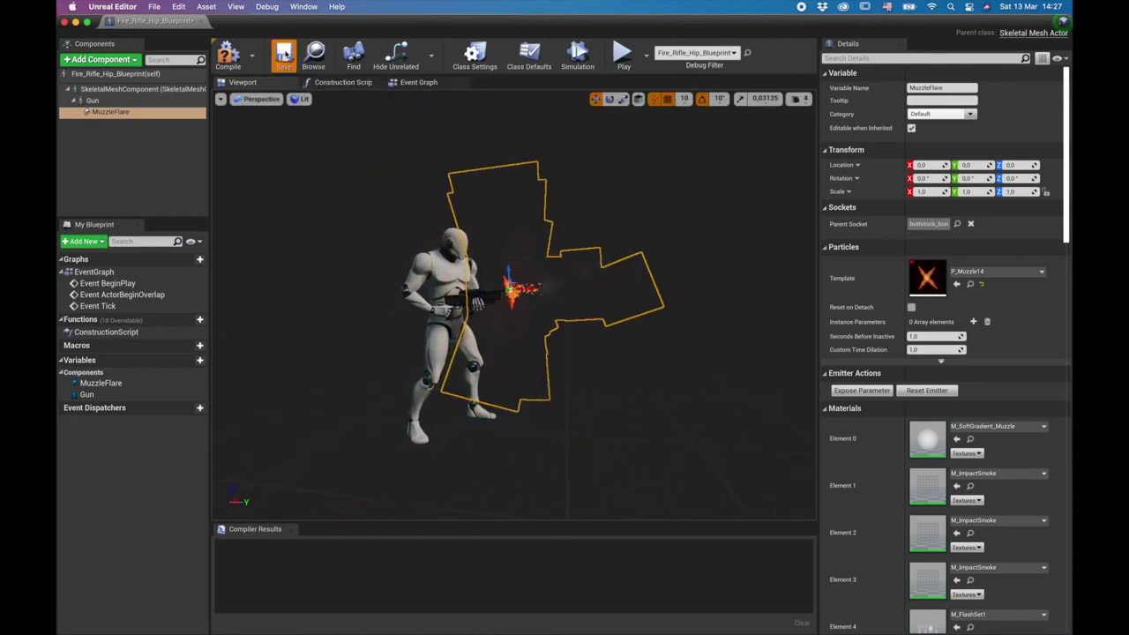
left_click(232, 56)
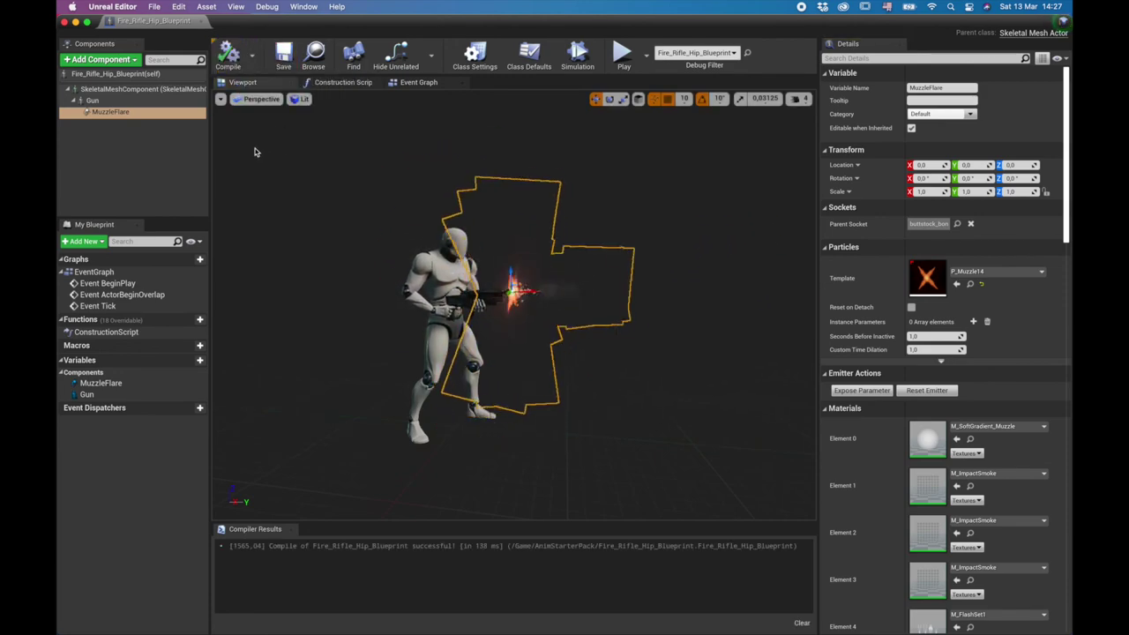
left_click(64, 22)
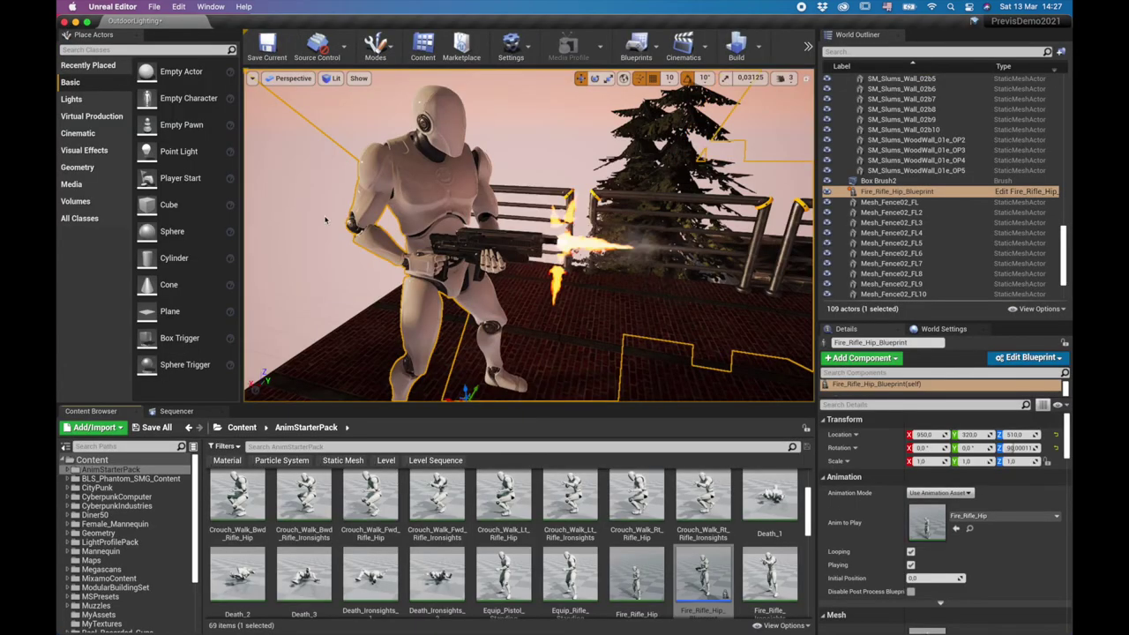
Play-test the level by running up to the firing mannequin, stop the play session and examine the muzzle flash on its gun.
right_click_drag(597, 307, 573, 305)
left_click_drag(621, 358, 634, 290)
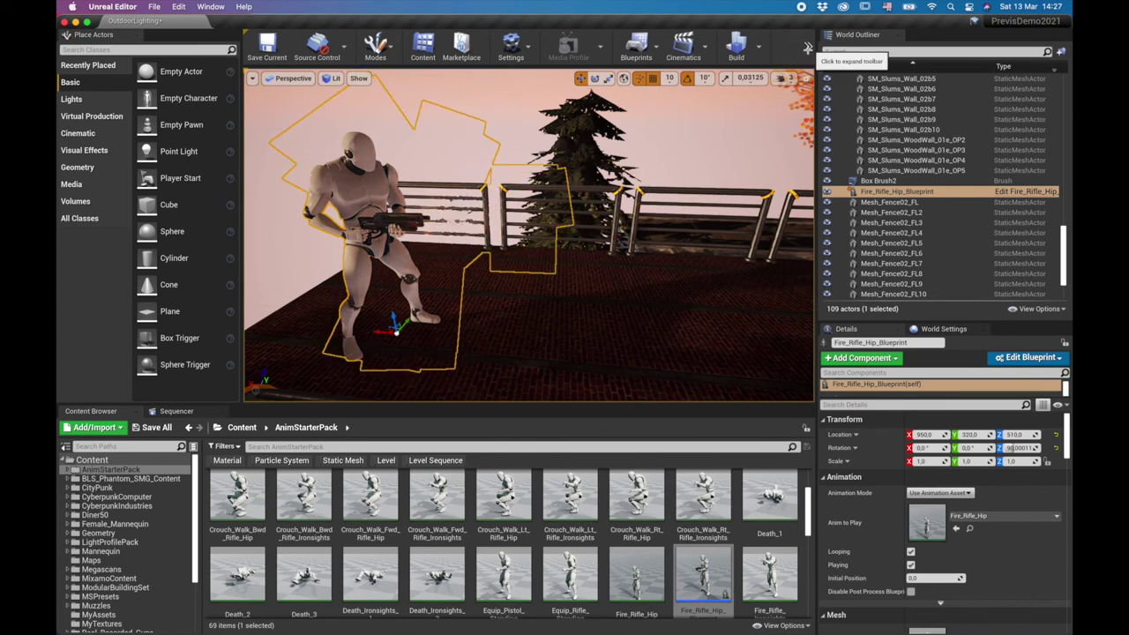
left_click(806, 129)
left_click(808, 45)
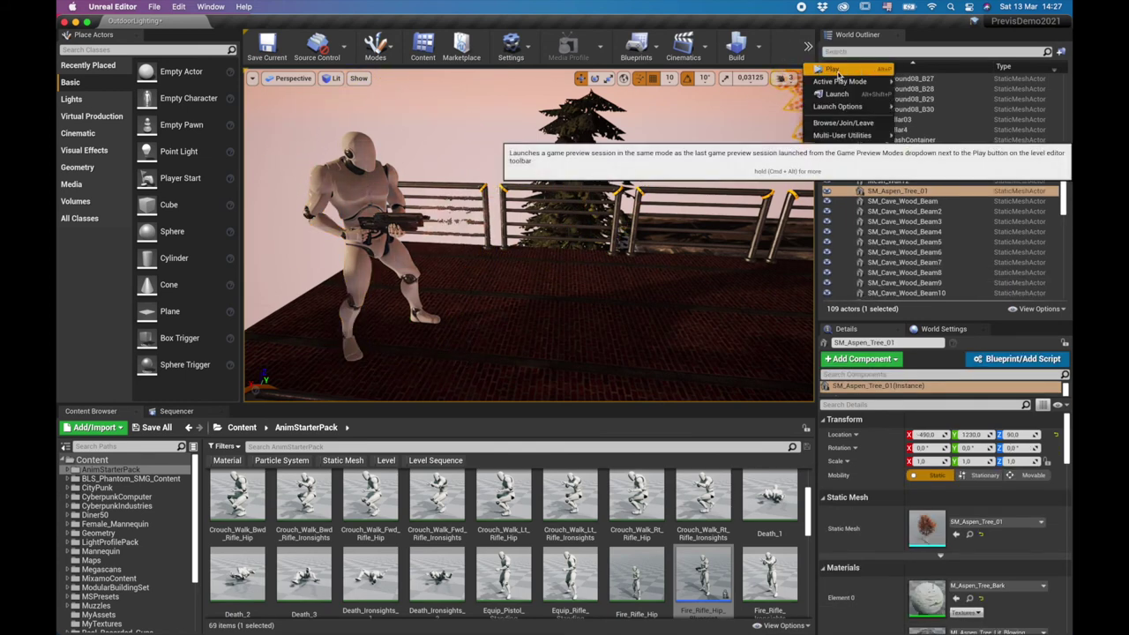
left_click(849, 99)
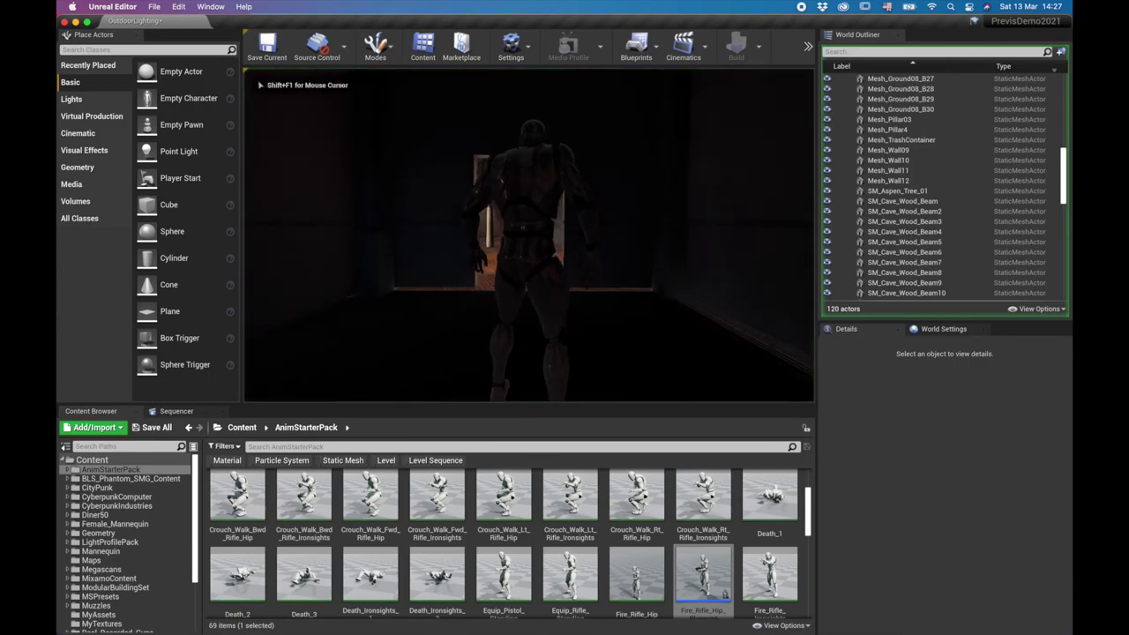
key("w")
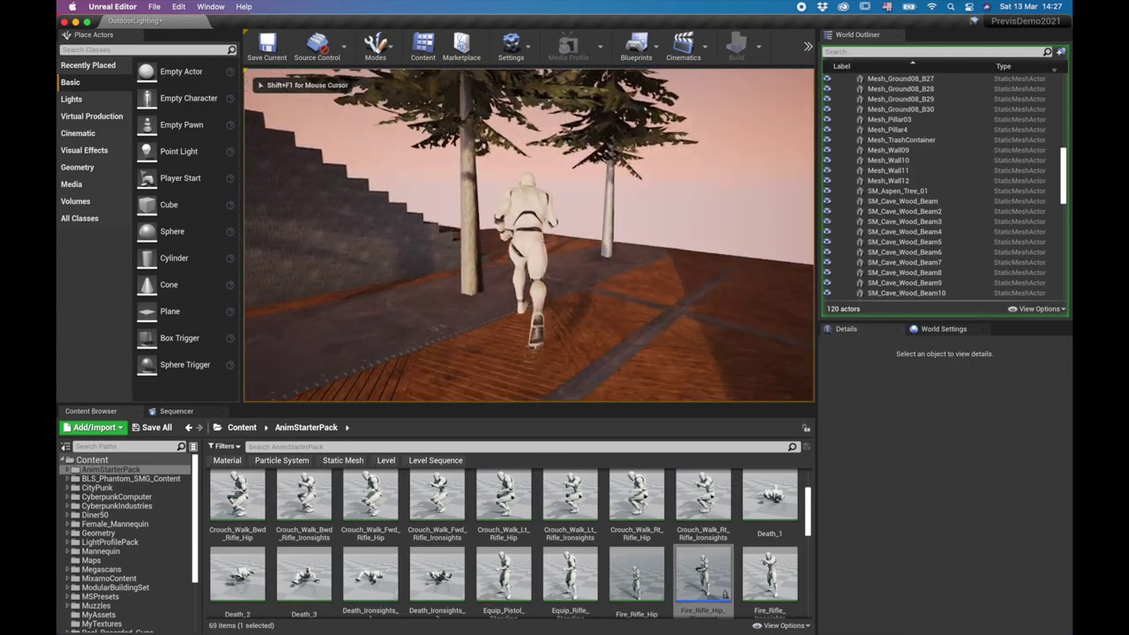
key("w")
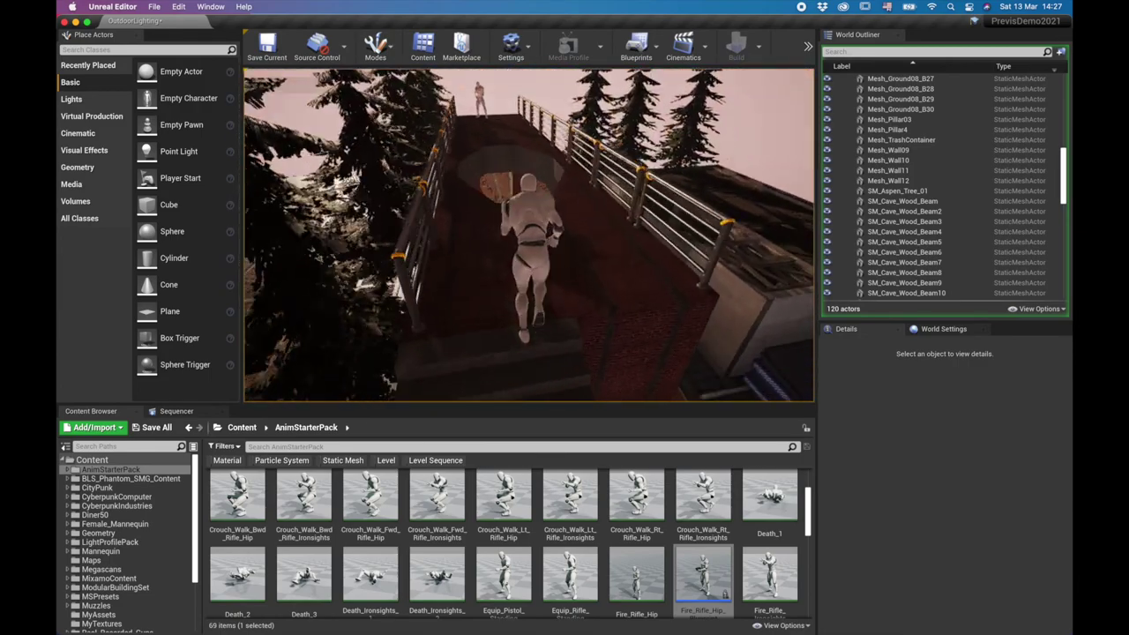
key("w")
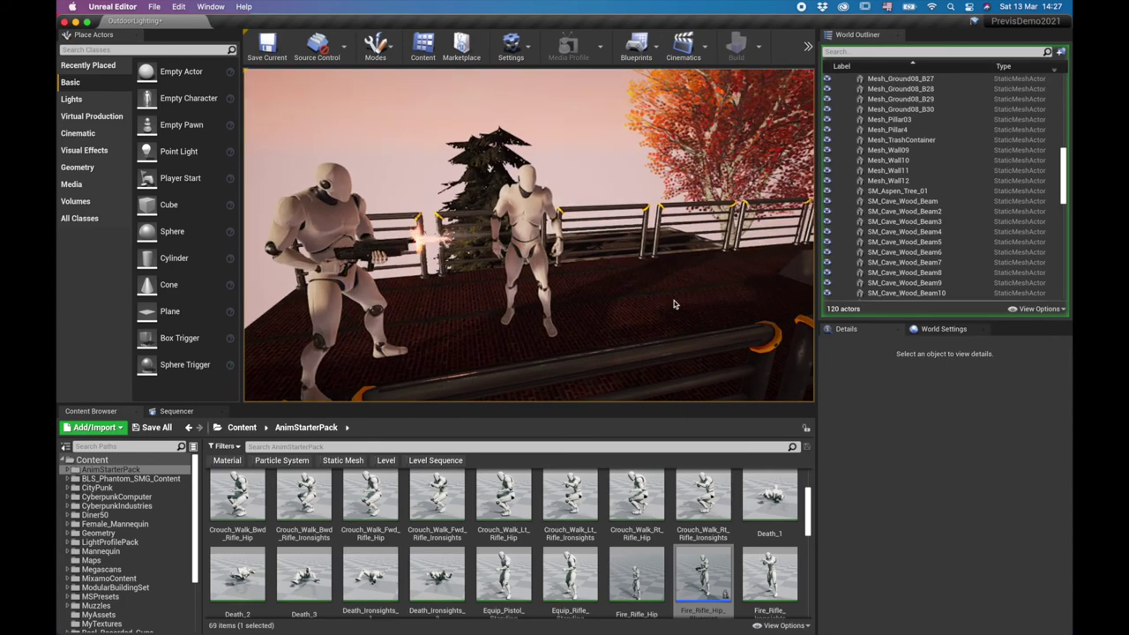
key("Escape")
right_click_drag(553, 282, 582, 300)
right_click_drag(705, 377, 679, 377)
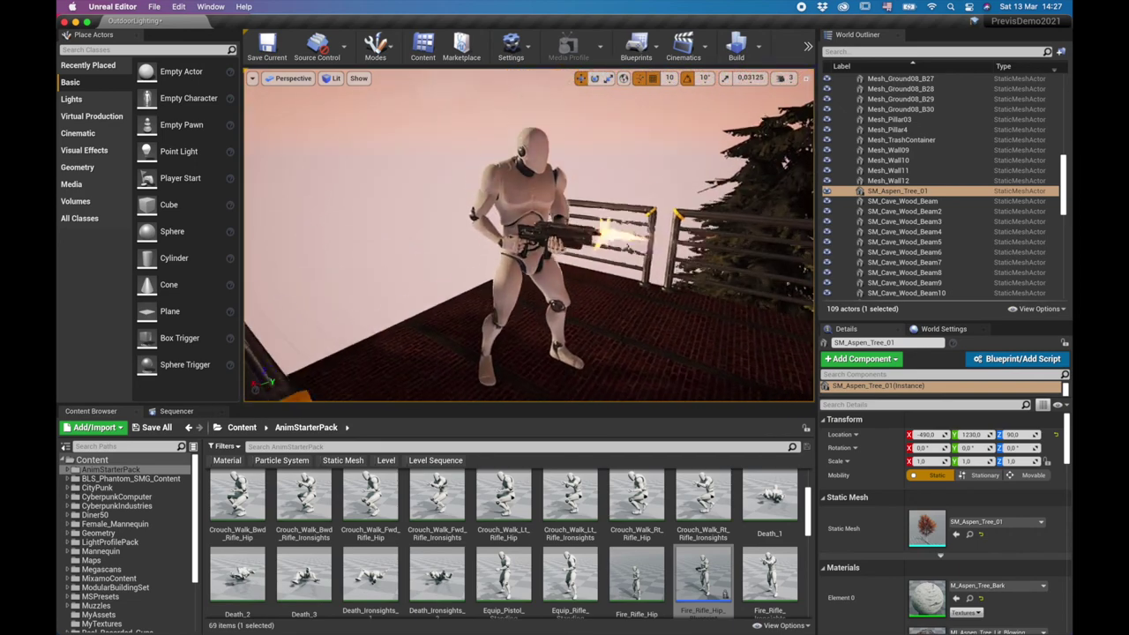
right_click_drag(514, 265, 514, 265)
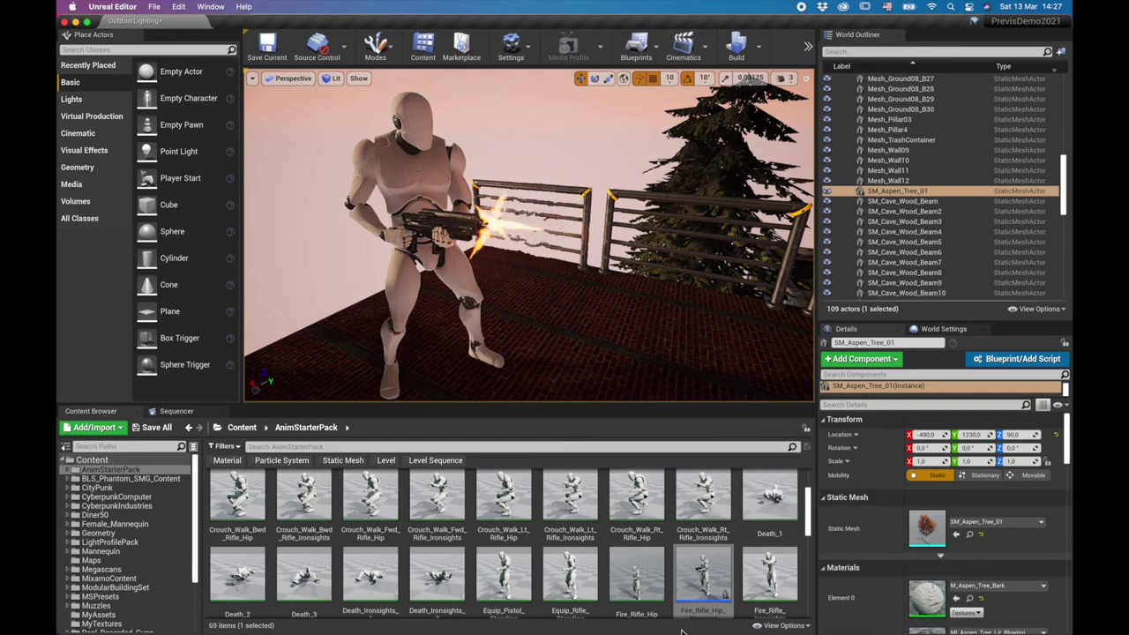
mouse_move(612, 277)
right_mouse_down()
mouse_move(591, 280)
mouse_move(616, 276)
right_mouse_up()
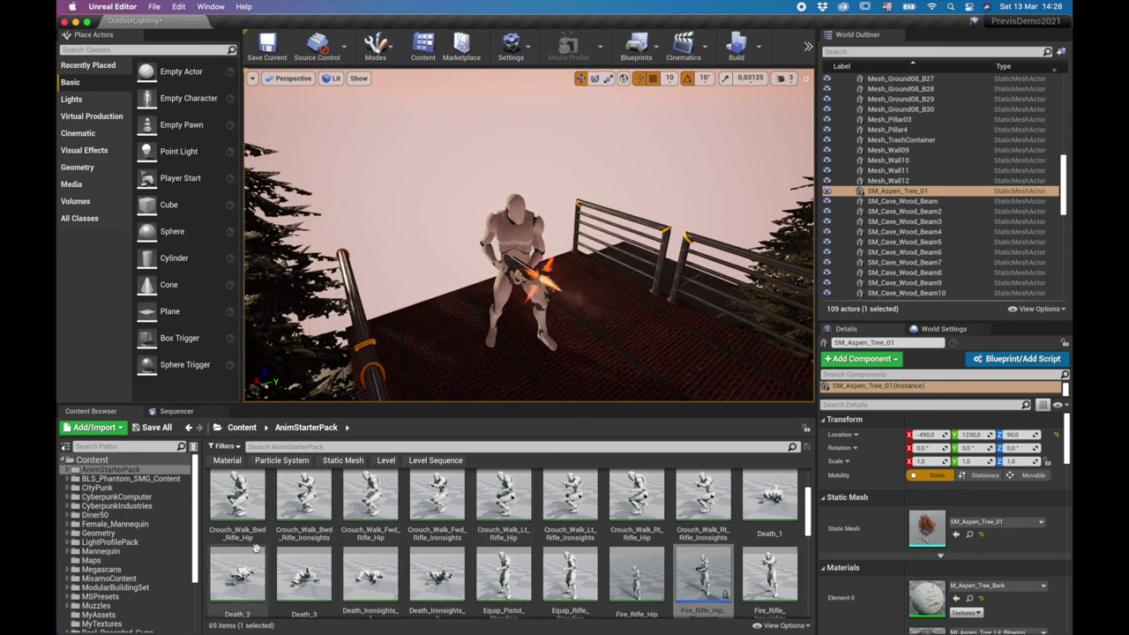
Place Walk_With_Rifle-2_Anim_mixamo_com_Blueprint from the MixamoContent folder beside the mannequin, at about X 830, Y 440, Z 510, rotated 90° around Z.
scroll(141, 528, "down", 3)
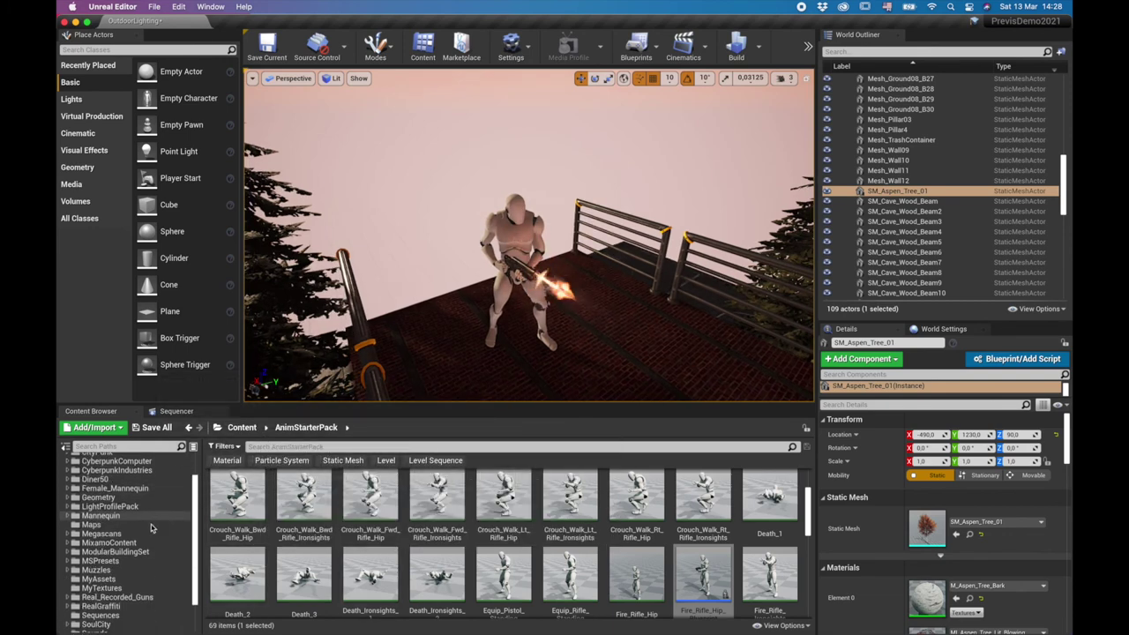
left_click(108, 543)
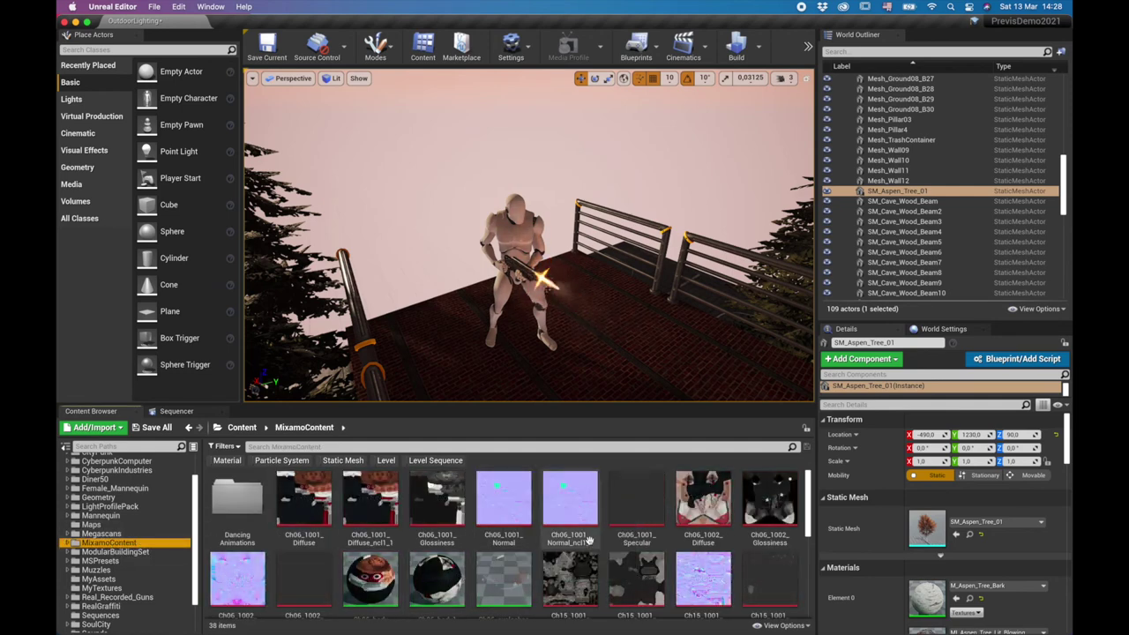
scroll(653, 529, "down", 5)
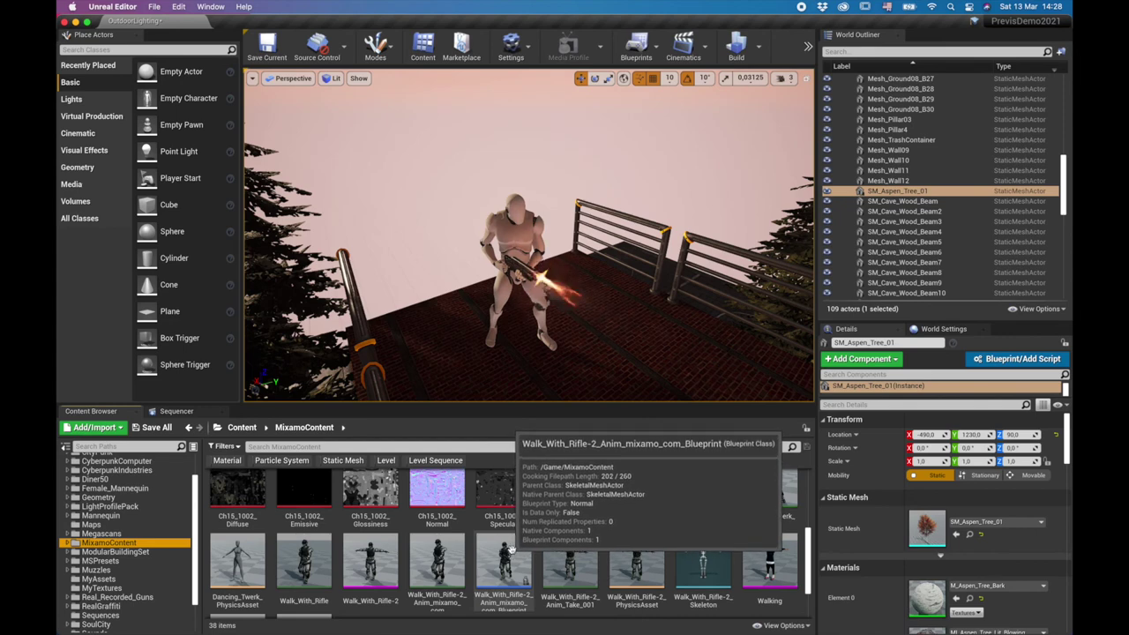
right_click_drag(681, 342, 748, 374)
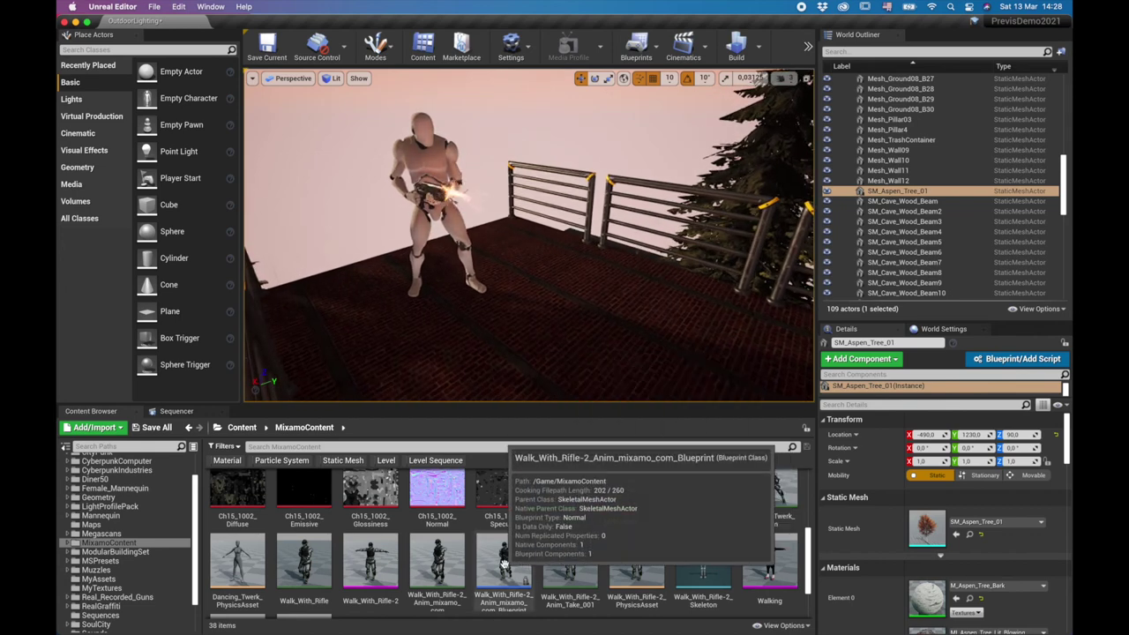
left_click_drag(505, 562, 658, 306)
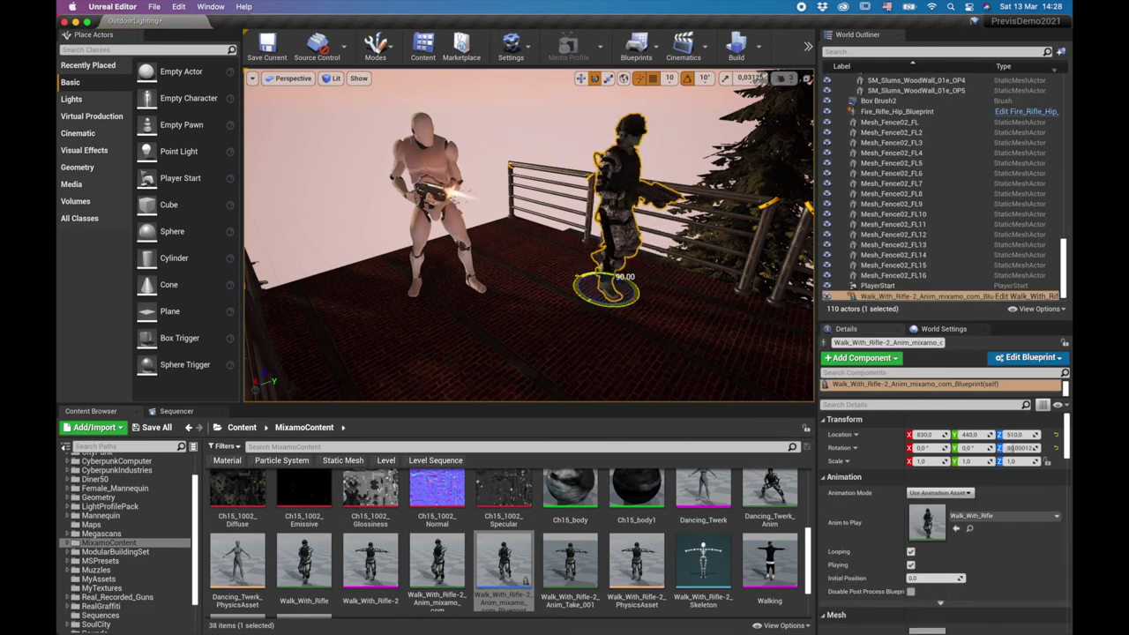
Open the placed rifle soldier's blueprint in the blueprint editor and show its 3D preview.
right_click_drag(777, 290, 725, 286)
right_click_drag(626, 300, 553, 217)
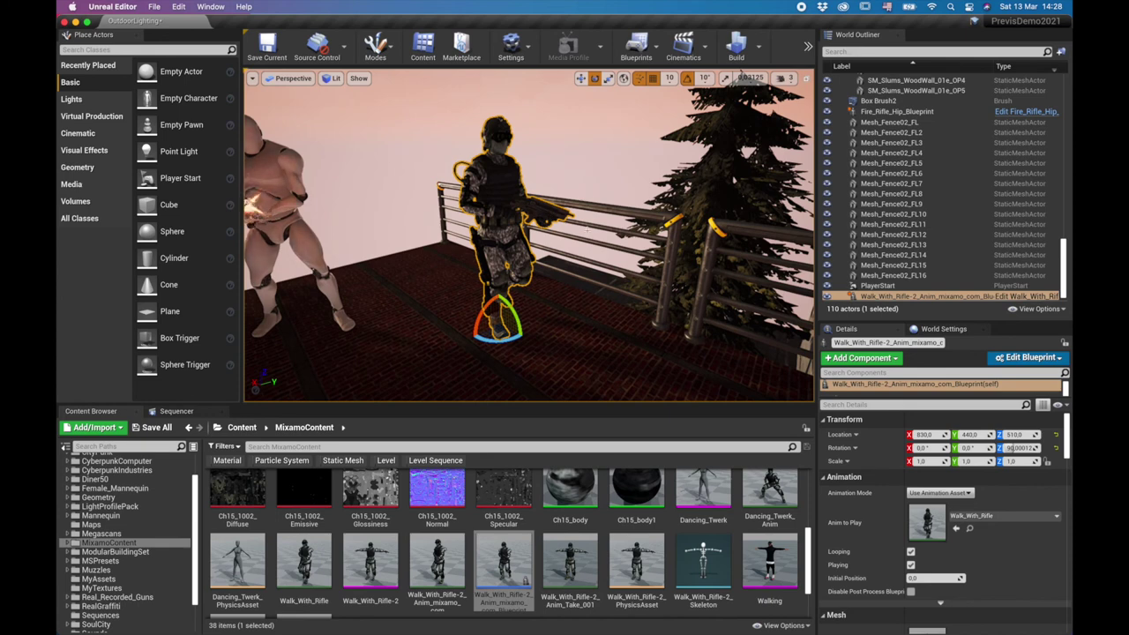
right_click_drag(618, 289, 548, 274)
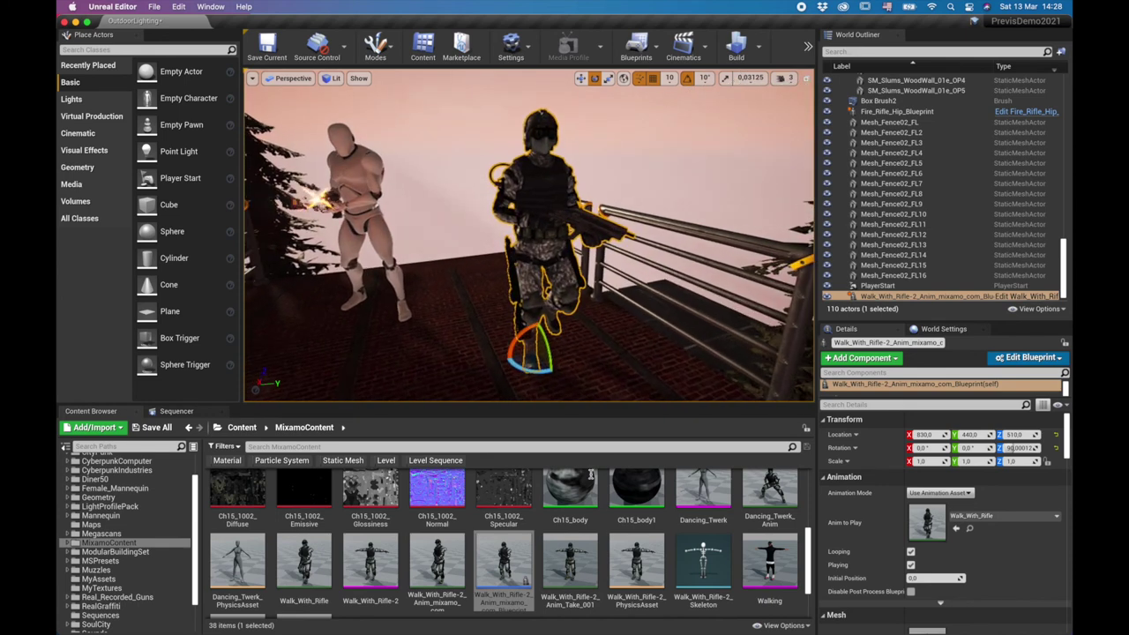
left_click(1052, 360)
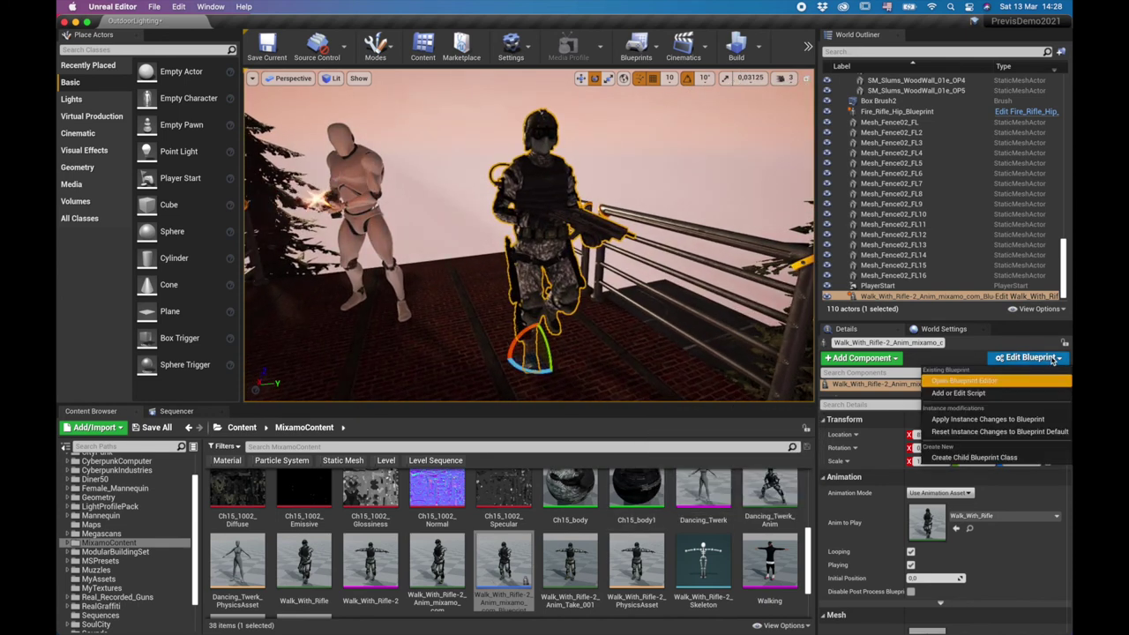
left_click(971, 383)
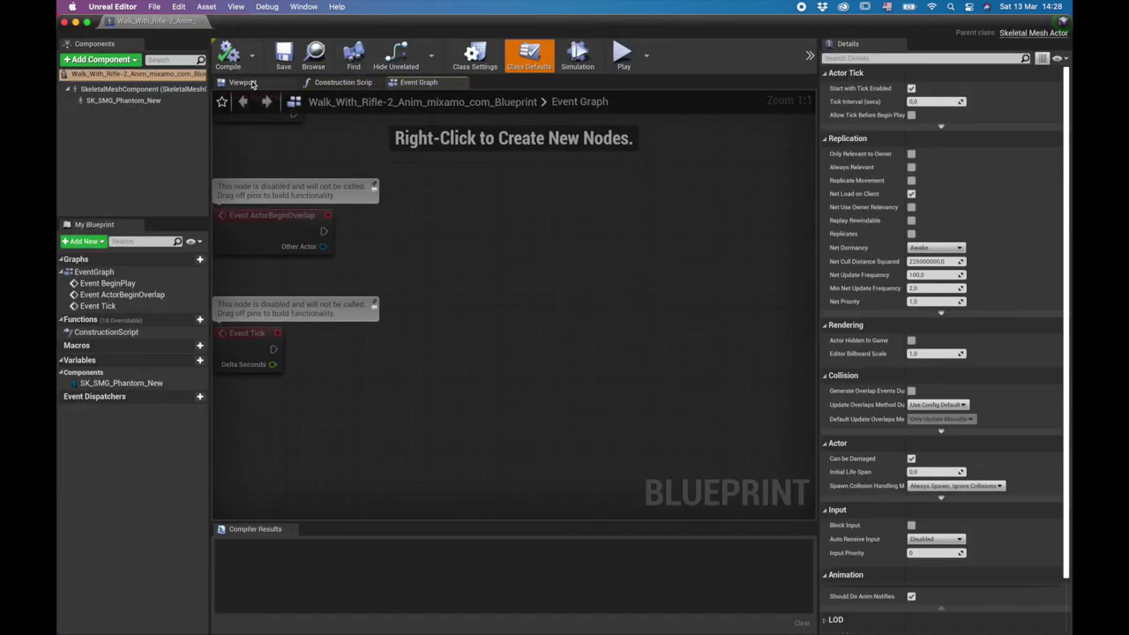
left_click(244, 82)
left_click_drag(476, 217, 406, 168)
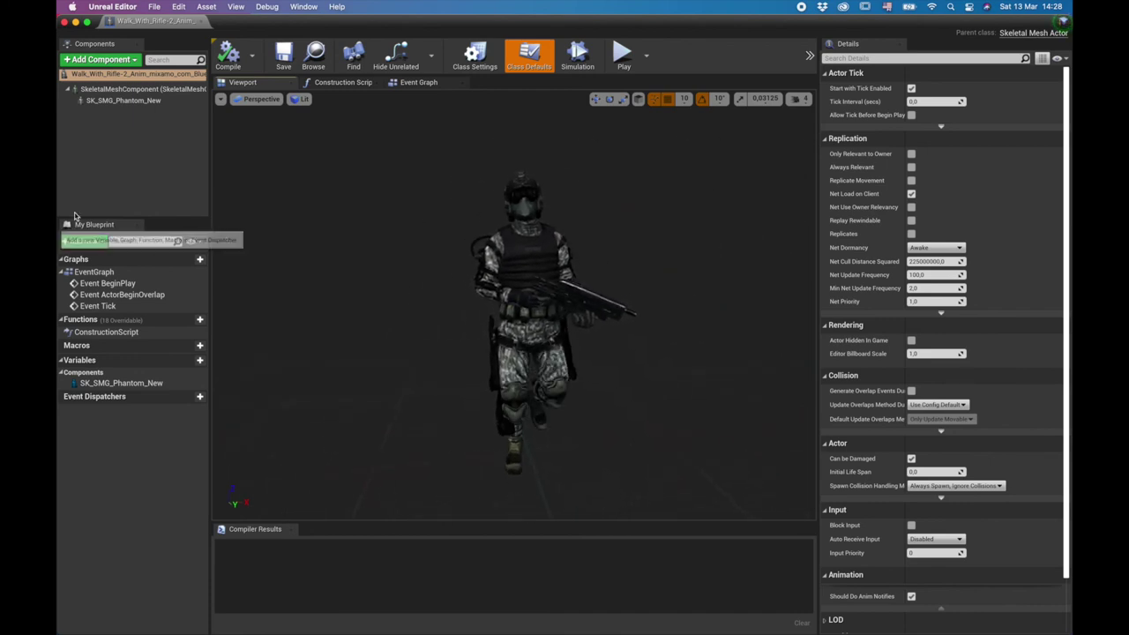
Add a Particle System component under SK_SMG_Phantom_New and set its parent socket to buttstock_boneSocket.
left_click(128, 101)
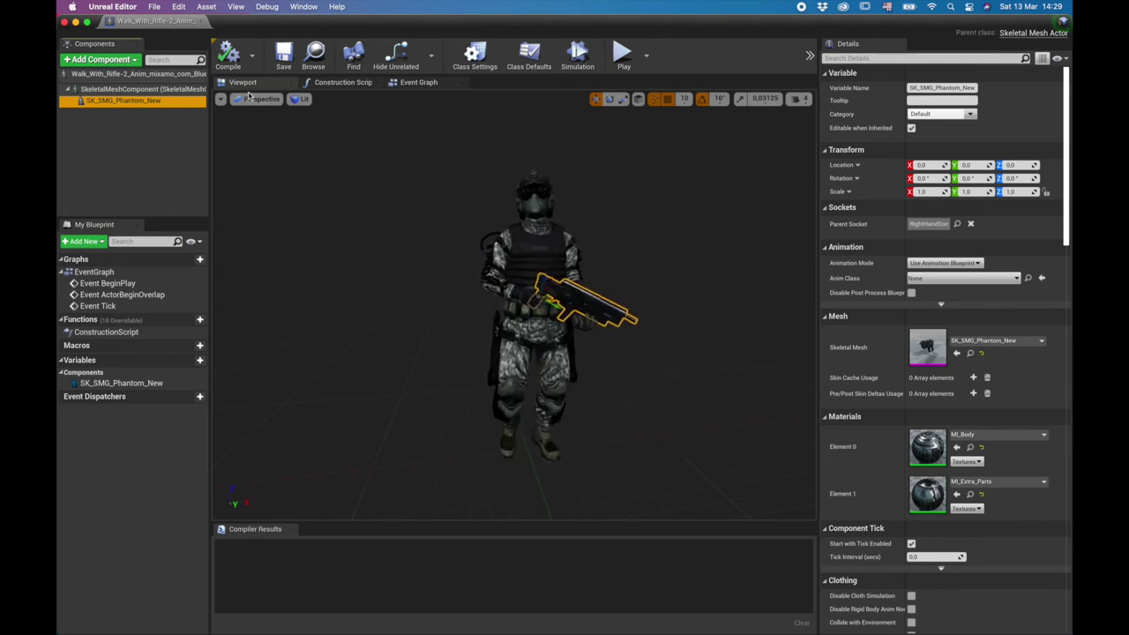
left_click(128, 62)
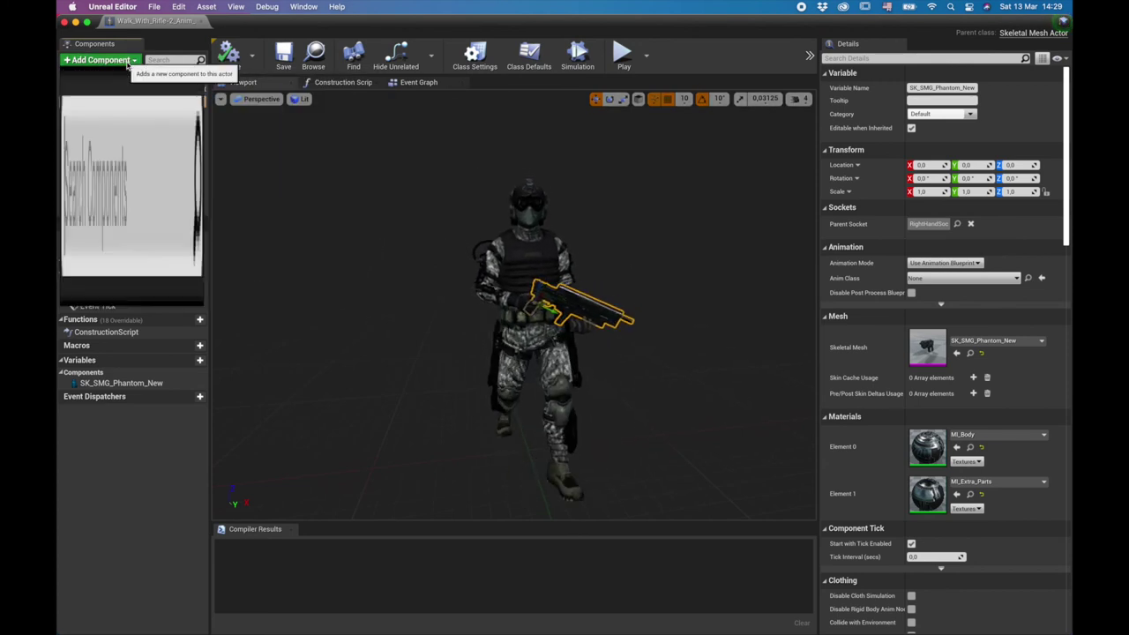
left_click(101, 163)
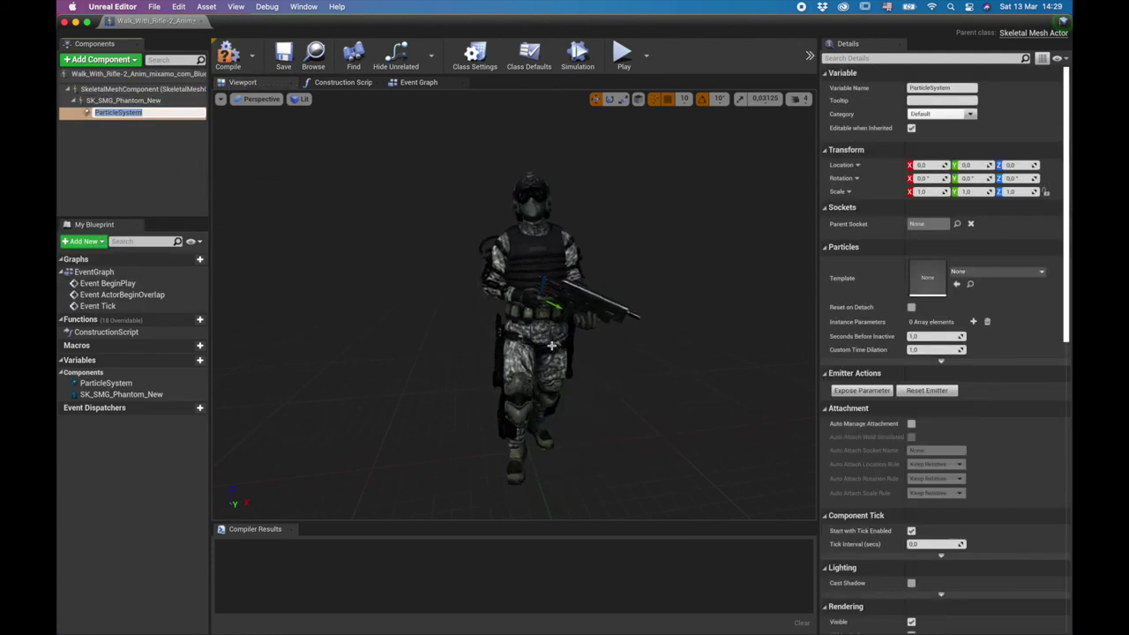
left_click(957, 224)
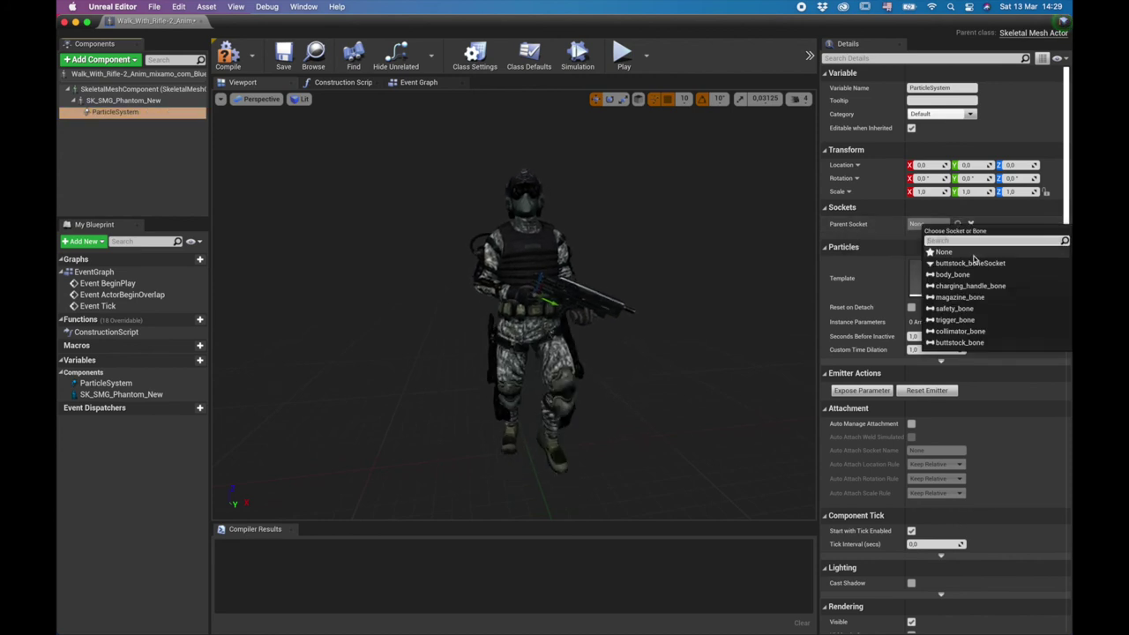
left_click(972, 264)
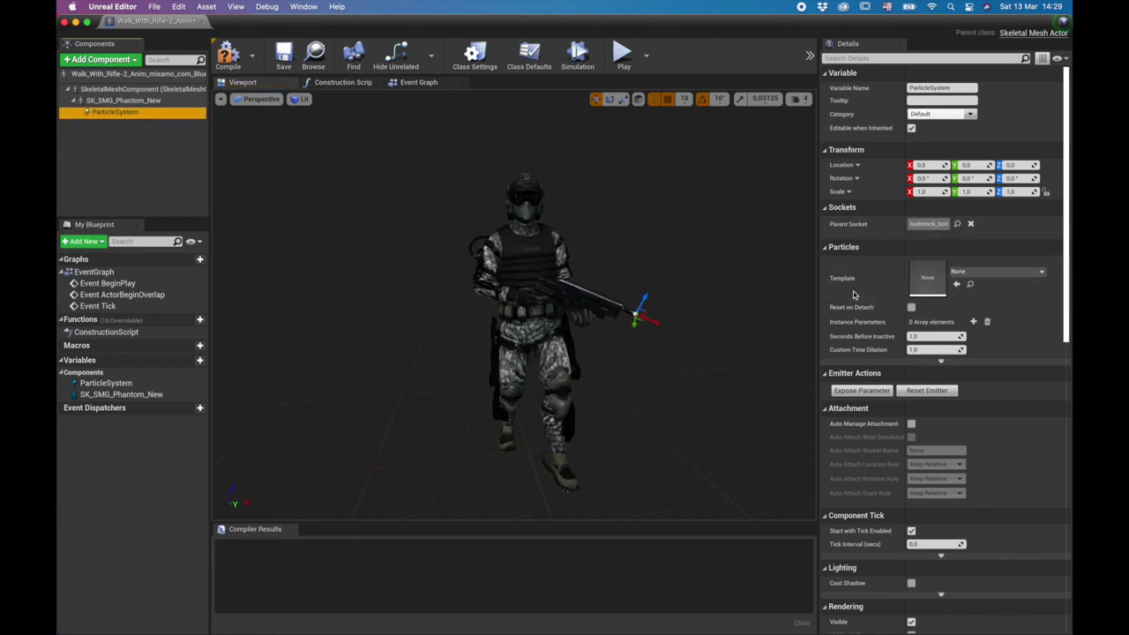
Search the particle templates for "muzzle" and try P_Muzzle111 on the soldier's particle component.
left_click(1006, 272)
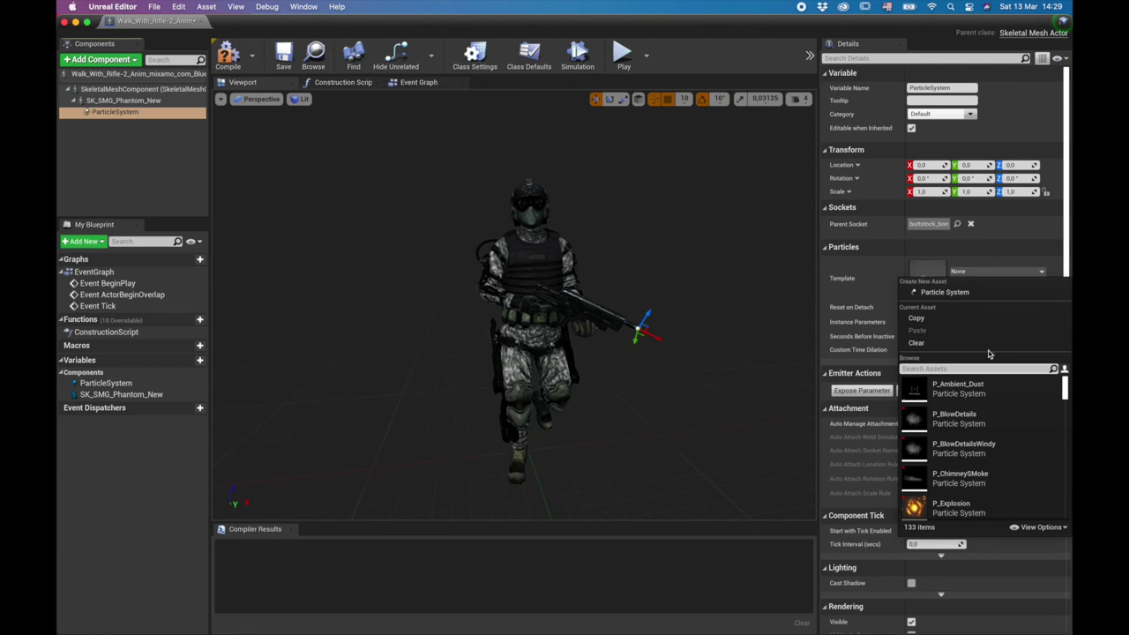
type("mu")
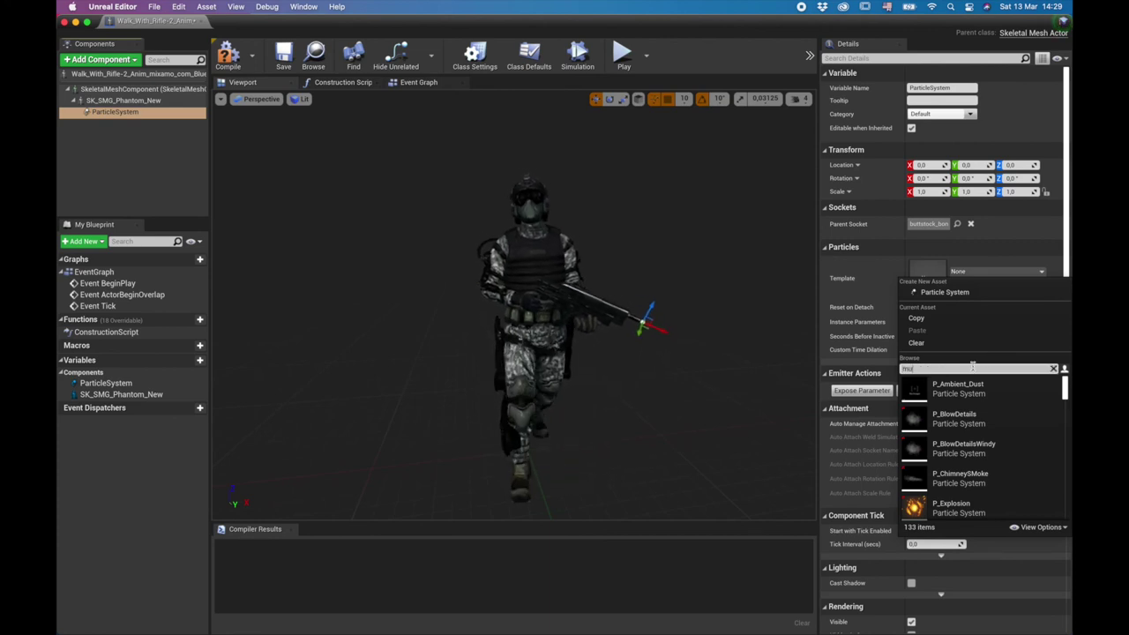
type("zzle")
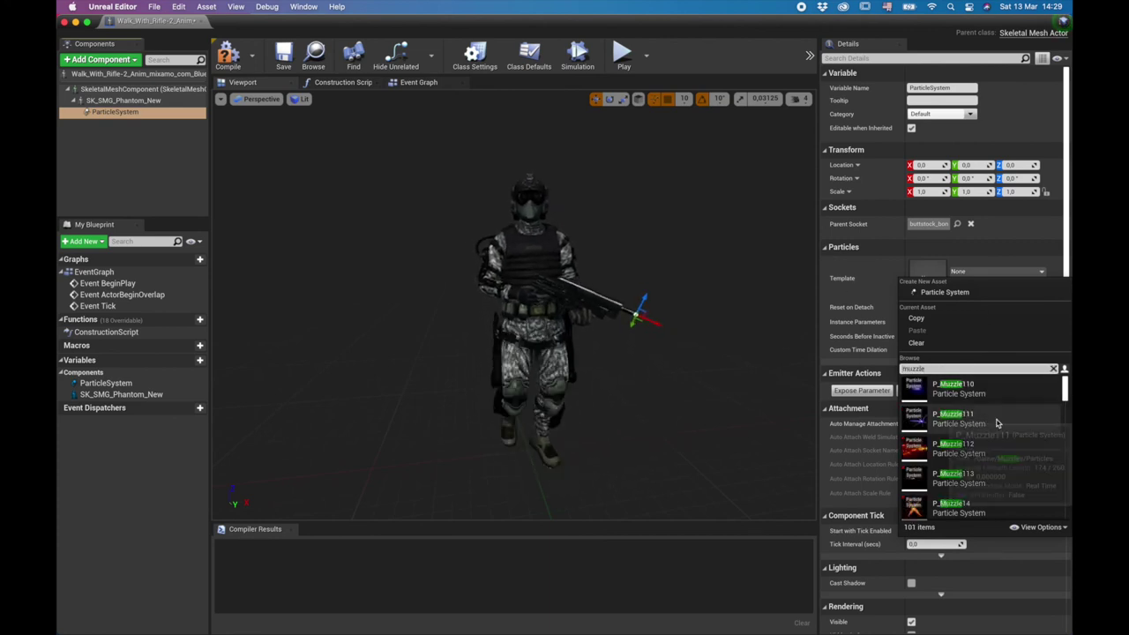
left_click(965, 418)
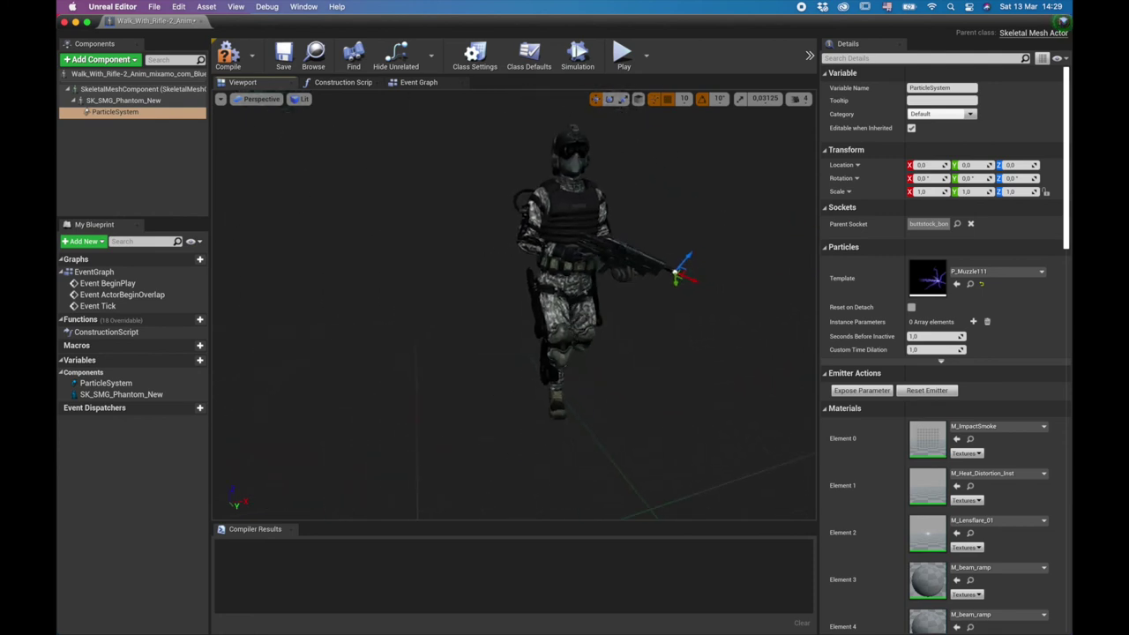
Set the soldier's particle template to P_Muzzle112, then save and compile the blueprint and close it.
left_click(996, 270)
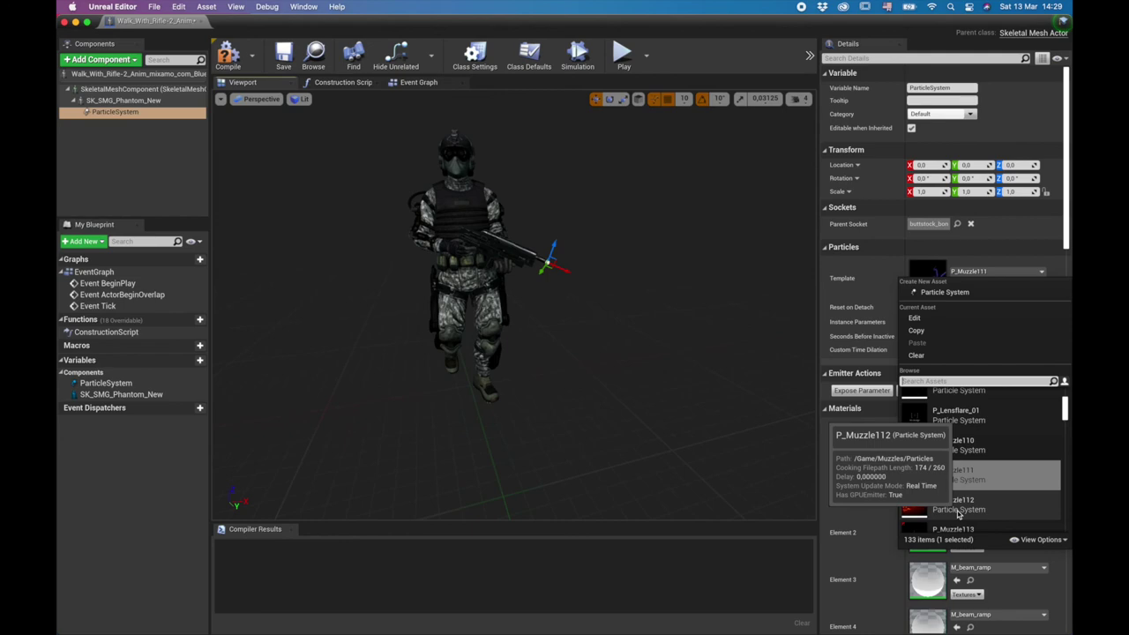
left_click(708, 349)
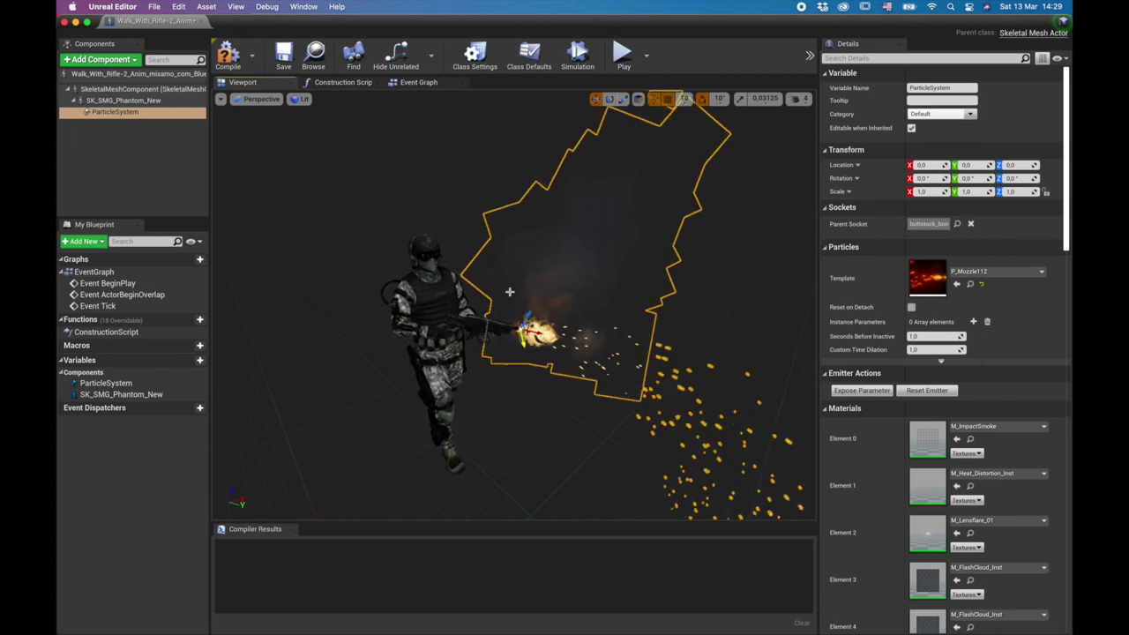
left_click(283, 57)
left_click(228, 56)
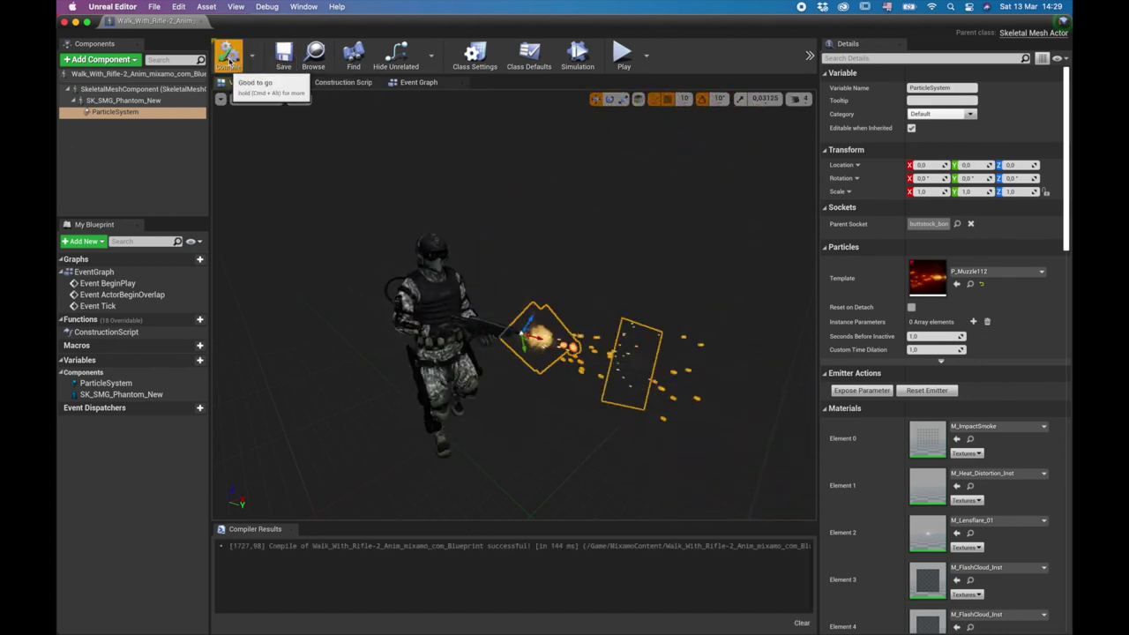
left_click(64, 23)
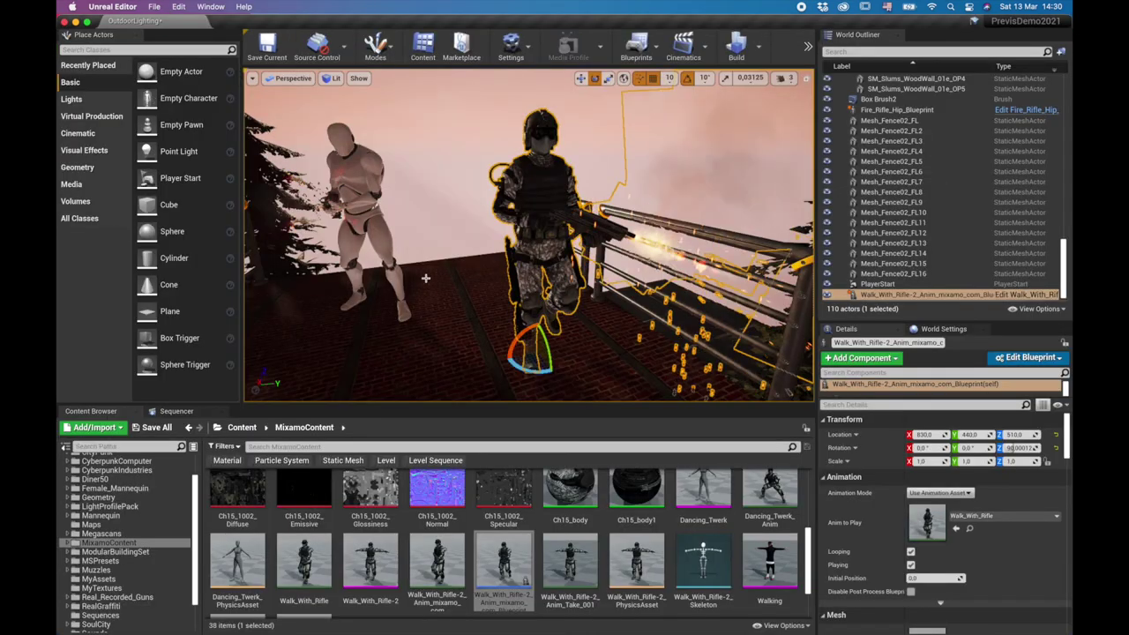
Check both firing characters together in the level and open the Sequencer.
right_click_drag(529, 234, 643, 282)
key("s")
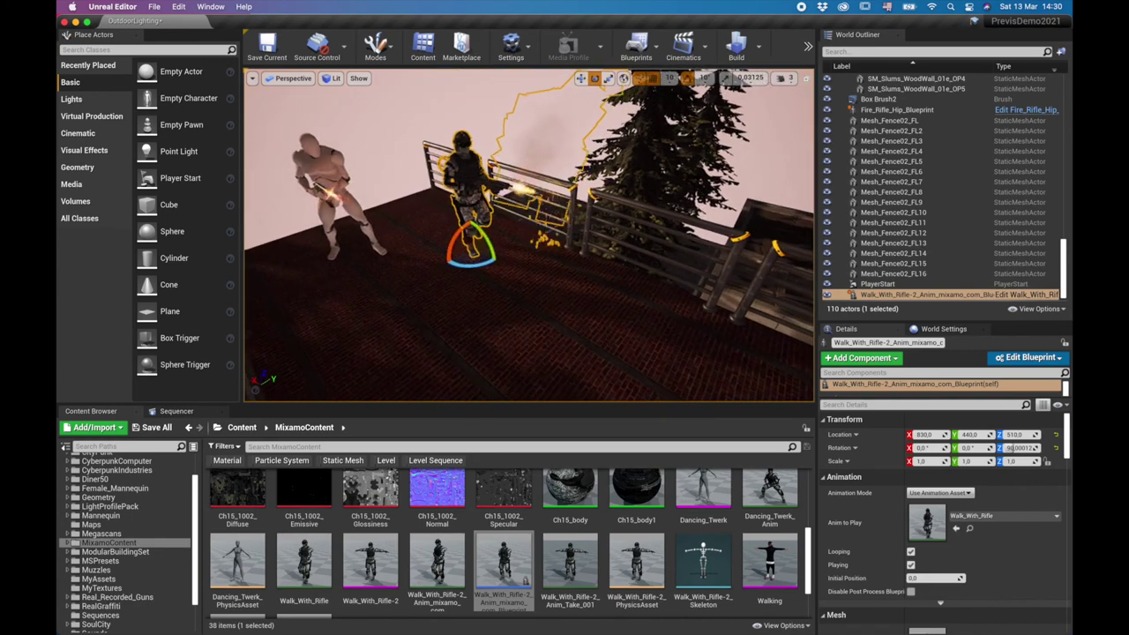
left_click_drag(490, 265, 471, 230, "alt")
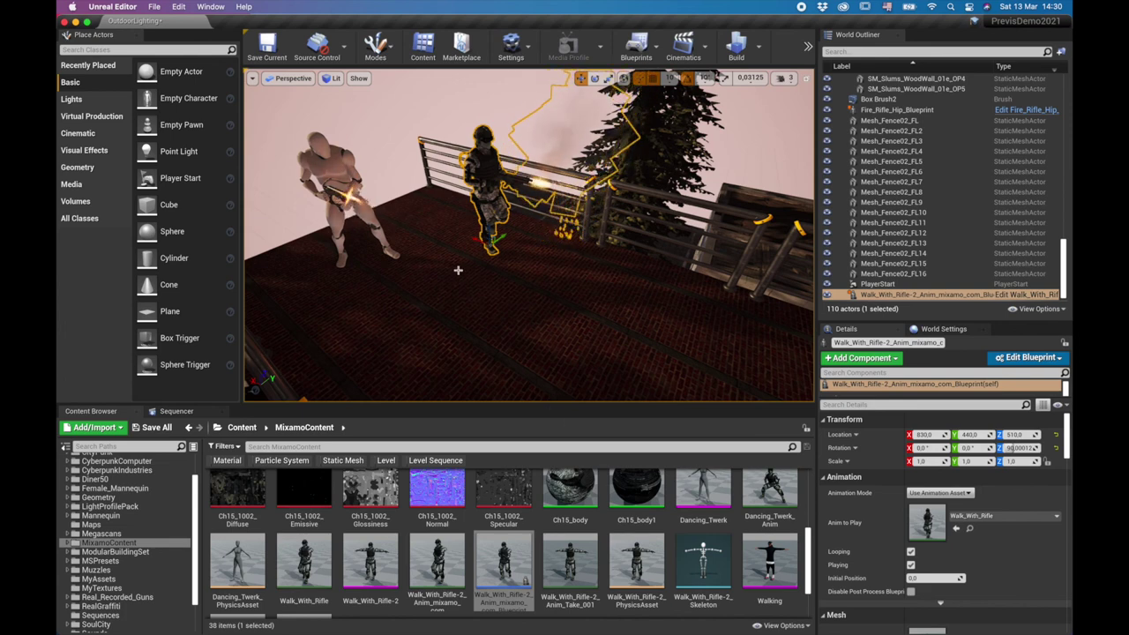
left_click(176, 413)
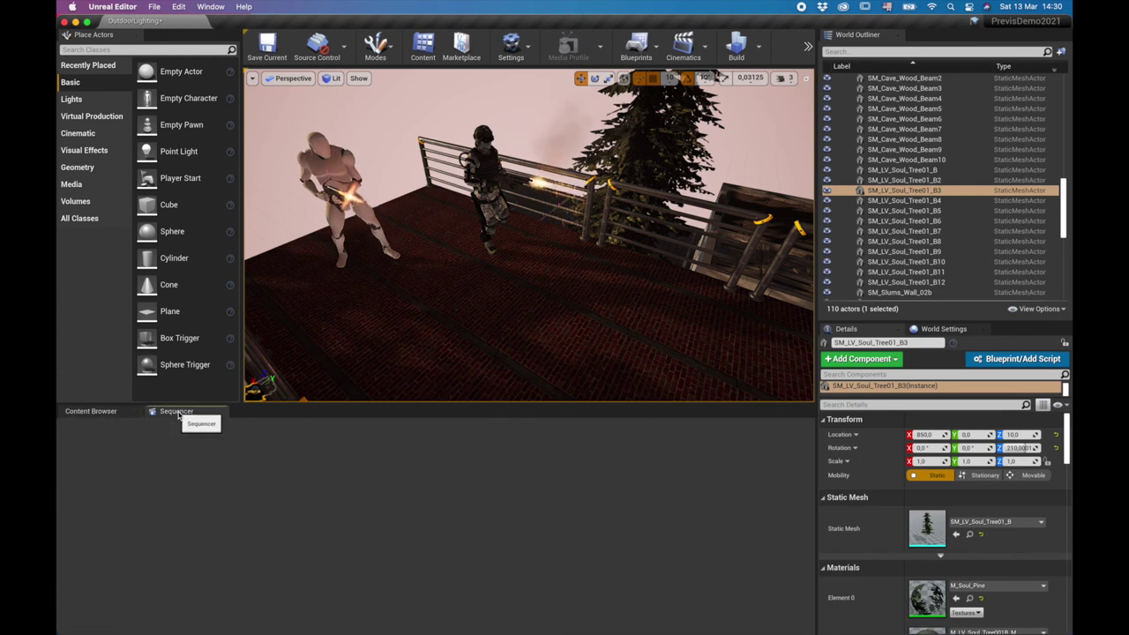
Return to the Sequencer with the ParticleWalkDemo sequence and examine the mannequin's and walking soldier's muzzle flashes from several angles.
left_click(107, 412)
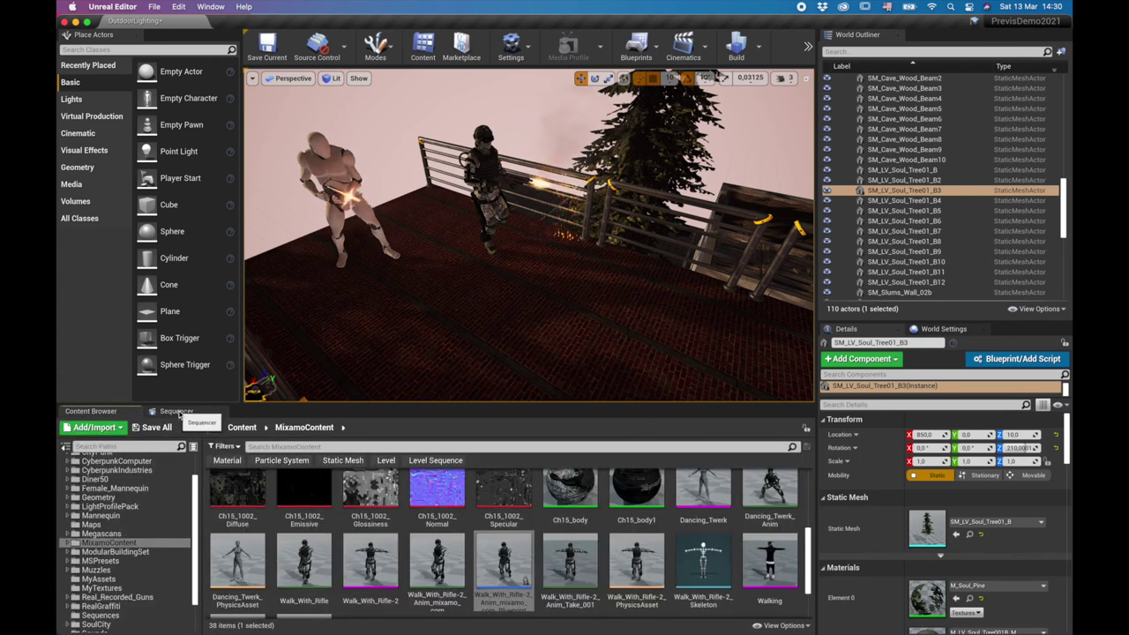
left_click(176, 413)
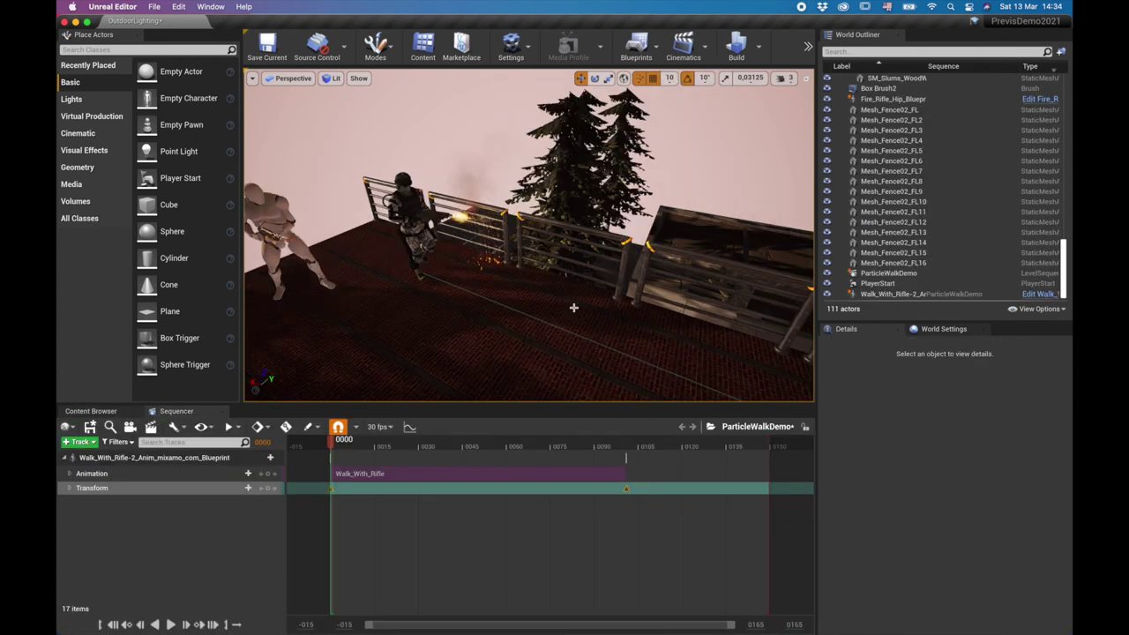
right_click_drag(573, 307, 499, 309)
left_click_drag(485, 263, 463, 252)
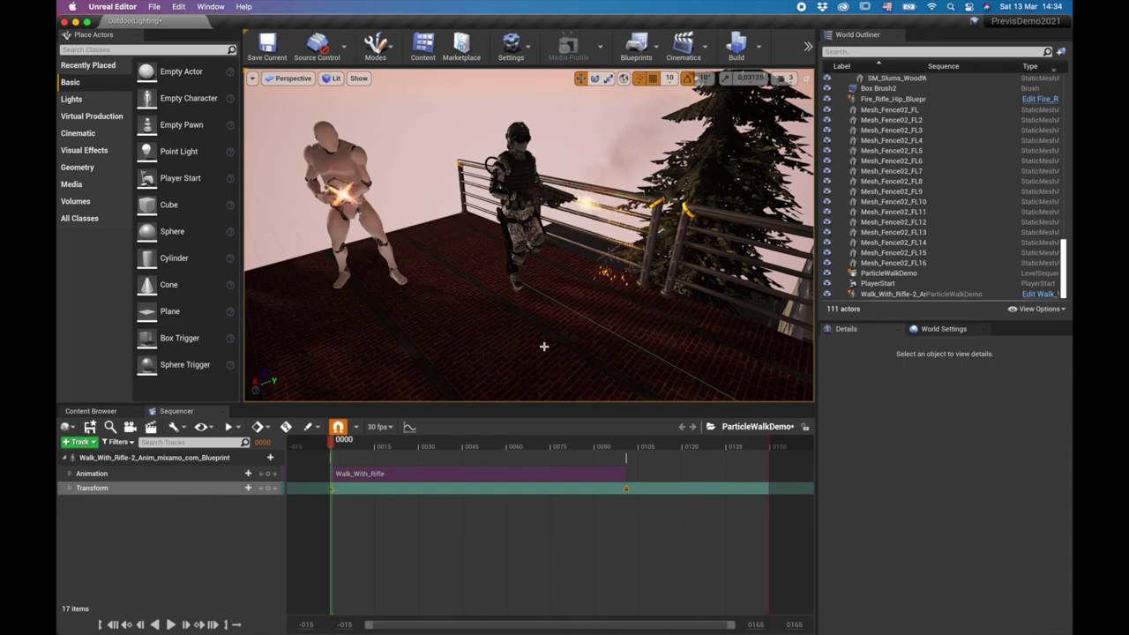
right_click_drag(555, 346, 494, 338)
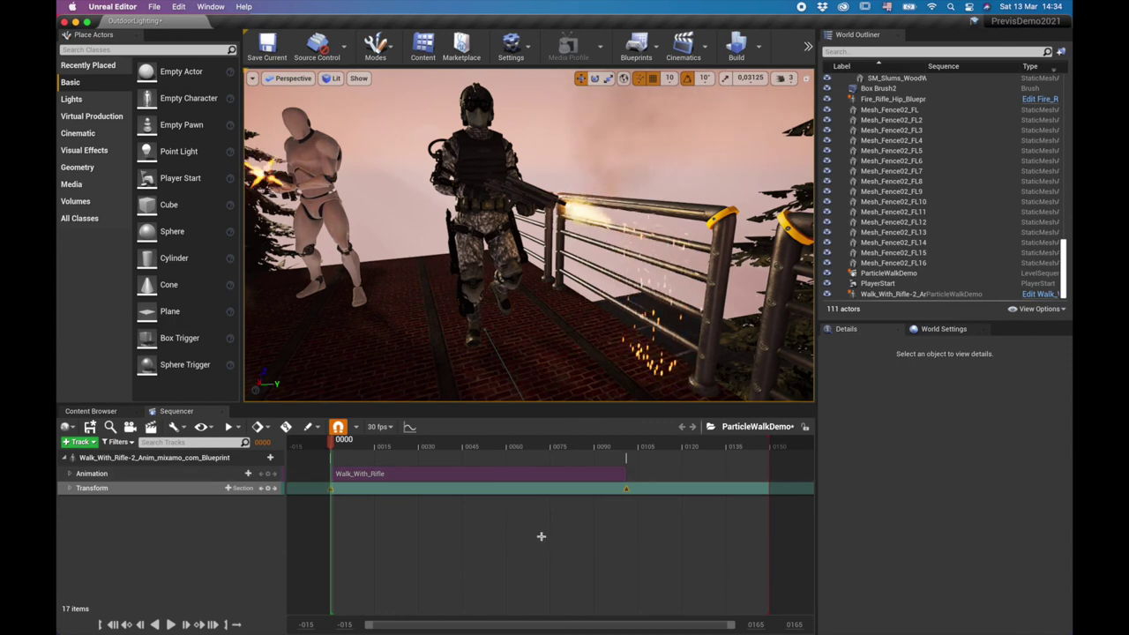
right_click_drag(563, 358, 591, 379)
left_click_drag(533, 352, 566, 317)
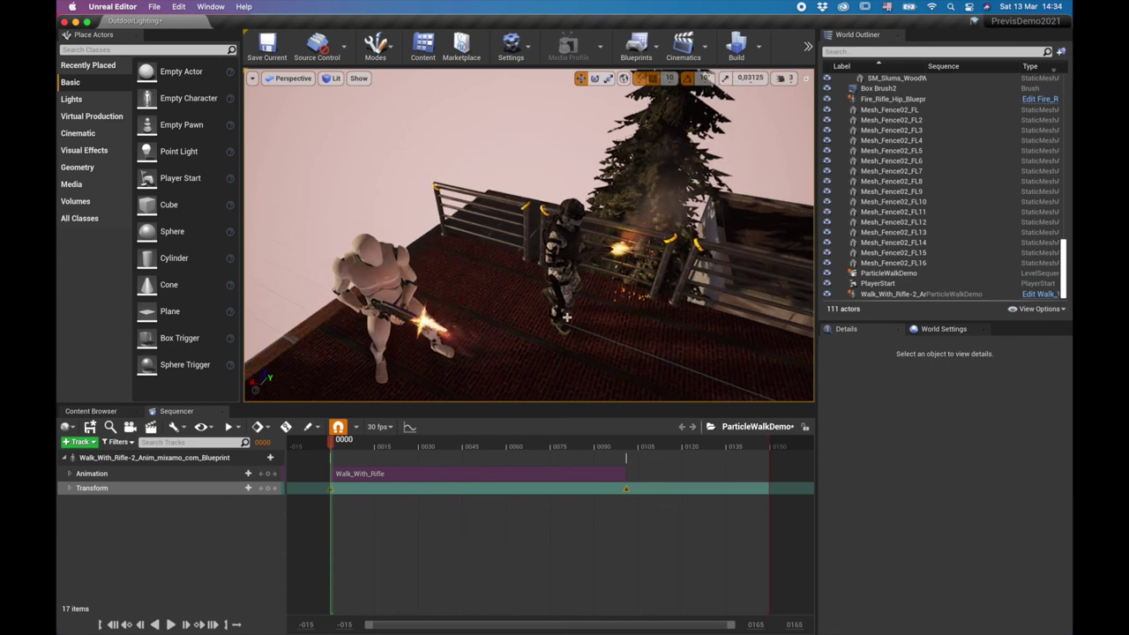
mouse_move(591, 338)
right_mouse_down()
mouse_move(577, 337)
mouse_move(580, 345)
right_mouse_up()
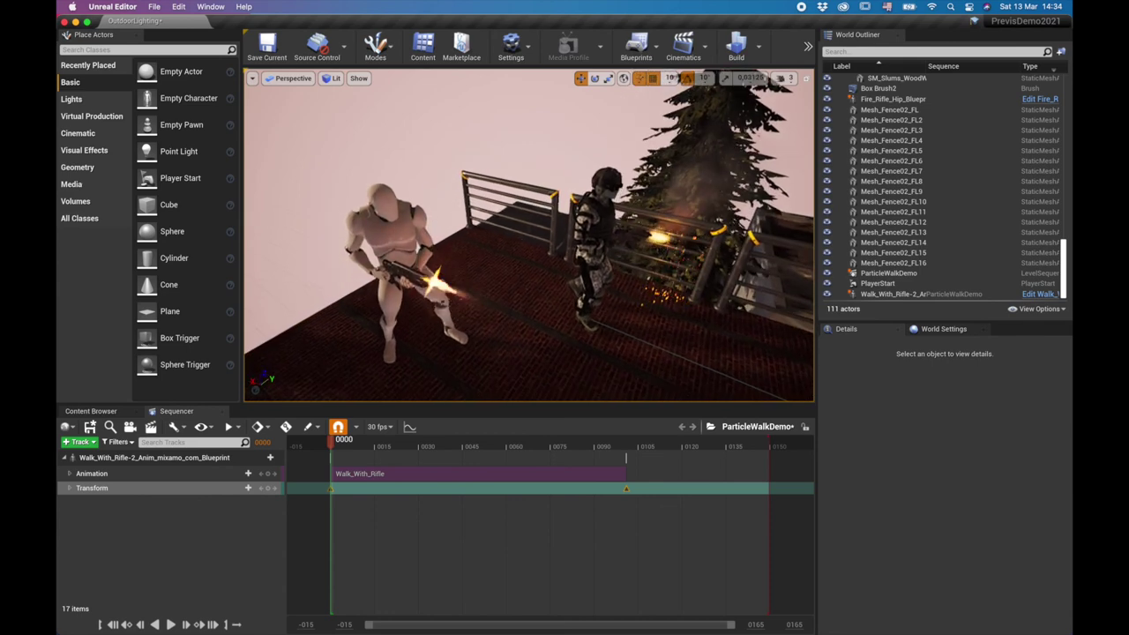
left_click_drag(571, 314, 574, 310)
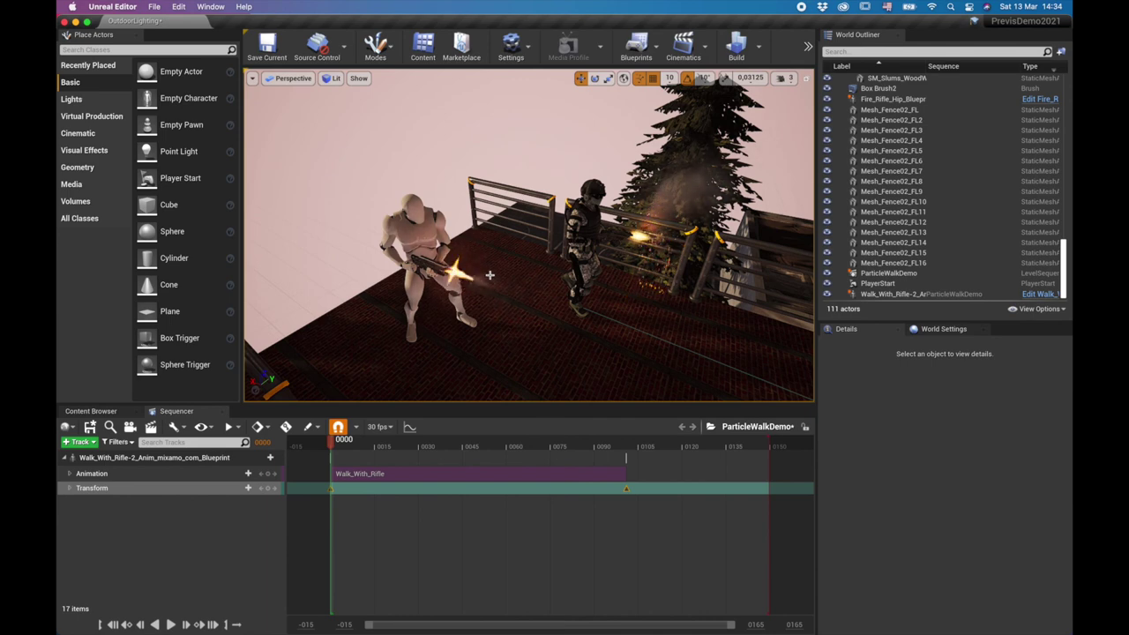
right_click_drag(508, 248, 463, 208)
right_click_drag(547, 252, 505, 252)
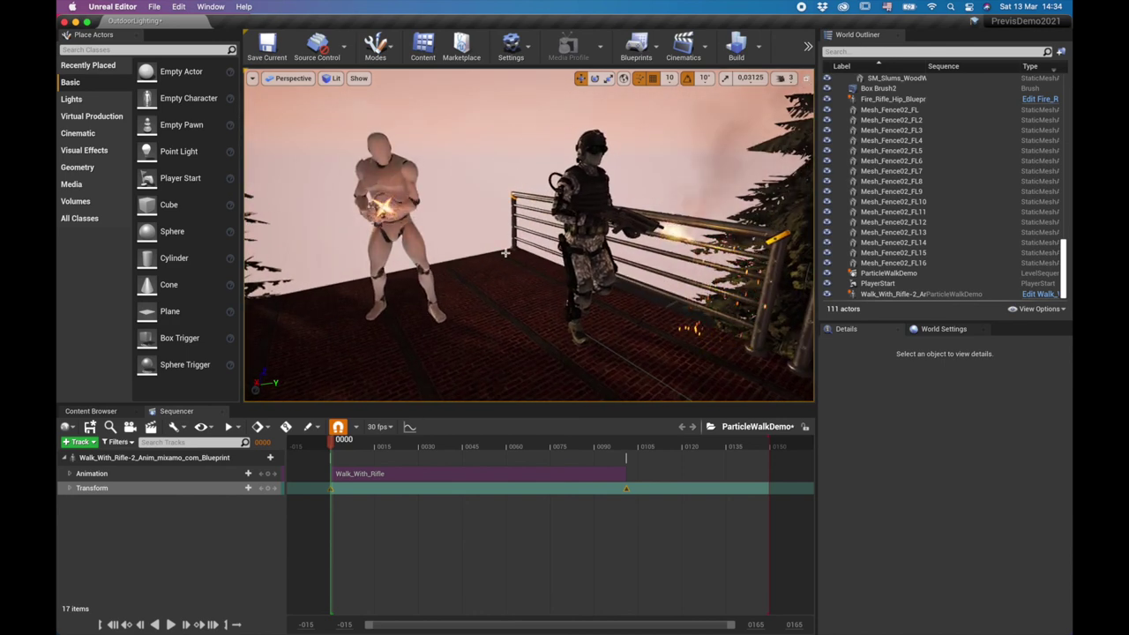